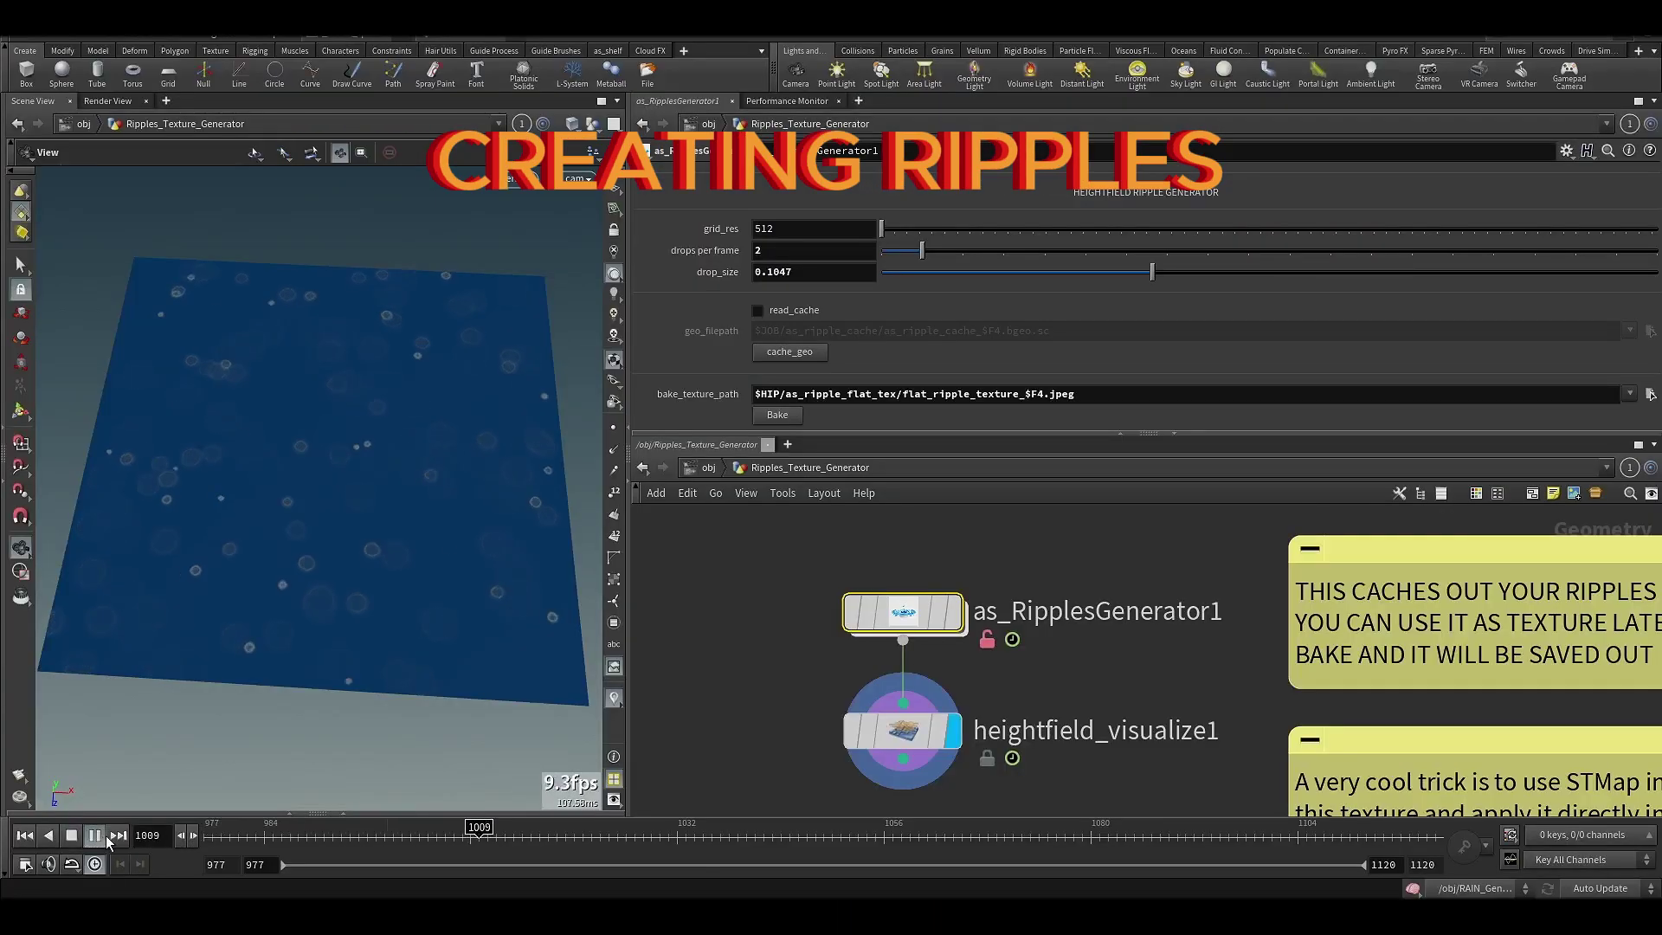
Inspect the animated ripple heightfield of the Ripples_Texture_Generator network in the viewport.
{"action": "left_click", "coordinate": [97, 835]}
{"action": "scroll", "coordinate": [498, 486], "scroll_direction": "up", "scroll_amount": 5}
{"action": "left_click_drag", "start_coordinate": [498, 485], "coordinate": [349, 485]}
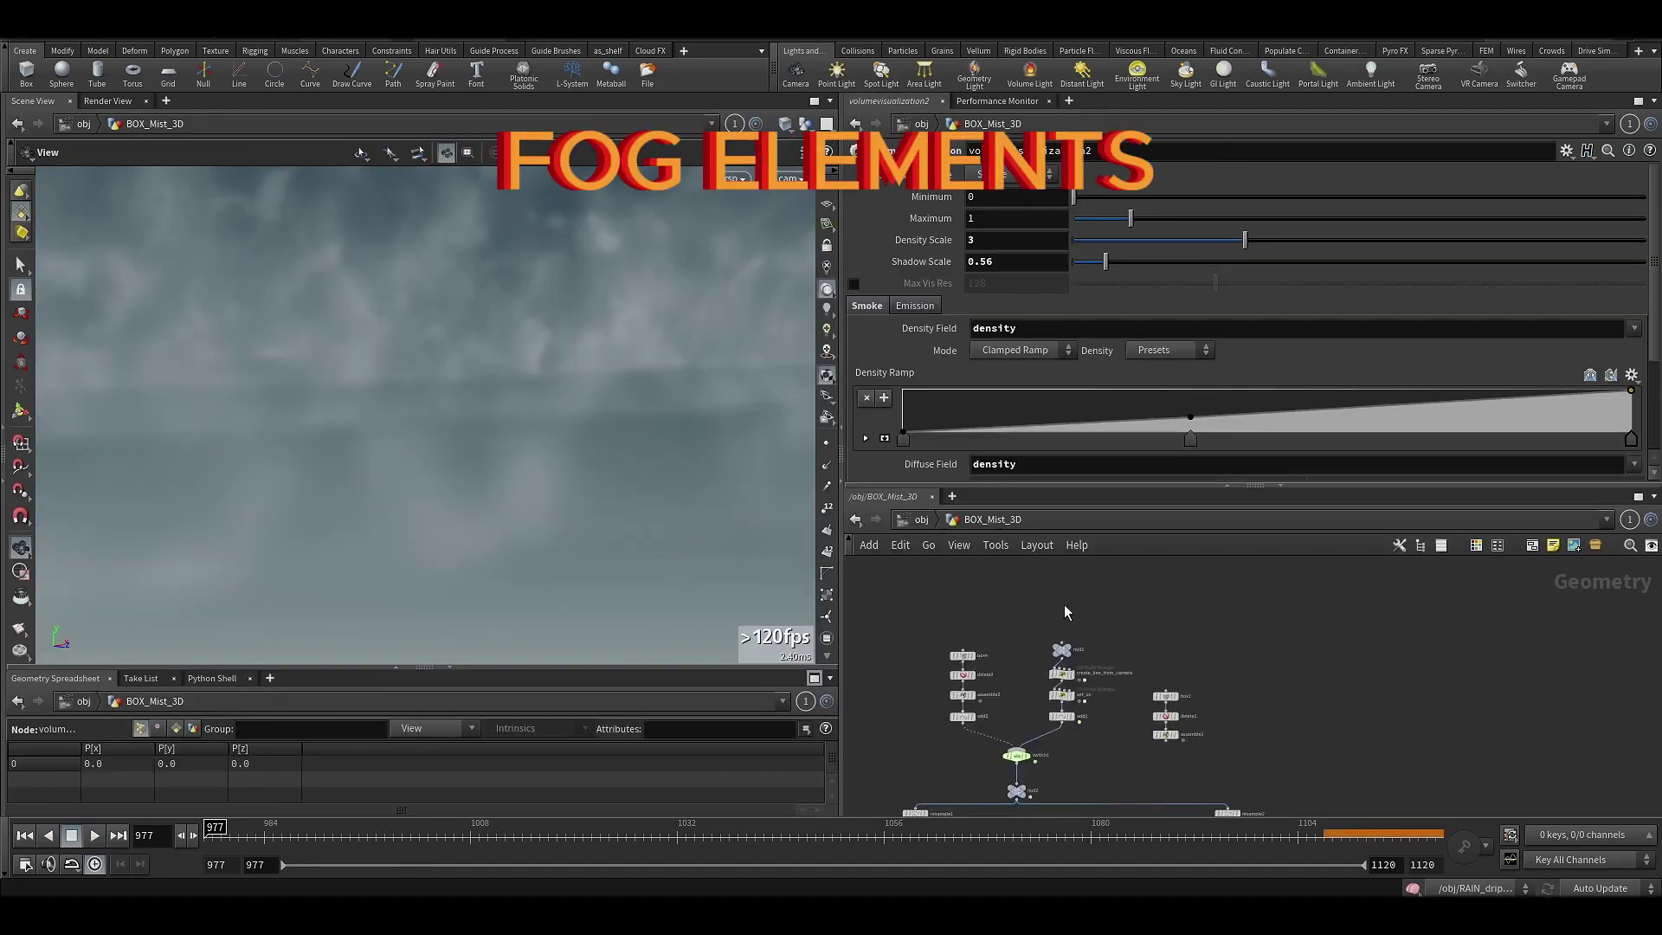
Examine the BOX_Mist_3D node network and its fog volume in the viewport.
{"action": "scroll", "coordinate": [1006, 644], "scroll_direction": "up", "scroll_amount": 5}
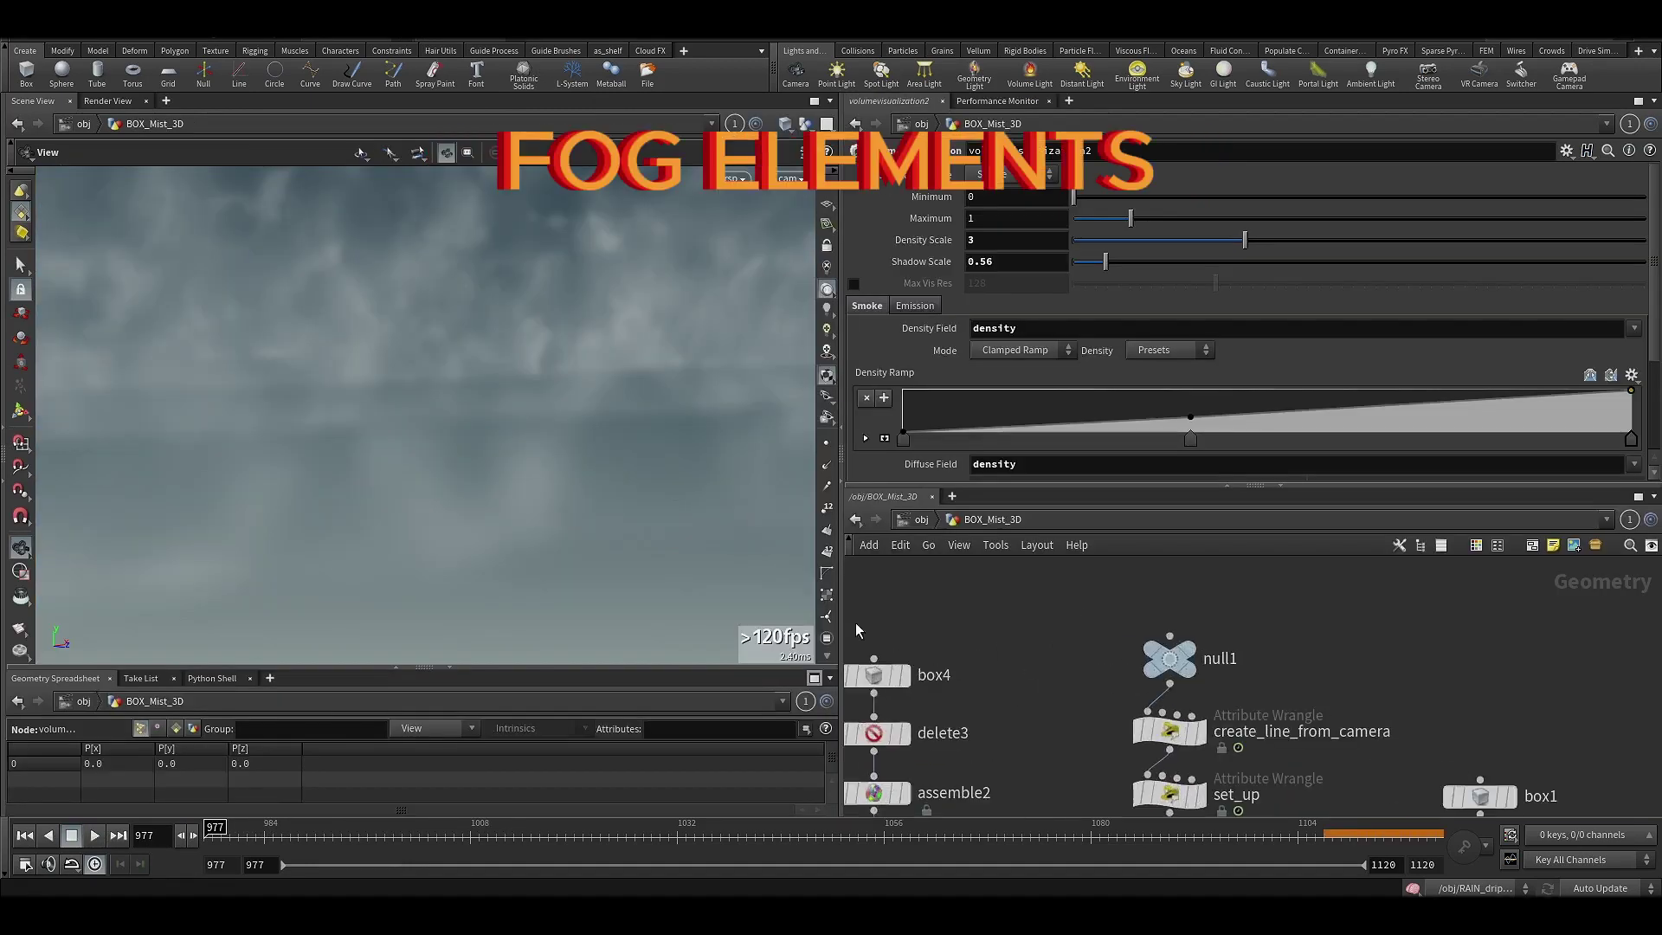
{"action": "mouse_move", "coordinate": [580, 419]}
{"action": "right_mouse_down"}
{"action": "mouse_move", "coordinate": [508, 430]}
{"action": "mouse_move", "coordinate": [482, 475]}
{"action": "mouse_move", "coordinate": [579, 450]}
{"action": "right_mouse_up"}
{"action": "left_click_drag", "start_coordinate": [580, 459], "coordinate": [532, 466]}
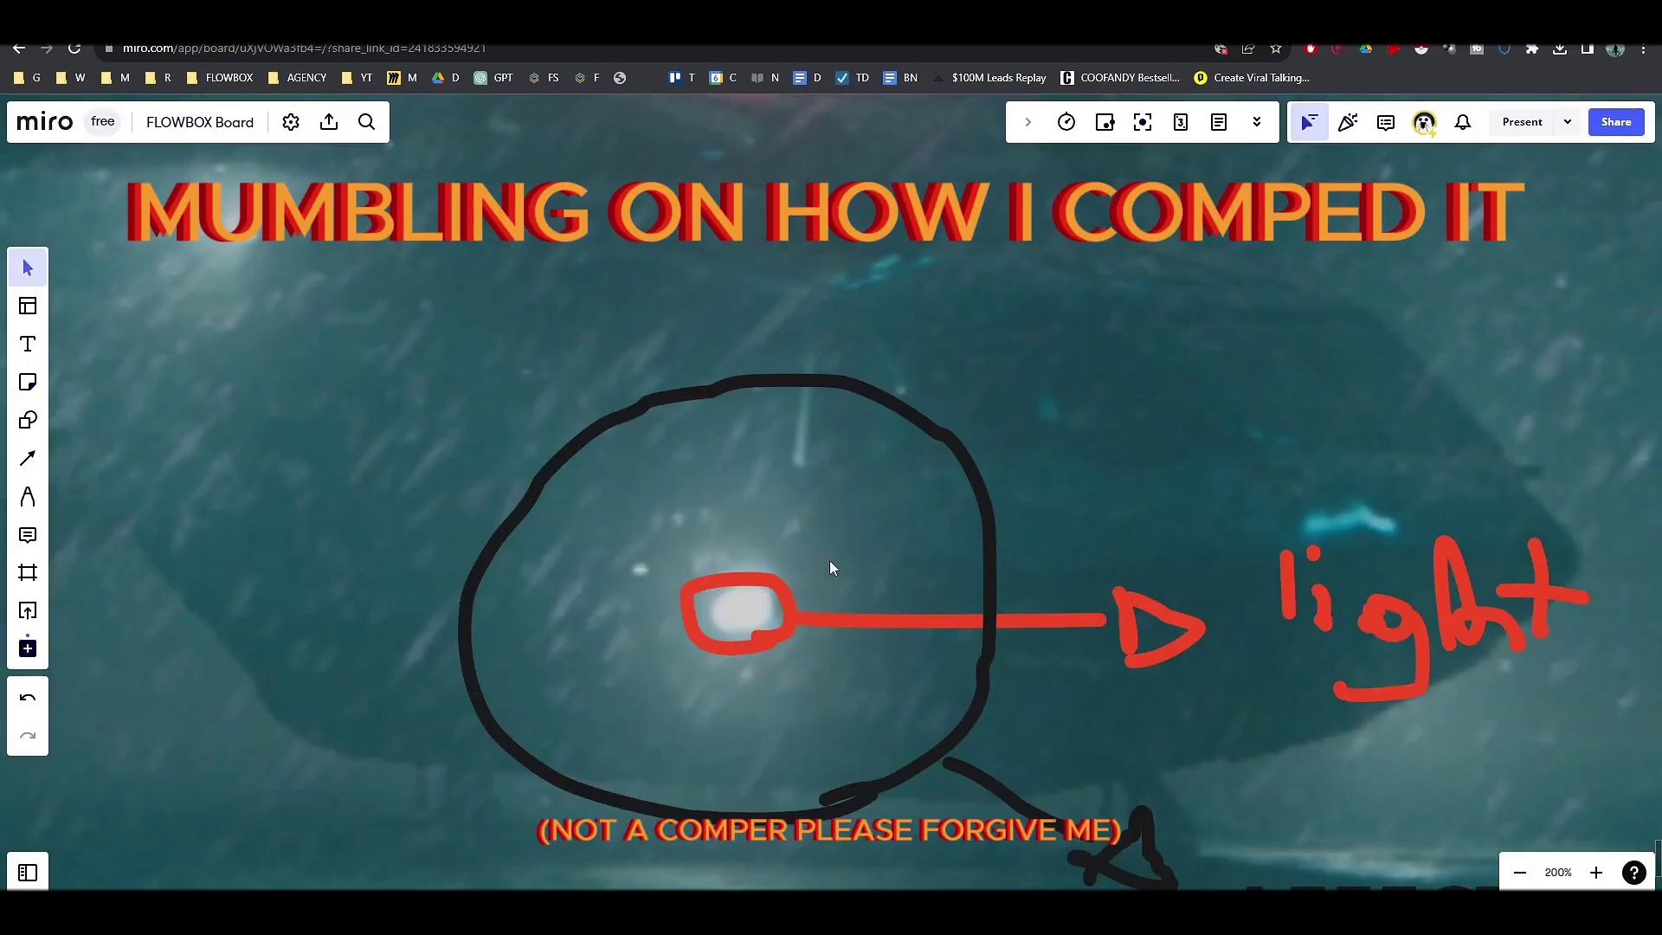
Sketch freehand pen strokes around the ship's red light glow on the Miro board image.
{"action": "scroll", "coordinate": [715, 585], "scroll_direction": "down", "scroll_amount": 5}
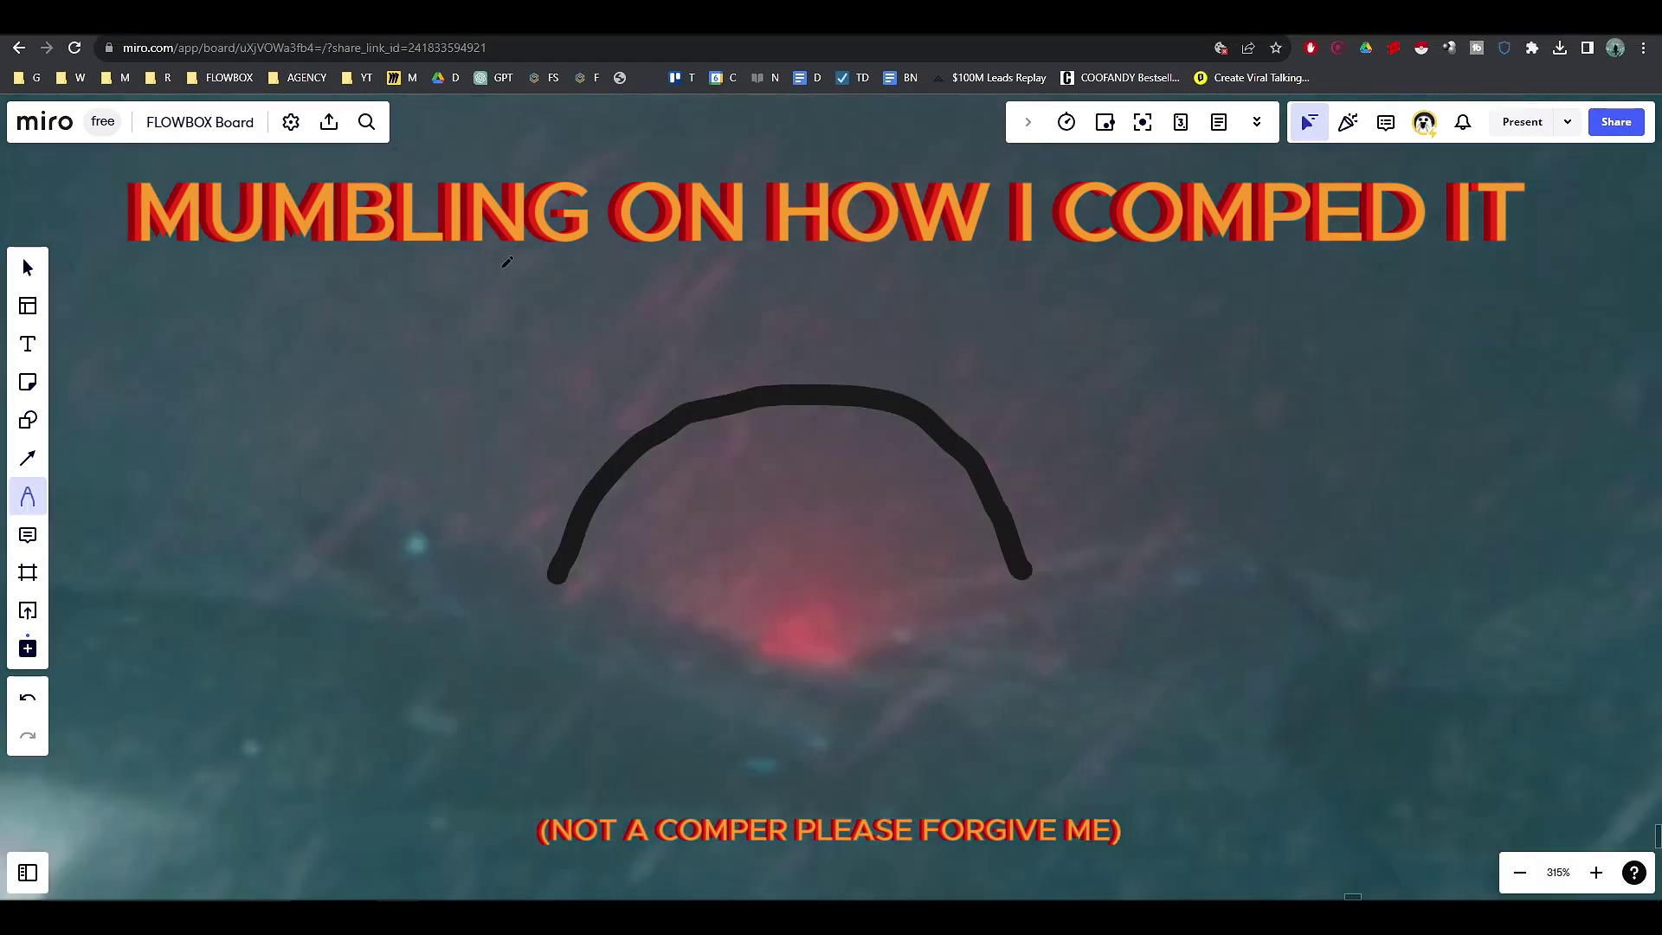
{"action": "mouse_move", "coordinate": [645, 205]}
{"action": "left_mouse_down"}
{"action": "mouse_move", "coordinate": [475, 268]}
{"action": "mouse_move", "coordinate": [684, 114]}
{"action": "left_mouse_up"}
{"action": "left_click_drag", "start_coordinate": [420, 435], "coordinate": [389, 414]}
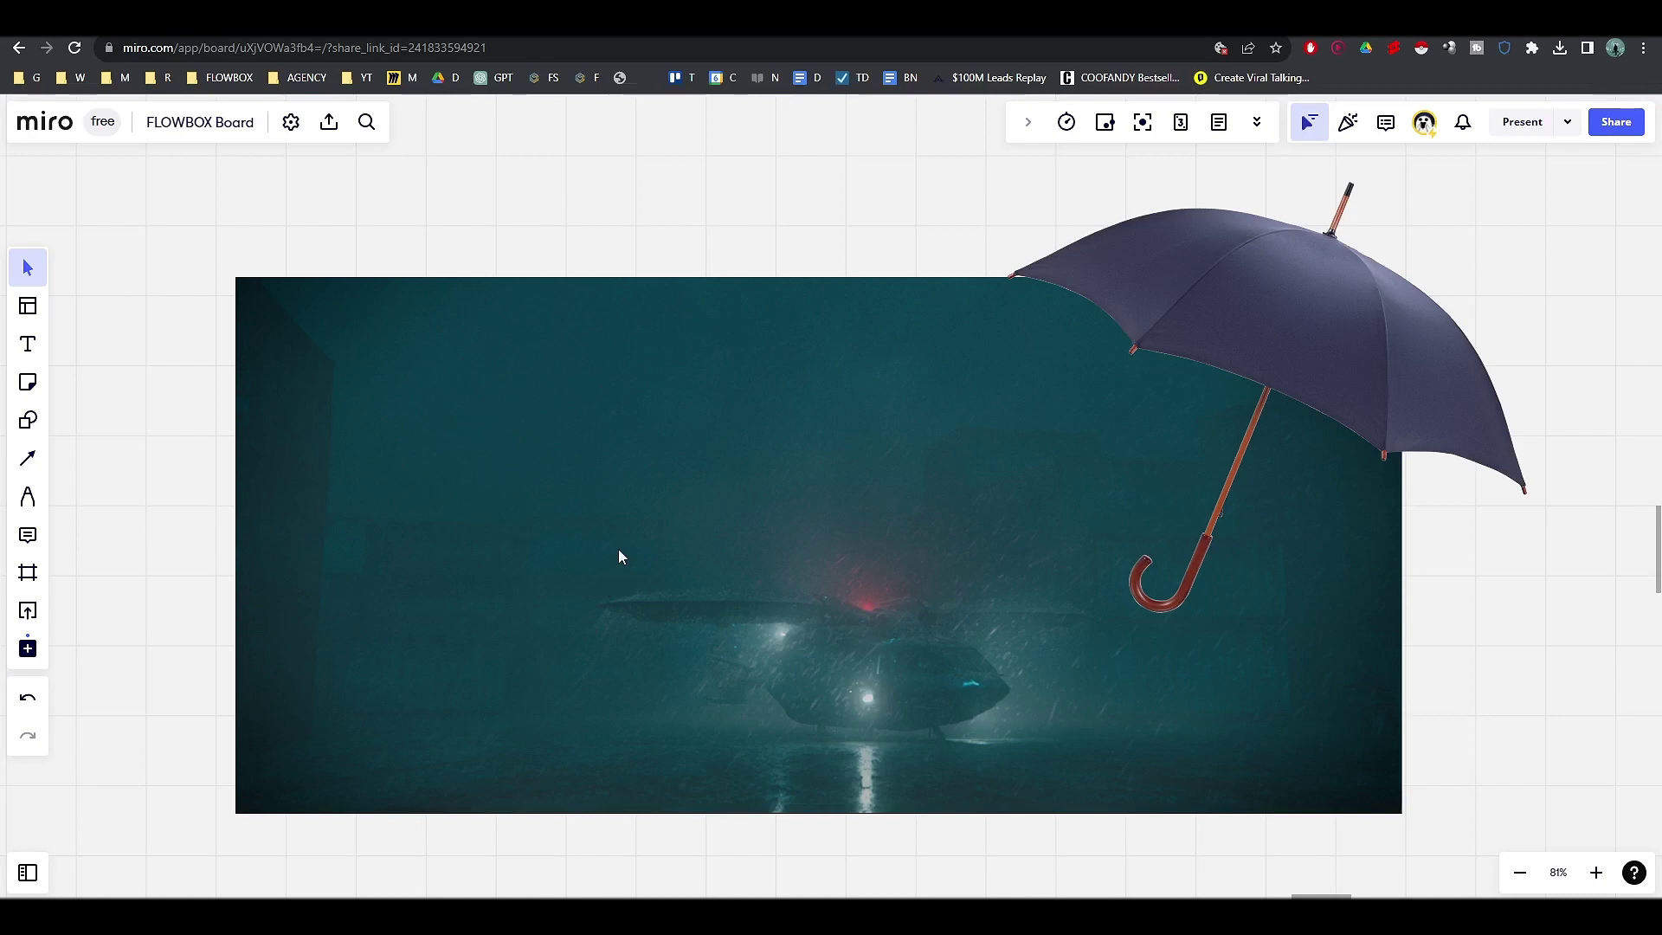
Switch to the video player and play AW_ship_breakdown.mp4 from the beginning.
{"action": "scroll", "coordinate": [632, 554], "scroll_direction": "down", "scroll_amount": 5}
{"action": "middle_click_drag", "start_coordinate": [668, 657], "coordinate": [490, 577]}
{"action": "scroll", "coordinate": [558, 558], "scroll_direction": "up", "scroll_amount": 3}
{"action": "scroll", "coordinate": [627, 526], "scroll_direction": "up", "scroll_amount": 5, "text": "ctrl"}
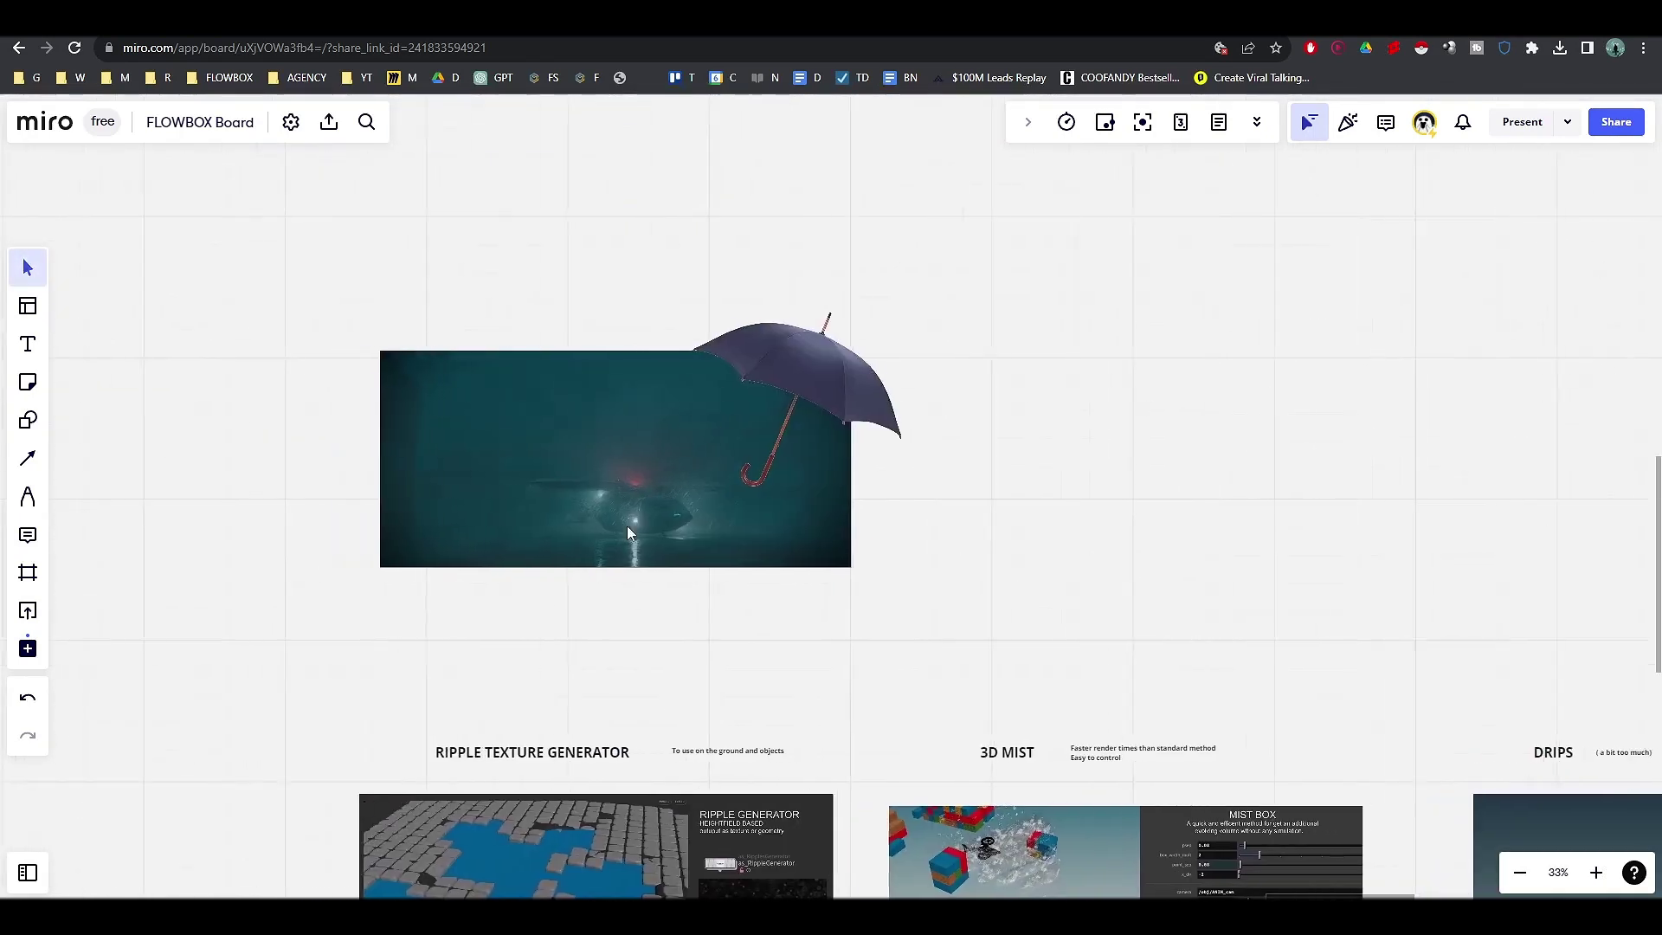
{"action": "key", "text": "alt+Tab"}
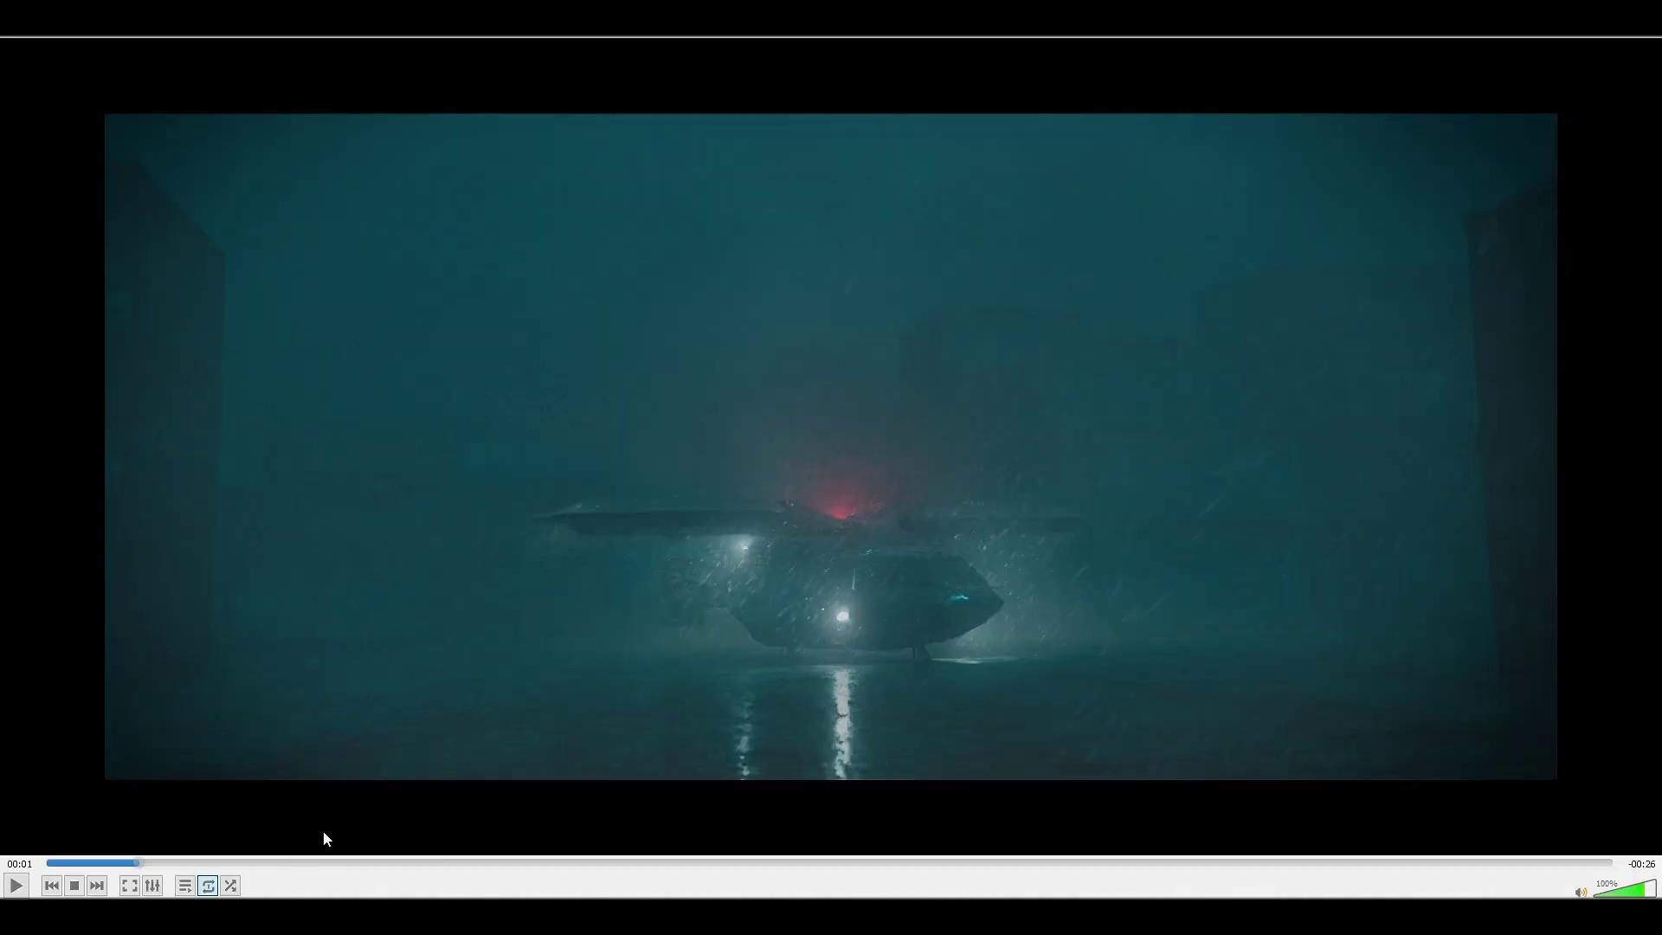
{"action": "left_click", "coordinate": [45, 863]}
{"action": "left_click", "coordinate": [17, 885]}
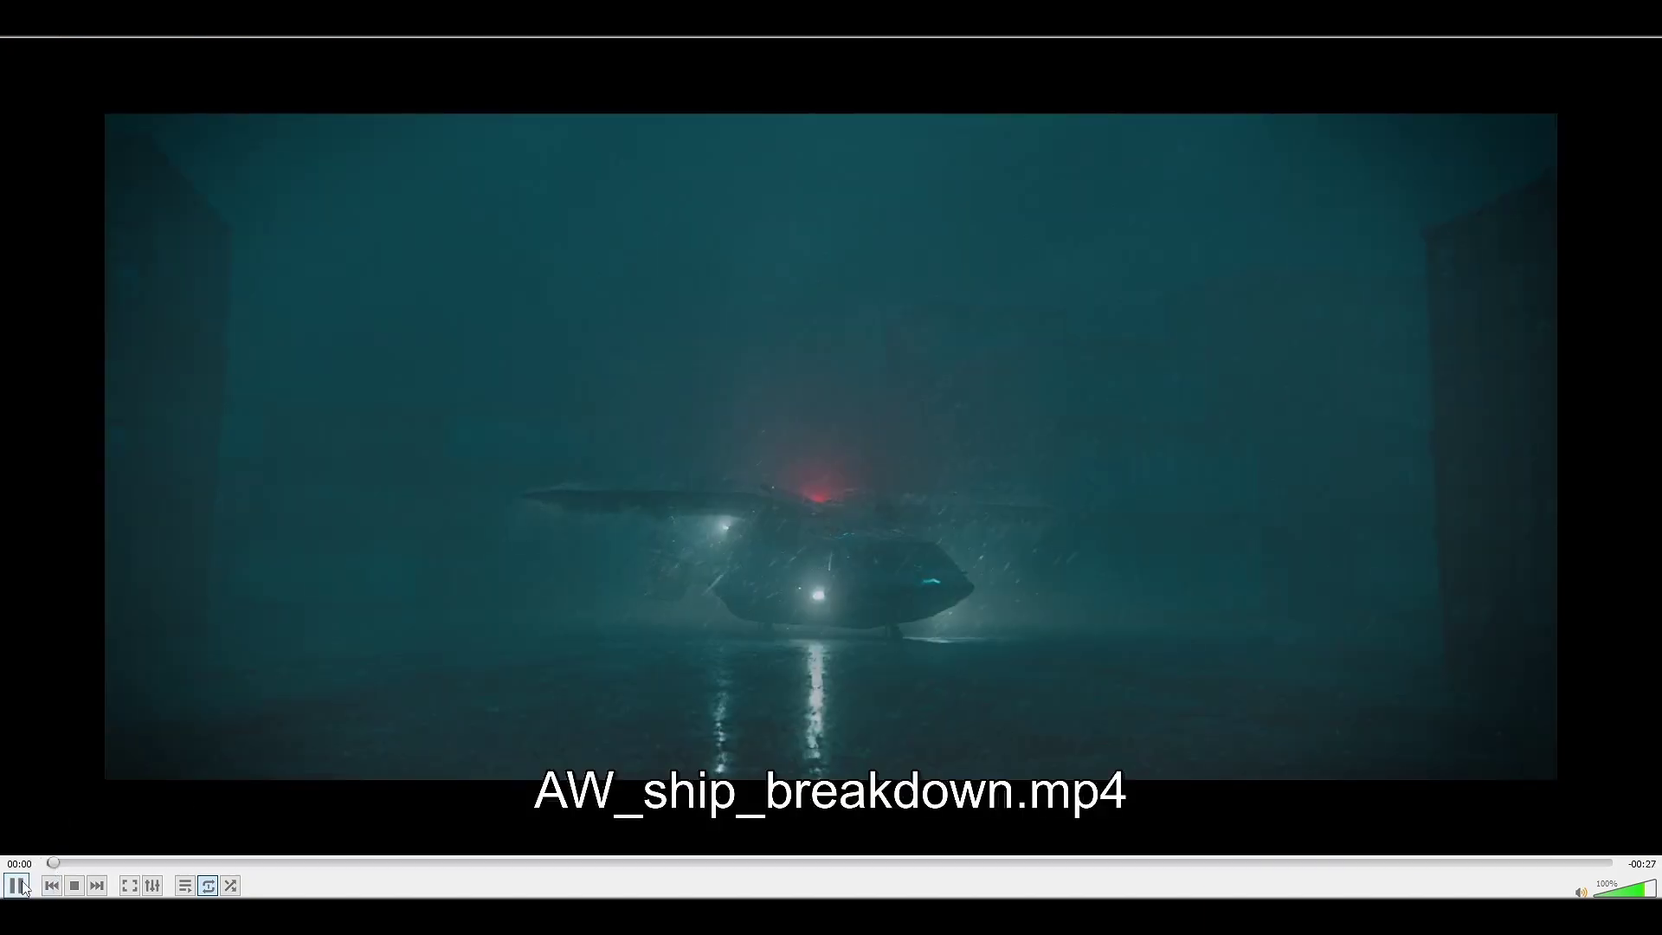
{"action": "left_click", "coordinate": [17, 885]}
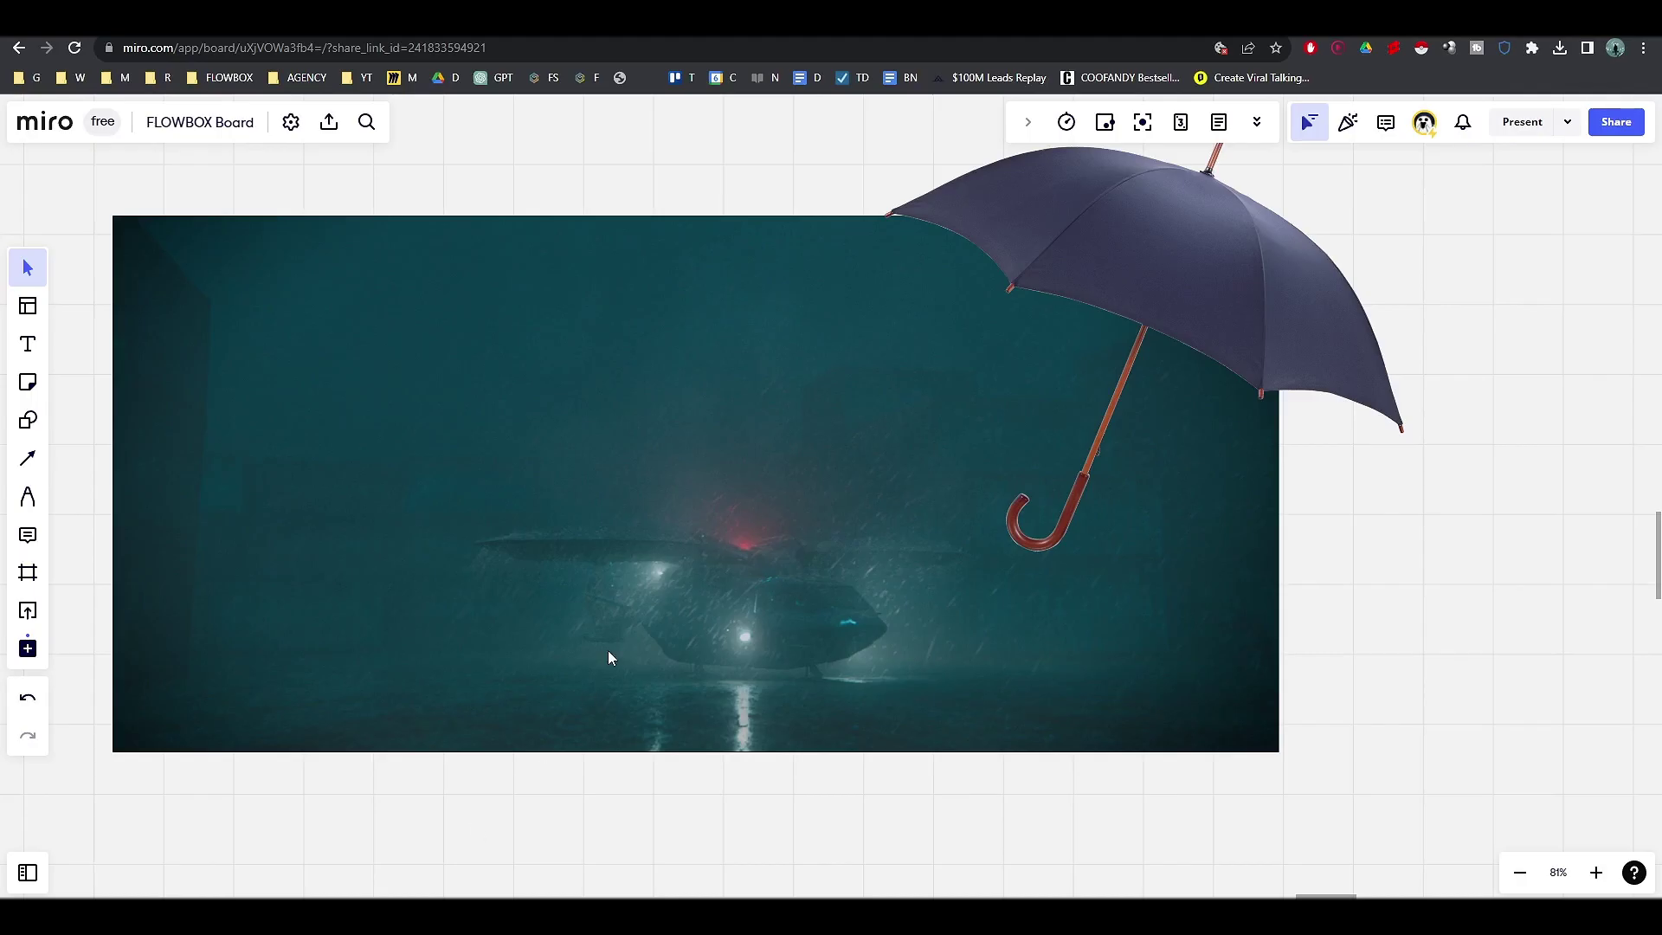
Switch back to the Miro board and review the Ripple Texture Generator section below the ship image.
{"action": "scroll", "coordinate": [607, 651], "scroll_direction": "down", "scroll_amount": 3}
{"action": "scroll", "coordinate": [611, 688], "scroll_direction": "down", "scroll_amount": 5}
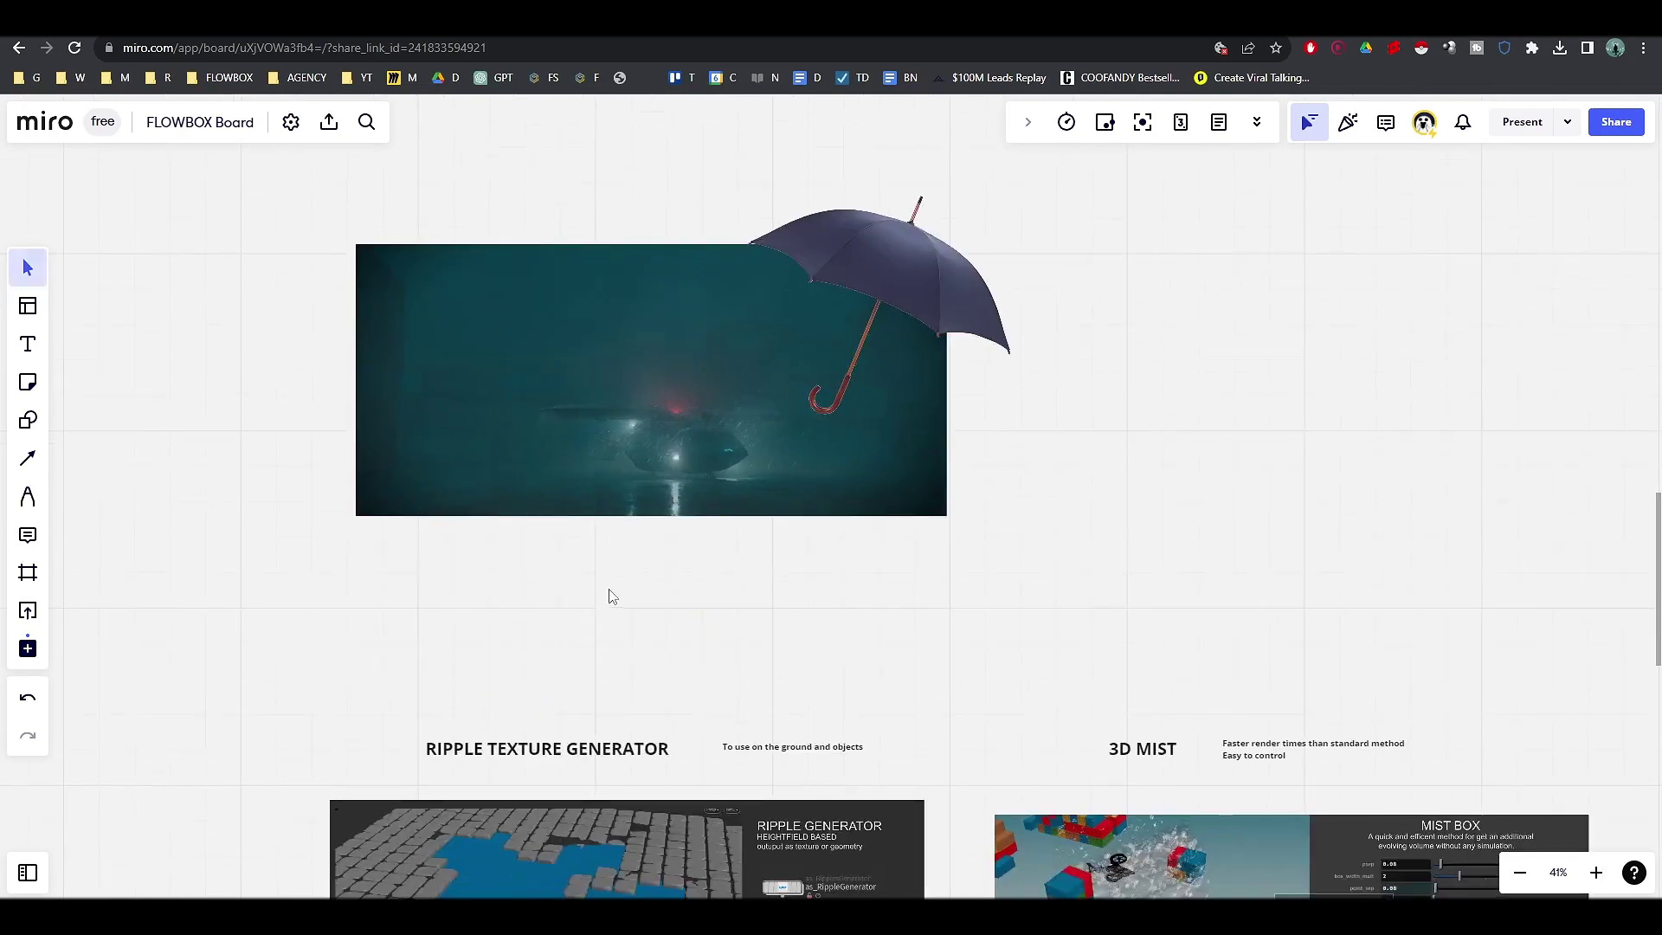
{"action": "scroll", "coordinate": [631, 519], "scroll_direction": "down", "scroll_amount": 2}
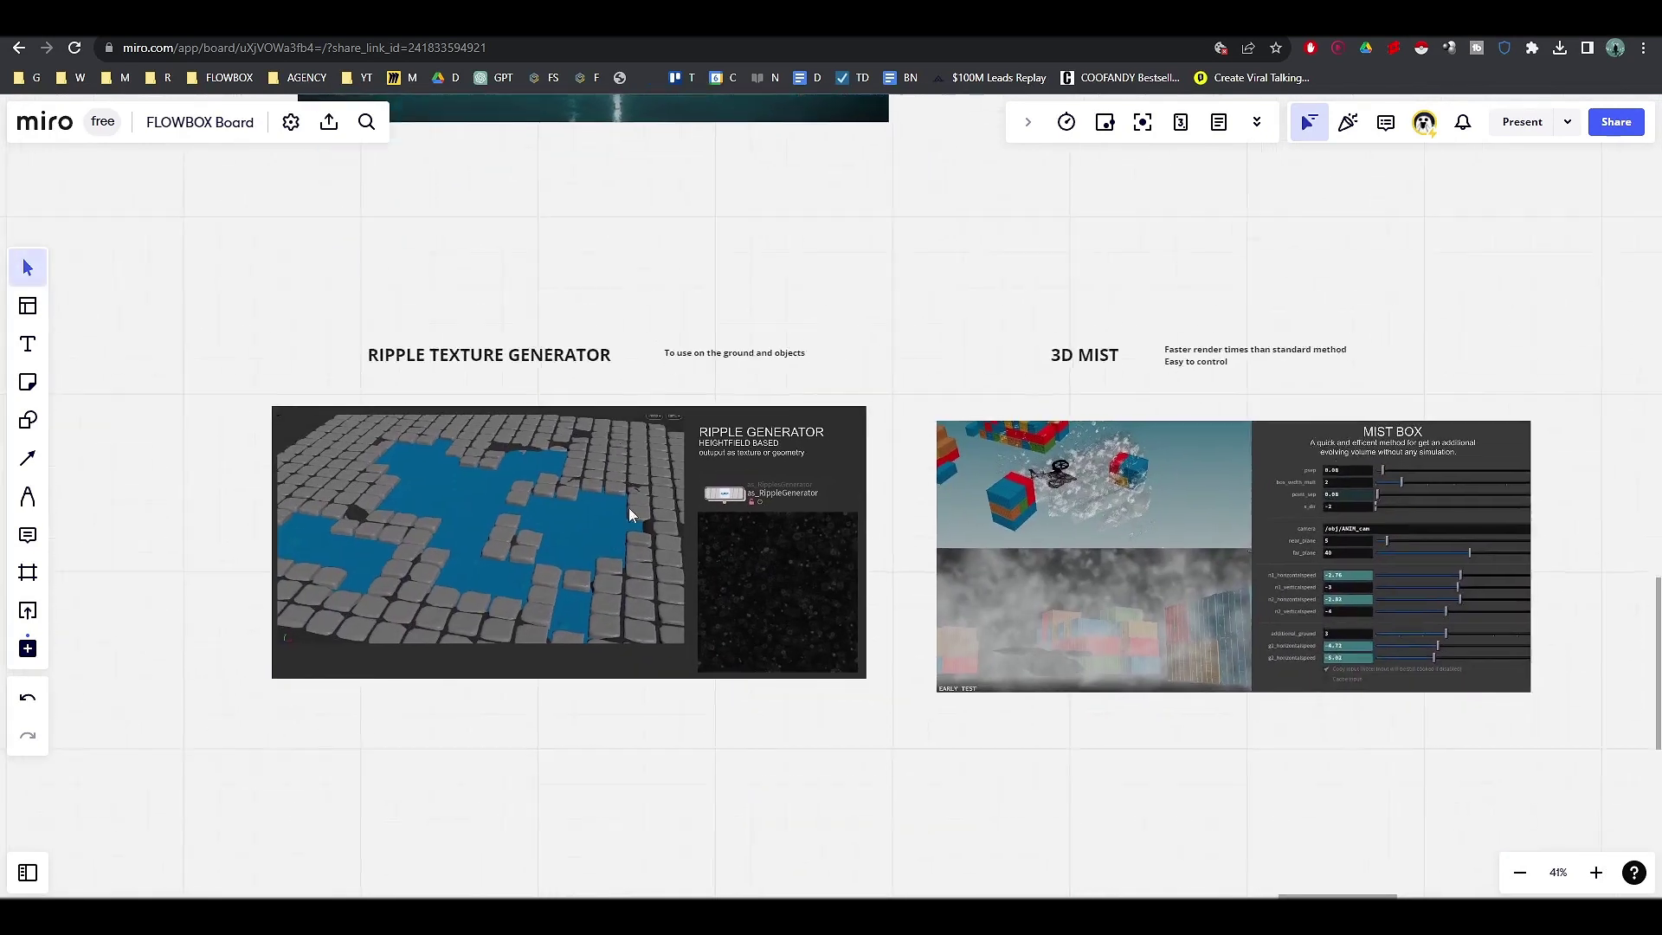
{"action": "scroll", "coordinate": [464, 501], "scroll_direction": "up", "scroll_amount": 2, "text": "ctrl"}
{"action": "scroll", "coordinate": [723, 493], "scroll_direction": "left", "scroll_amount": 2}
{"action": "scroll", "coordinate": [698, 481], "scroll_direction": "up", "scroll_amount": 4, "text": "ctrl"}
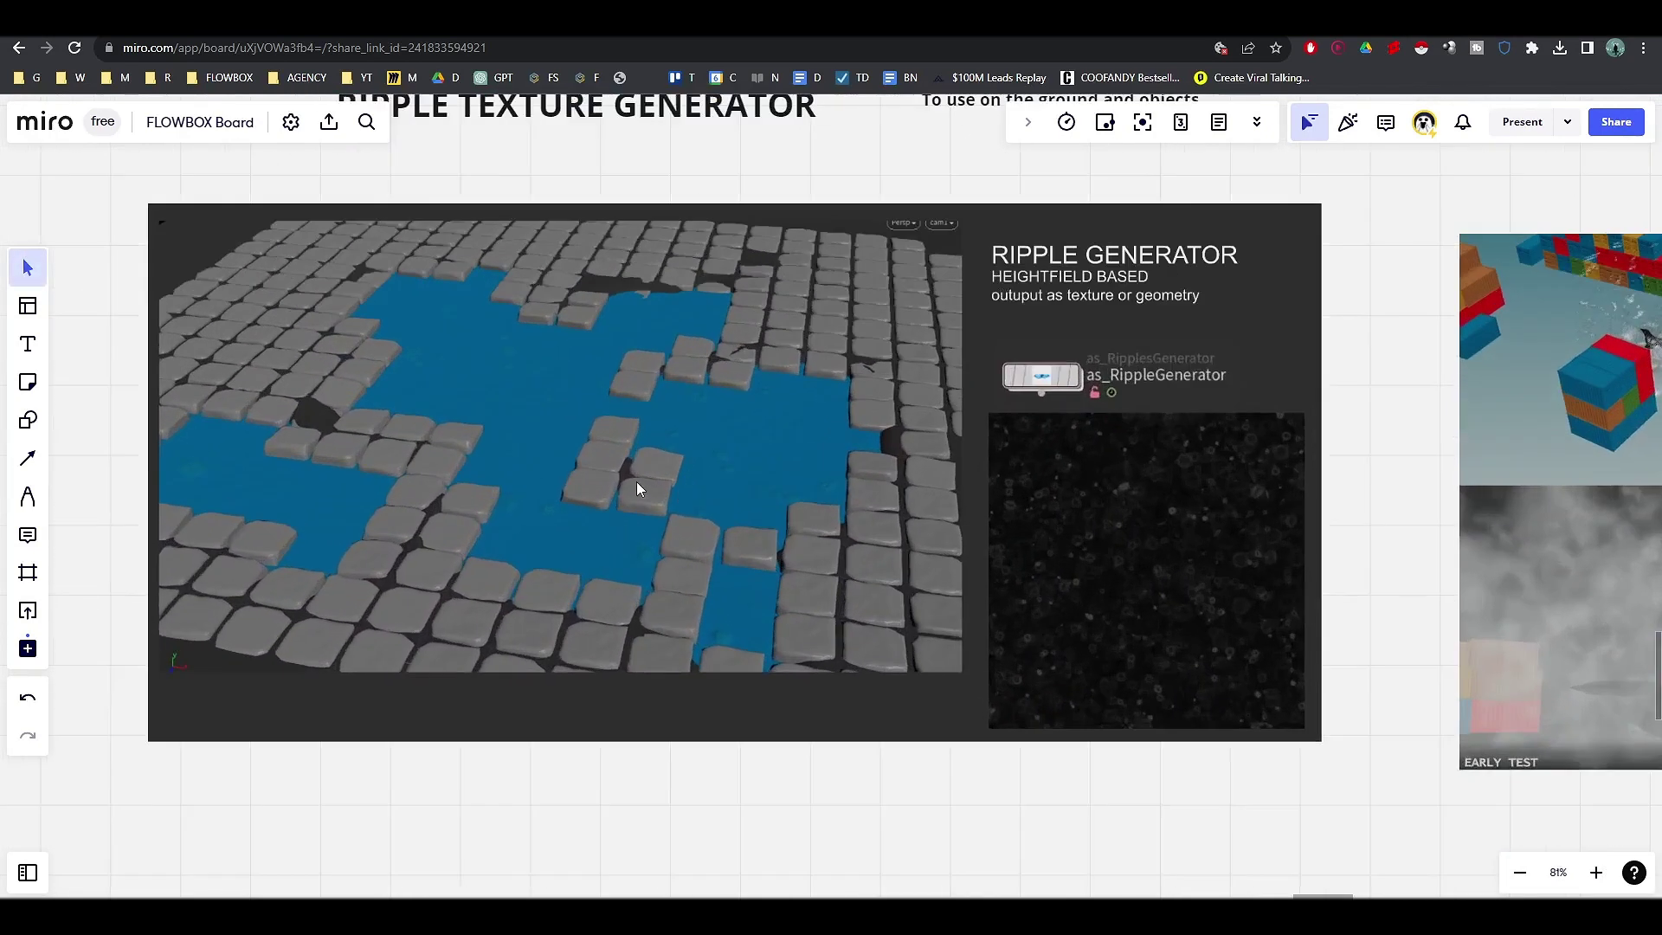
{"action": "scroll", "coordinate": [637, 486], "scroll_direction": "down", "scroll_amount": 3, "text": "ctrl"}
{"action": "scroll", "coordinate": [630, 496], "scroll_direction": "up", "scroll_amount": 1}
{"action": "scroll", "coordinate": [630, 496], "scroll_direction": "left", "scroll_amount": 1}
{"action": "middle_click_drag", "start_coordinate": [746, 451], "coordinate": [656, 511]}
{"action": "scroll", "coordinate": [747, 546], "scroll_direction": "down", "scroll_amount": 7}
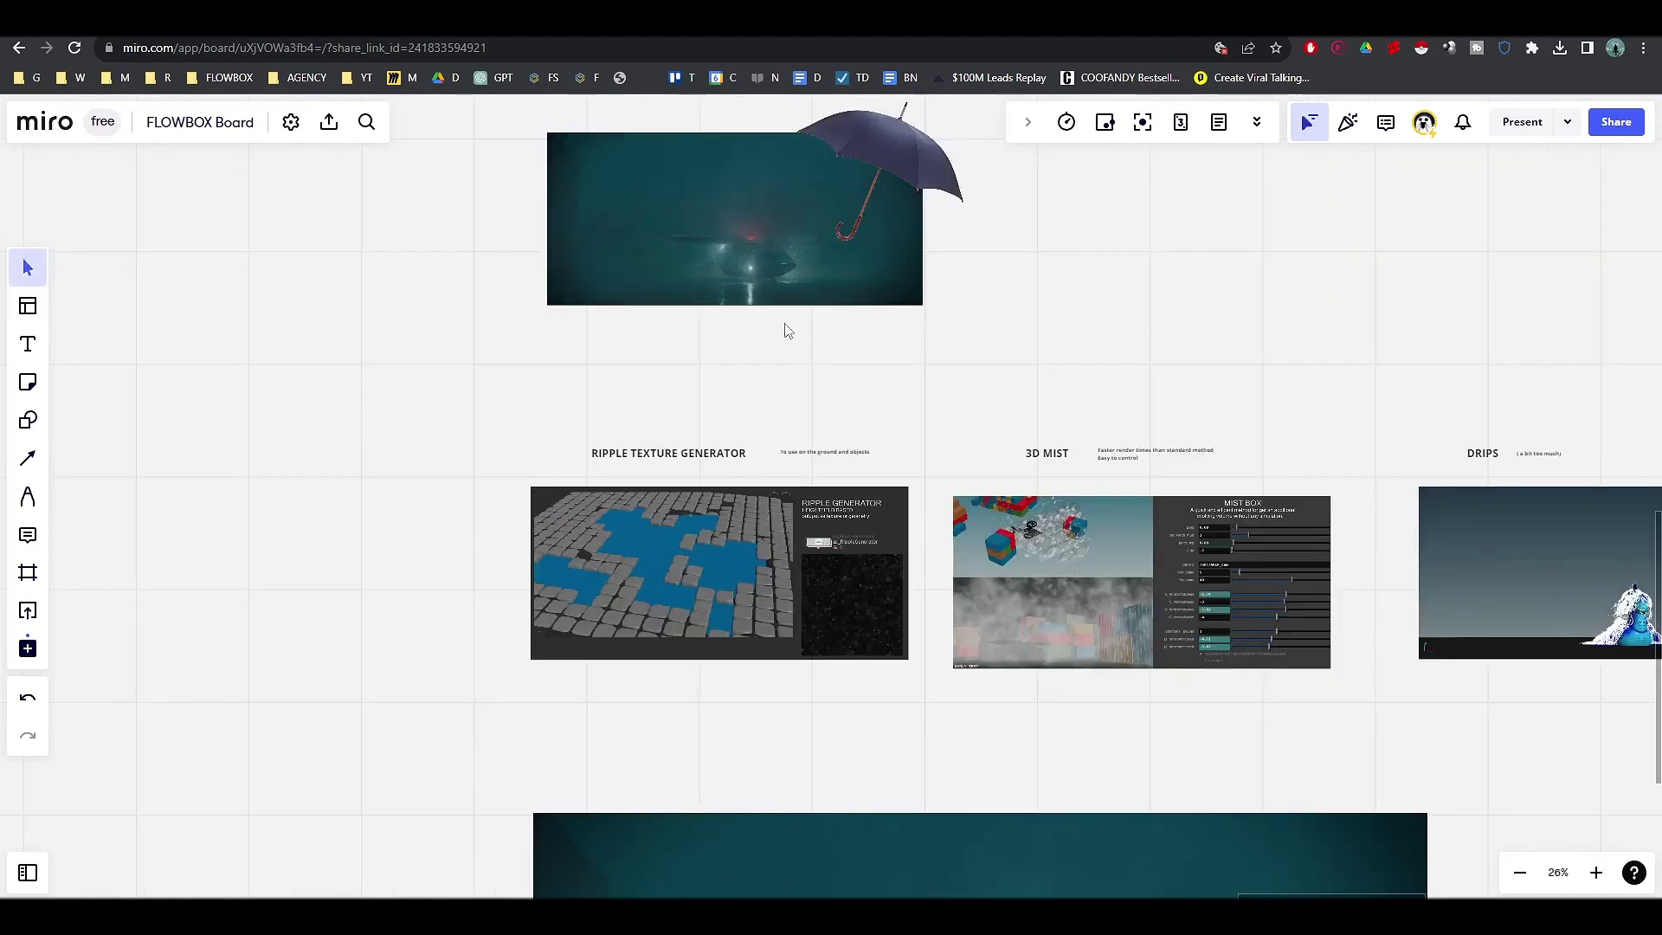
{"action": "scroll", "coordinate": [673, 548], "scroll_direction": "up", "scroll_amount": 5}
{"action": "middle_click_drag", "start_coordinate": [725, 578], "coordinate": [620, 578]}
{"action": "right_click_drag", "start_coordinate": [620, 578], "coordinate": [674, 613]}
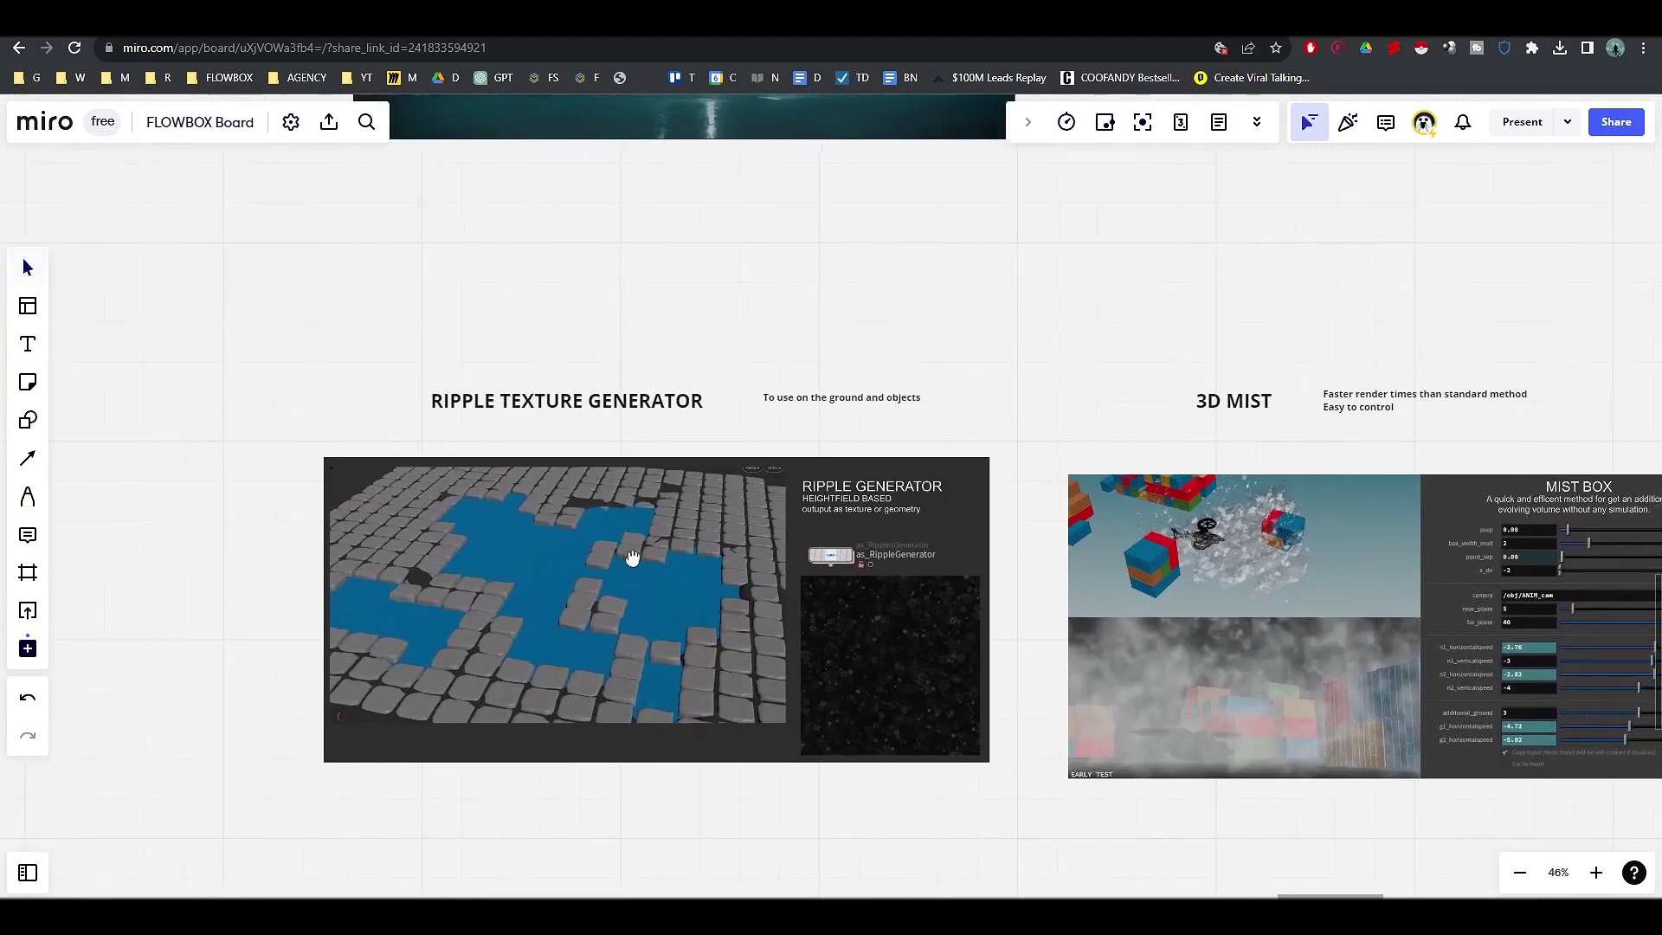
Examine the Ripple Generator's paving stone water preview and its output texture up close.
{"action": "scroll", "coordinate": [436, 491], "scroll_direction": "up", "scroll_amount": 2, "text": "ctrl"}
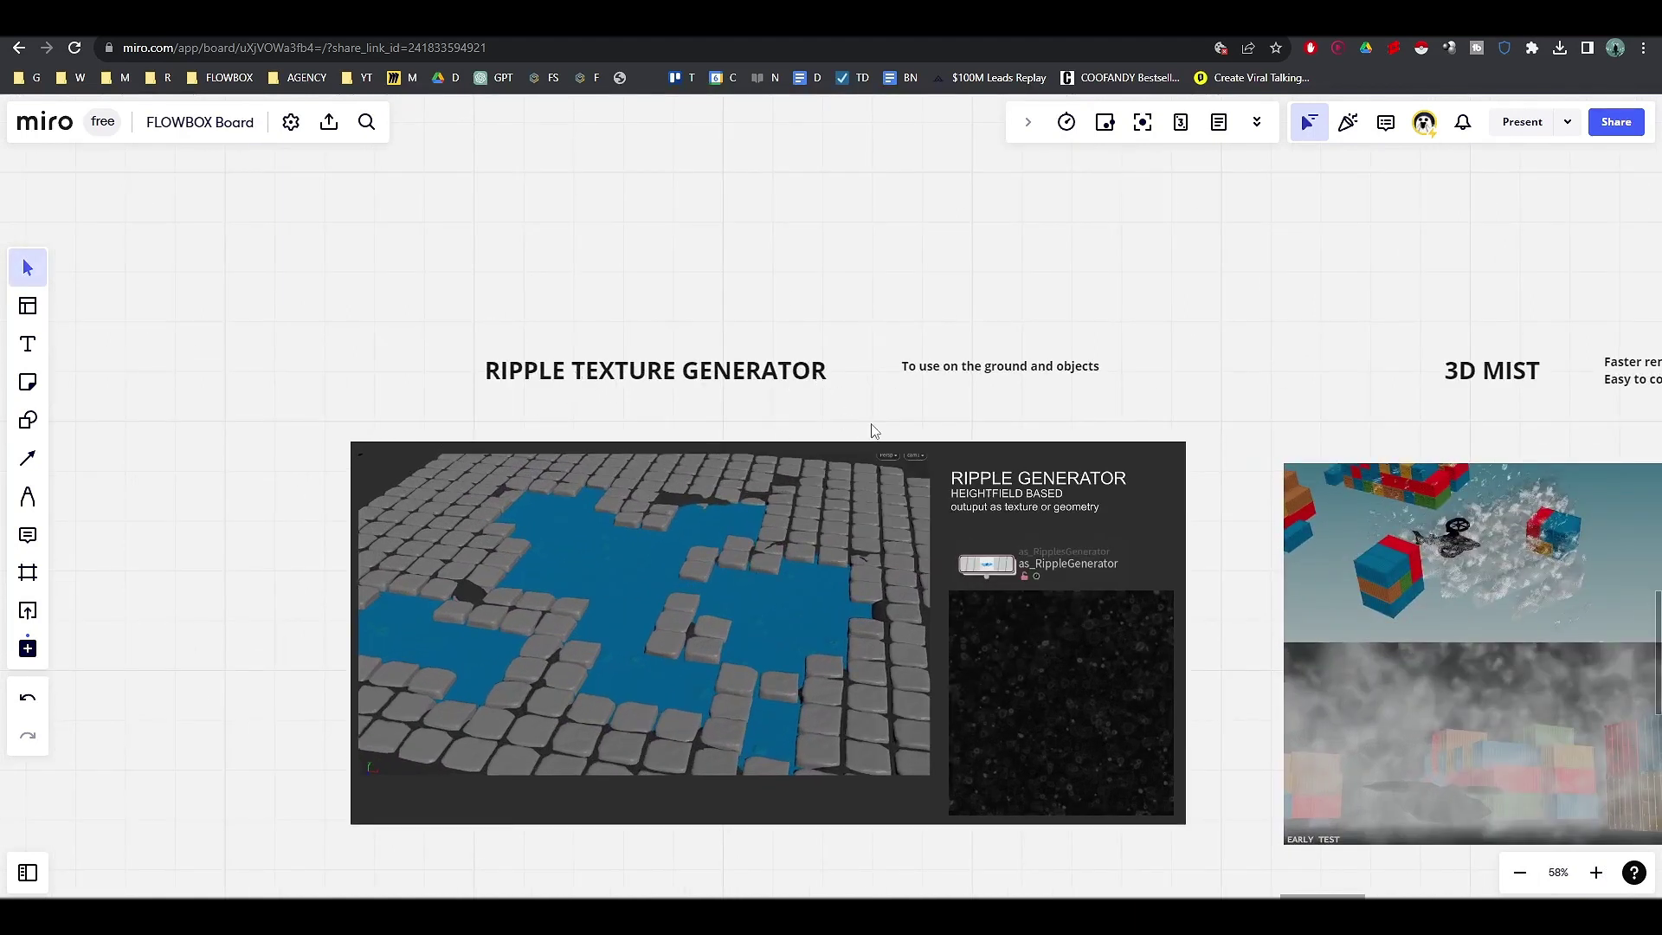
{"action": "scroll", "coordinate": [667, 520], "scroll_direction": "right", "scroll_amount": 2}
{"action": "scroll", "coordinate": [583, 621], "scroll_direction": "up", "scroll_amount": 2, "text": "ctrl"}
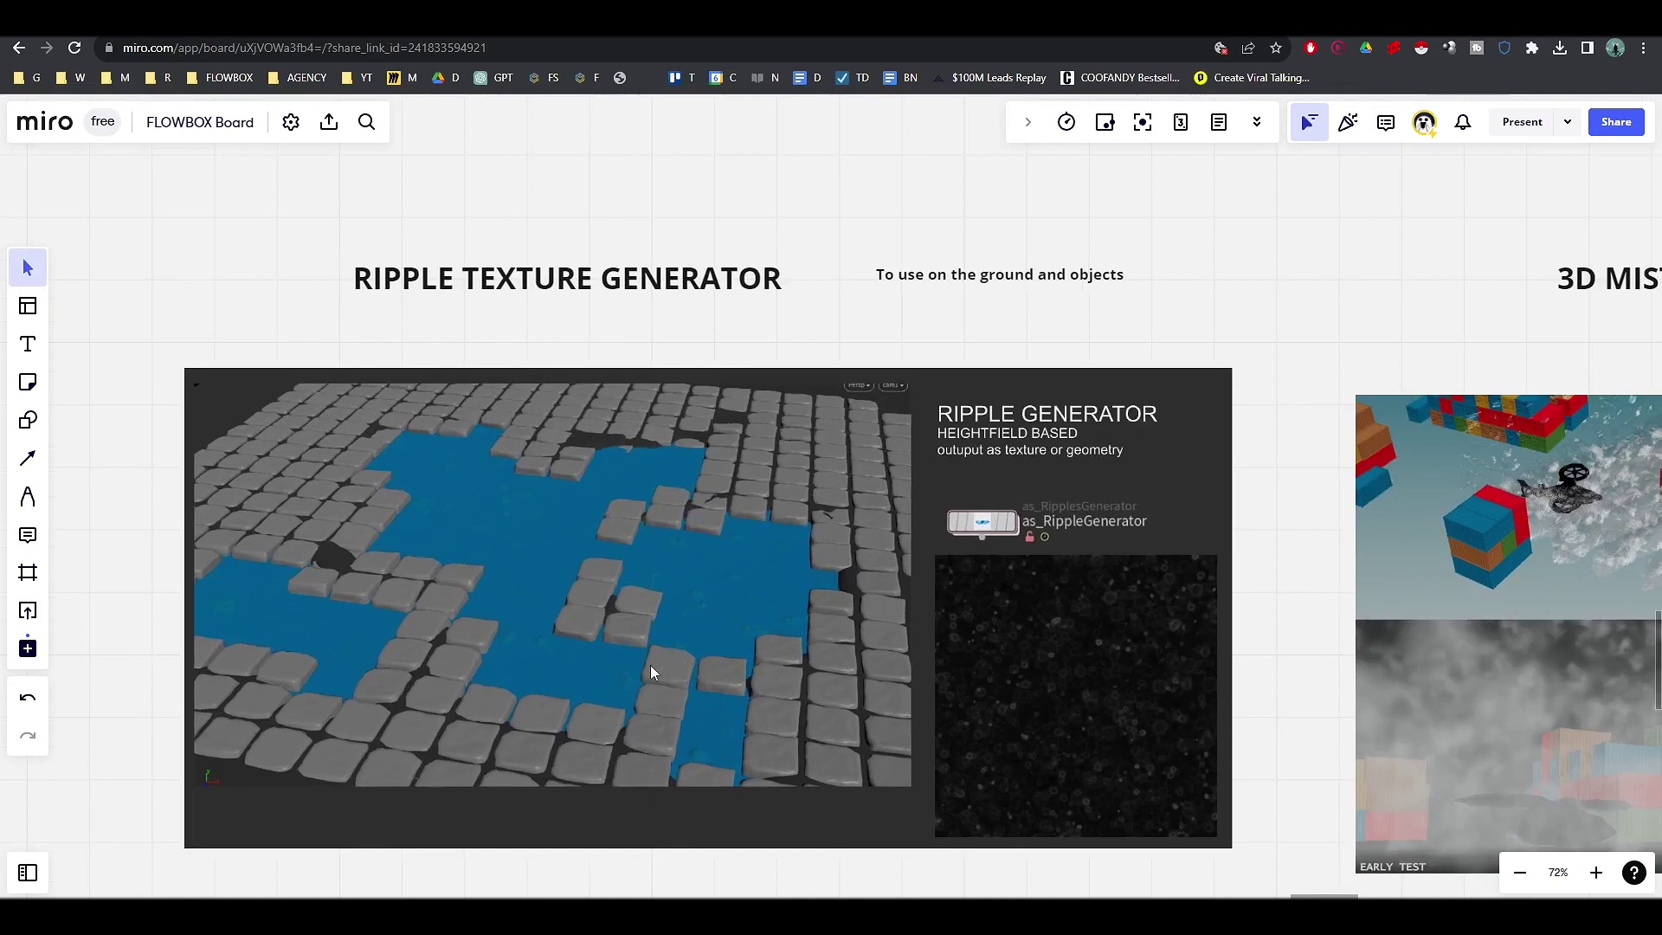
{"action": "scroll", "coordinate": [653, 666], "scroll_direction": "right", "scroll_amount": 3}
{"action": "scroll", "coordinate": [690, 572], "scroll_direction": "down", "scroll_amount": 2}
{"action": "scroll", "coordinate": [772, 613], "scroll_direction": "up", "scroll_amount": 4, "text": "ctrl"}
{"action": "scroll", "coordinate": [828, 575], "scroll_direction": "down", "scroll_amount": 2, "text": "ctrl"}
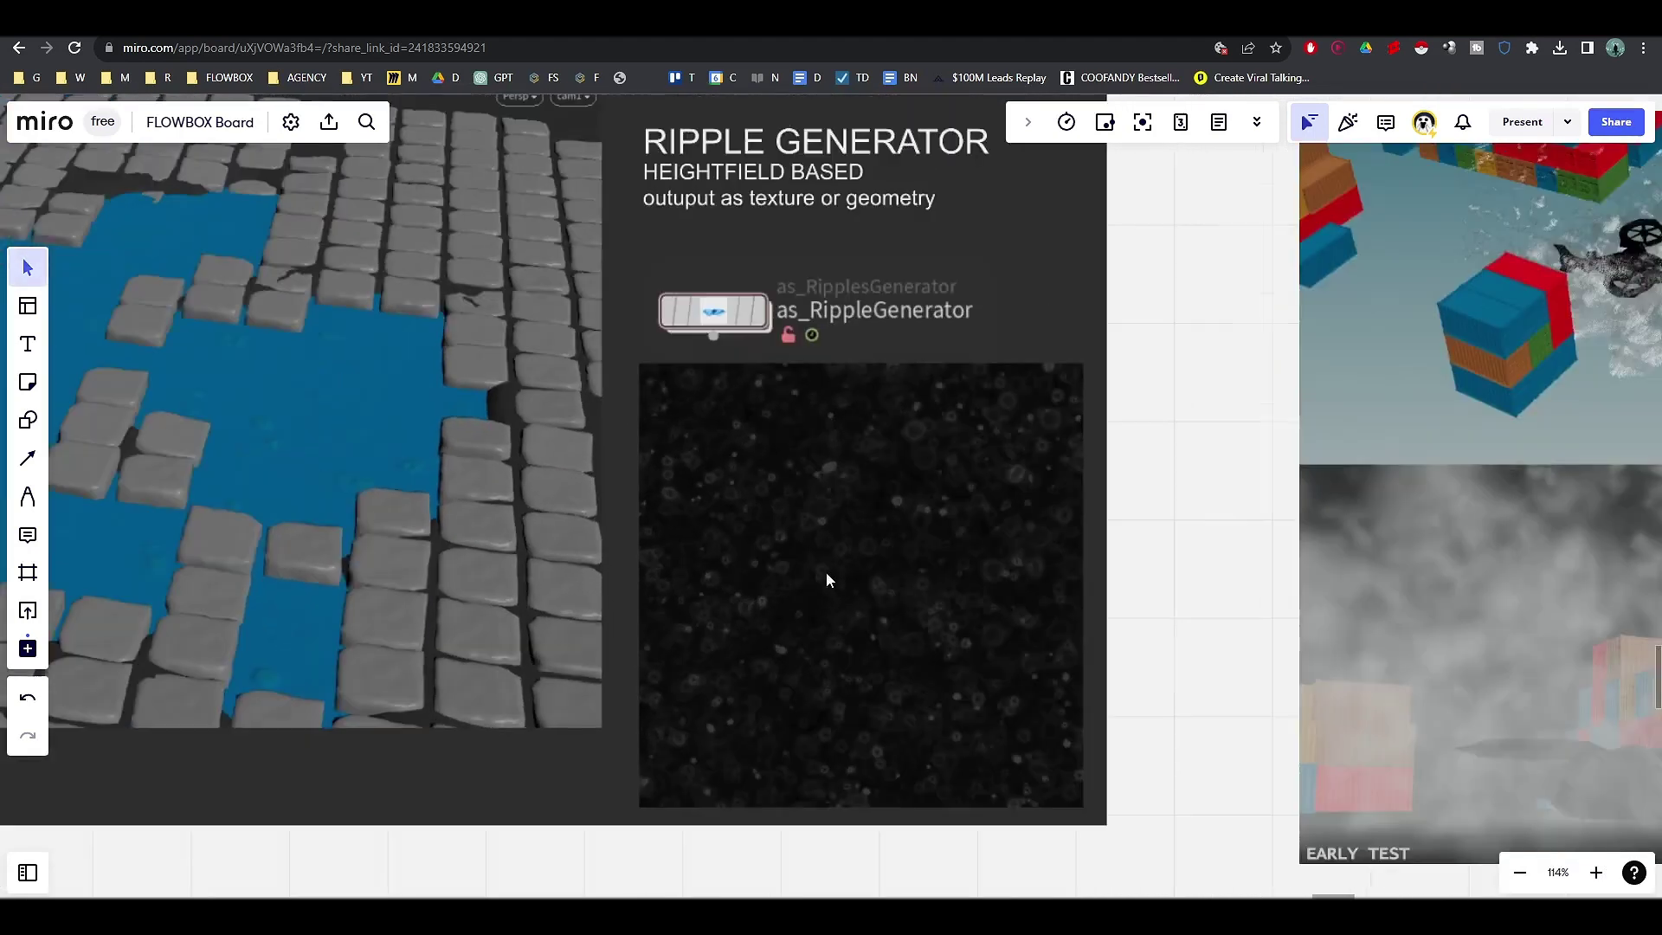
{"action": "scroll", "coordinate": [861, 612], "scroll_direction": "left", "scroll_amount": 2}
{"action": "scroll", "coordinate": [987, 597], "scroll_direction": "down", "scroll_amount": 1, "text": "ctrl"}
{"action": "middle_click_drag", "start_coordinate": [1009, 597], "coordinate": [1047, 622]}
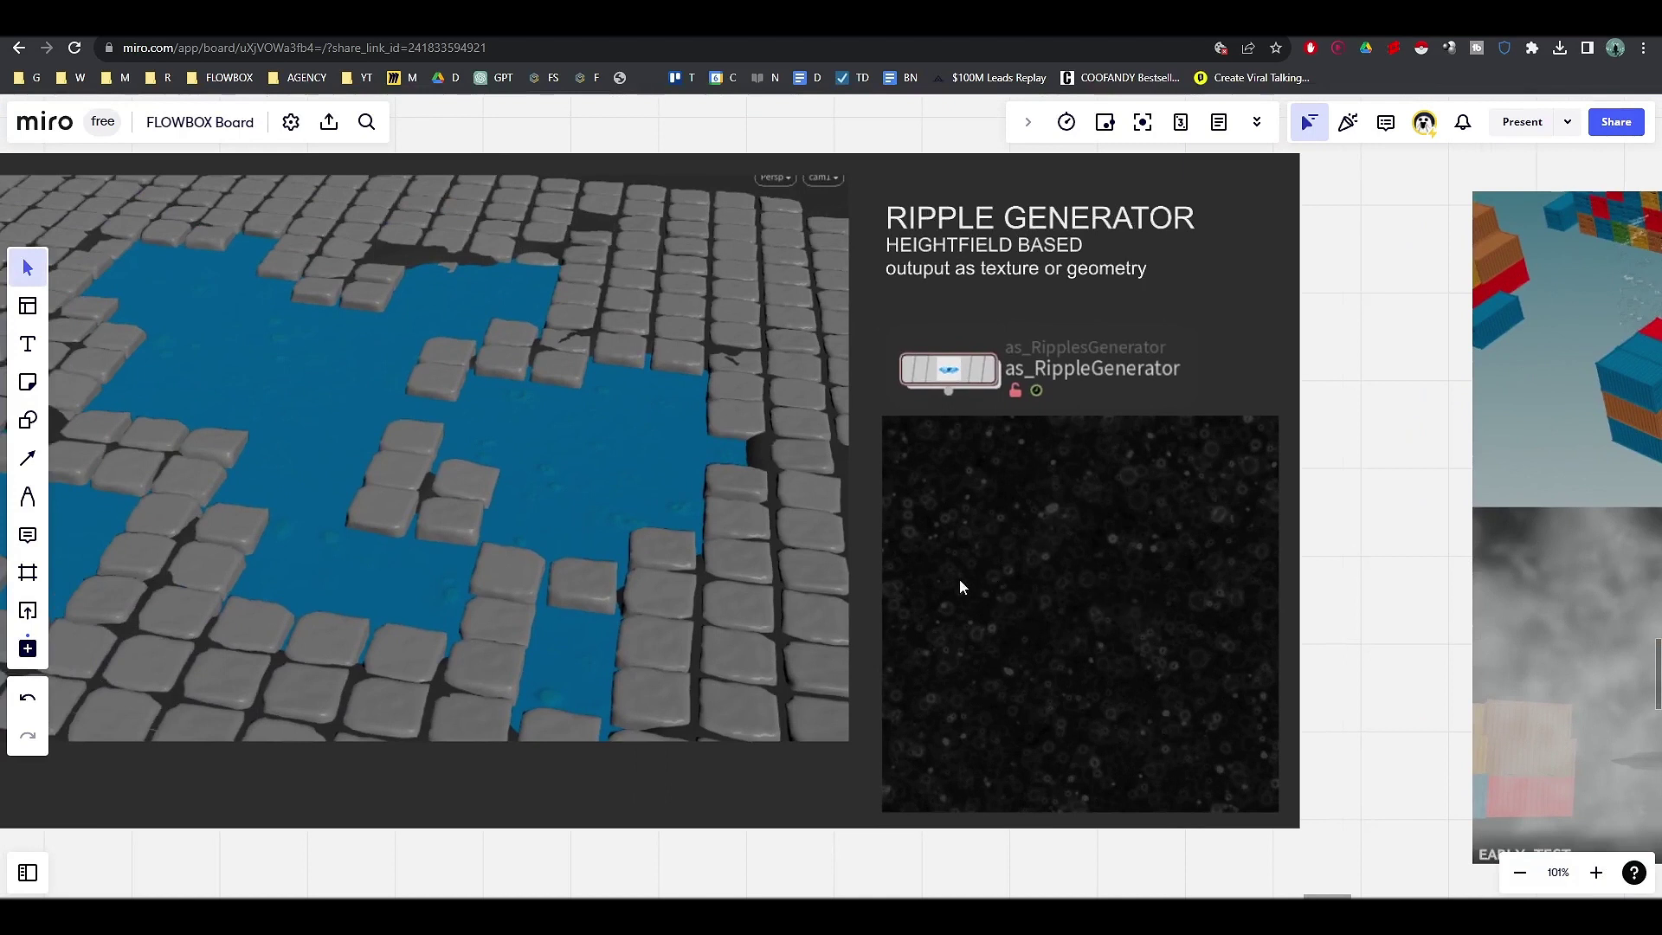
{"action": "scroll", "coordinate": [1105, 688], "scroll_direction": "down", "scroll_amount": 2, "text": "ctrl"}
{"action": "scroll", "coordinate": [1116, 657], "scroll_direction": "up", "scroll_amount": 1}
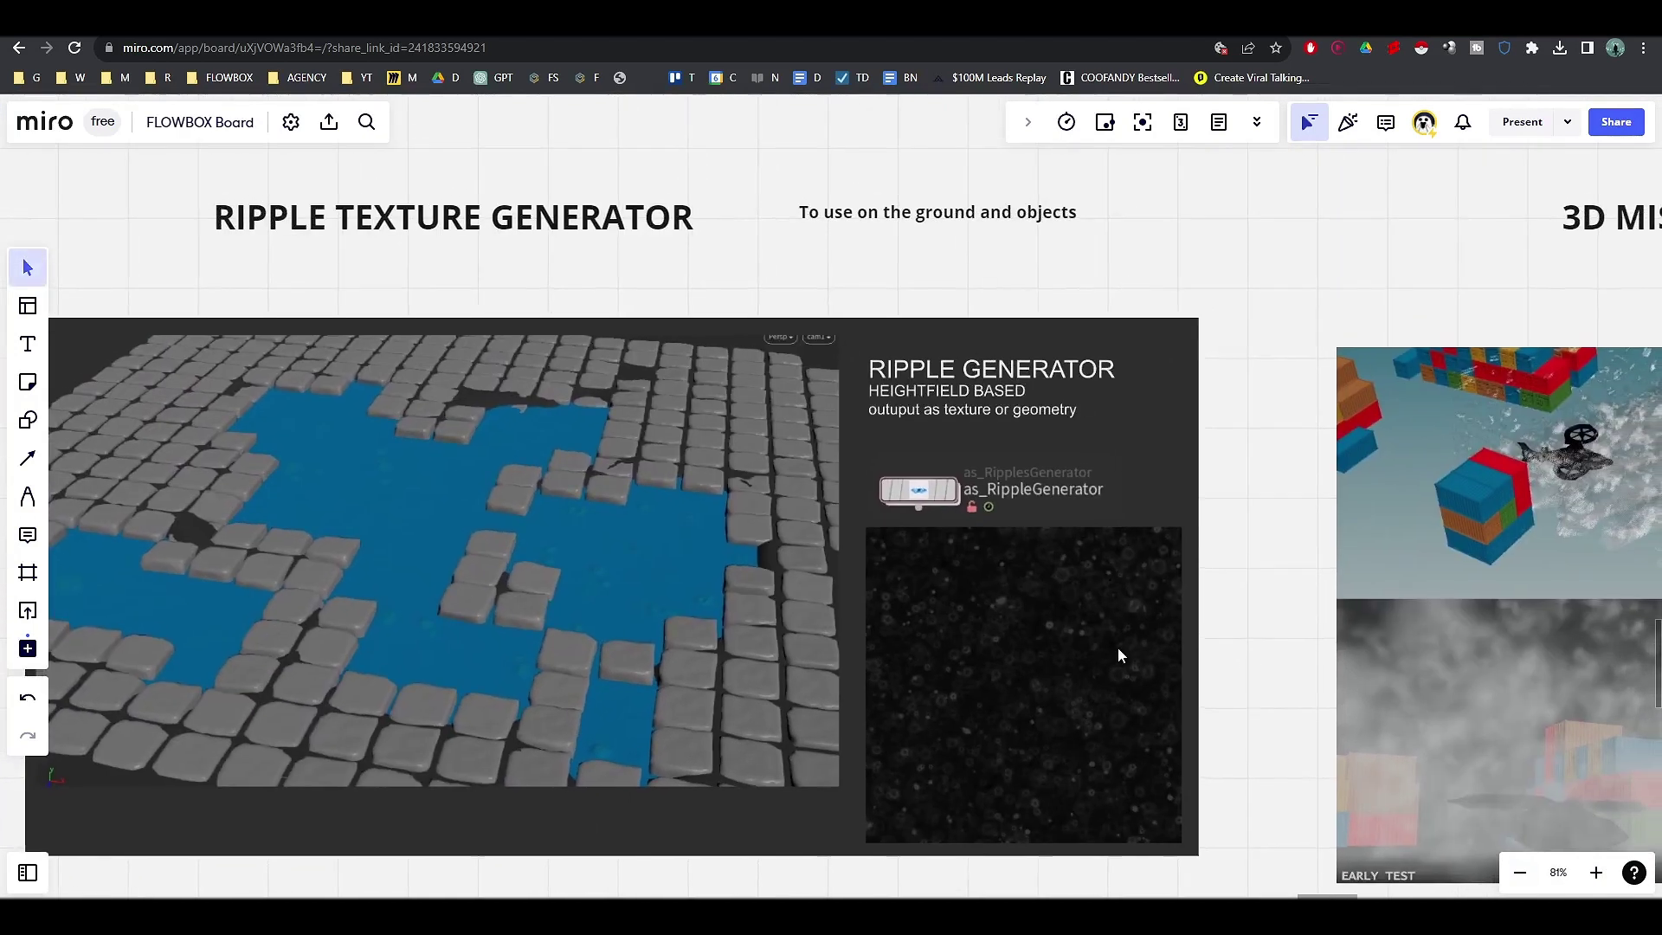
{"action": "scroll", "coordinate": [945, 639], "scroll_direction": "right", "scroll_amount": 3}
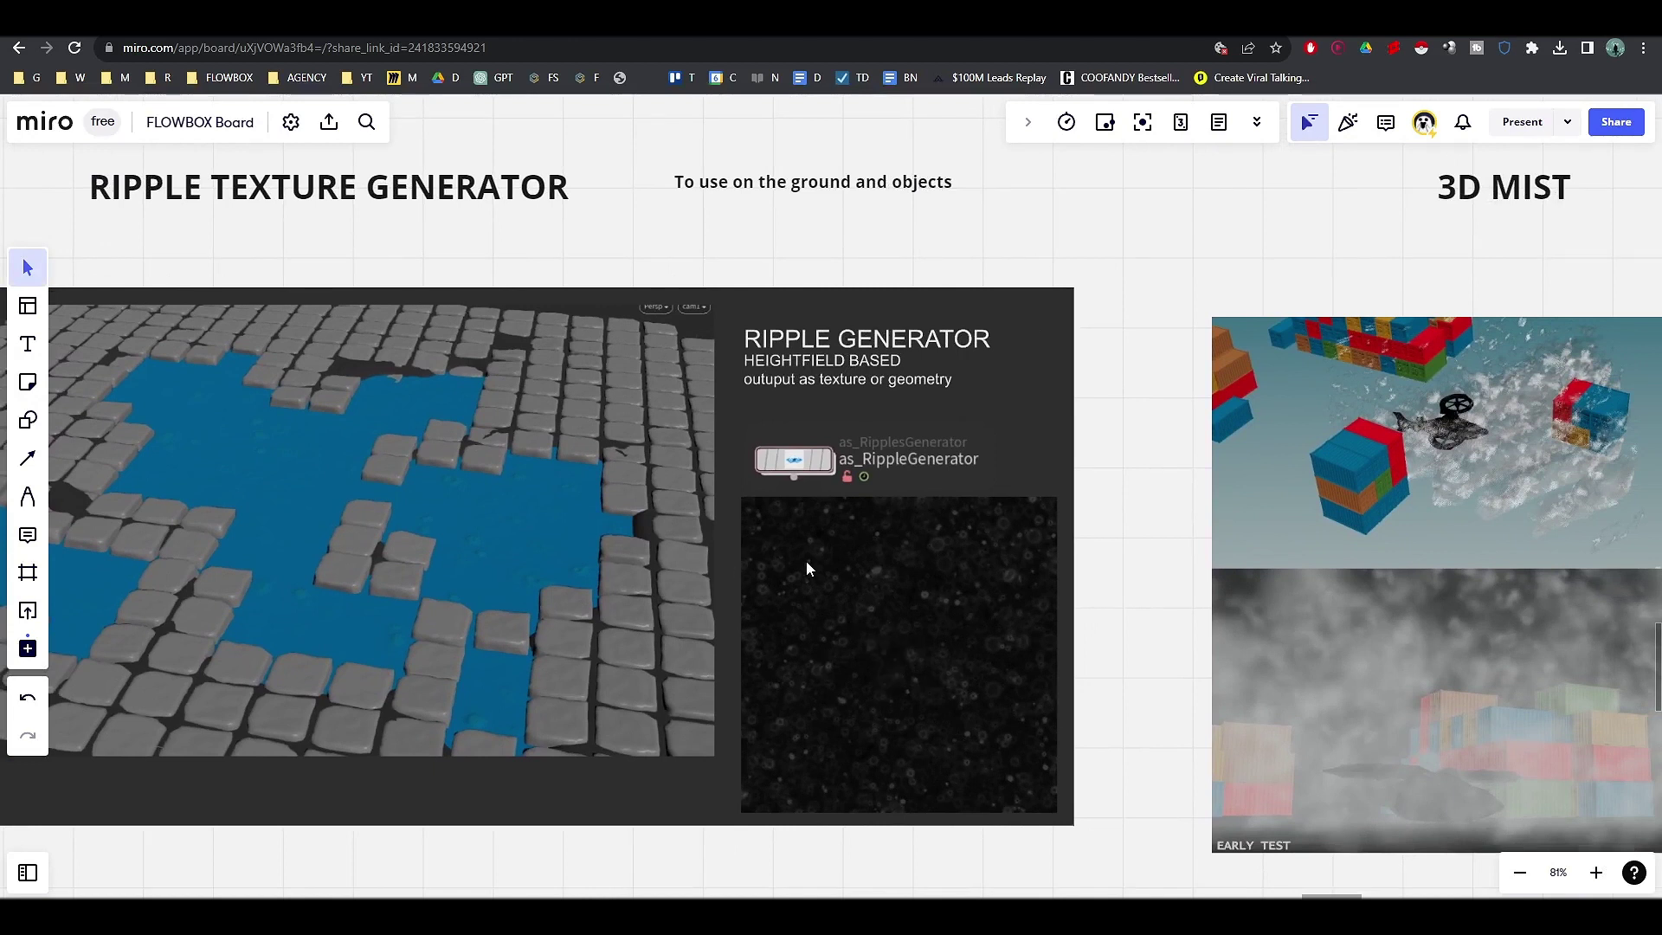
{"action": "scroll", "coordinate": [807, 563], "scroll_direction": "right", "scroll_amount": 3}
{"action": "scroll", "coordinate": [807, 563], "scroll_direction": "down", "scroll_amount": 1}
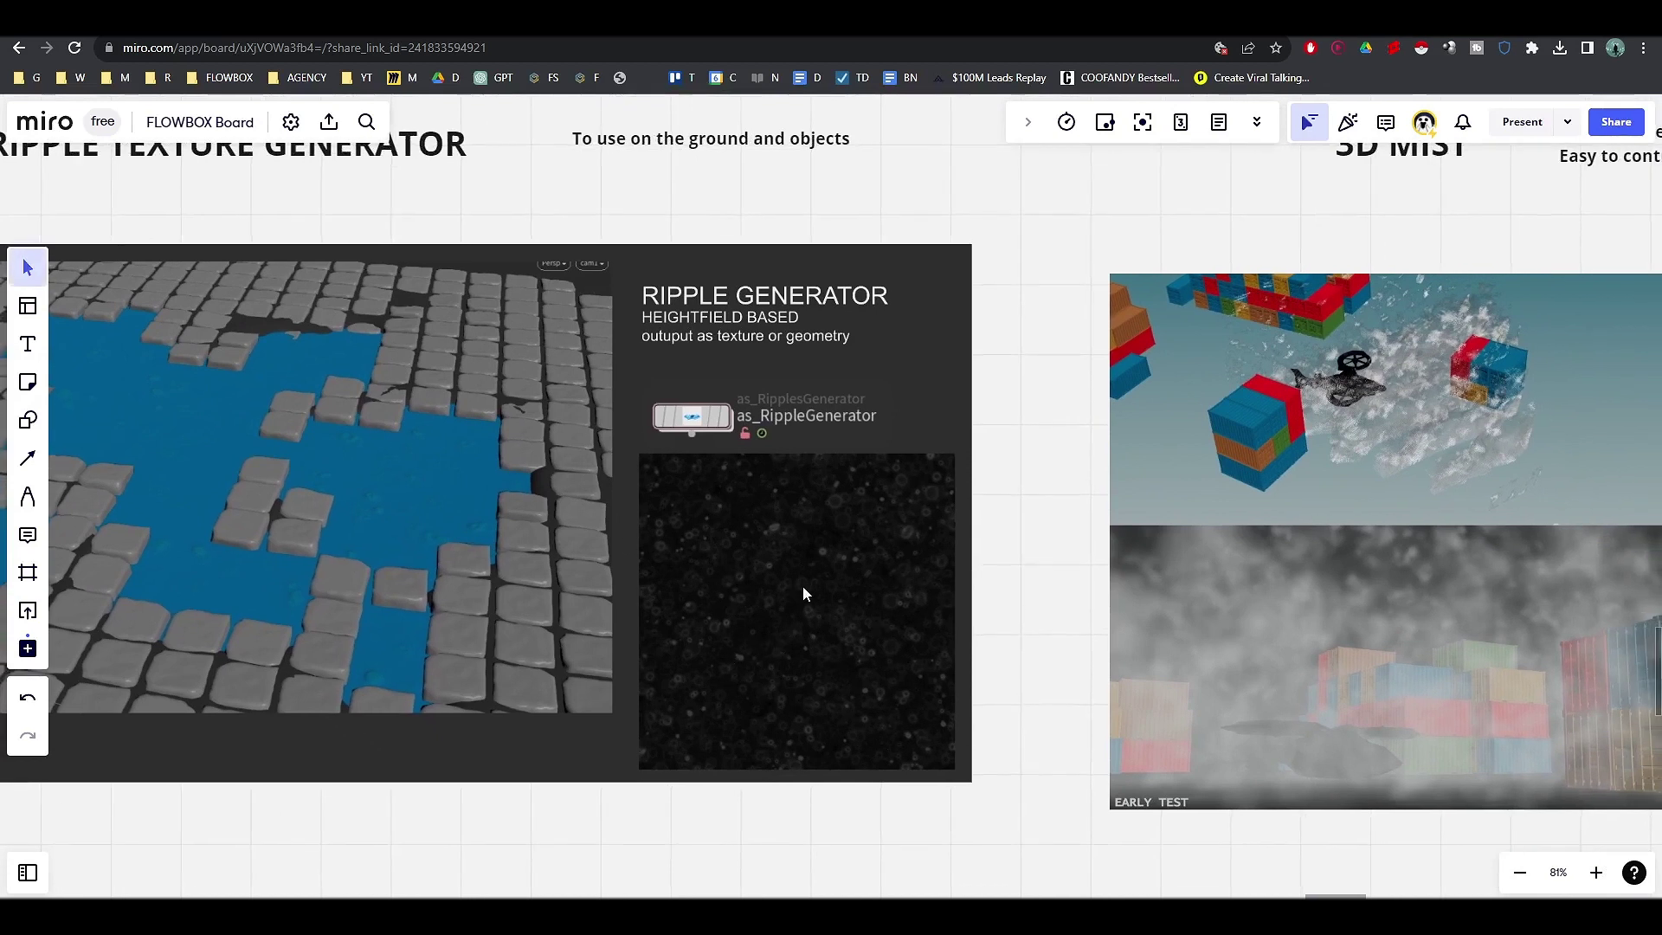
Examine the 3D Mist section's container scene previews and the Mist Box parameters.
{"action": "scroll", "coordinate": [845, 583], "scroll_direction": "right", "scroll_amount": 10}
{"action": "scroll", "coordinate": [848, 464], "scroll_direction": "right", "scroll_amount": 5}
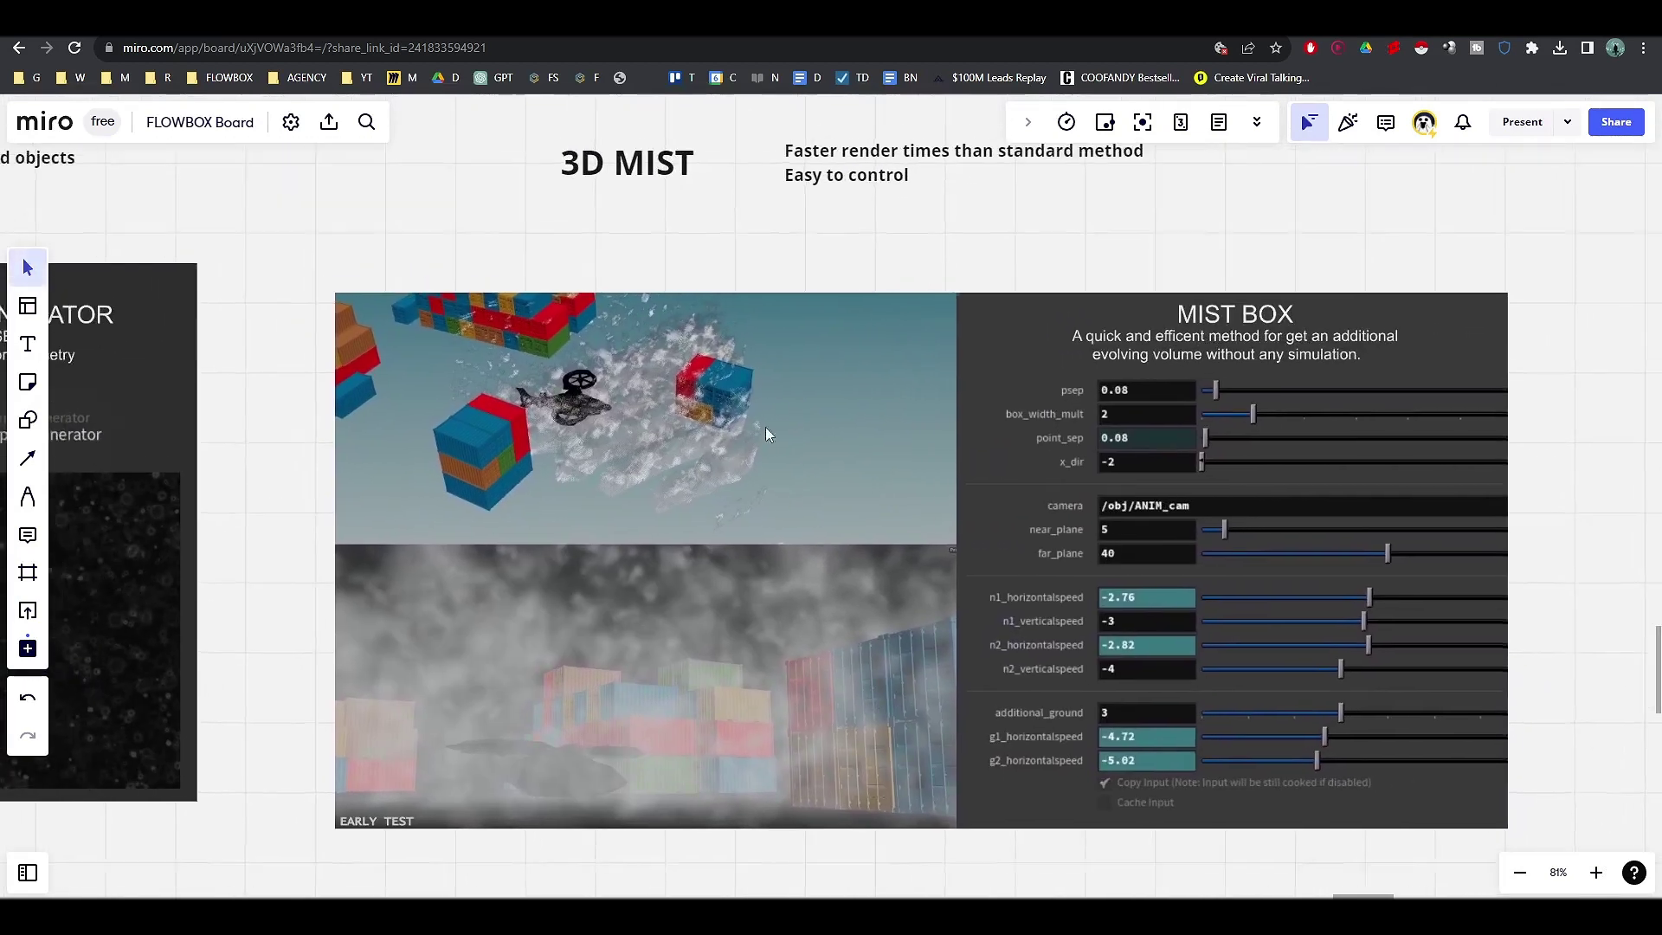
{"action": "scroll", "coordinate": [744, 441], "scroll_direction": "up", "scroll_amount": 1}
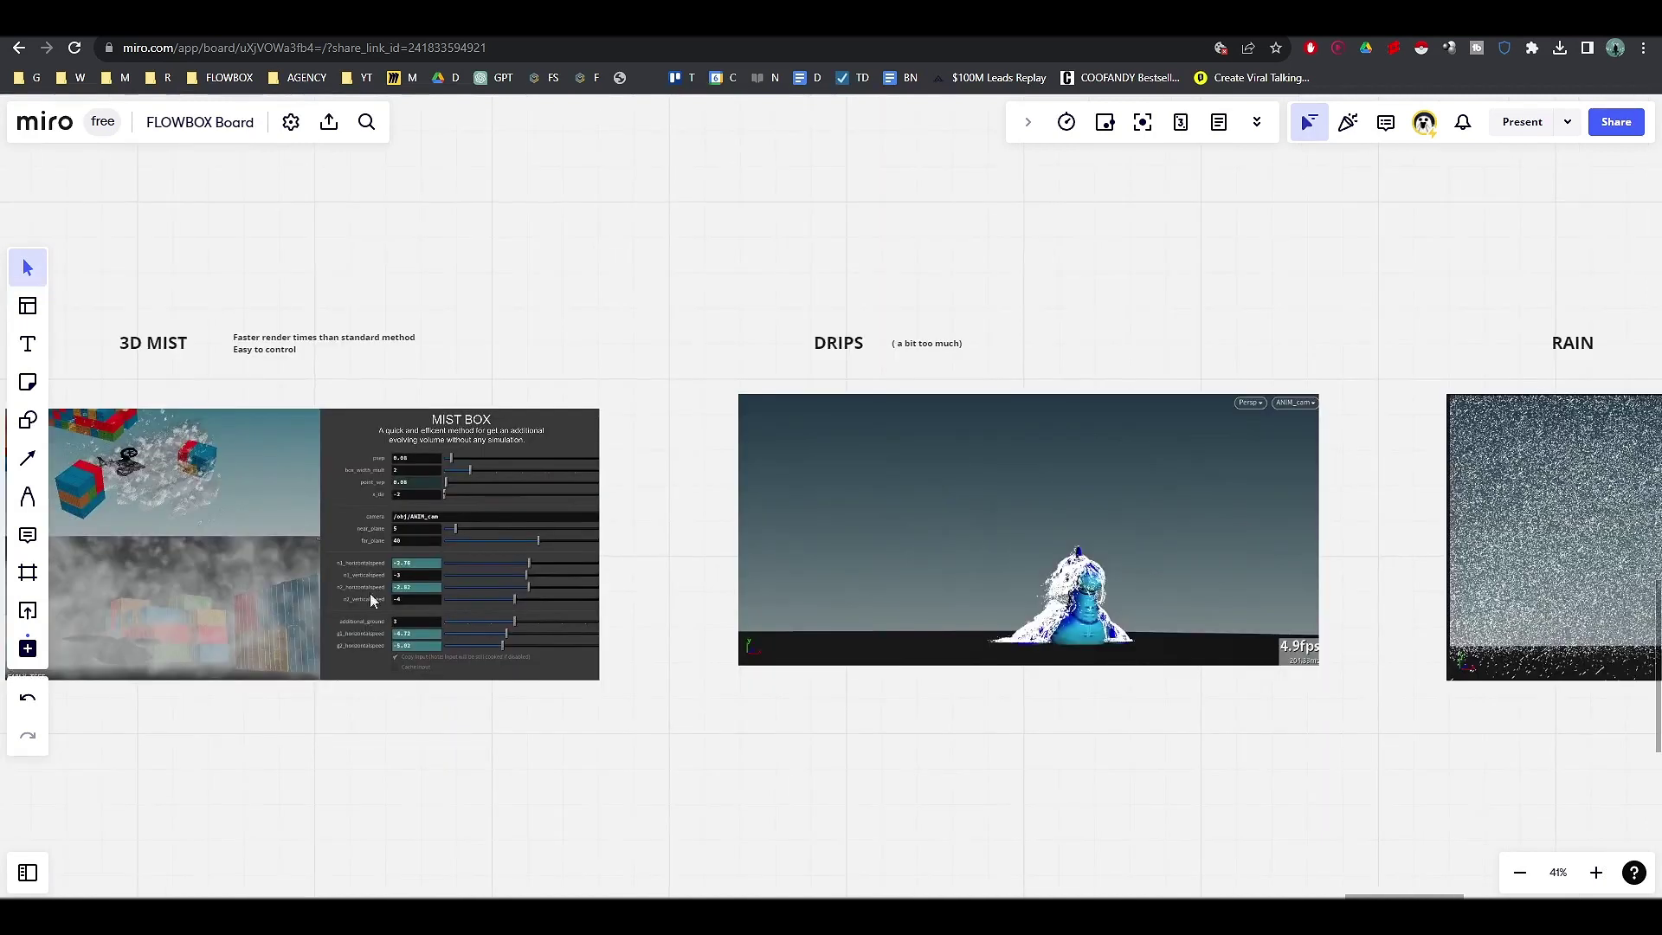
Examine the Drips section's simulation preview of water running off the blue toy.
{"action": "middle_click_drag", "start_coordinate": [332, 584], "coordinate": [391, 599]}
{"action": "middle_click_drag", "start_coordinate": [1095, 585], "coordinate": [877, 597]}
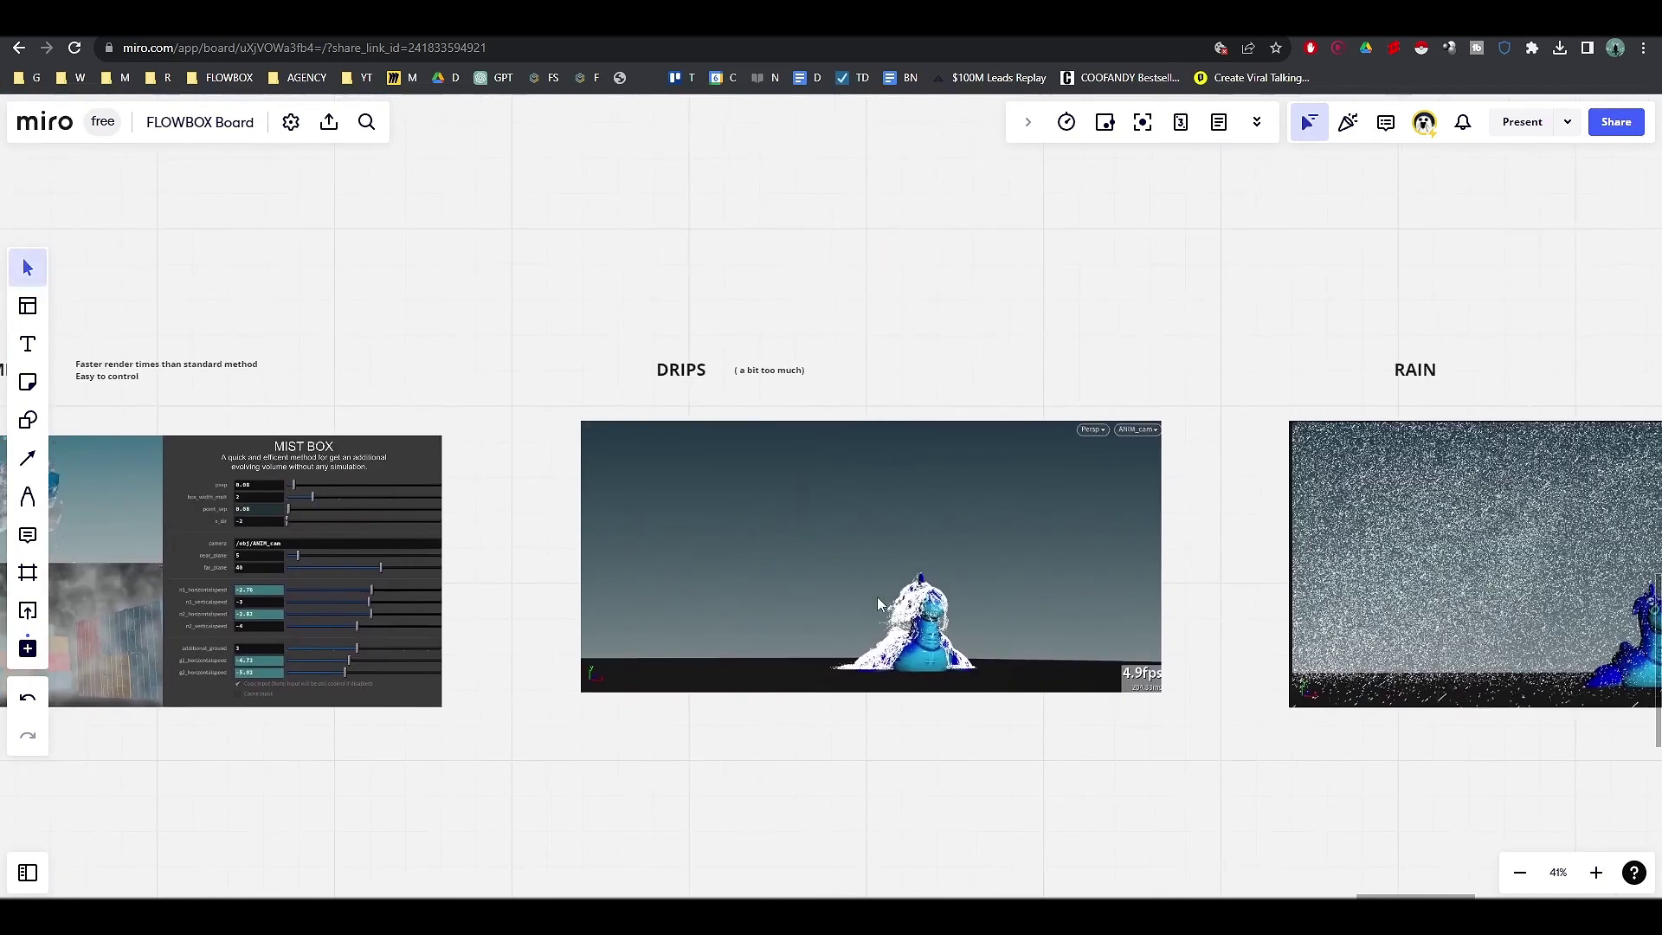
{"action": "scroll", "coordinate": [876, 596], "scroll_direction": "up", "scroll_amount": 5}
{"action": "scroll", "coordinate": [807, 631], "scroll_direction": "down", "scroll_amount": 2}
{"action": "scroll", "coordinate": [863, 620], "scroll_direction": "up", "scroll_amount": 1}
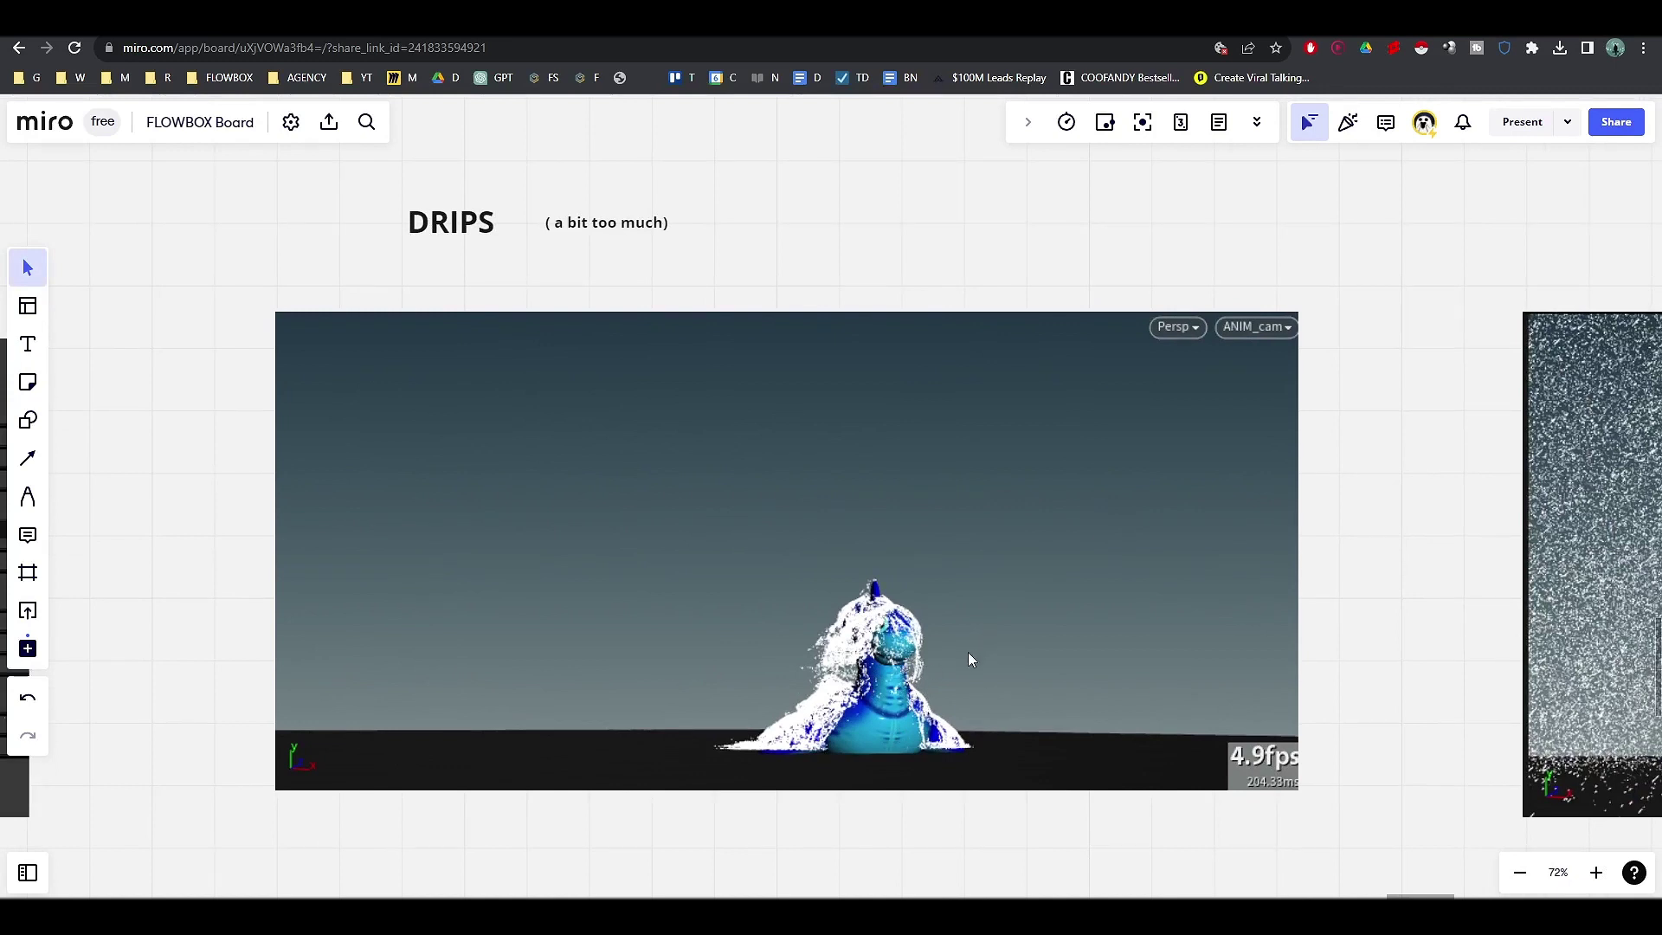
{"action": "scroll", "coordinate": [1002, 675], "scroll_direction": "up", "scroll_amount": 2}
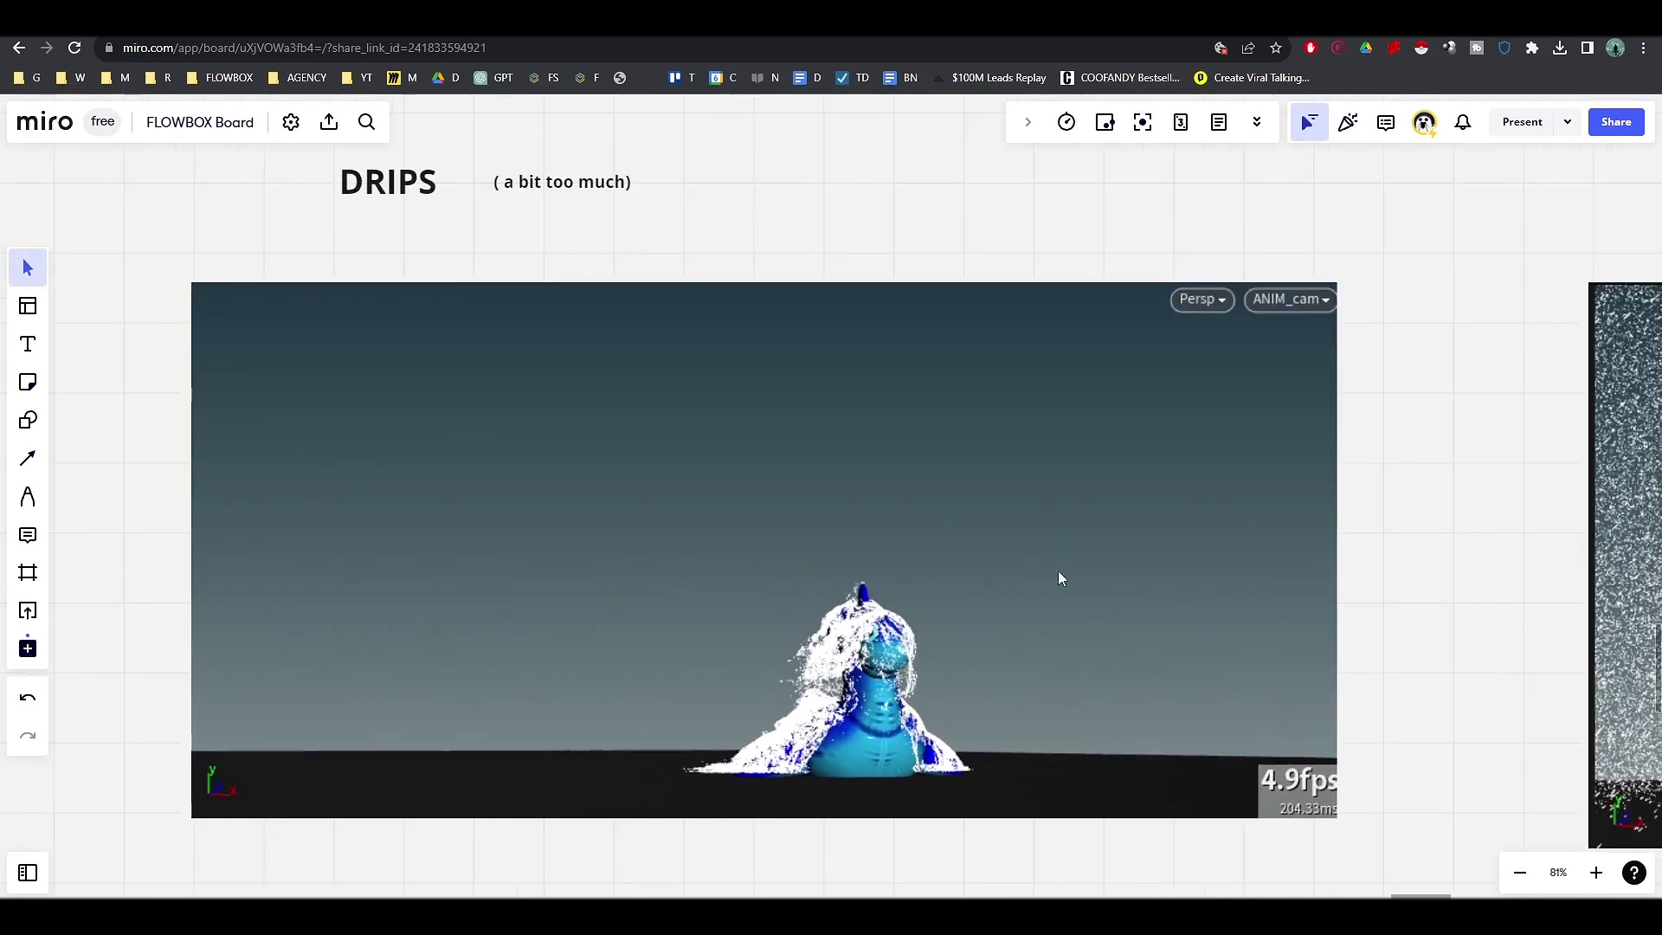
{"action": "middle_click_drag", "start_coordinate": [995, 661], "coordinate": [216, 639]}
{"action": "middle_click_drag", "start_coordinate": [757, 511], "coordinate": [1071, 519]}
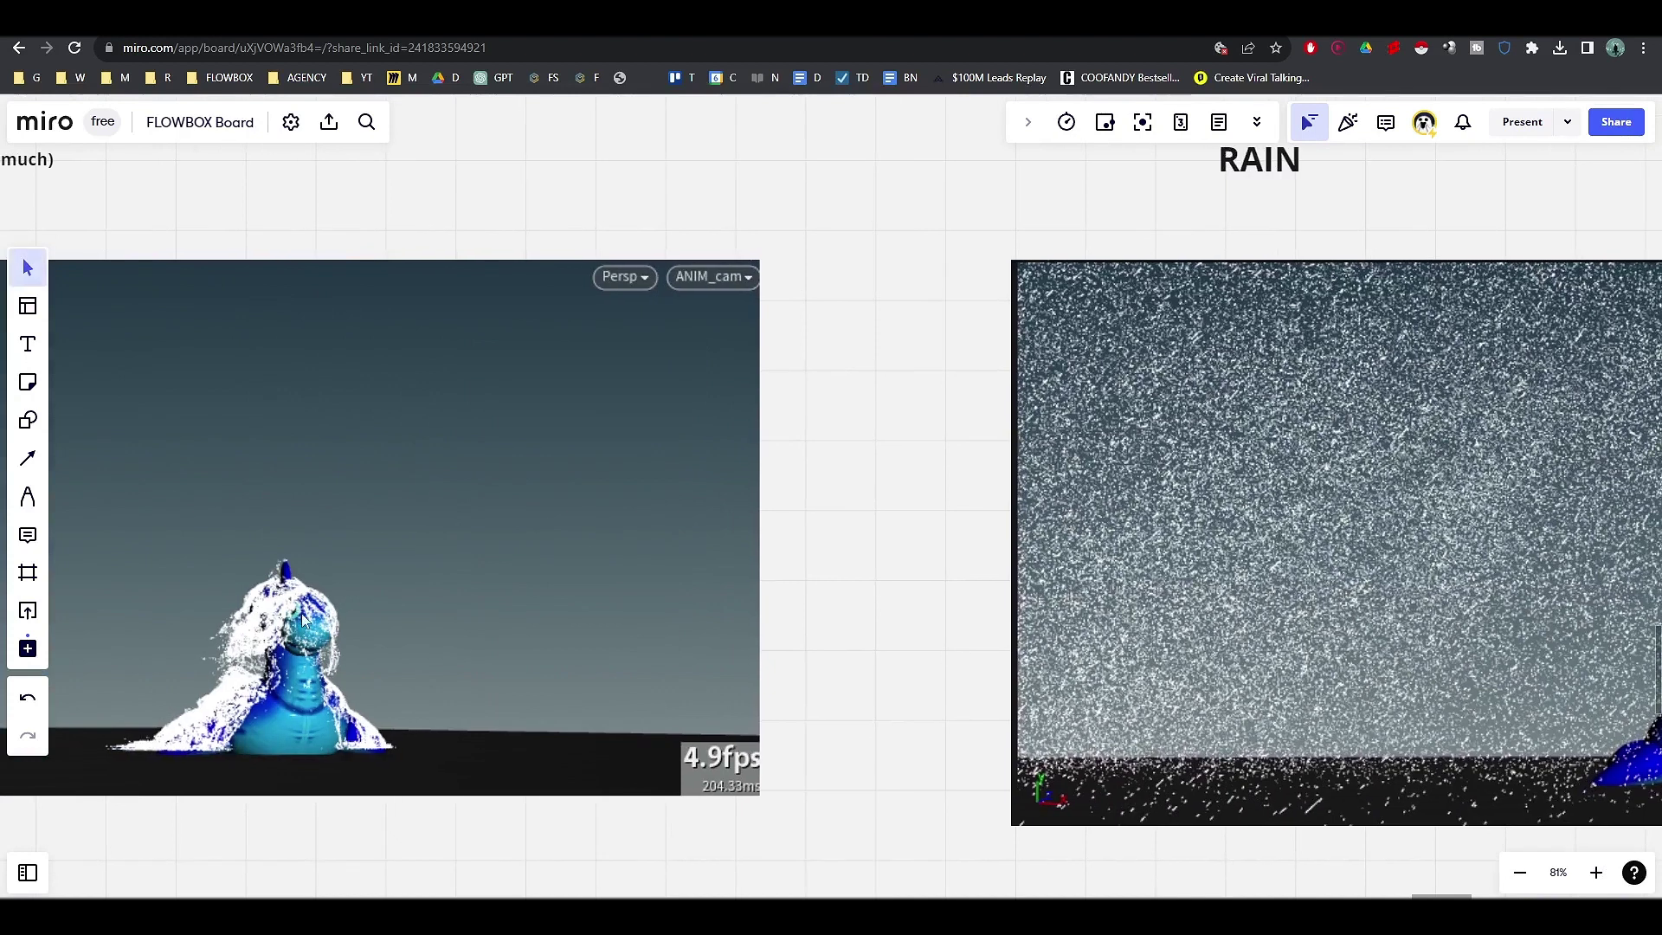
{"action": "right_click_drag", "start_coordinate": [1071, 518], "coordinate": [1261, 504]}
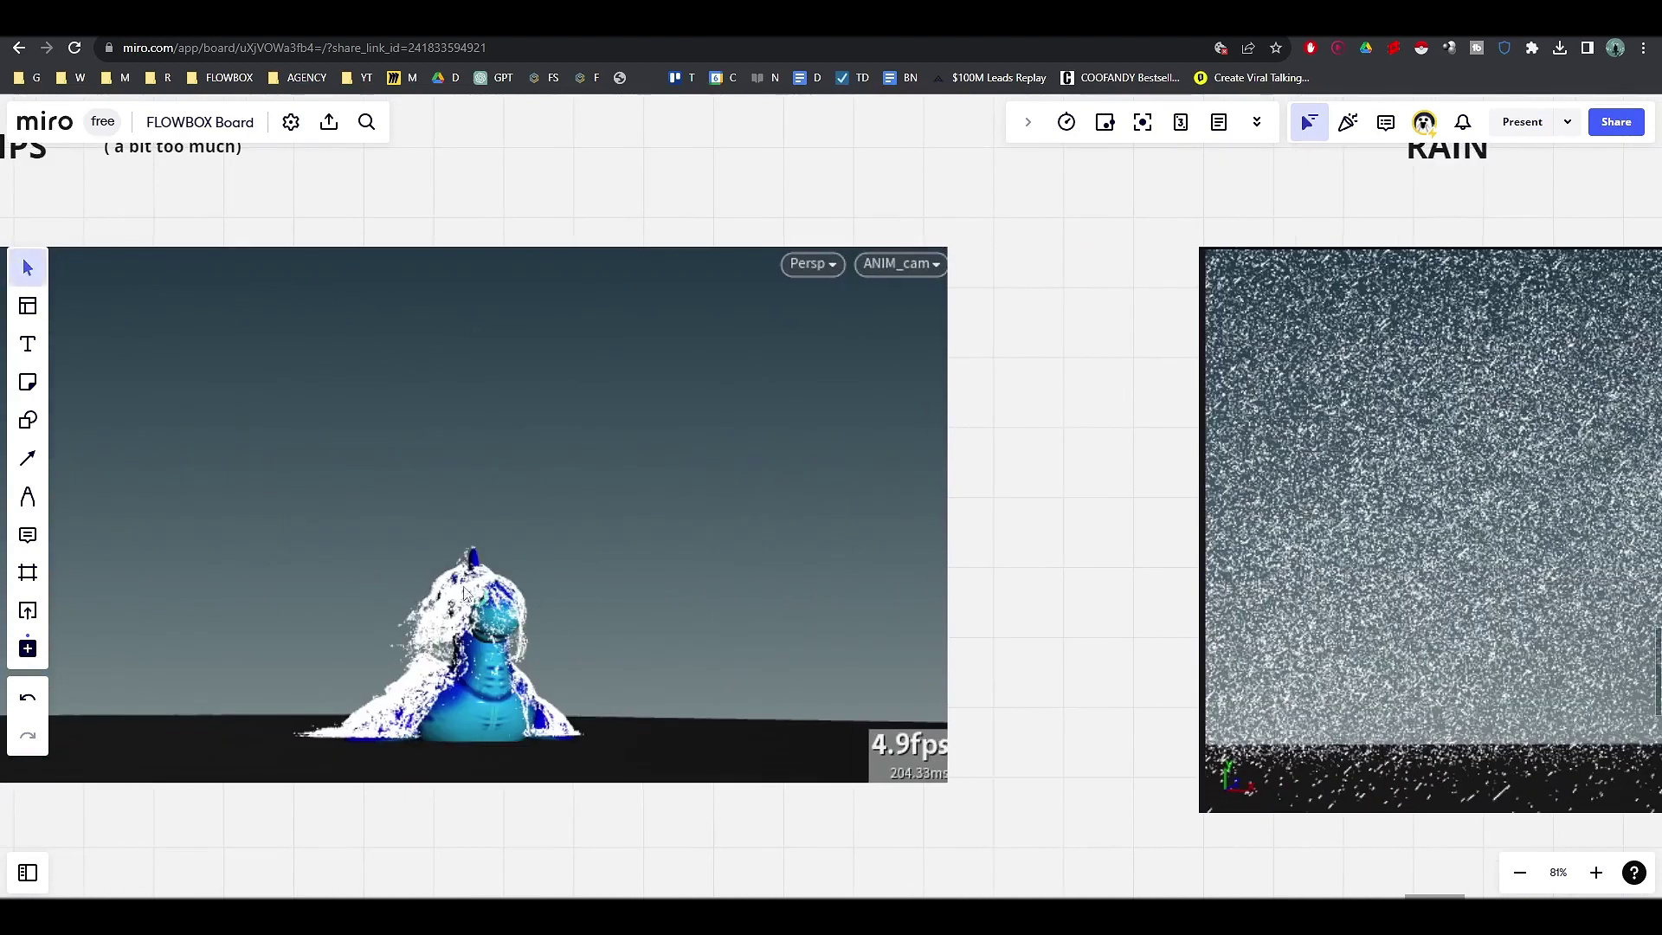
Examine the Rain section's preview, including the individual streaks near the ground.
{"action": "scroll", "coordinate": [978, 499], "scroll_direction": "down", "scroll_amount": 3}
{"action": "right_click_drag", "start_coordinate": [1085, 579], "coordinate": [549, 586]}
{"action": "right_click_drag", "start_coordinate": [1095, 653], "coordinate": [802, 590]}
{"action": "scroll", "coordinate": [671, 498], "scroll_direction": "up", "scroll_amount": 4}
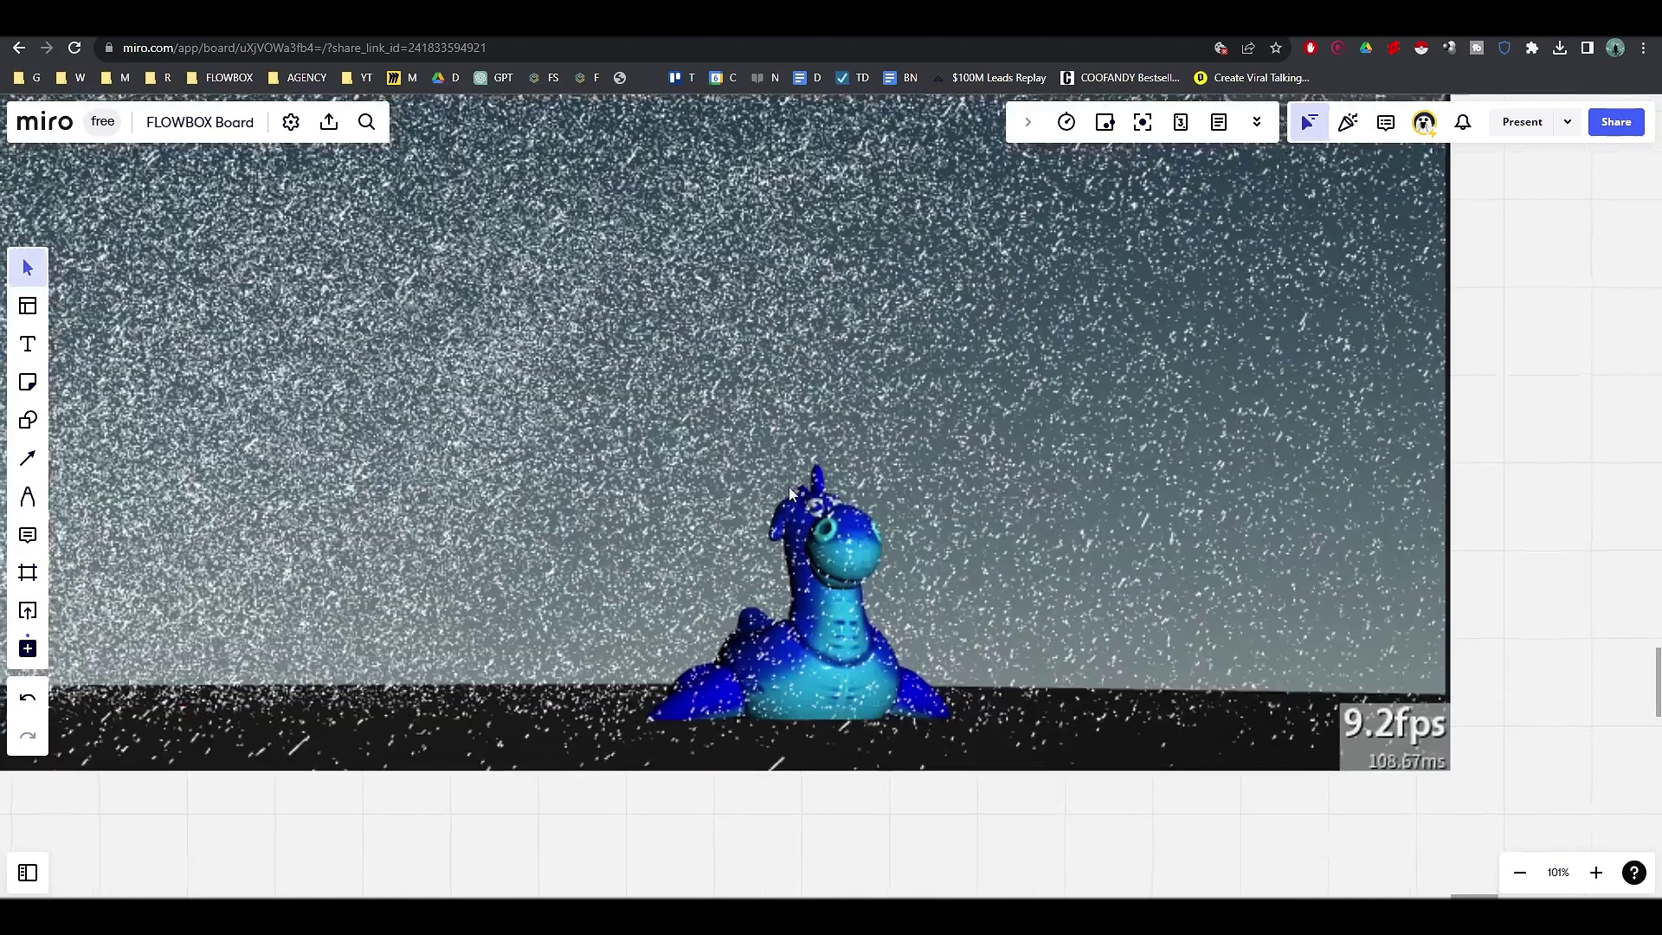
{"action": "scroll", "coordinate": [773, 471], "scroll_direction": "down", "scroll_amount": 3}
{"action": "right_click_drag", "start_coordinate": [767, 470], "coordinate": [838, 524]}
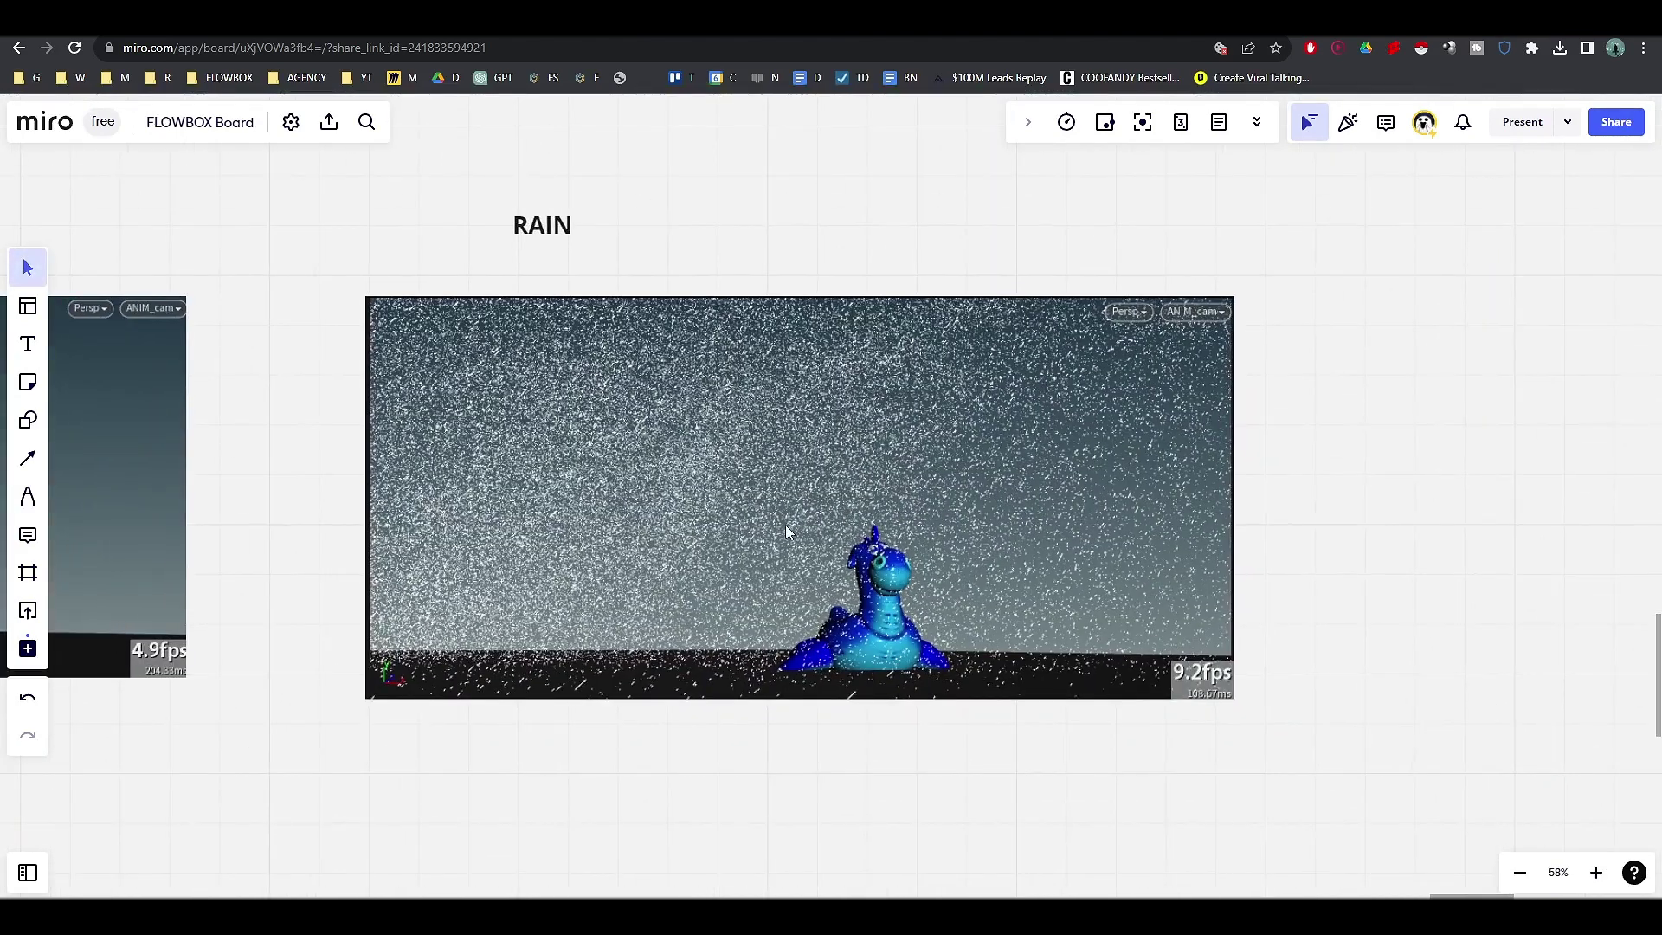
{"action": "scroll", "coordinate": [606, 684], "scroll_direction": "up", "scroll_amount": 10}
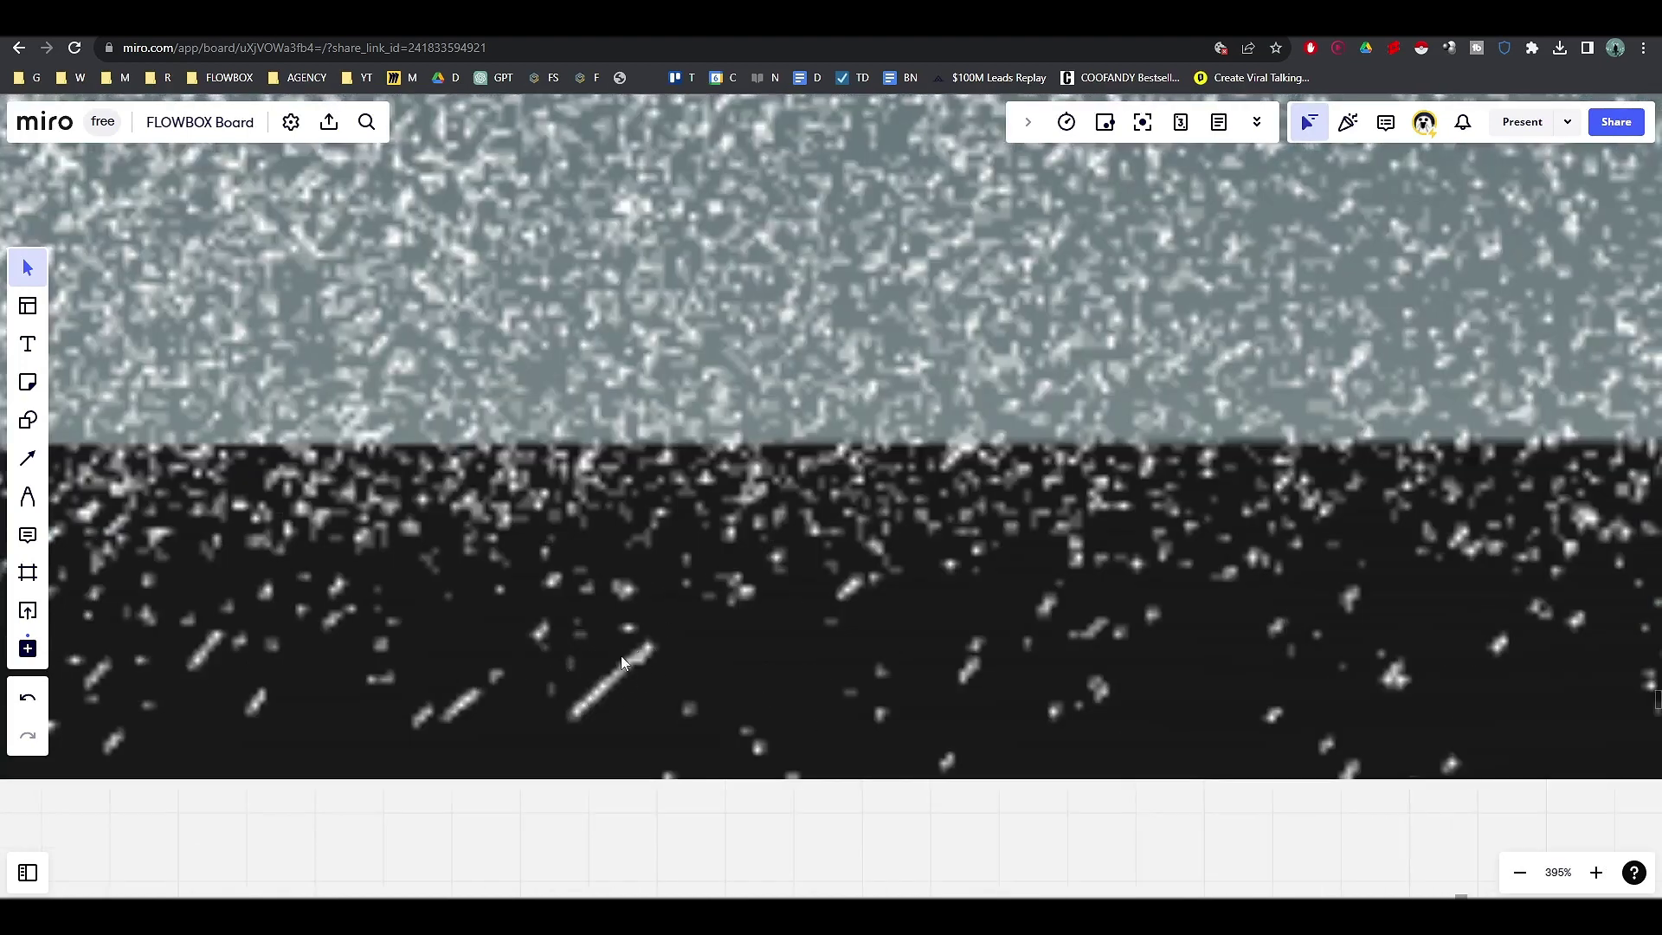
{"action": "scroll", "coordinate": [577, 716], "scroll_direction": "down", "scroll_amount": 10}
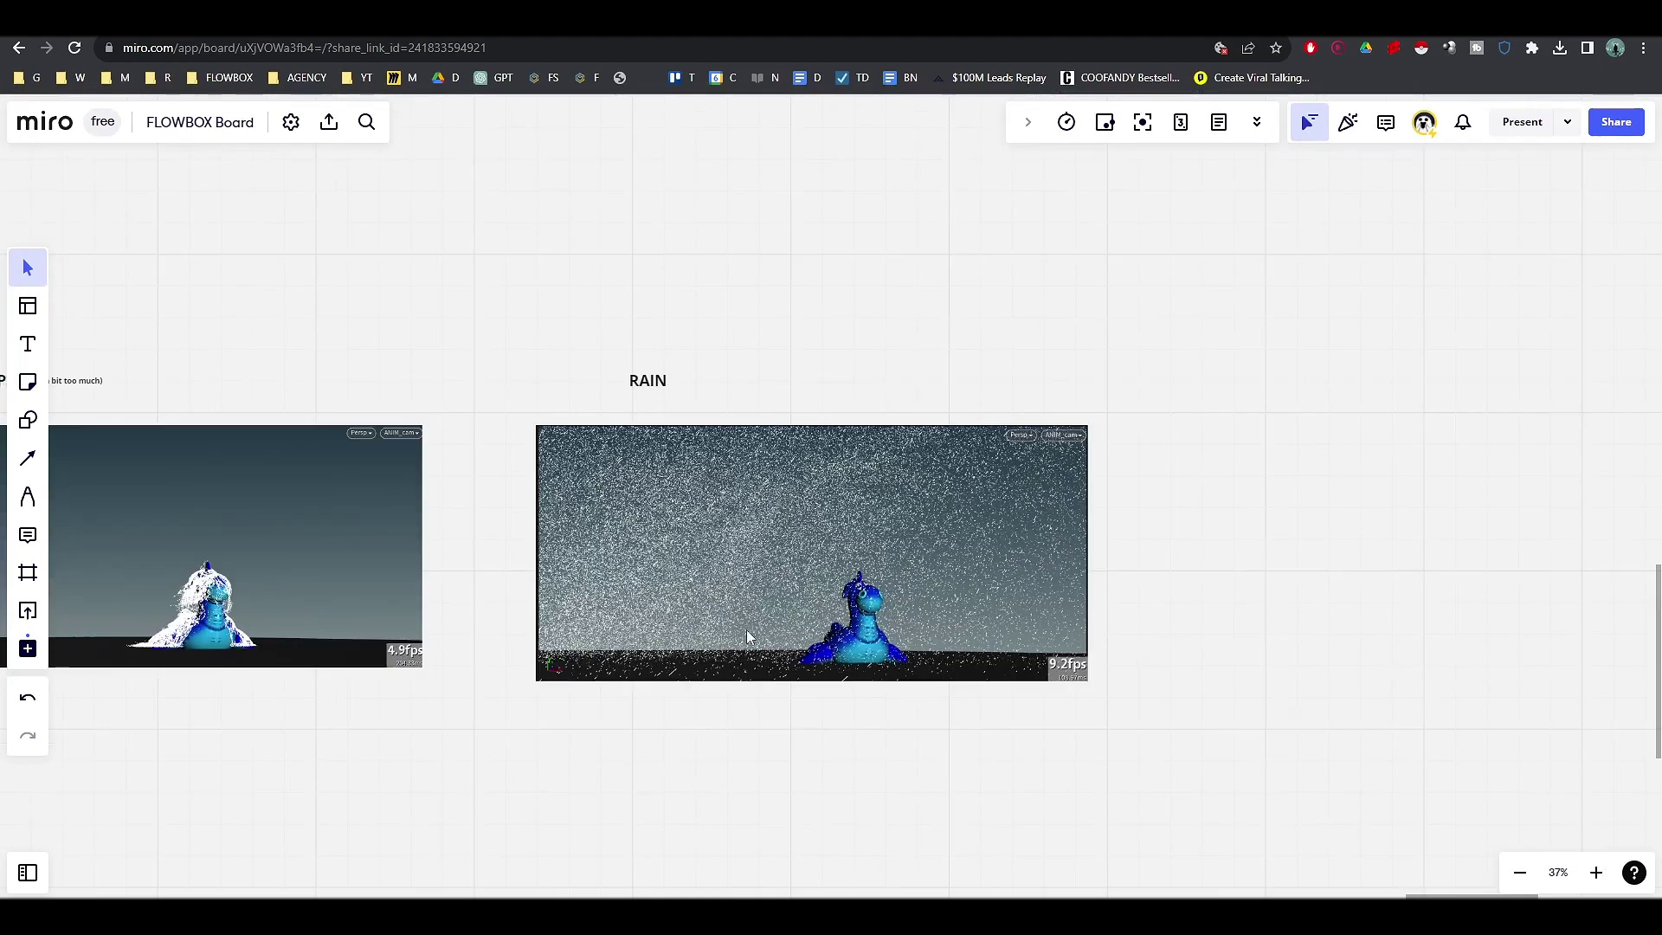
Switch to the Houdini scene and look over the object network around the SHIP geometry.
{"action": "right_click_drag", "start_coordinate": [457, 664], "coordinate": [1442, 609]}
{"action": "right_click_drag", "start_coordinate": [913, 539], "coordinate": [1443, 564]}
{"action": "right_click_drag", "start_coordinate": [809, 593], "coordinate": [867, 719]}
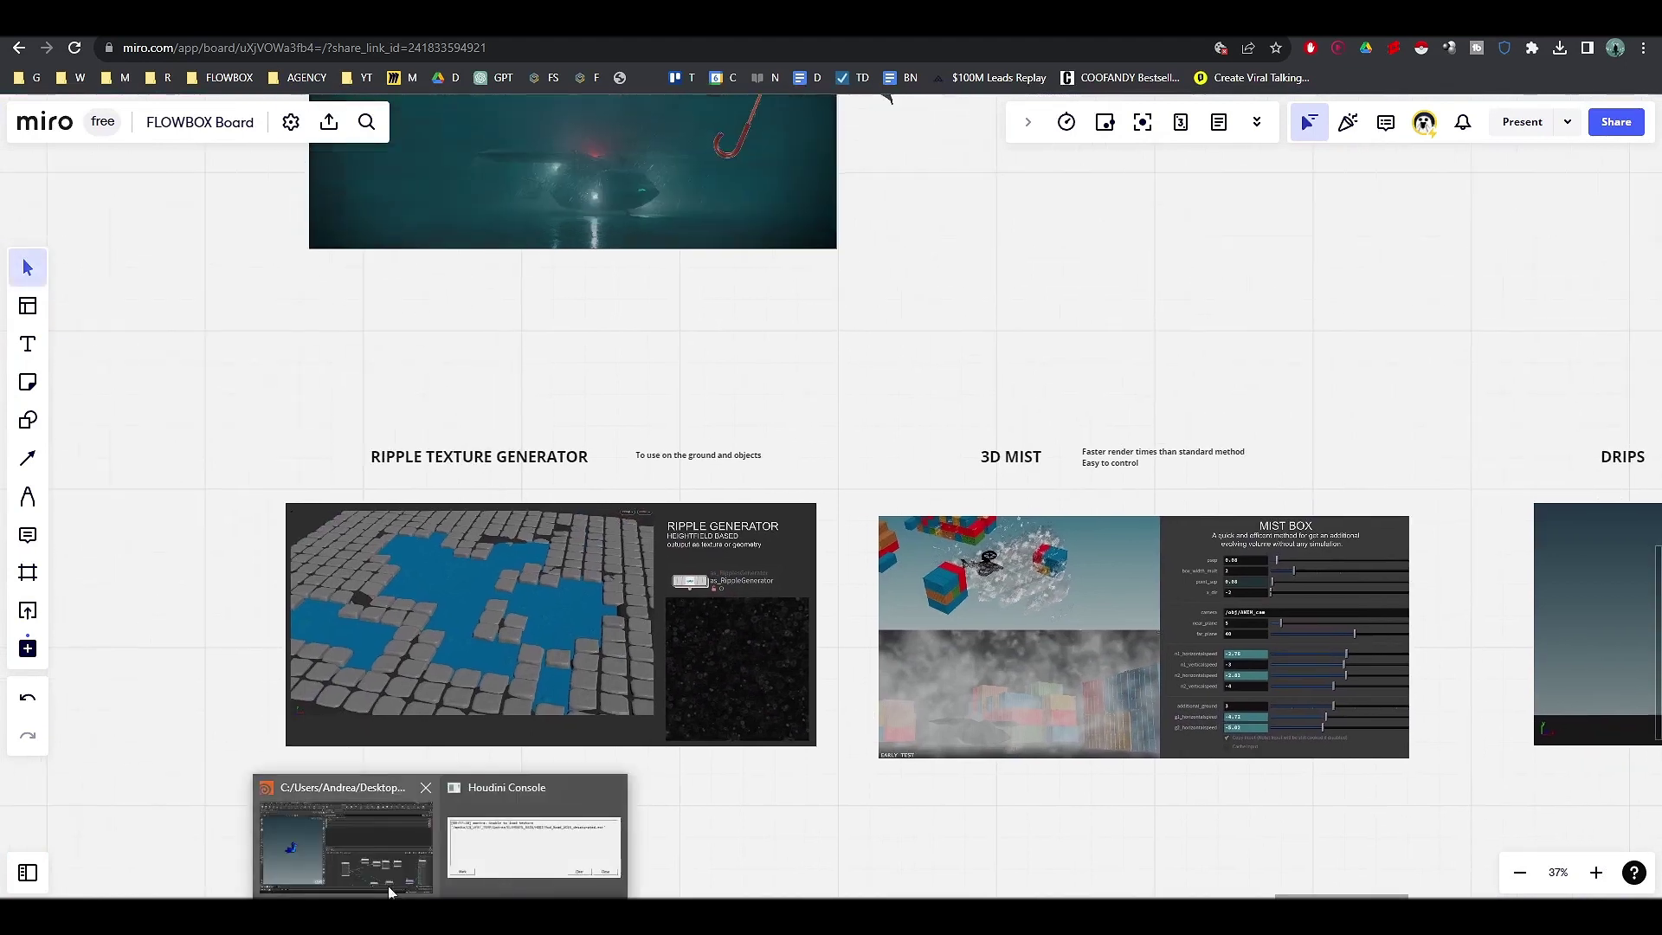
{"action": "left_click", "coordinate": [390, 879]}
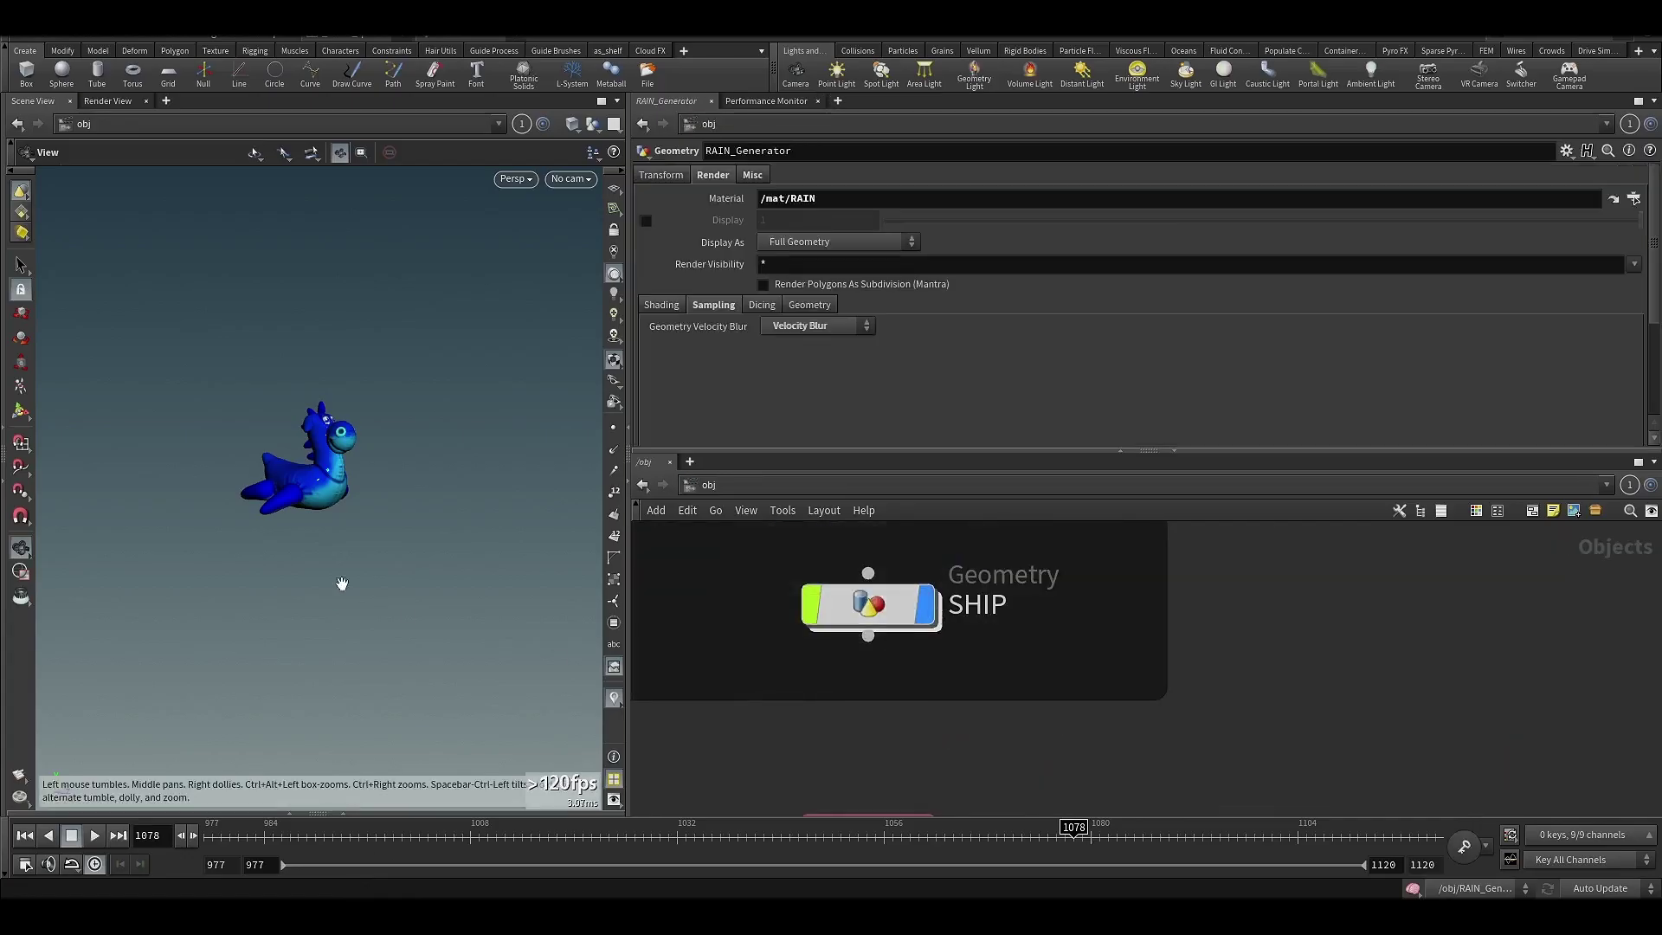
{"action": "scroll", "coordinate": [746, 701], "scroll_direction": "down", "scroll_amount": 4}
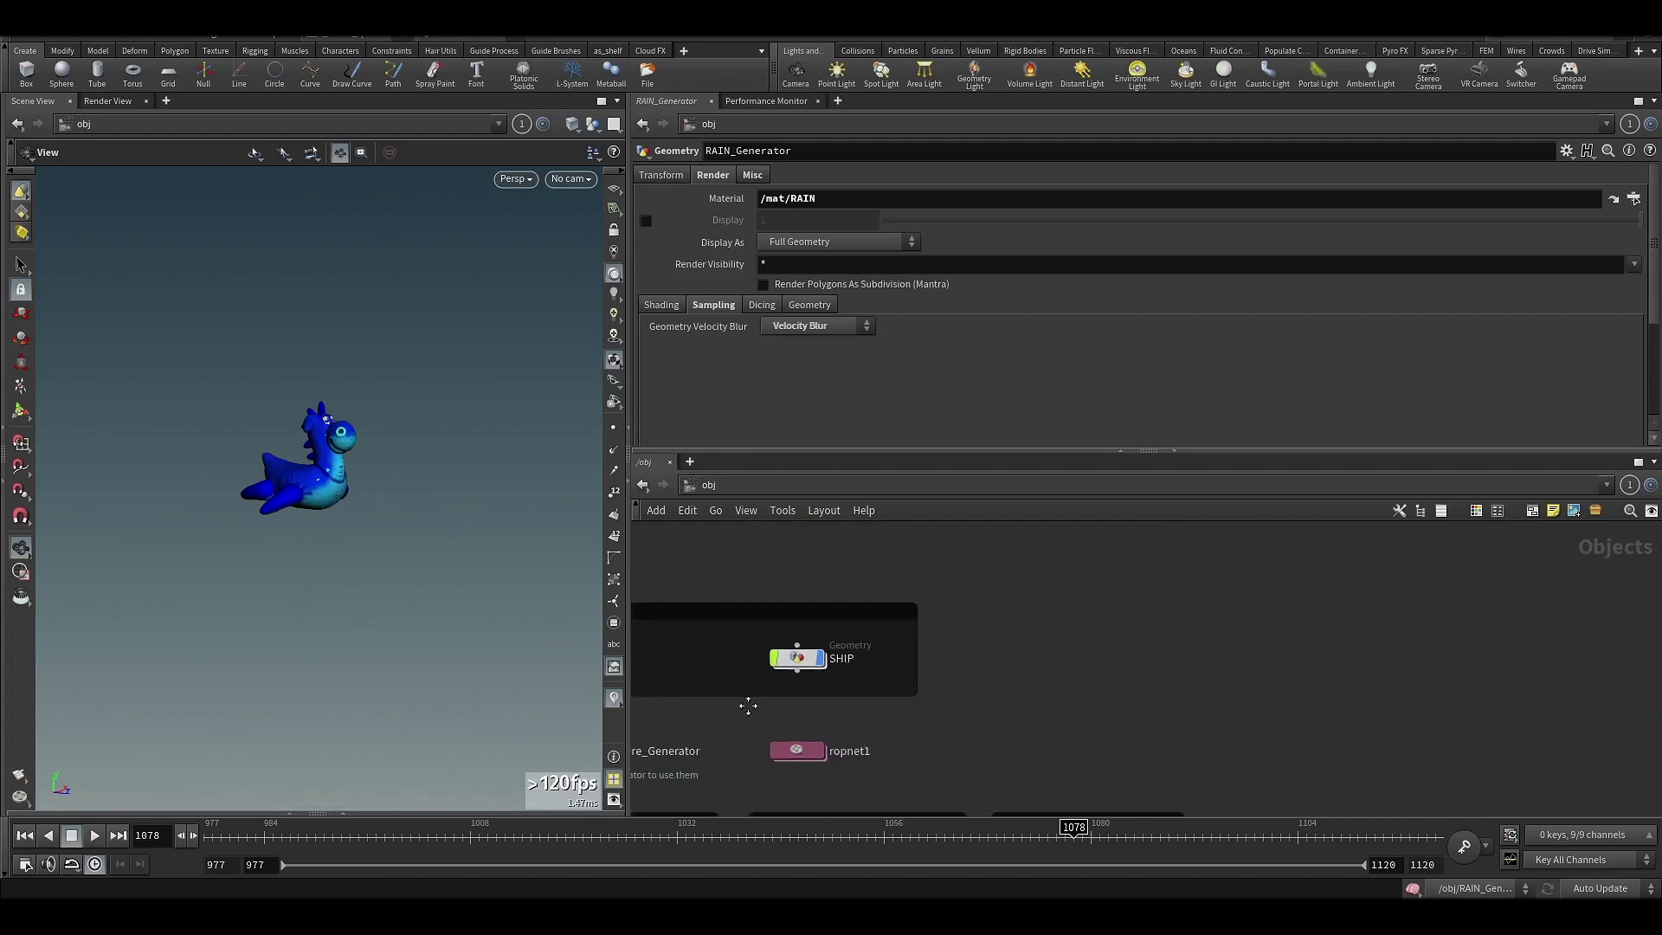
Examine the SHIP geometry up close and look inside its network at the rubber toy and UV project nodes.
{"action": "middle_click_drag", "start_coordinate": [746, 704], "coordinate": [998, 653]}
{"action": "scroll", "coordinate": [998, 653], "scroll_direction": "up", "scroll_amount": 5}
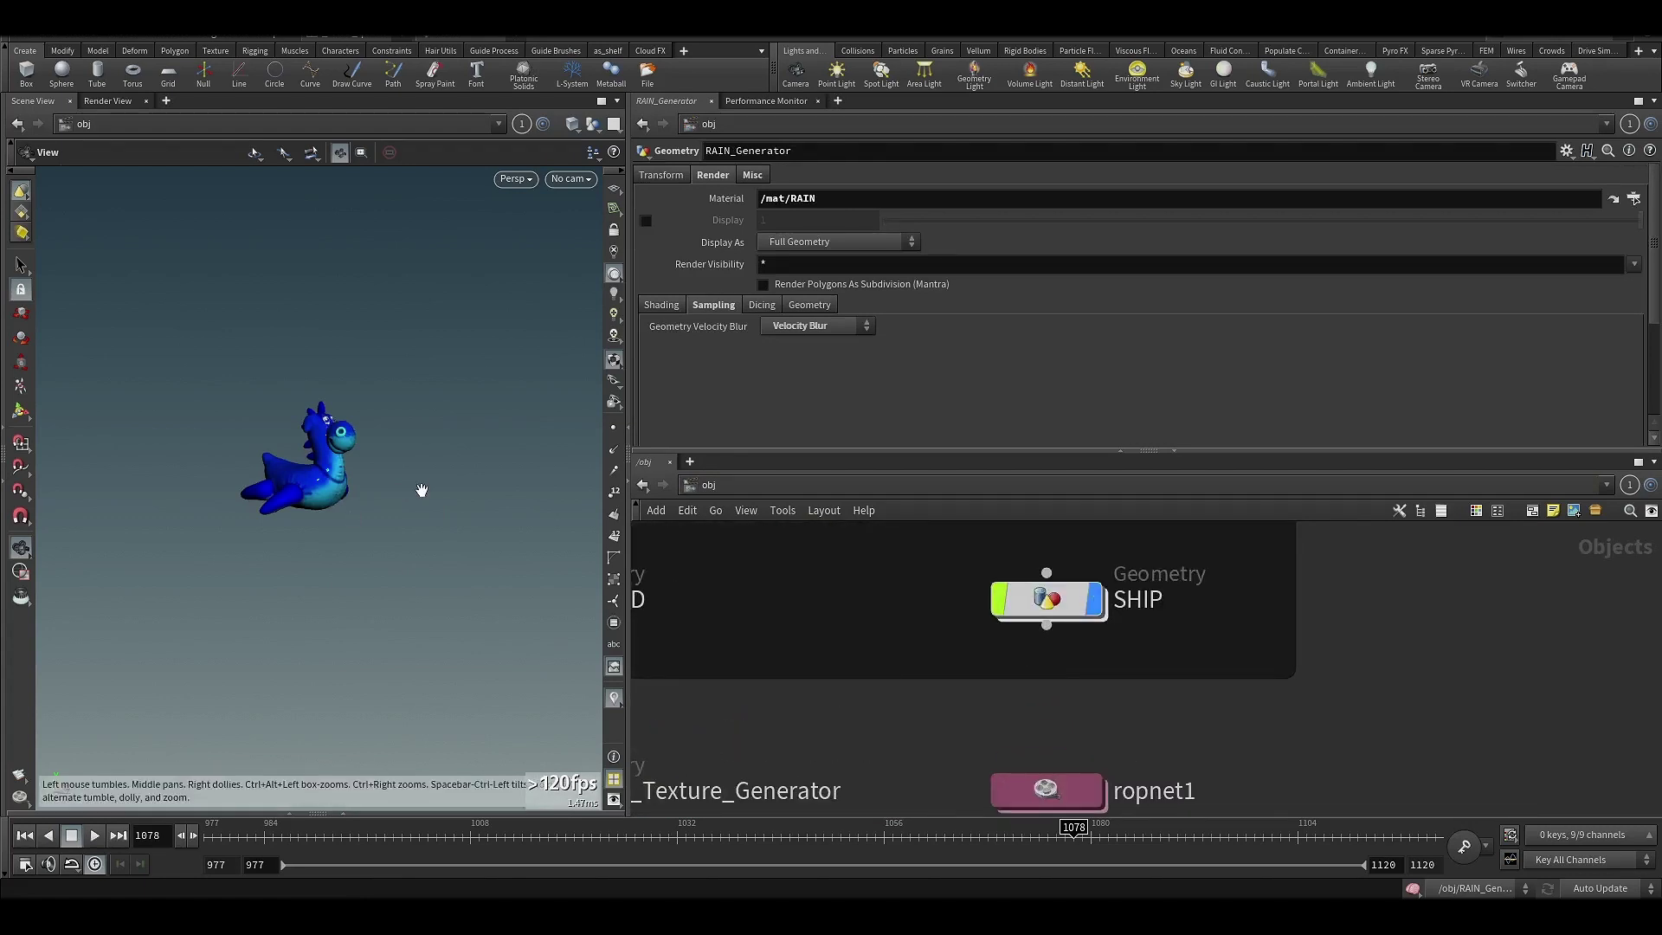
{"action": "left_click_drag", "start_coordinate": [422, 491], "coordinate": [395, 402]}
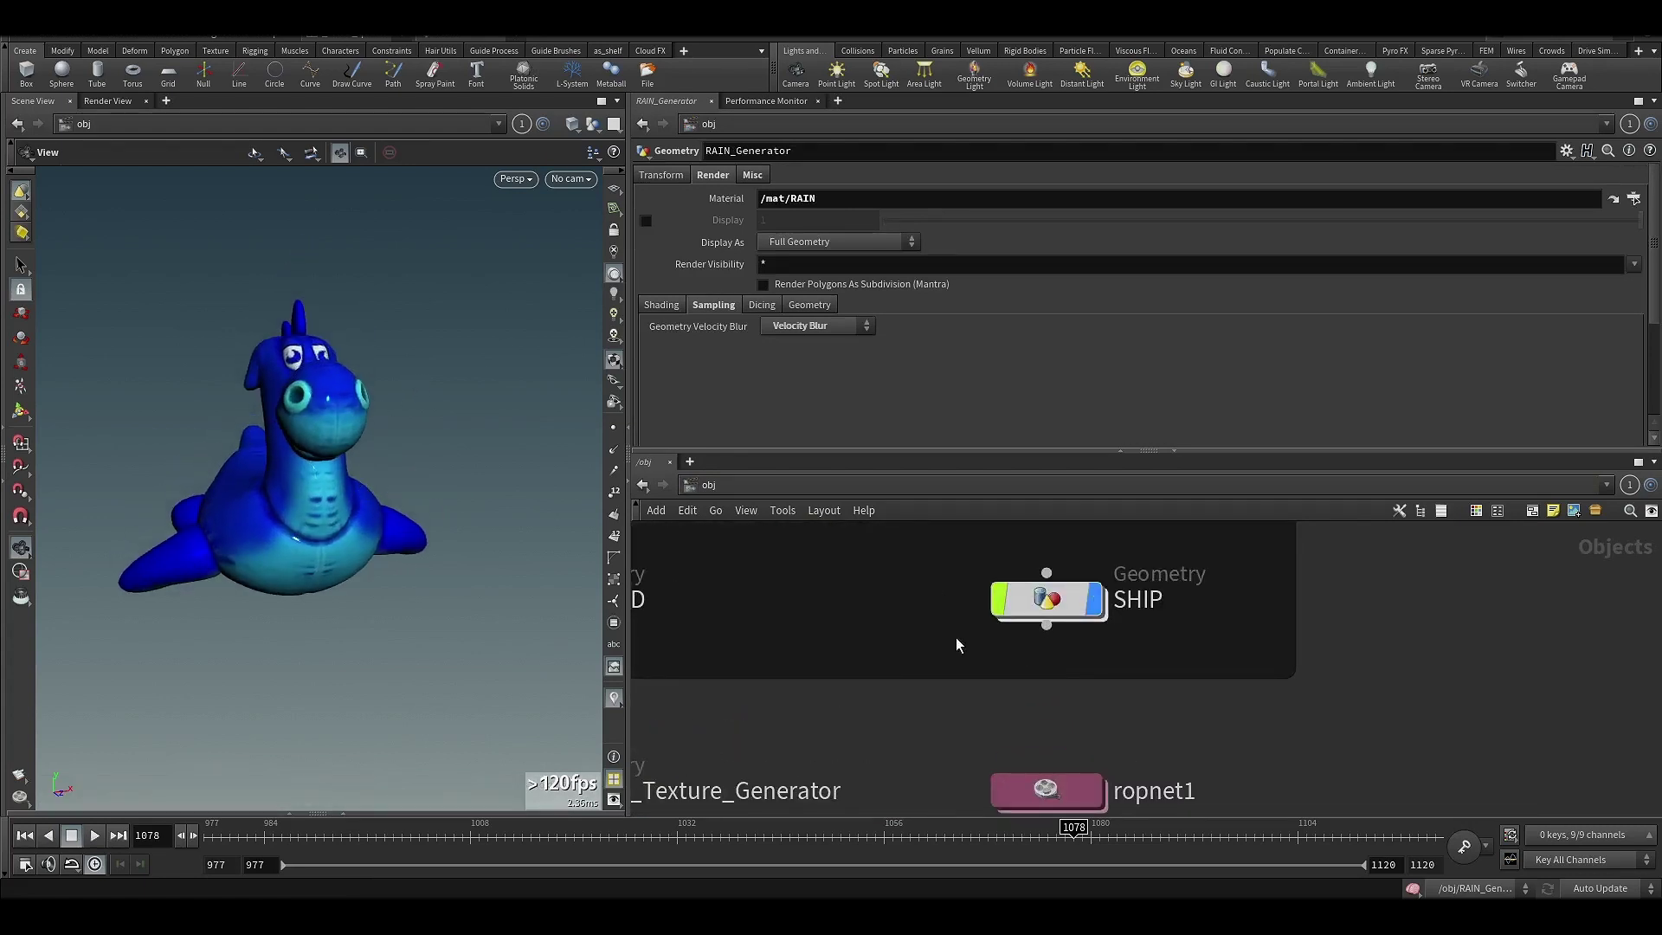
{"action": "double_click", "coordinate": [1048, 604]}
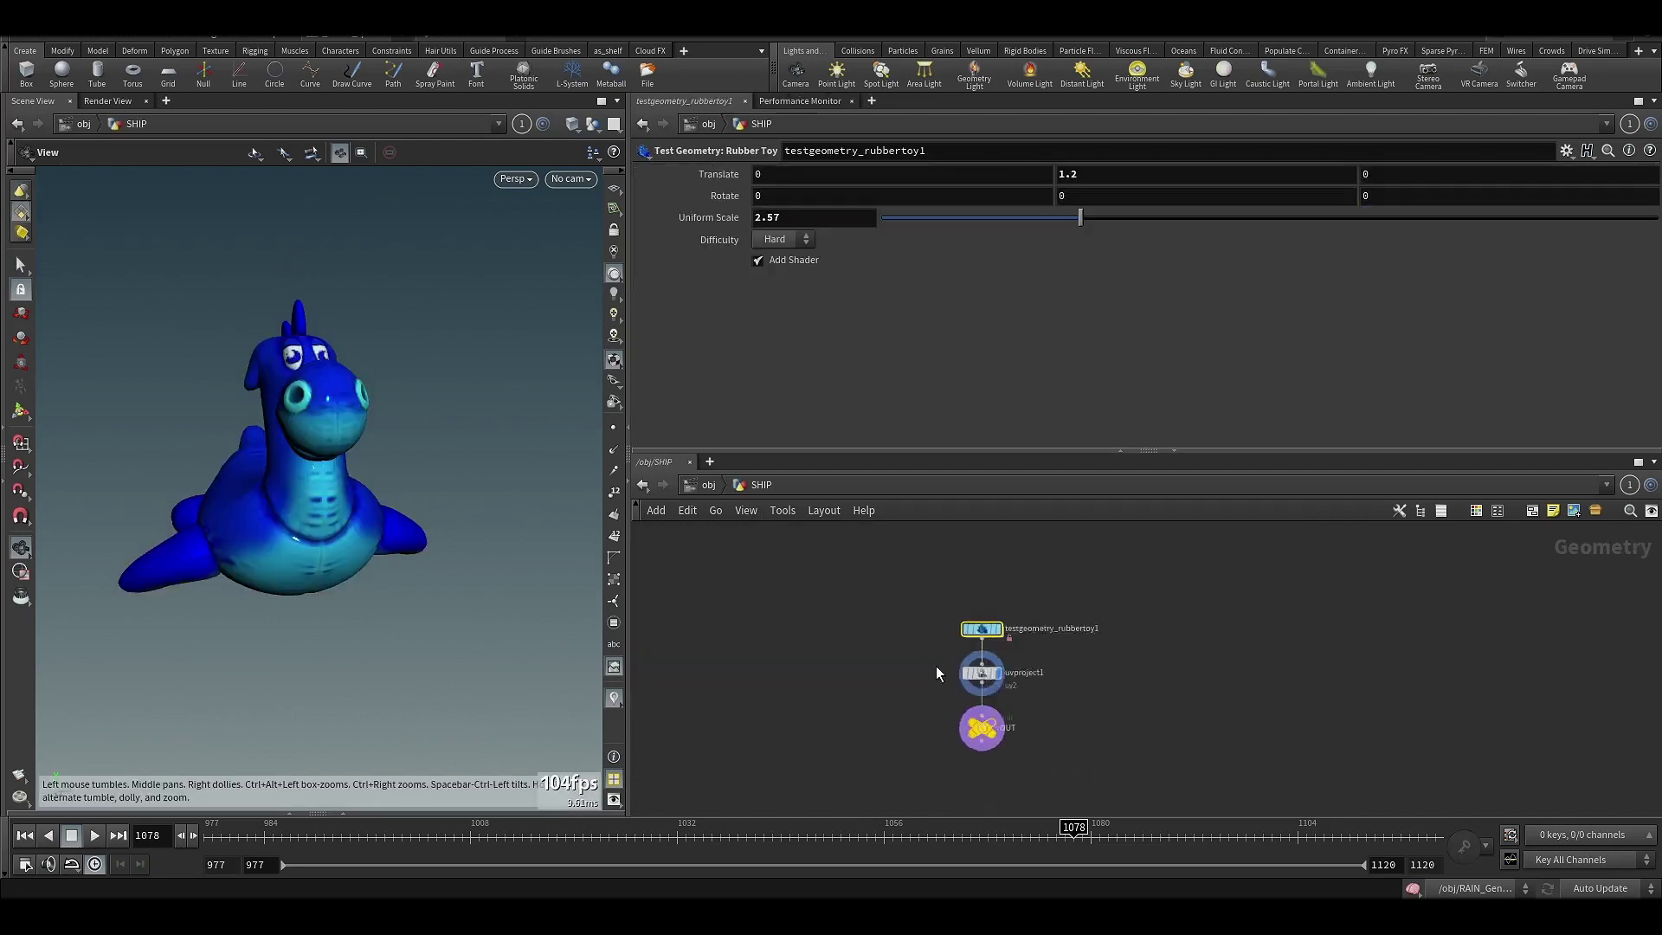
{"action": "scroll", "coordinate": [931, 668], "scroll_direction": "up", "scroll_amount": 3}
{"action": "right_click_drag", "start_coordinate": [919, 665], "coordinate": [742, 535]}
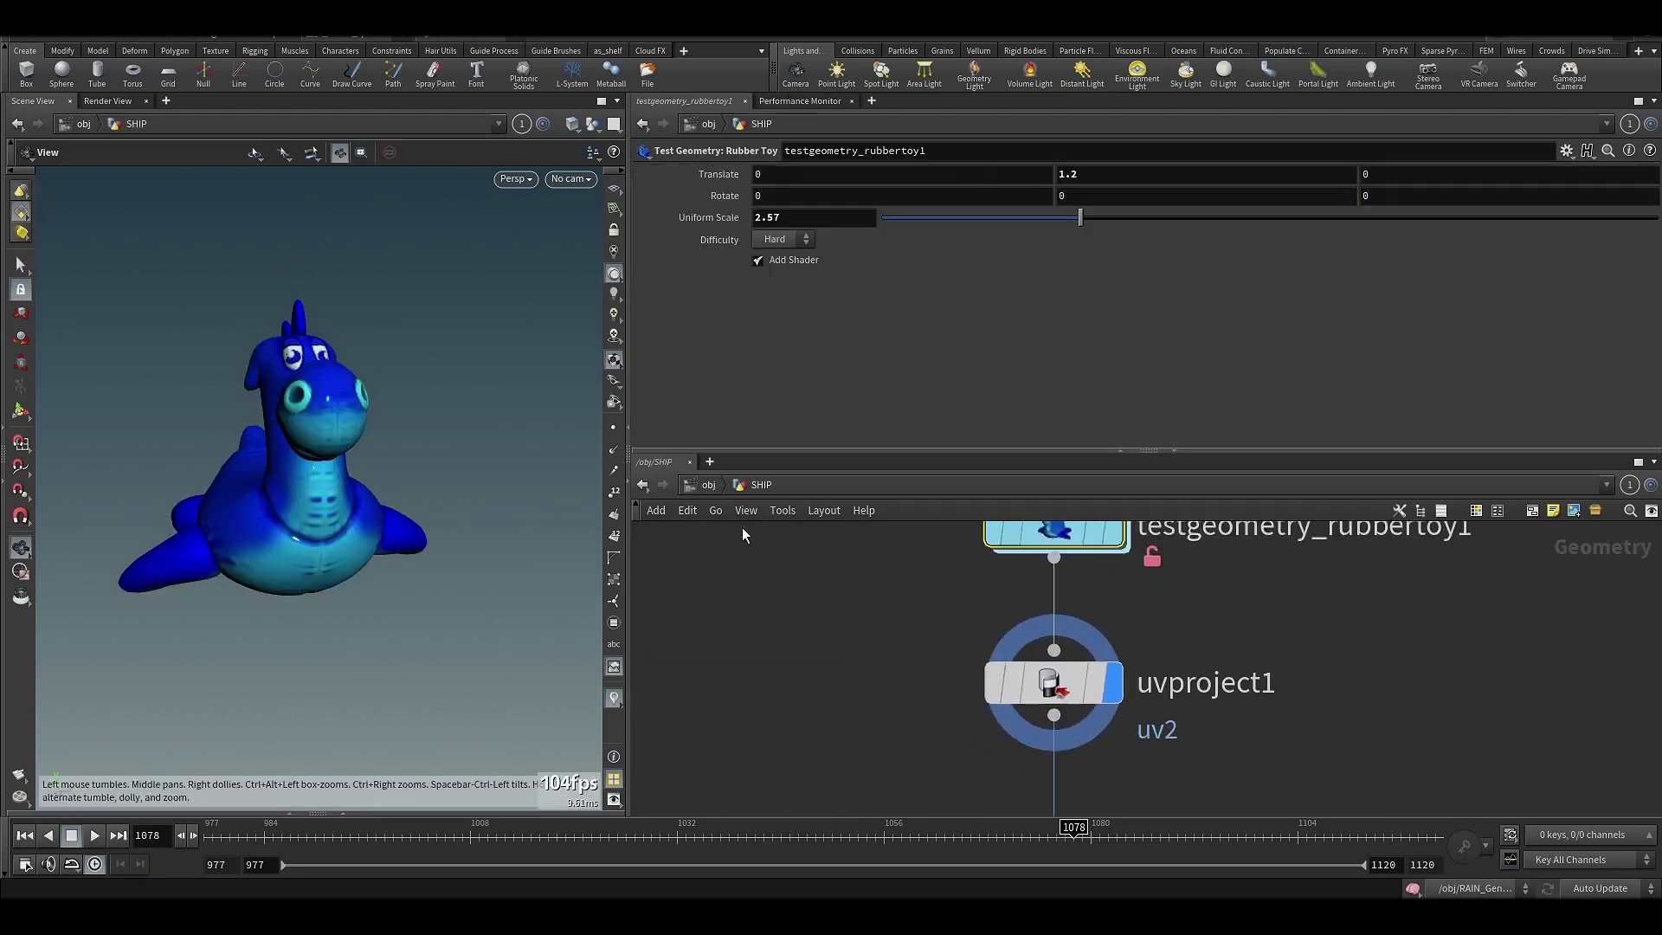
{"action": "left_click", "coordinate": [708, 485]}
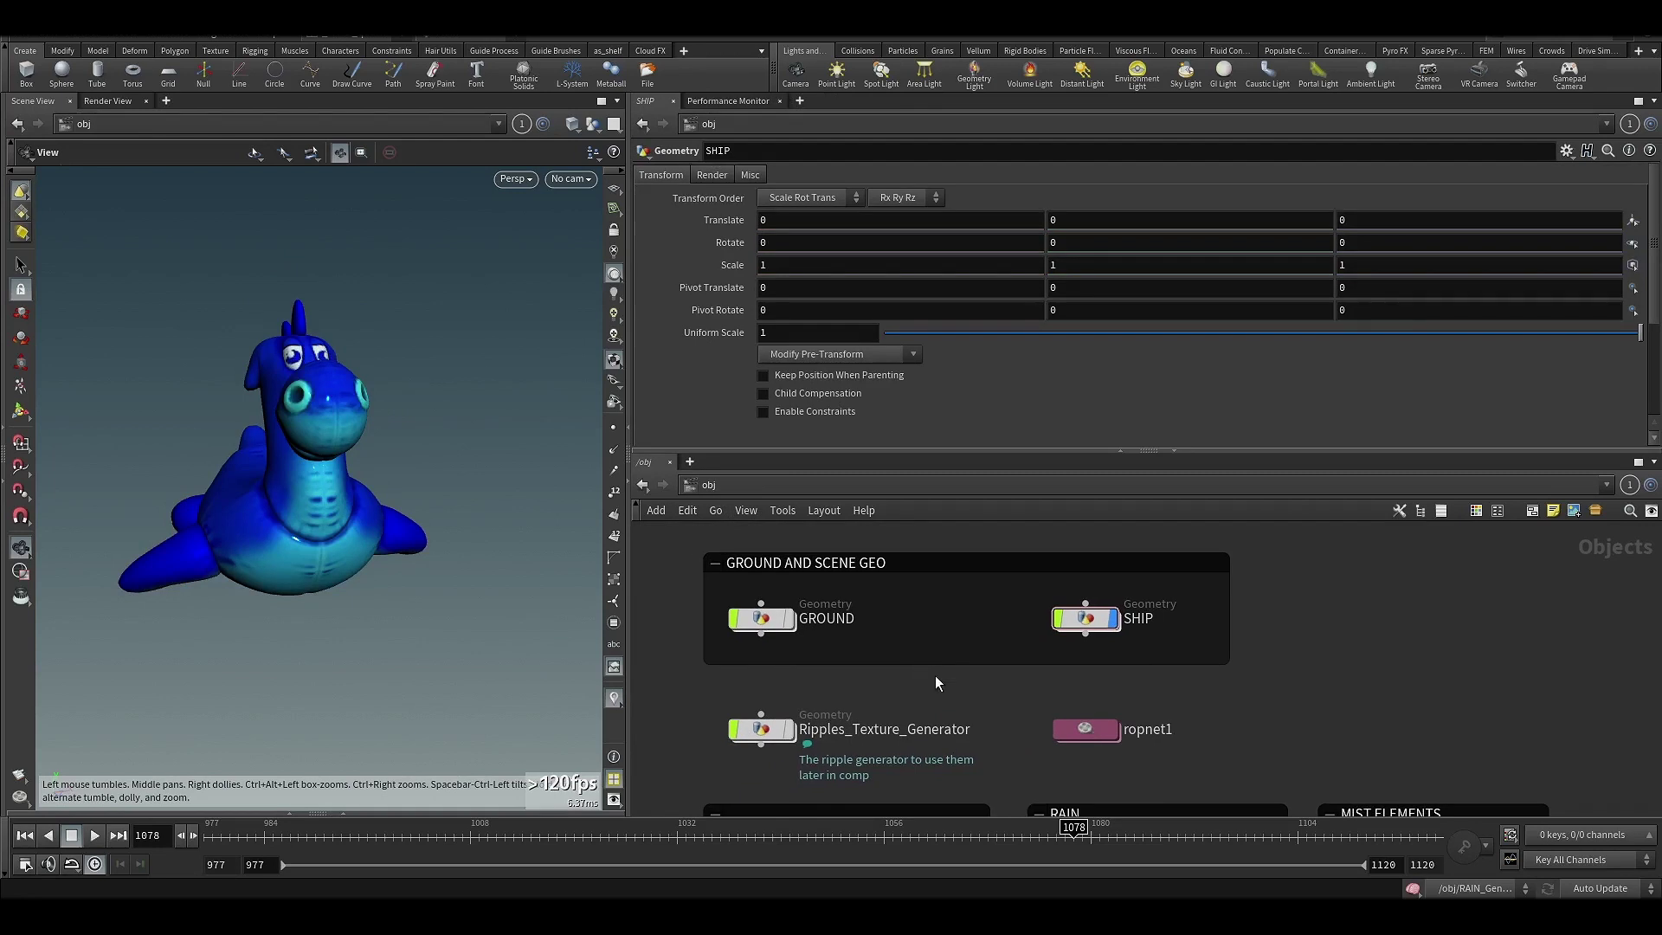
Display the GROUND geometry together with the SHIP in the viewport.
{"action": "mouse_move", "coordinate": [866, 661]}
{"action": "middle_mouse_down"}
{"action": "mouse_move", "coordinate": [799, 666]}
{"action": "mouse_move", "coordinate": [878, 630]}
{"action": "middle_mouse_up"}
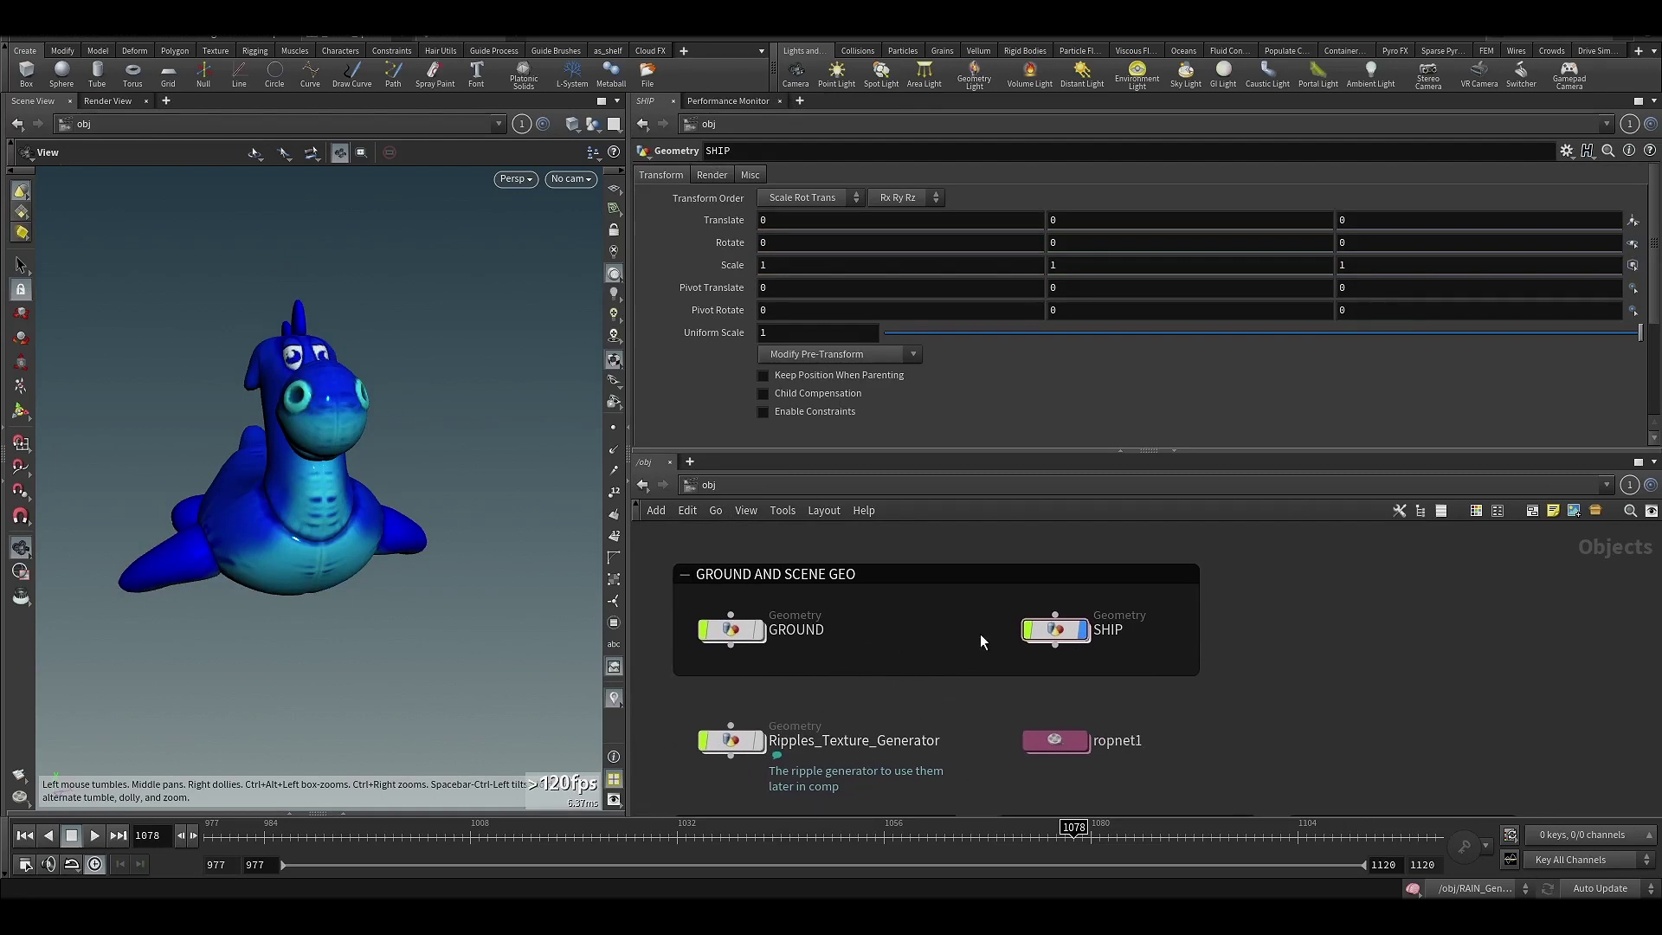
{"action": "middle_click_drag", "start_coordinate": [880, 693], "coordinate": [957, 651]}
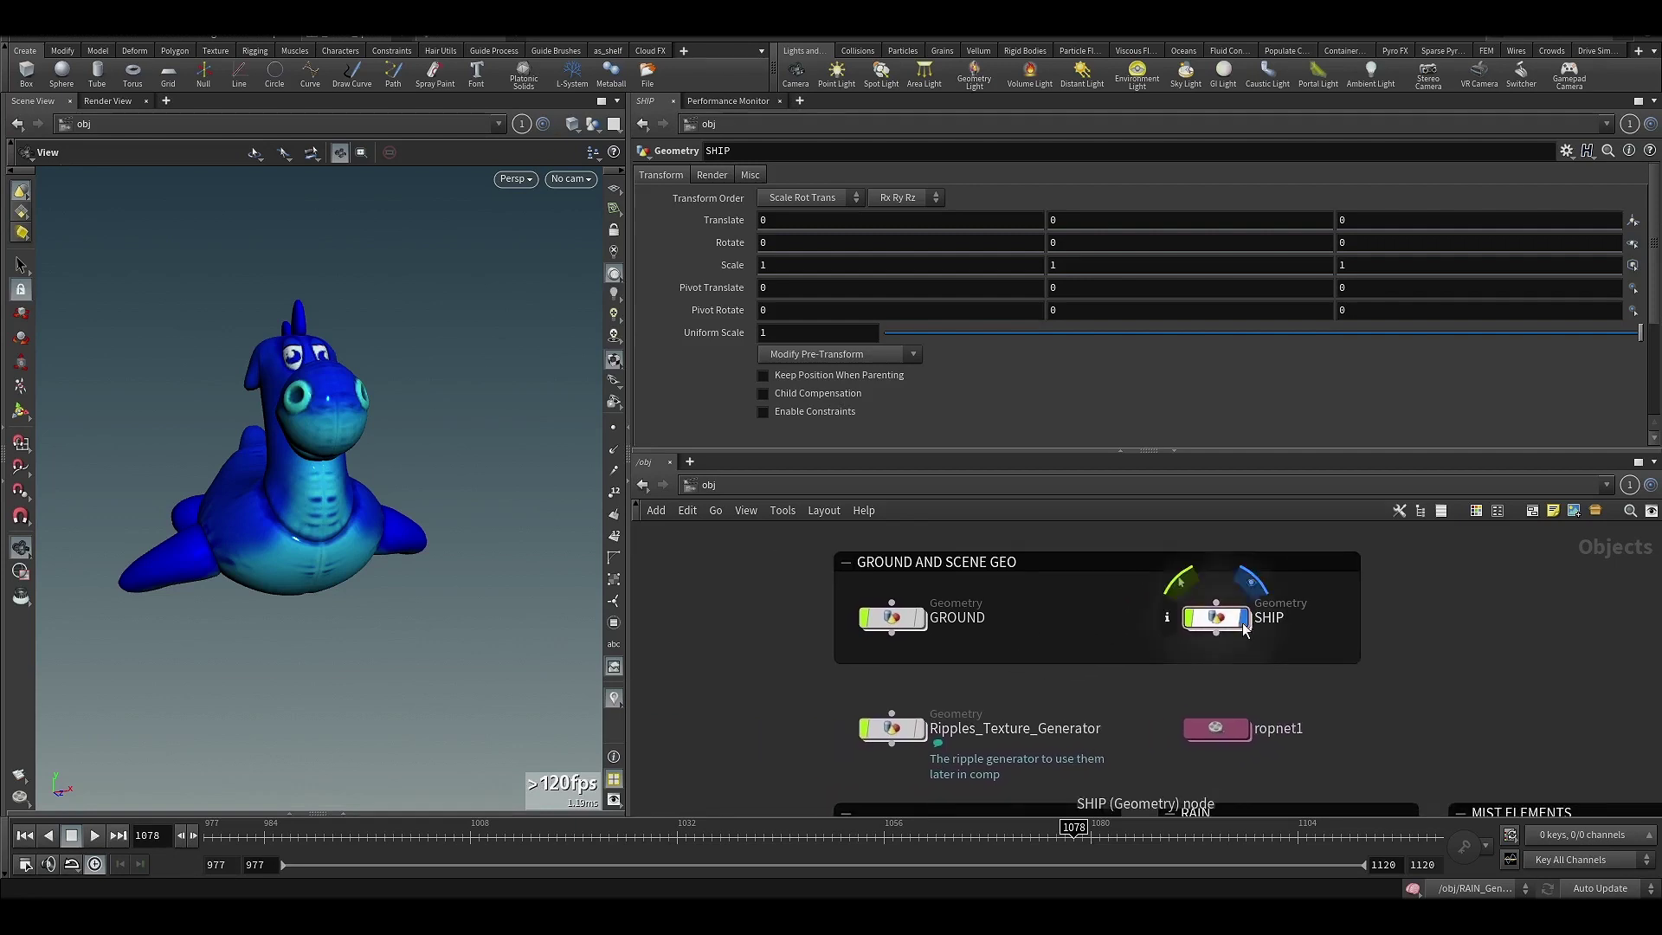
{"action": "left_click", "coordinate": [918, 623]}
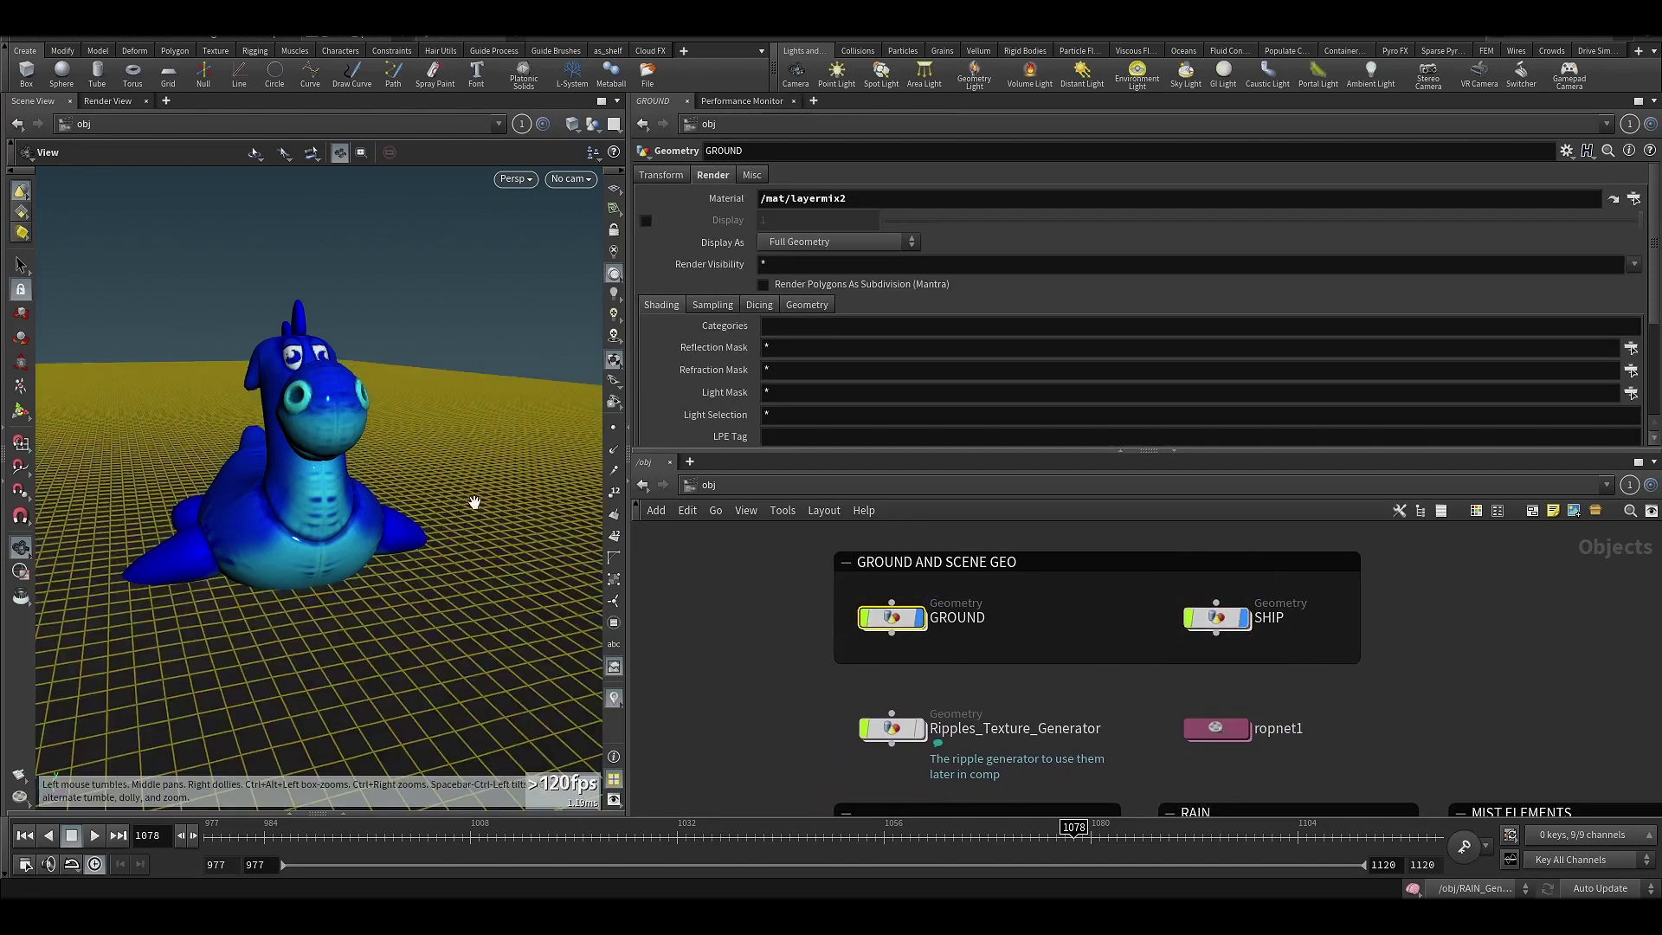
{"action": "left_click", "coordinate": [764, 638]}
{"action": "right_click_drag", "start_coordinate": [395, 514], "coordinate": [286, 548]}
{"action": "scroll", "coordinate": [892, 692], "scroll_direction": "down", "scroll_amount": 4}
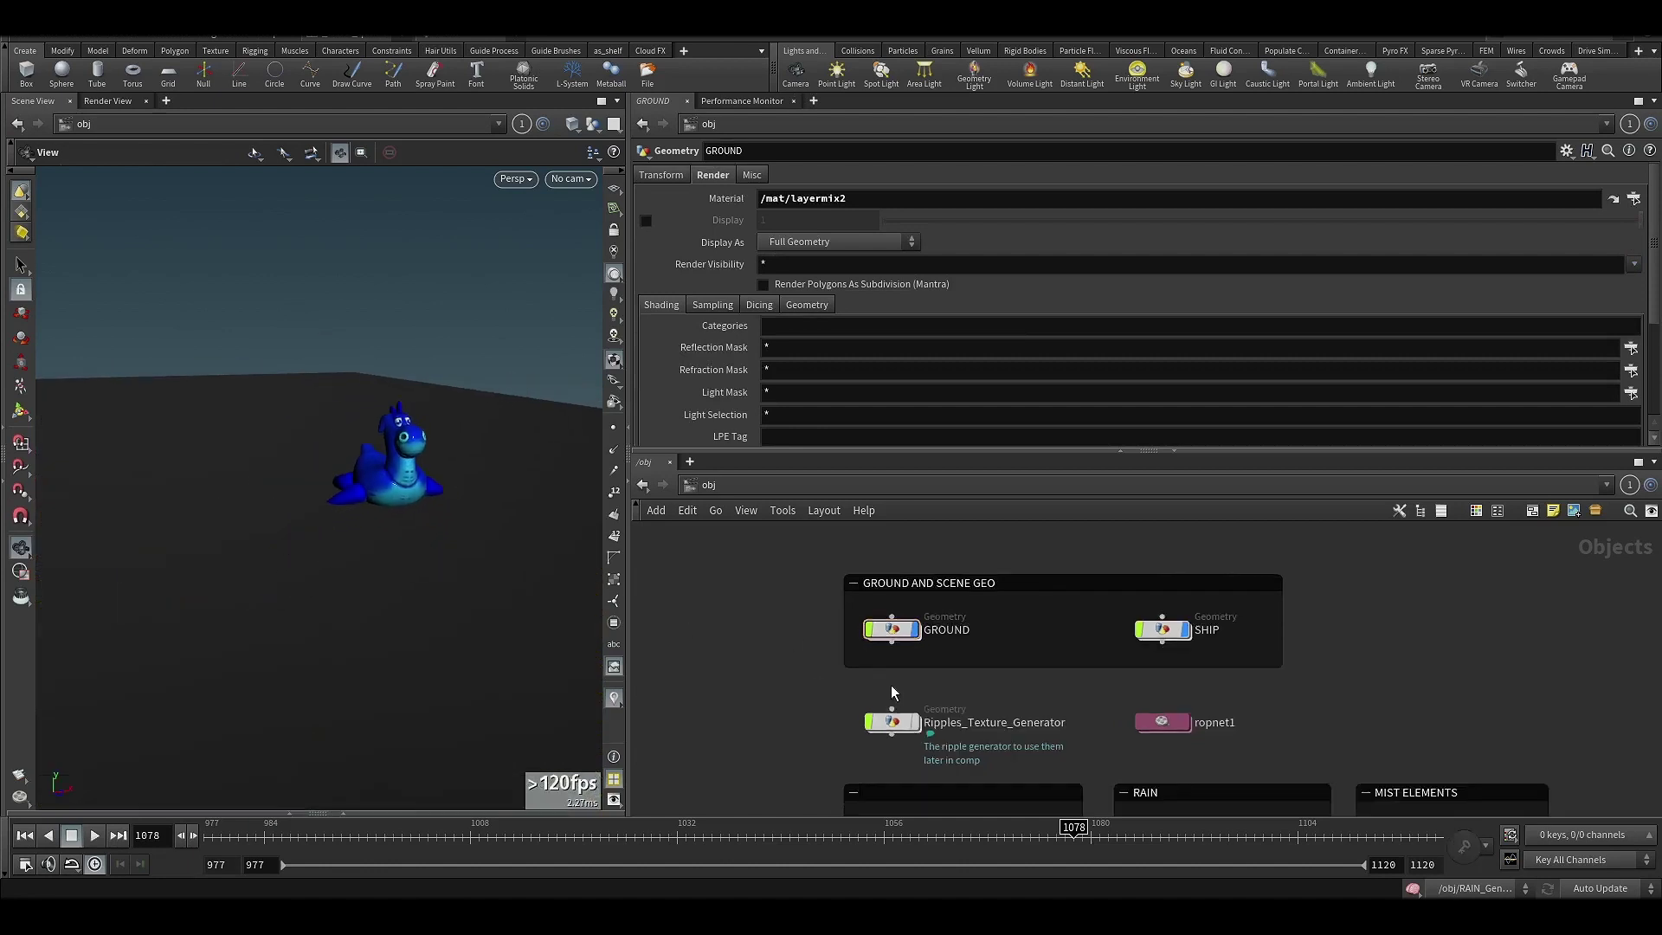
Look through the ANIM_cam camera and go to frame 977.
{"action": "scroll", "coordinate": [1039, 753], "scroll_direction": "up", "scroll_amount": 4}
{"action": "middle_click_drag", "start_coordinate": [1039, 753], "coordinate": [1047, 618]}
{"action": "left_click", "coordinate": [570, 179]}
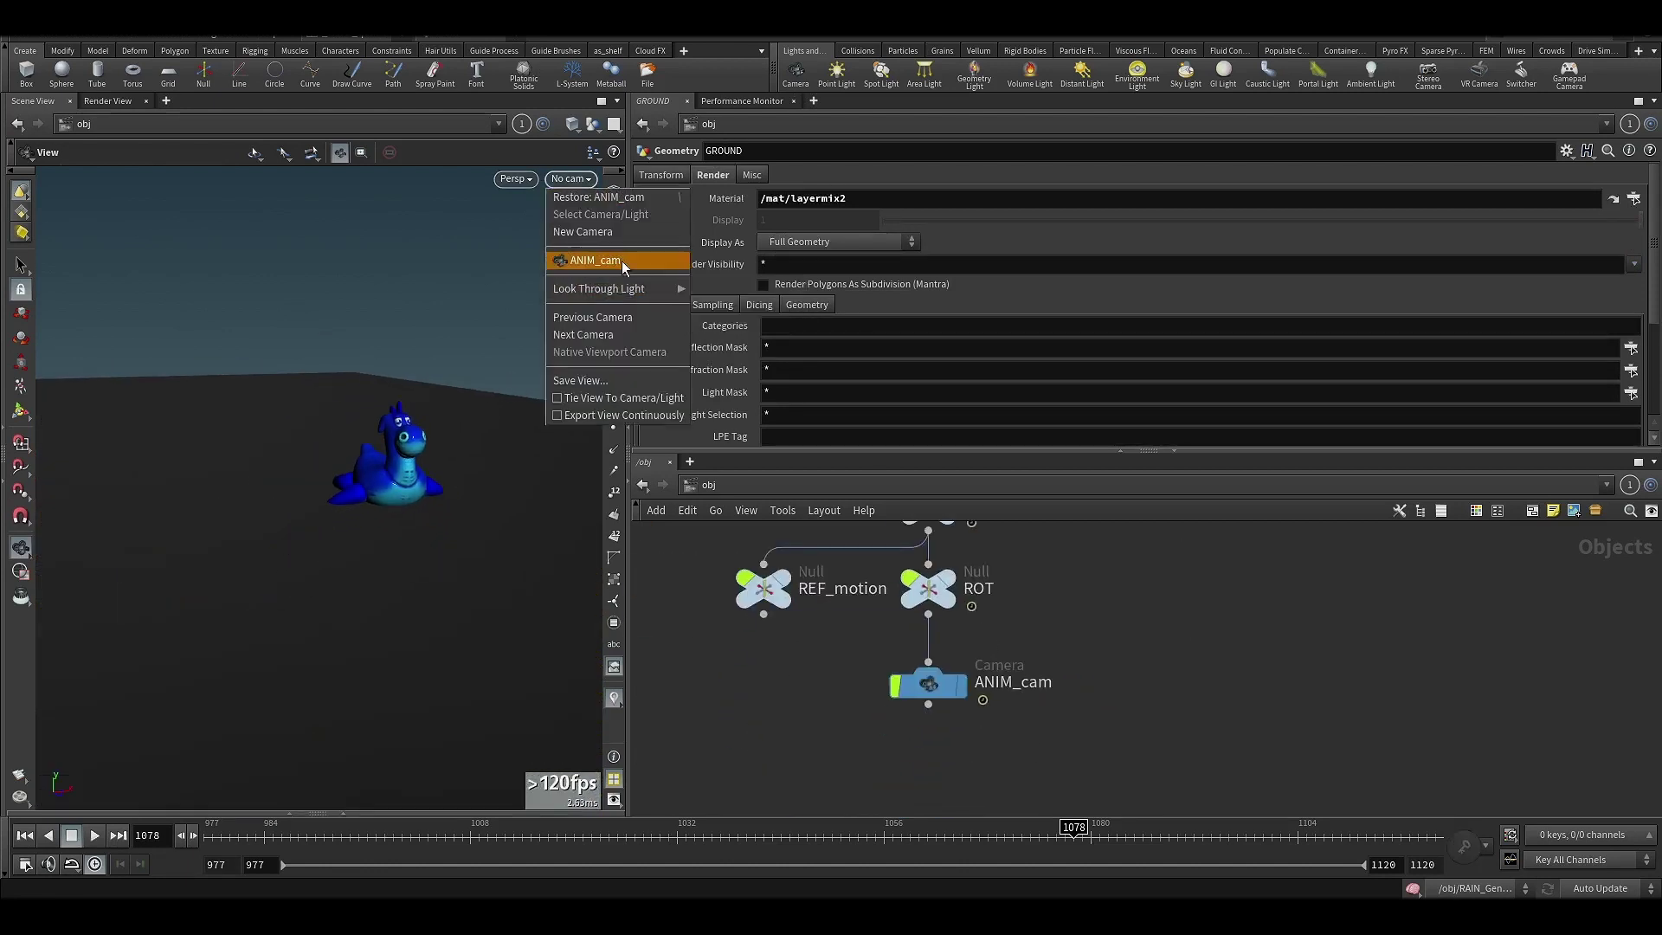
{"action": "left_click", "coordinate": [622, 262]}
{"action": "left_click_drag", "start_coordinate": [291, 836], "coordinate": [206, 827]}
Open the Ripples_Texture_Generator network and examine the as_RipplesGenerator1 parameters and its ripple grid outside the camera view.
{"action": "scroll", "coordinate": [1168, 661], "scroll_direction": "down", "scroll_amount": 5}
{"action": "middle_click_drag", "start_coordinate": [1251, 675], "coordinate": [805, 668]}
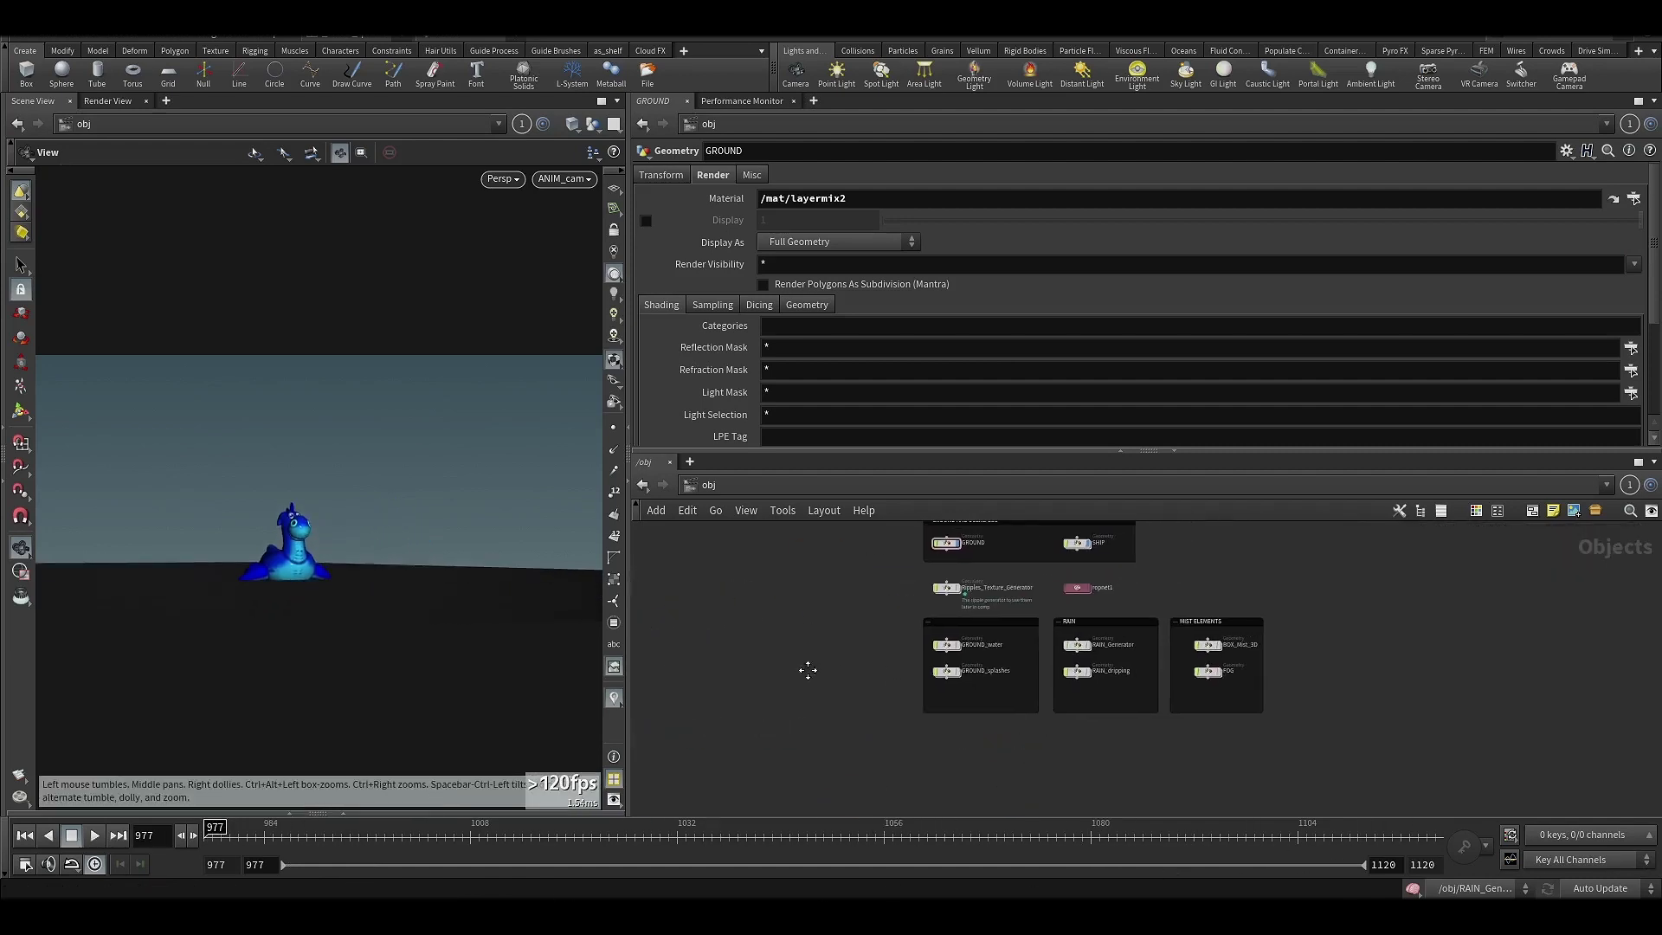
{"action": "scroll", "coordinate": [939, 607], "scroll_direction": "up", "scroll_amount": 4}
{"action": "middle_click_drag", "start_coordinate": [1050, 604], "coordinate": [912, 705]}
{"action": "scroll", "coordinate": [885, 654], "scroll_direction": "up", "scroll_amount": 8}
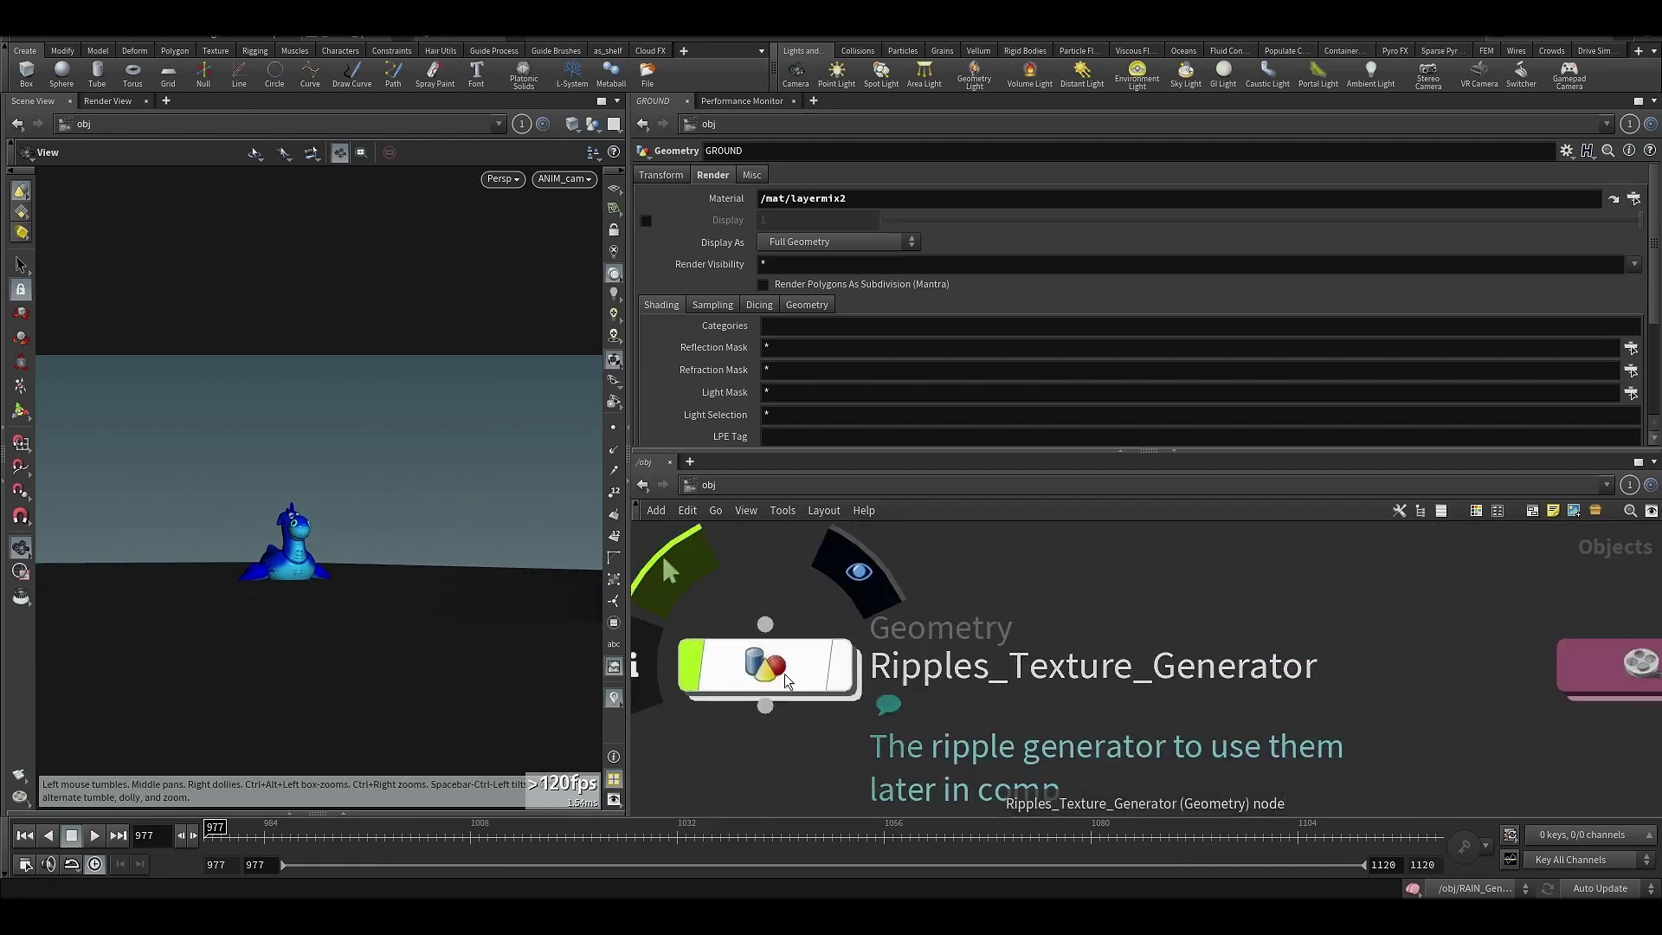
{"action": "scroll", "coordinate": [864, 632], "scroll_direction": "up", "scroll_amount": 2}
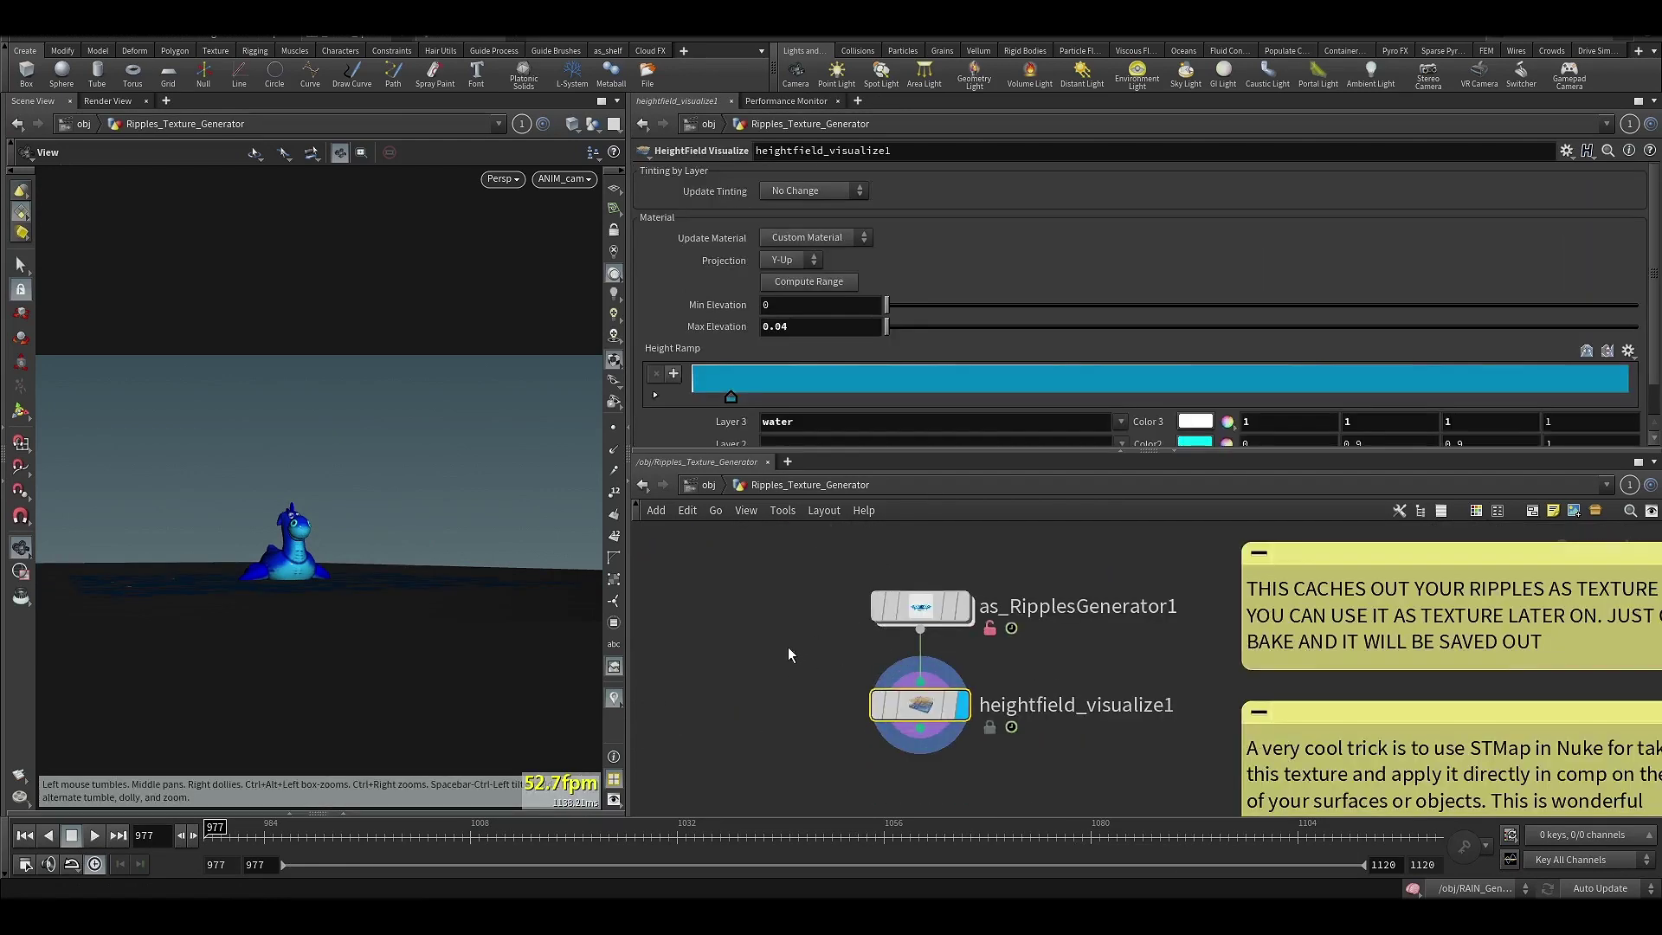
{"action": "key", "text": "Up"}
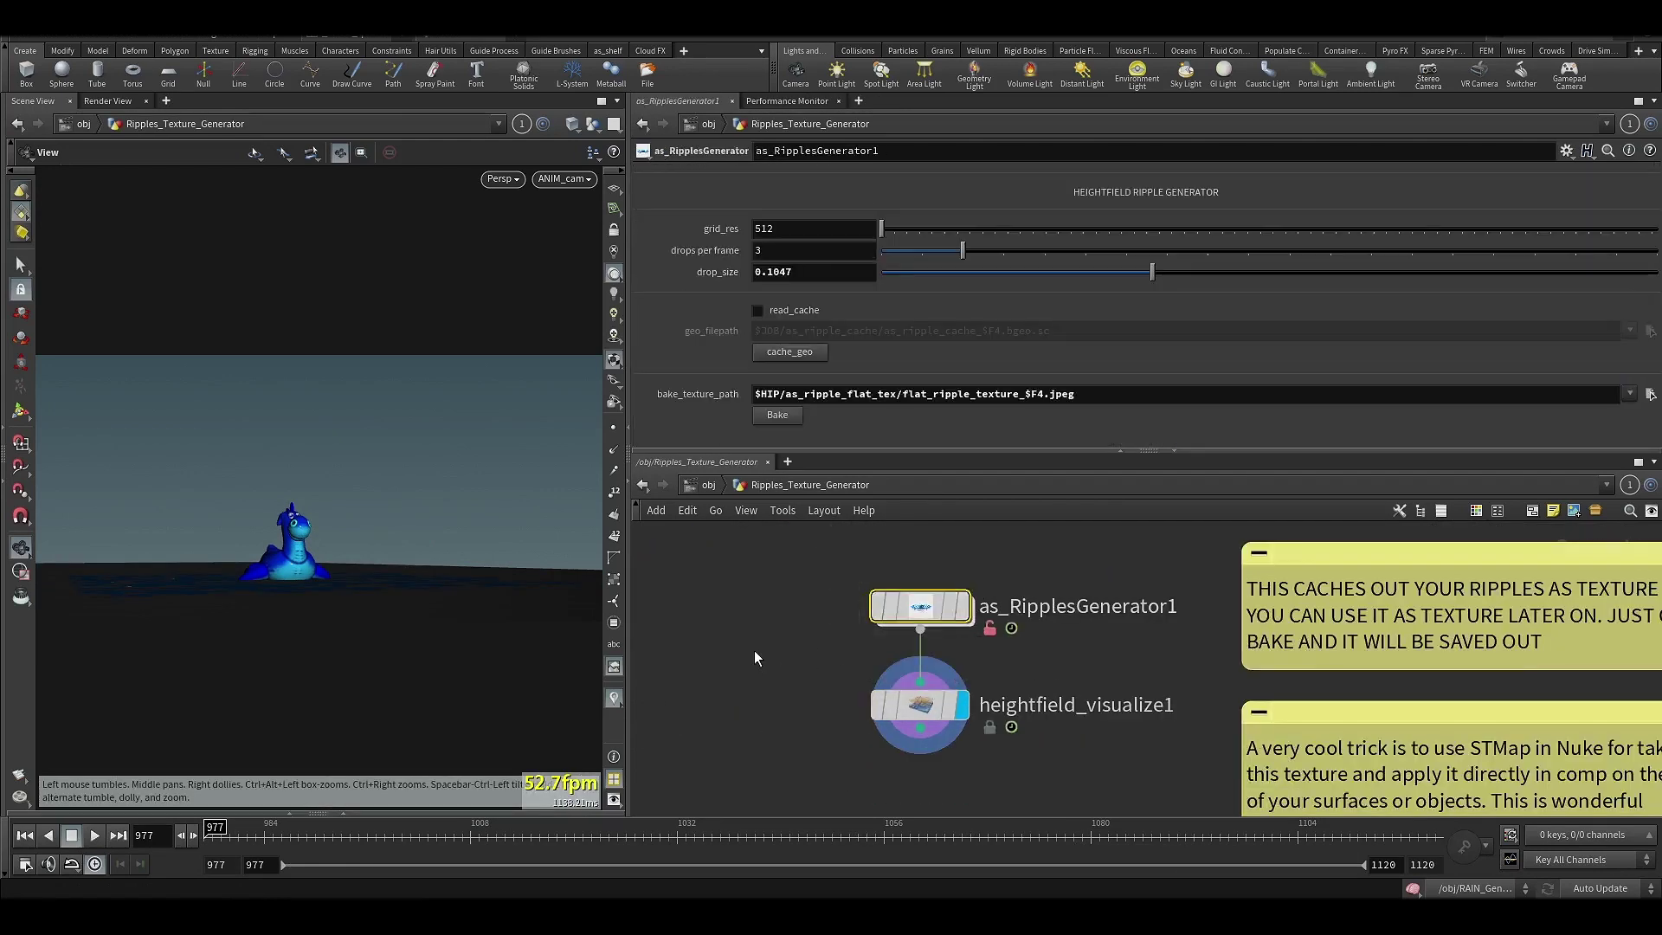
{"action": "scroll", "coordinate": [751, 656], "scroll_direction": "down", "scroll_amount": 4}
{"action": "scroll", "coordinate": [879, 658], "scroll_direction": "up", "scroll_amount": 4}
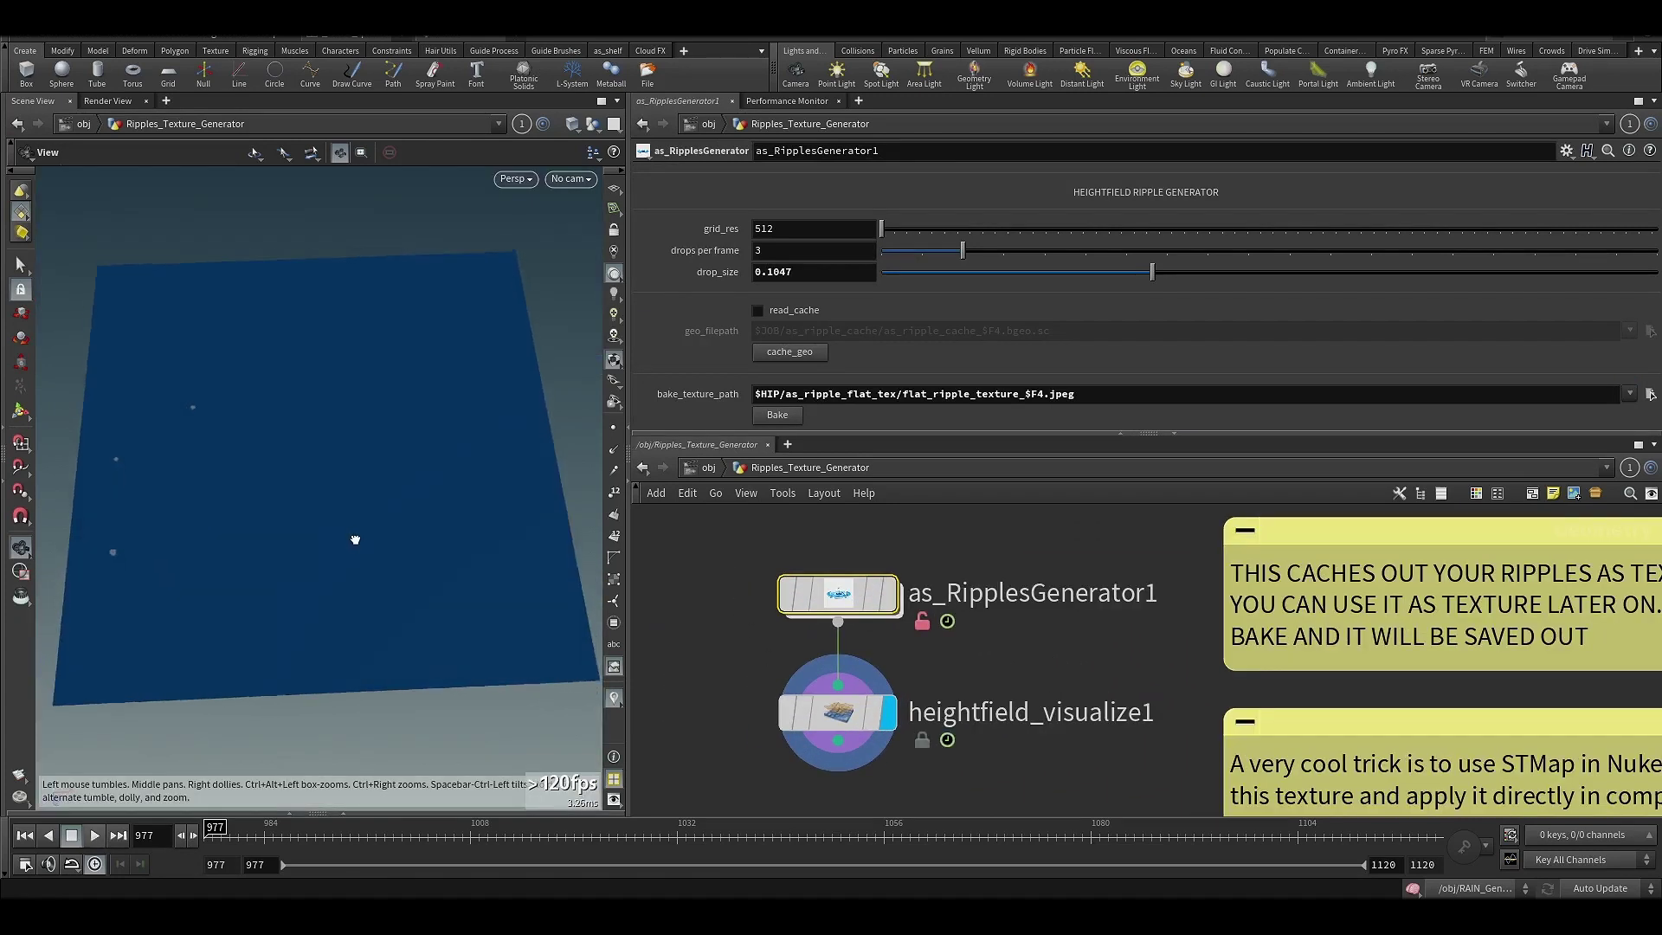
{"action": "left_click_drag", "start_coordinate": [355, 539], "coordinate": [398, 546]}
{"action": "middle_click_drag", "start_coordinate": [737, 638], "coordinate": [802, 657]}
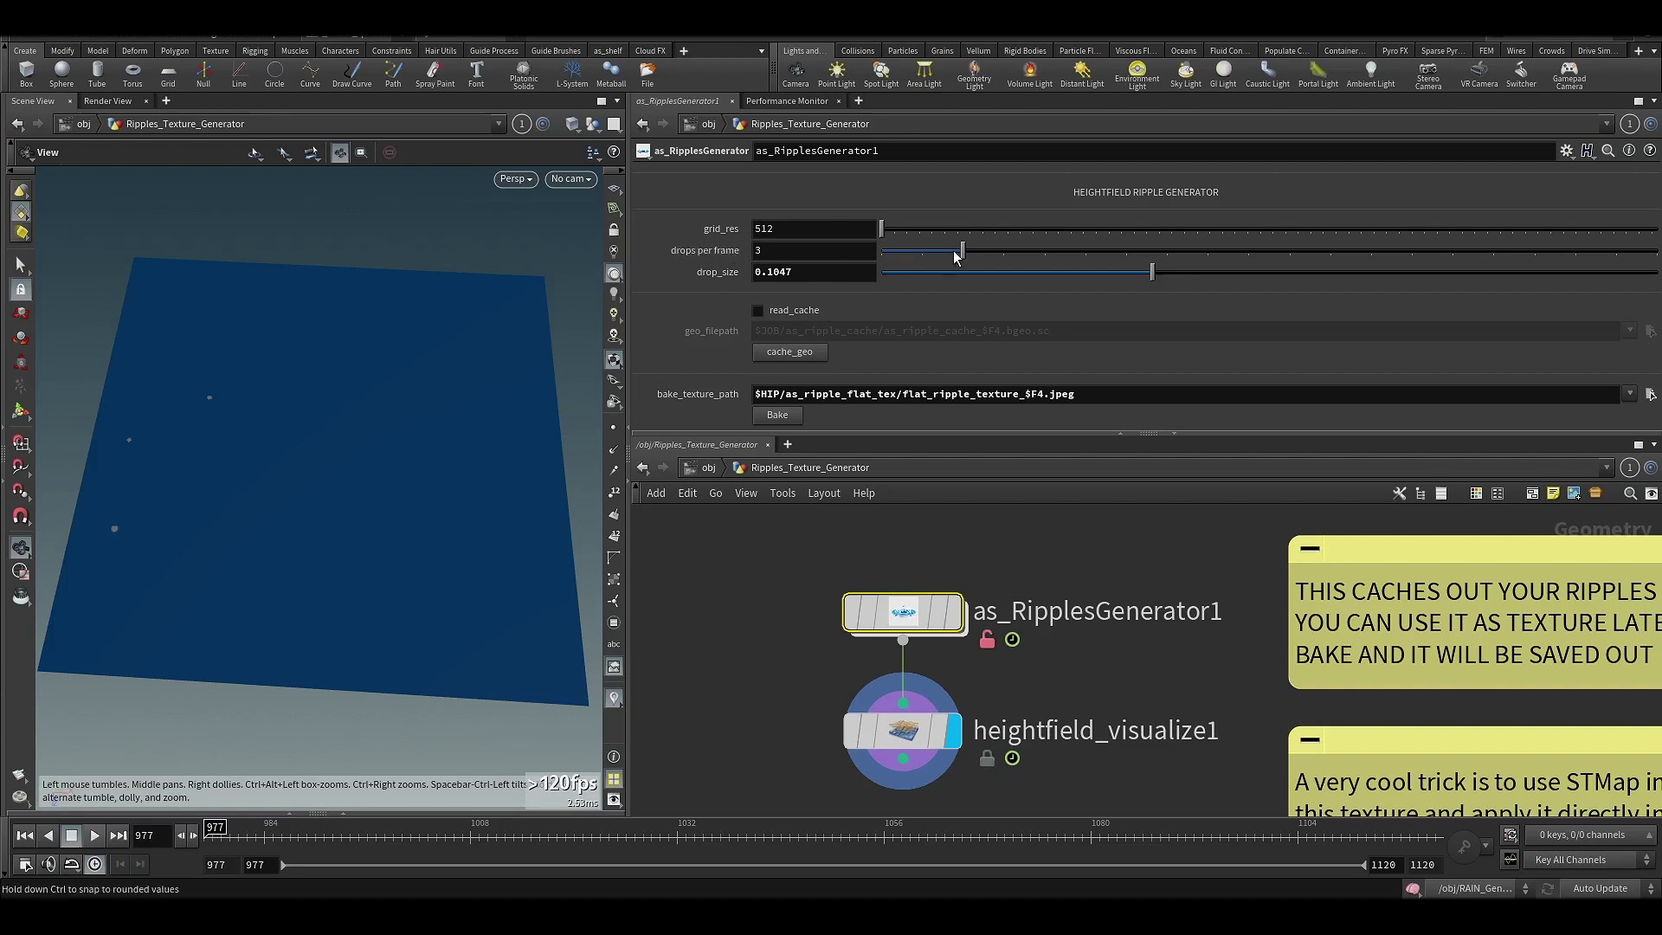
Try the ripple generator with 9 drops per frame, reduce it to 2, and play the simulation.
{"action": "left_click_drag", "start_coordinate": [968, 255], "coordinate": [1209, 246]}
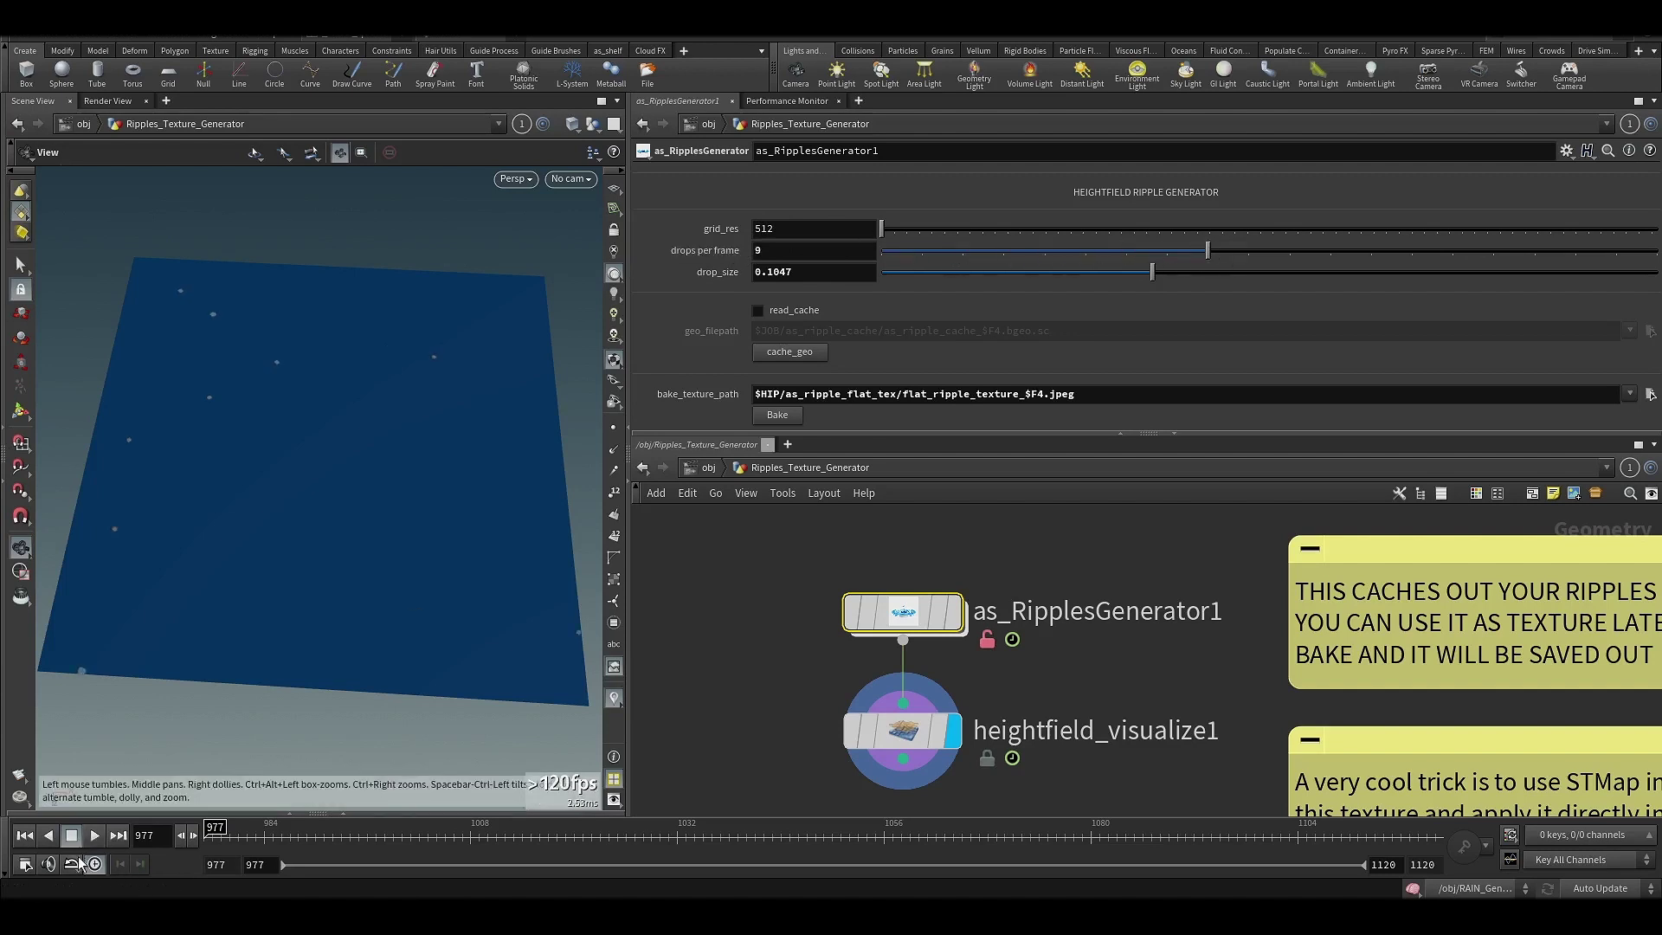
{"action": "left_click", "coordinate": [921, 251]}
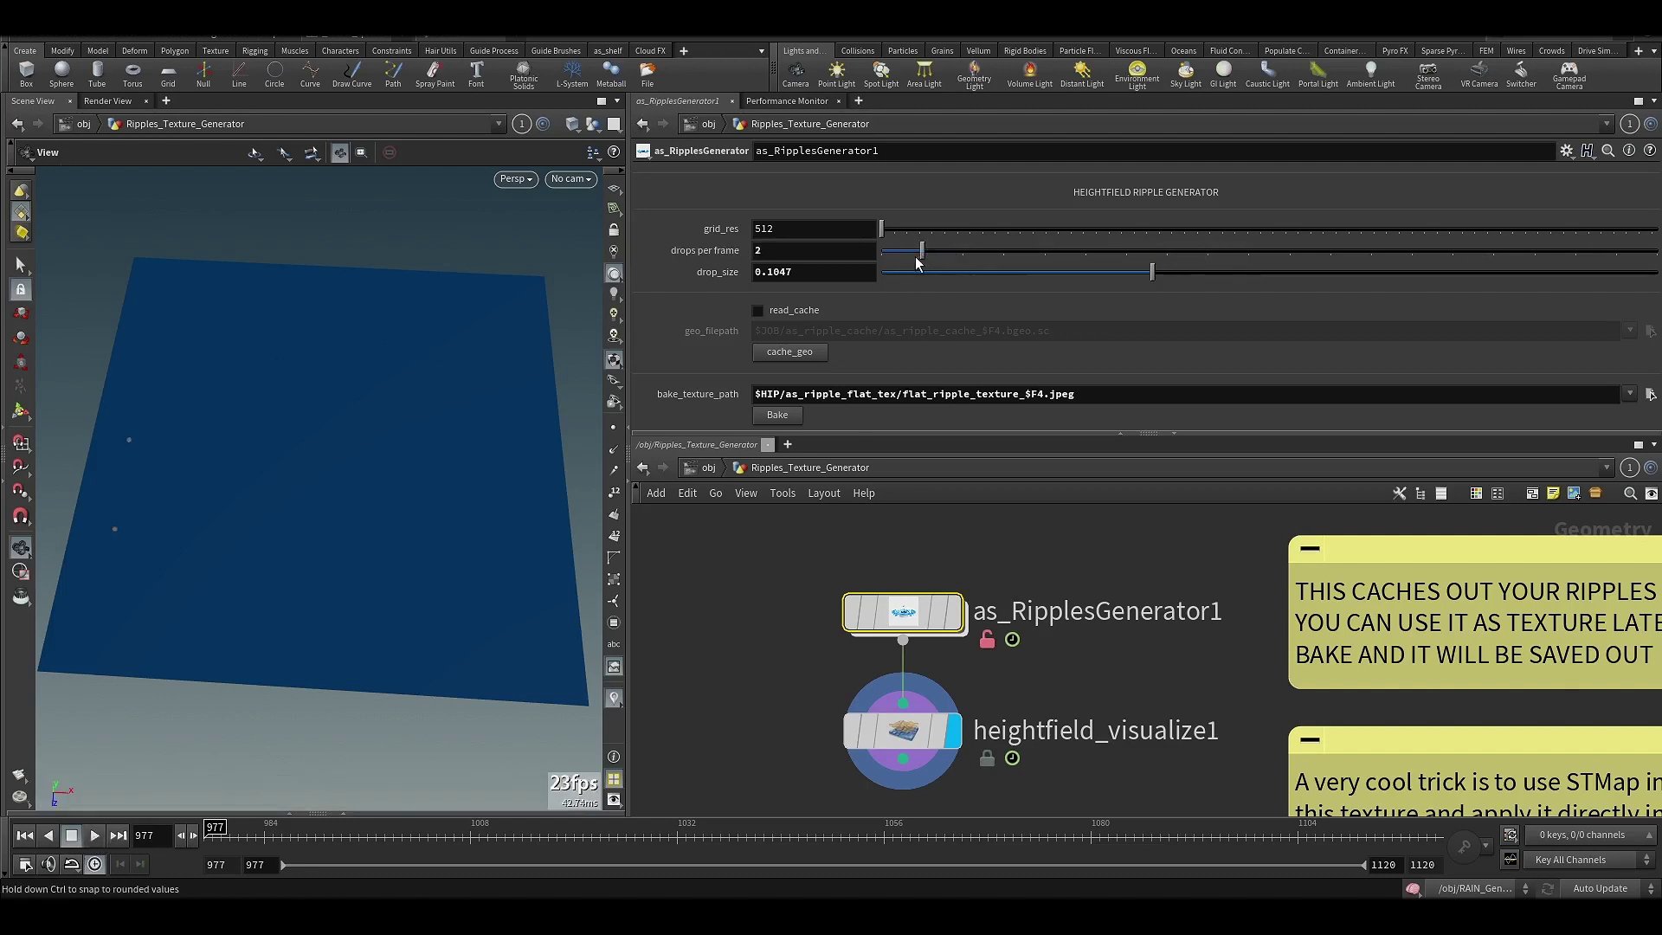
{"action": "left_click", "coordinate": [102, 835]}
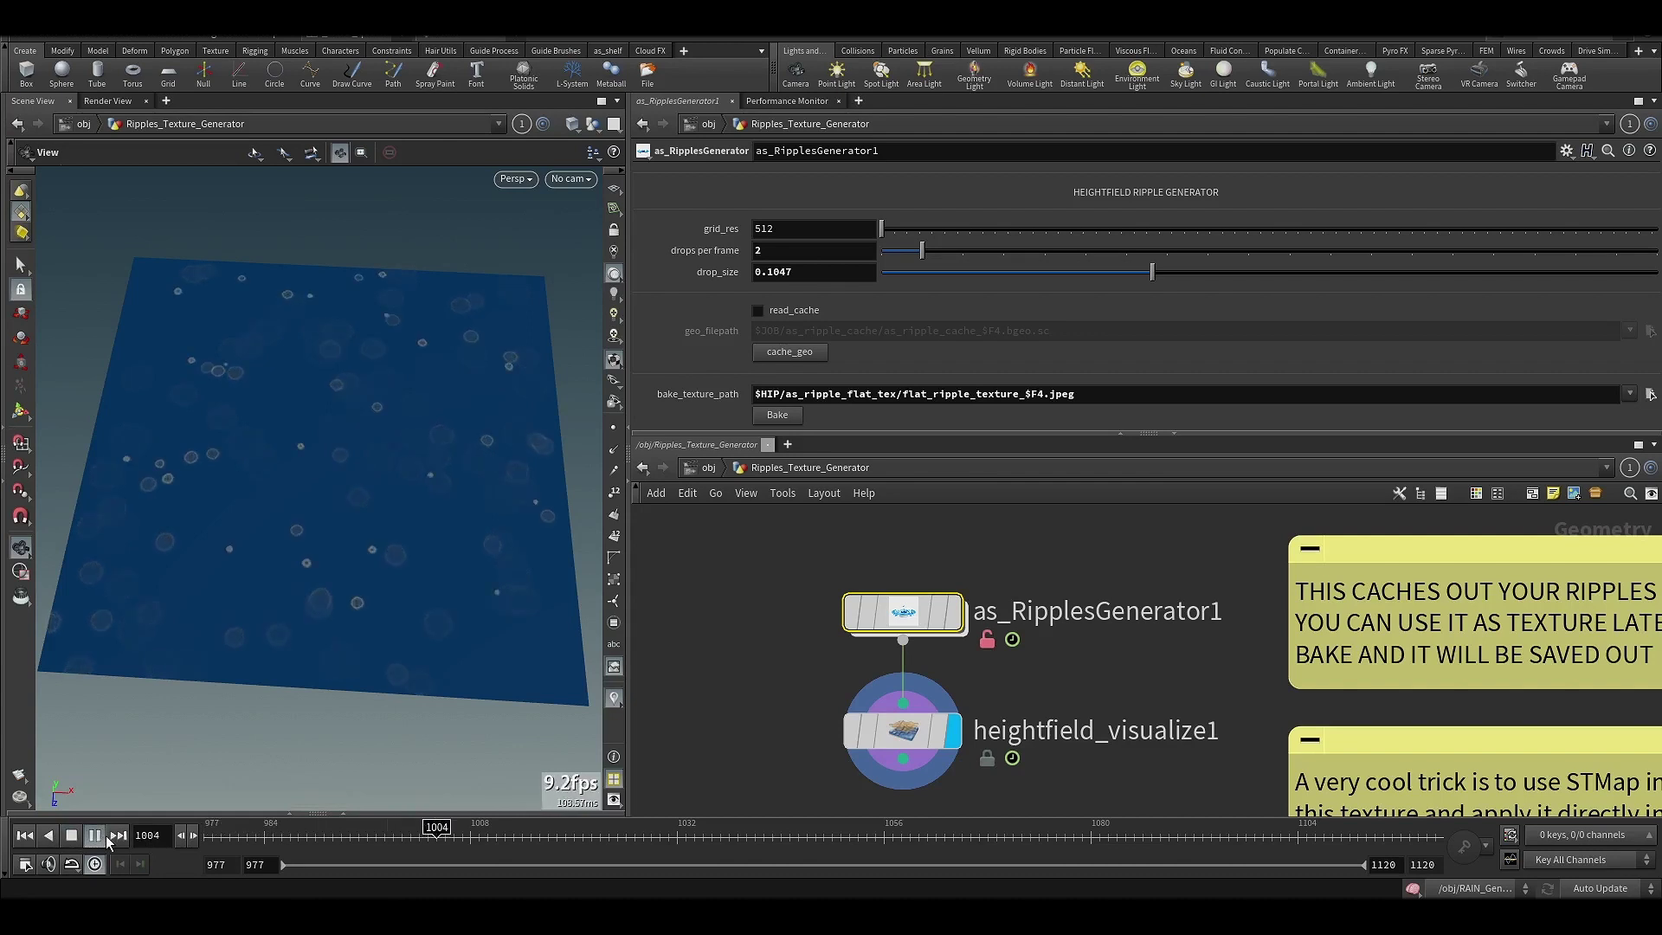
{"action": "left_click", "coordinate": [96, 835]}
Set the ripple generator's drops per frame to 12 and play the simulation up to frame 1022.
{"action": "mouse_move", "coordinate": [377, 595]}
{"action": "left_mouse_down"}
{"action": "mouse_move", "coordinate": [434, 549]}
{"action": "mouse_move", "coordinate": [353, 515]}
{"action": "mouse_move", "coordinate": [356, 485]}
{"action": "mouse_move", "coordinate": [386, 476]}
{"action": "mouse_move", "coordinate": [407, 486]}
{"action": "mouse_move", "coordinate": [394, 511]}
{"action": "mouse_move", "coordinate": [375, 486]}
{"action": "mouse_move", "coordinate": [419, 531]}
{"action": "mouse_move", "coordinate": [371, 537]}
{"action": "mouse_move", "coordinate": [392, 567]}
{"action": "left_mouse_up"}
{"action": "left_click_drag", "start_coordinate": [1297, 264], "coordinate": [1330, 251]}
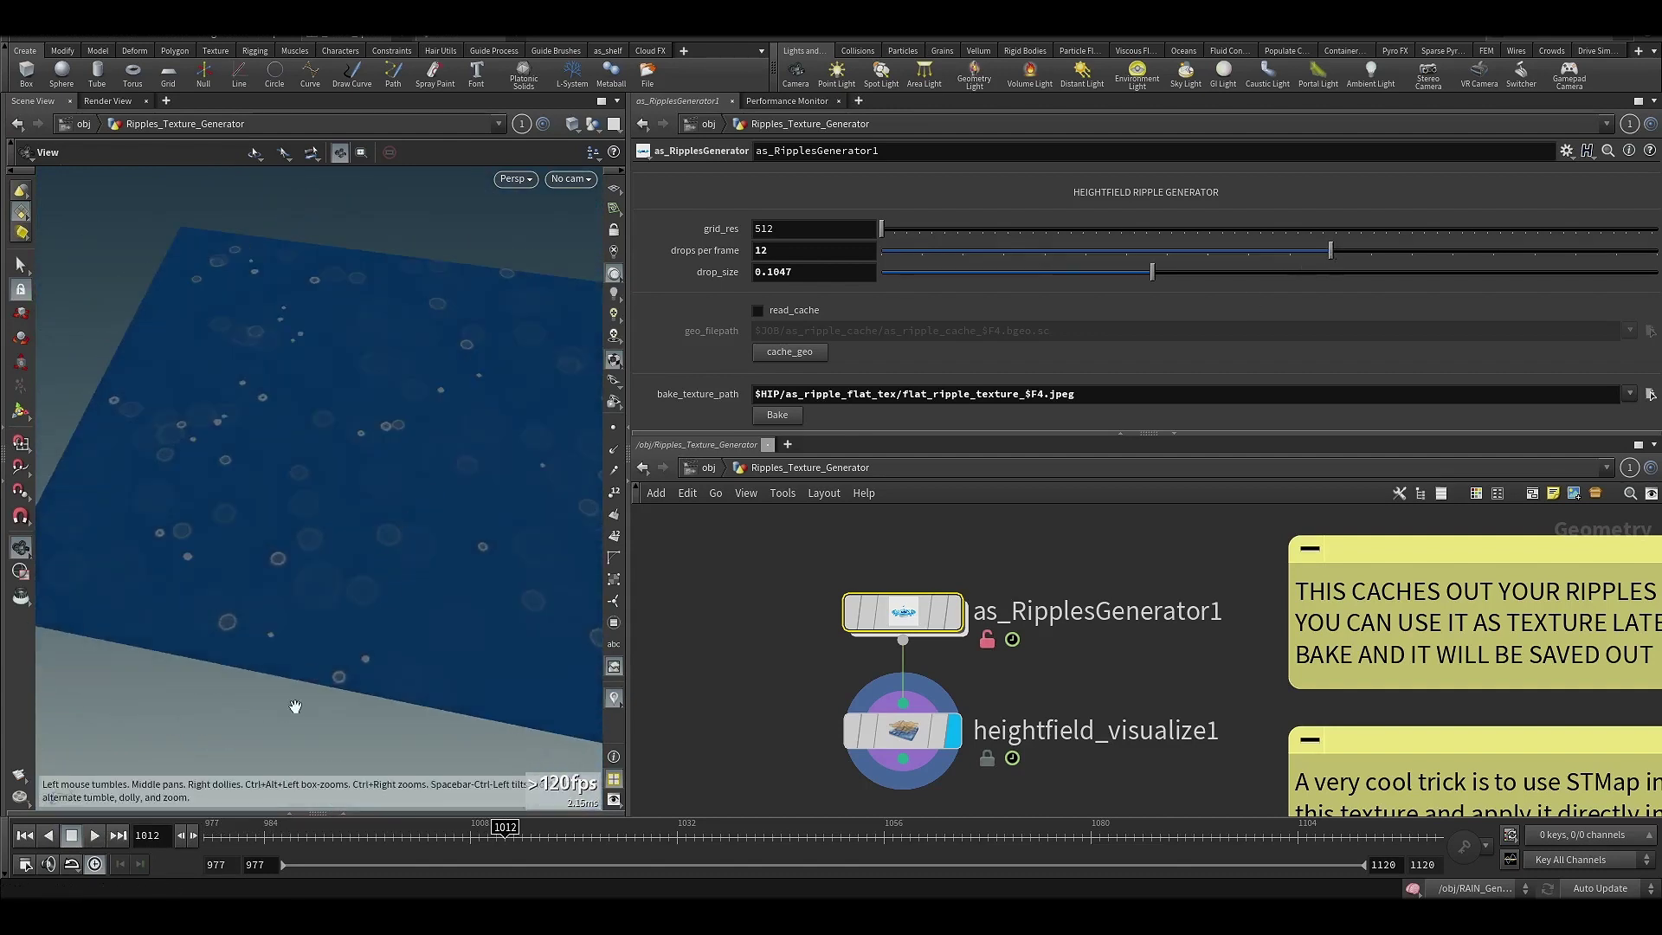
{"action": "left_click", "coordinate": [95, 835]}
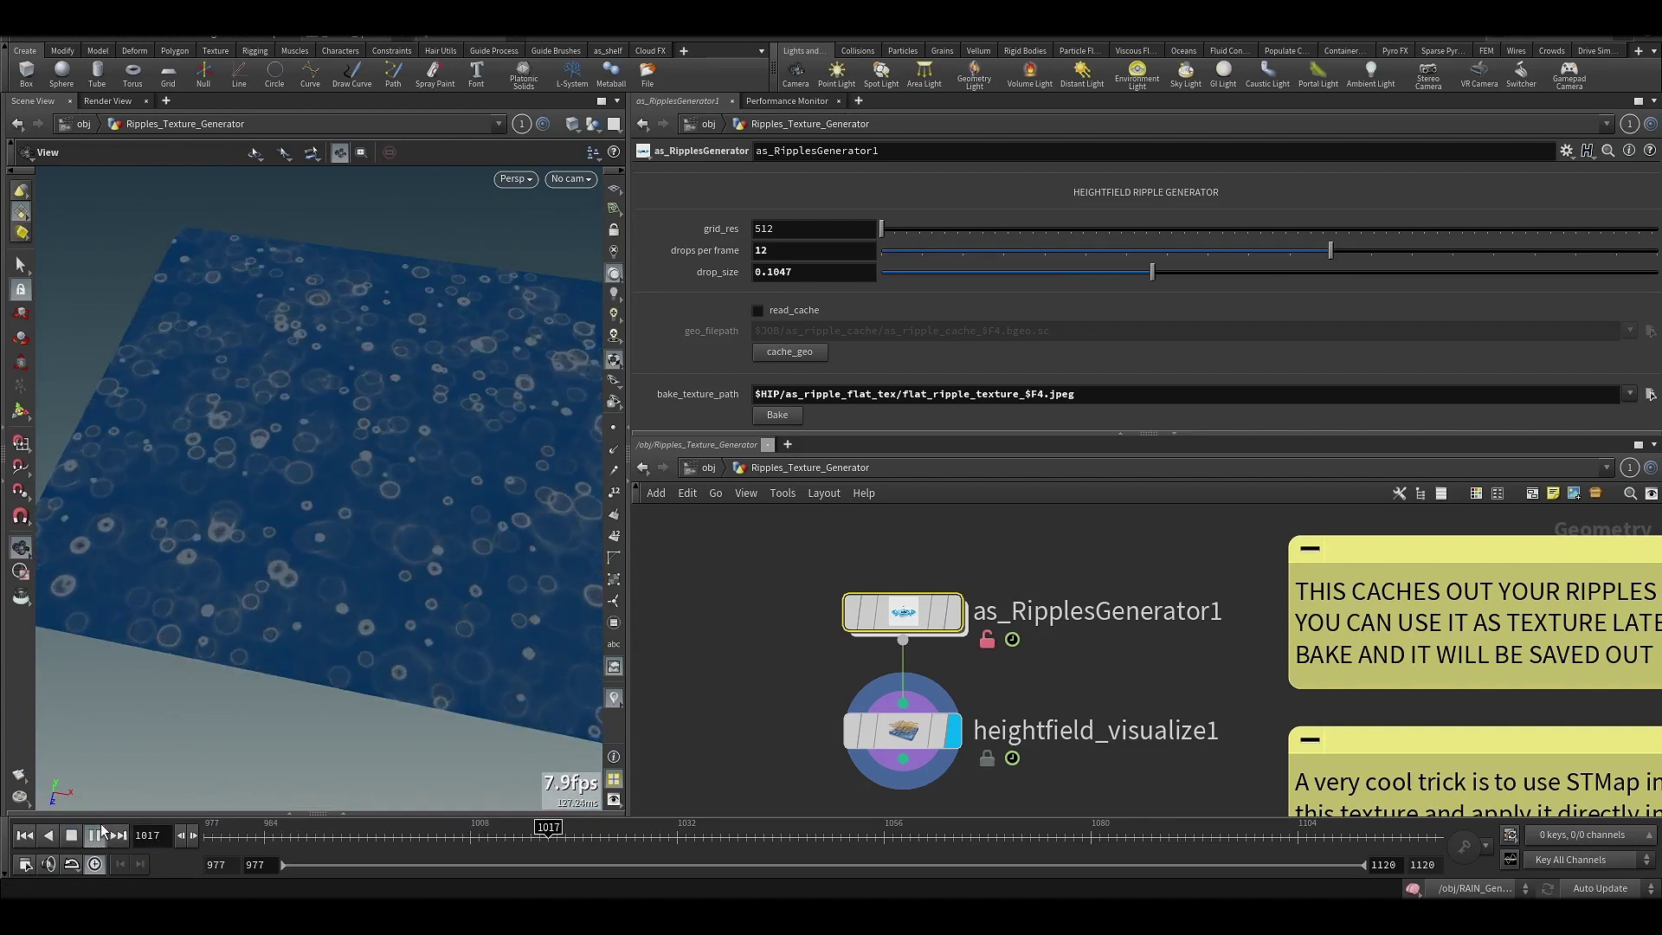
{"action": "left_click", "coordinate": [95, 836]}
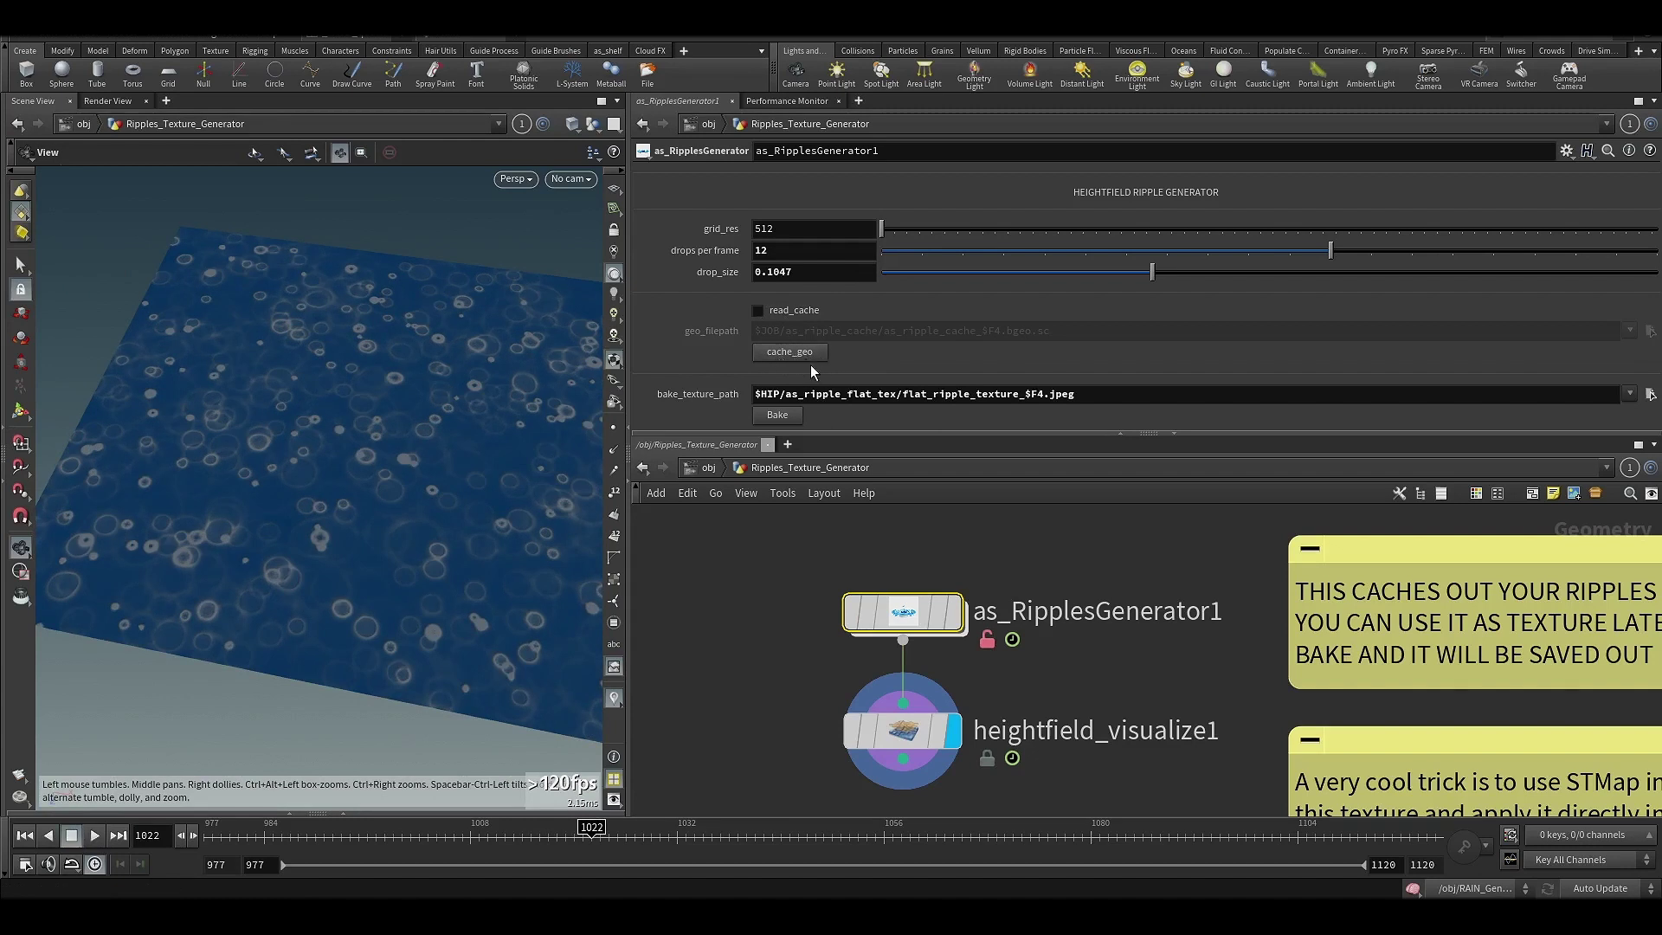
Try reading the ripples from the geometry cache, and turn the read_cache option back off.
{"action": "left_click", "coordinate": [760, 311]}
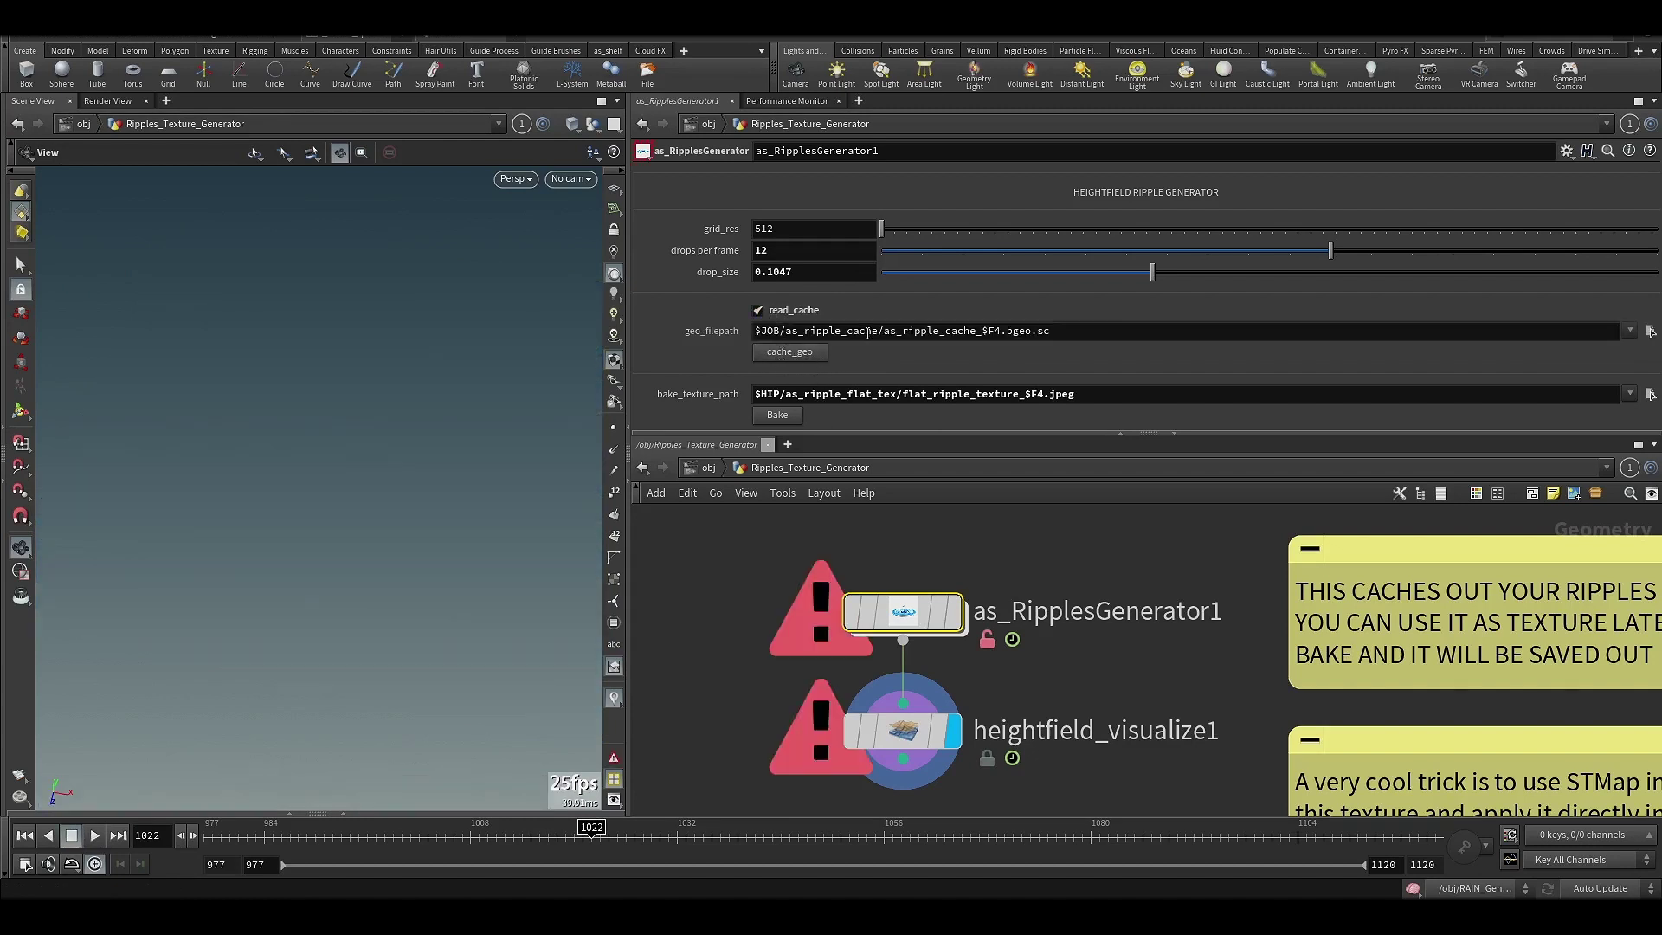
{"action": "left_click", "coordinate": [759, 311]}
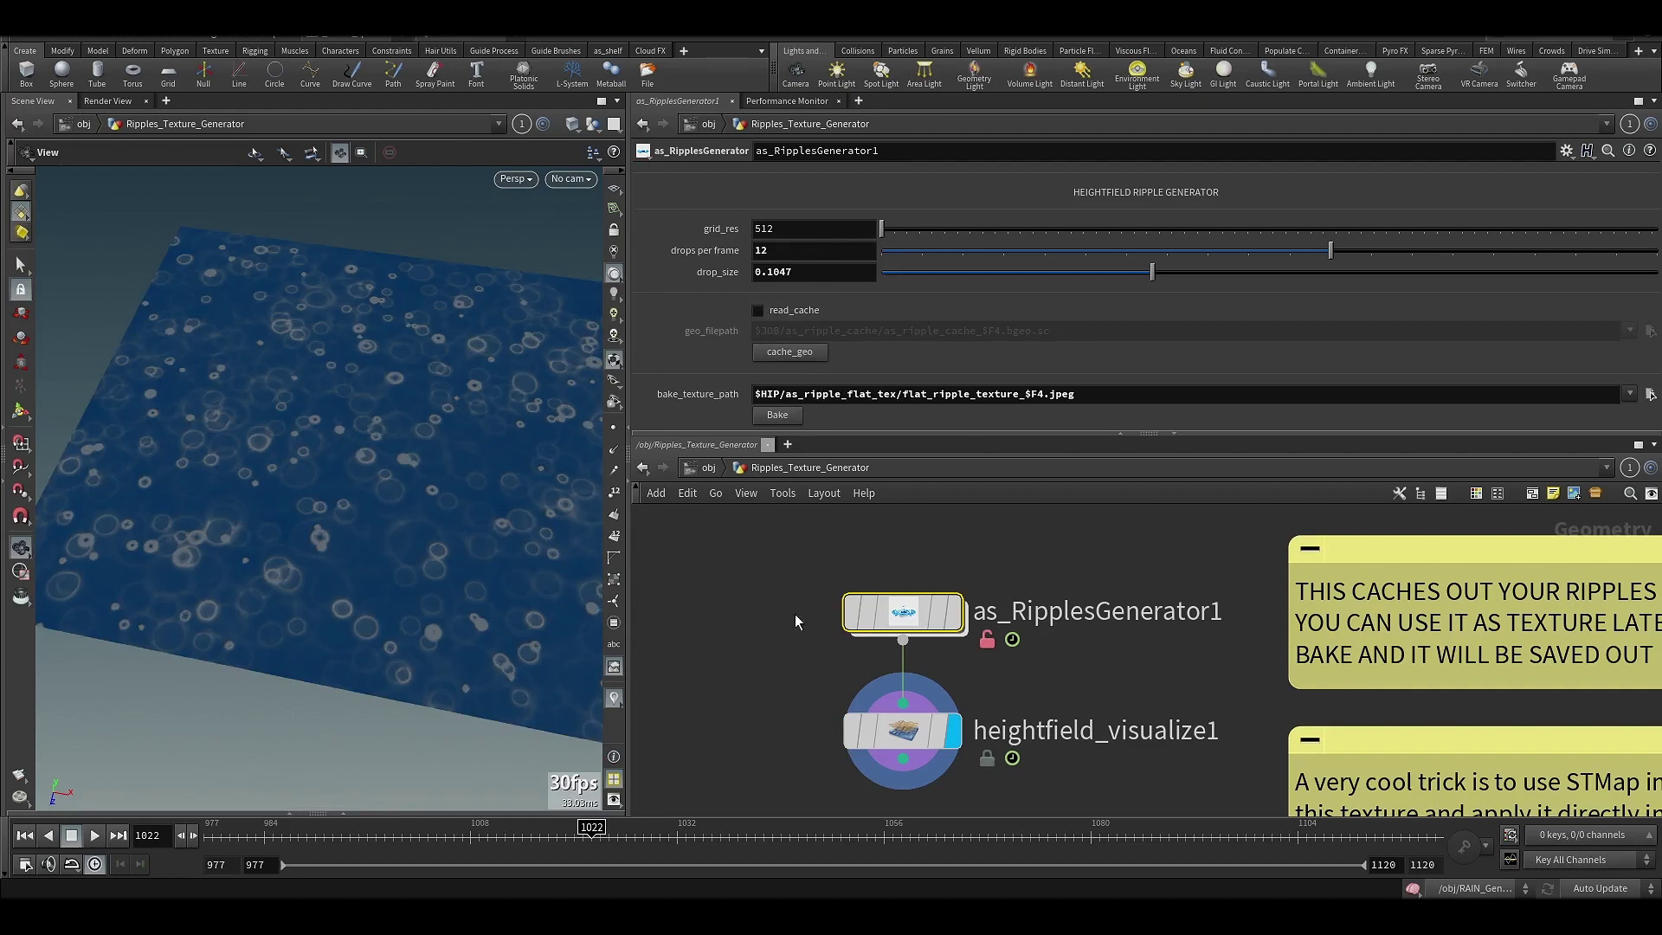
{"action": "mouse_move", "coordinate": [900, 433]}
{"action": "left_mouse_down"}
{"action": "mouse_move", "coordinate": [900, 519]}
{"action": "mouse_move", "coordinate": [900, 455]}
{"action": "left_mouse_up"}
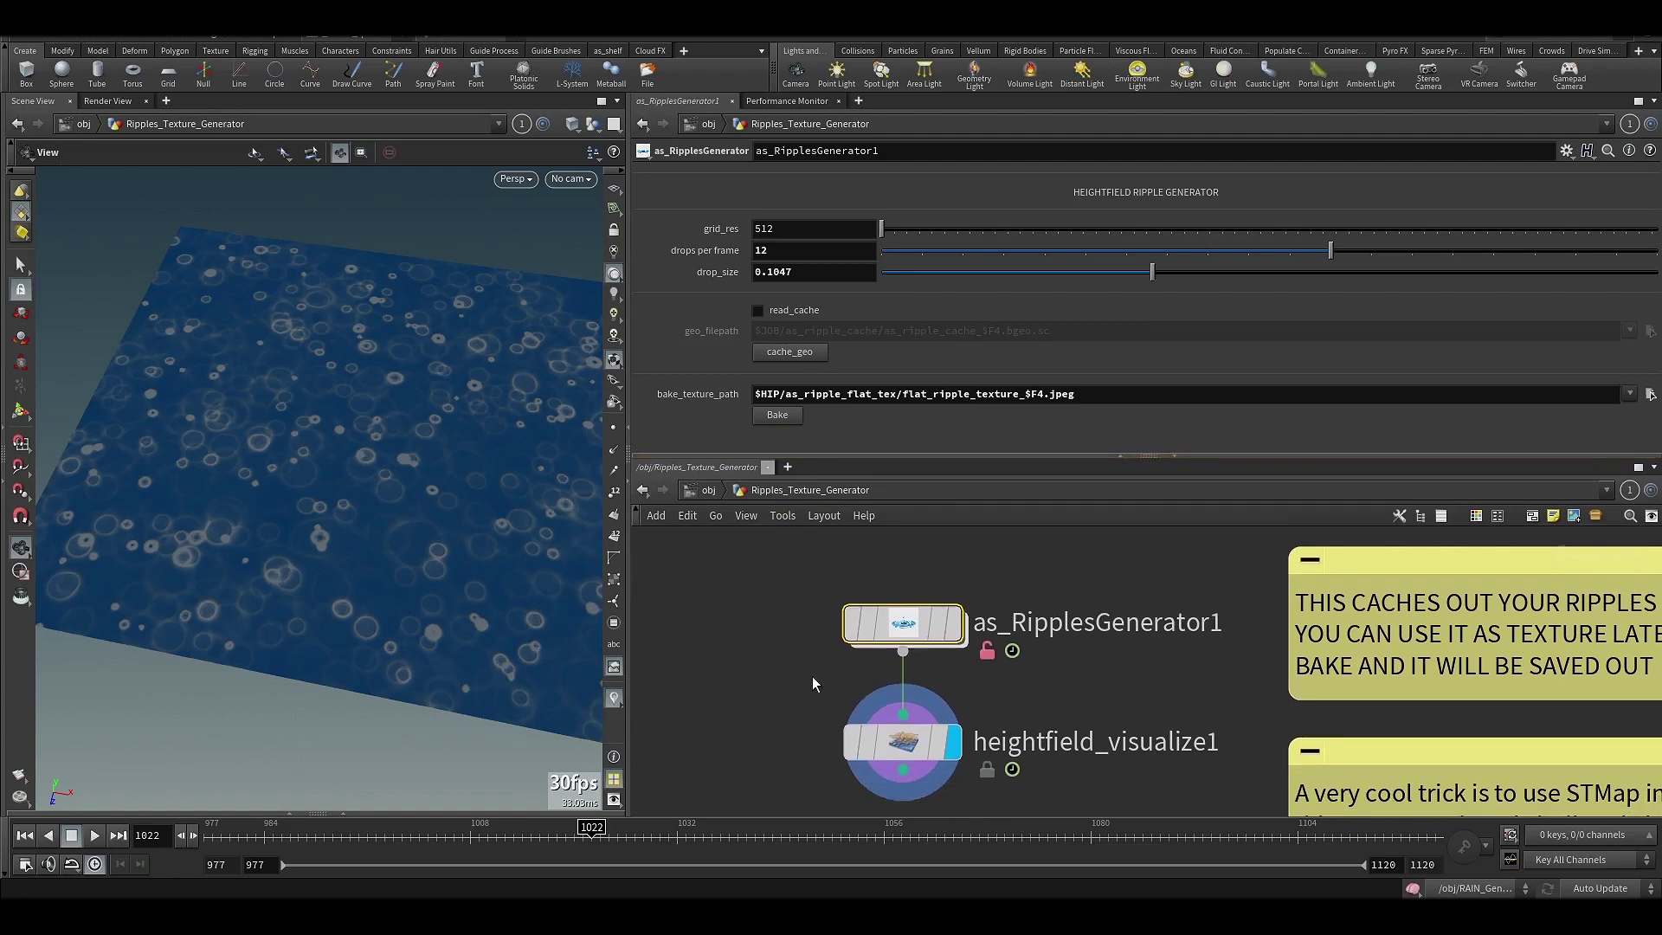
Go inside as_RipplesGenerator1 to cop2net1 and examine the settings of its rop_comp1 and sopimport1 nodes.
{"action": "double_click", "coordinate": [905, 578]}
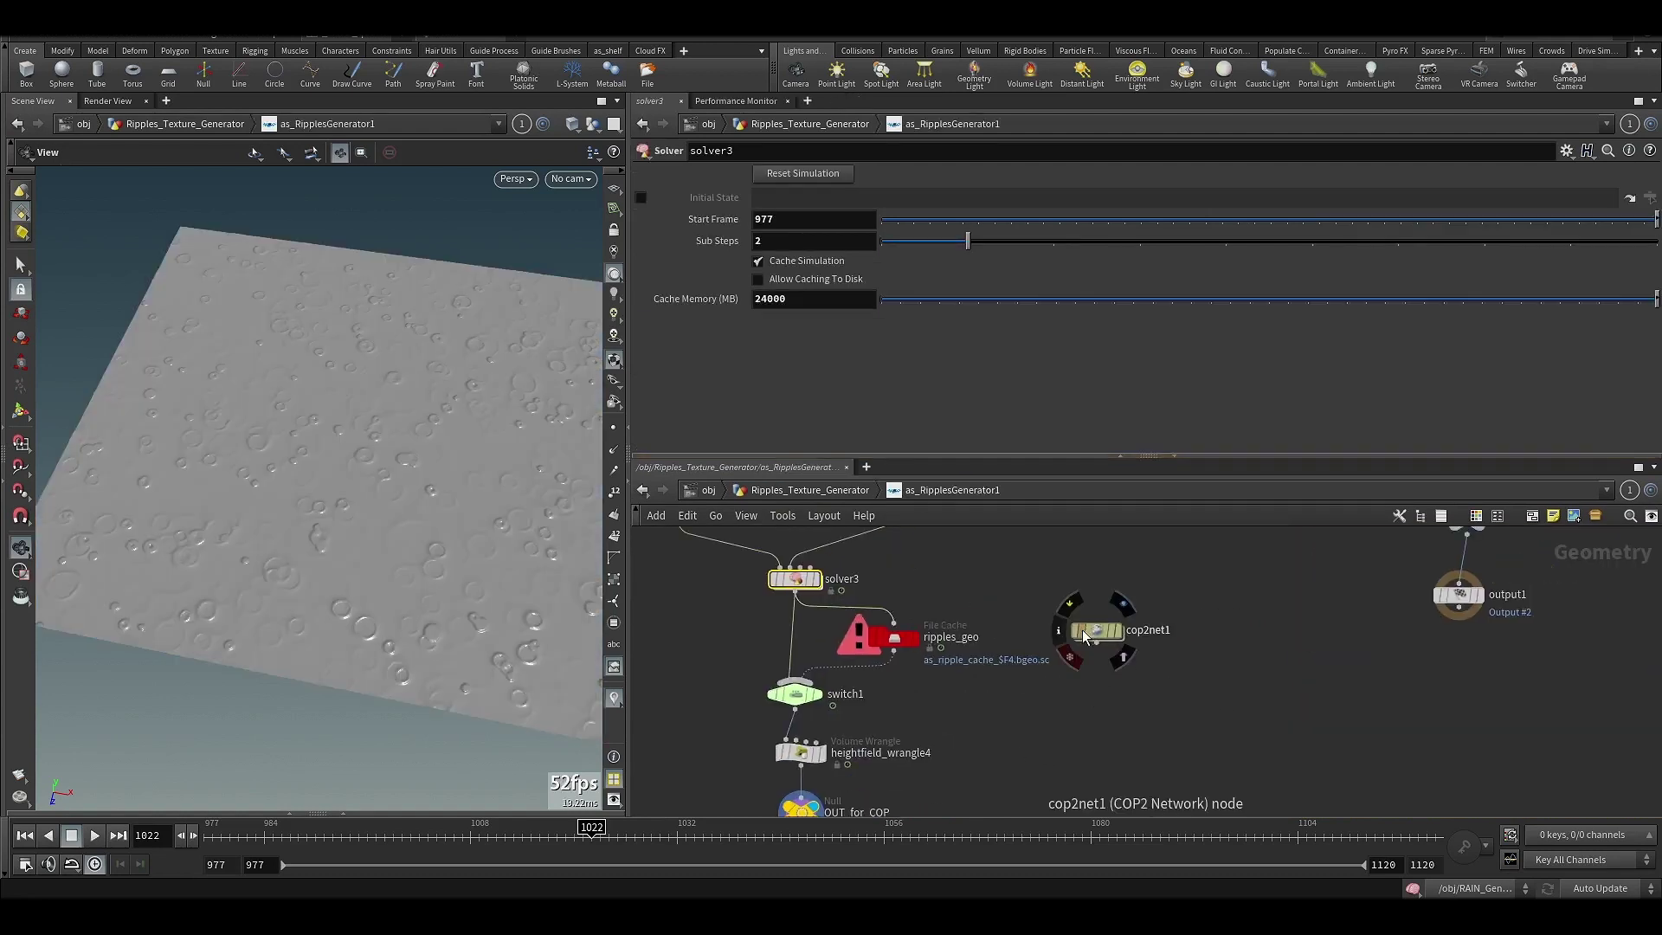
{"action": "left_click", "coordinate": [1095, 635]}
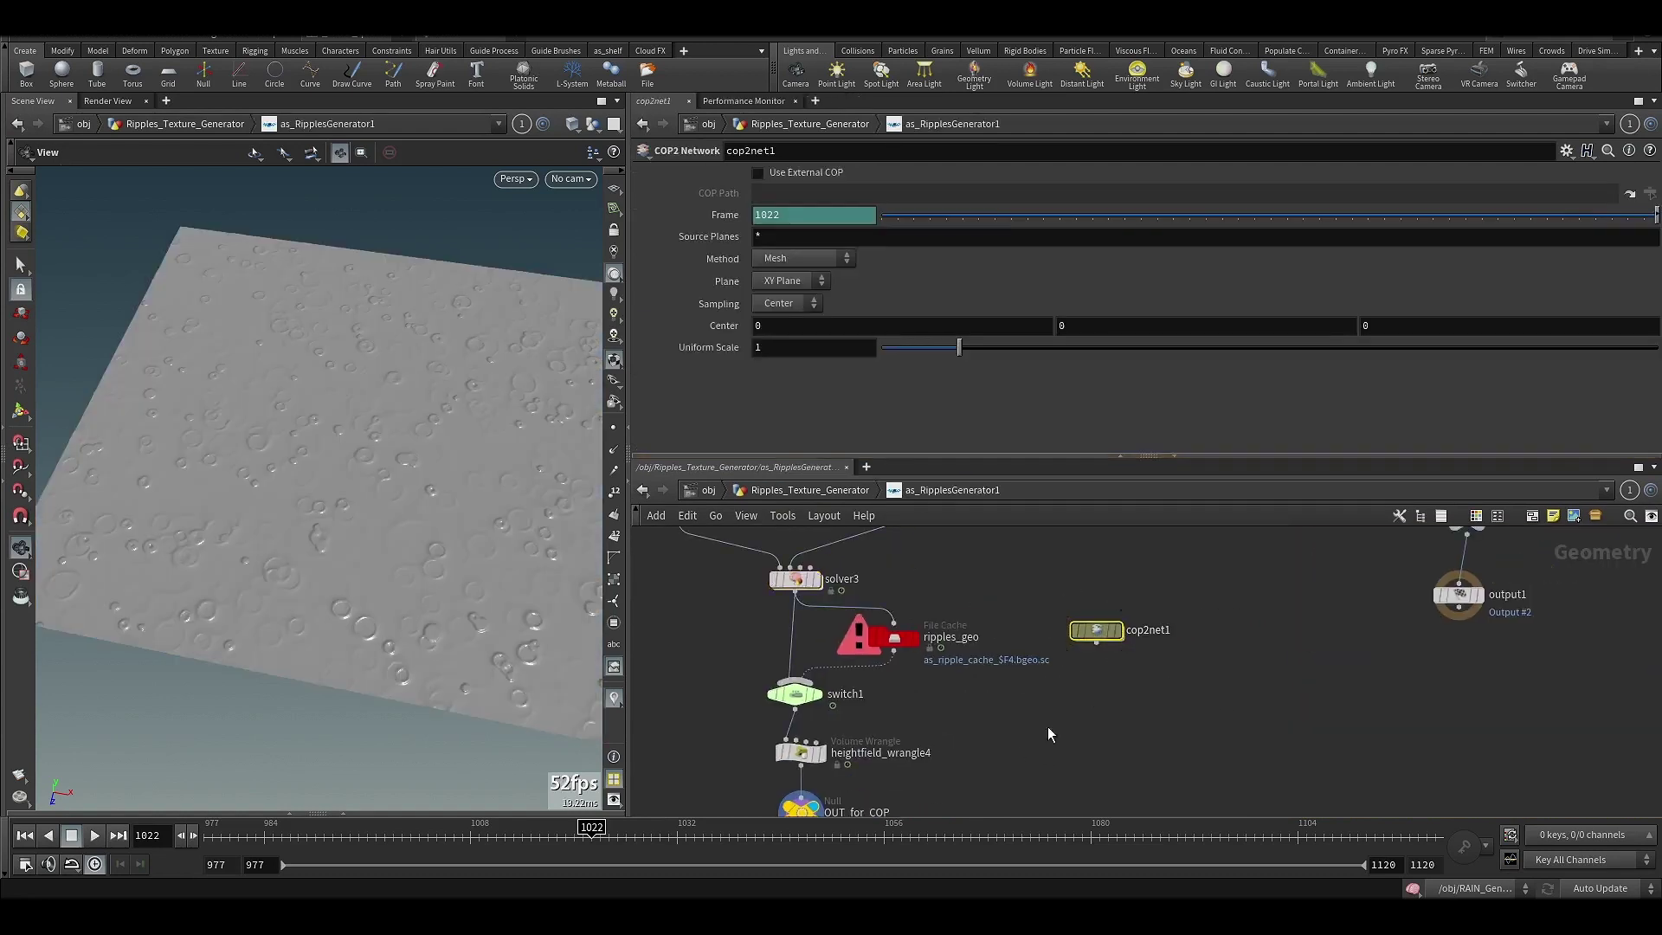
{"action": "double_click", "coordinate": [1098, 637]}
{"action": "middle_click_drag", "start_coordinate": [1076, 695], "coordinate": [939, 658]}
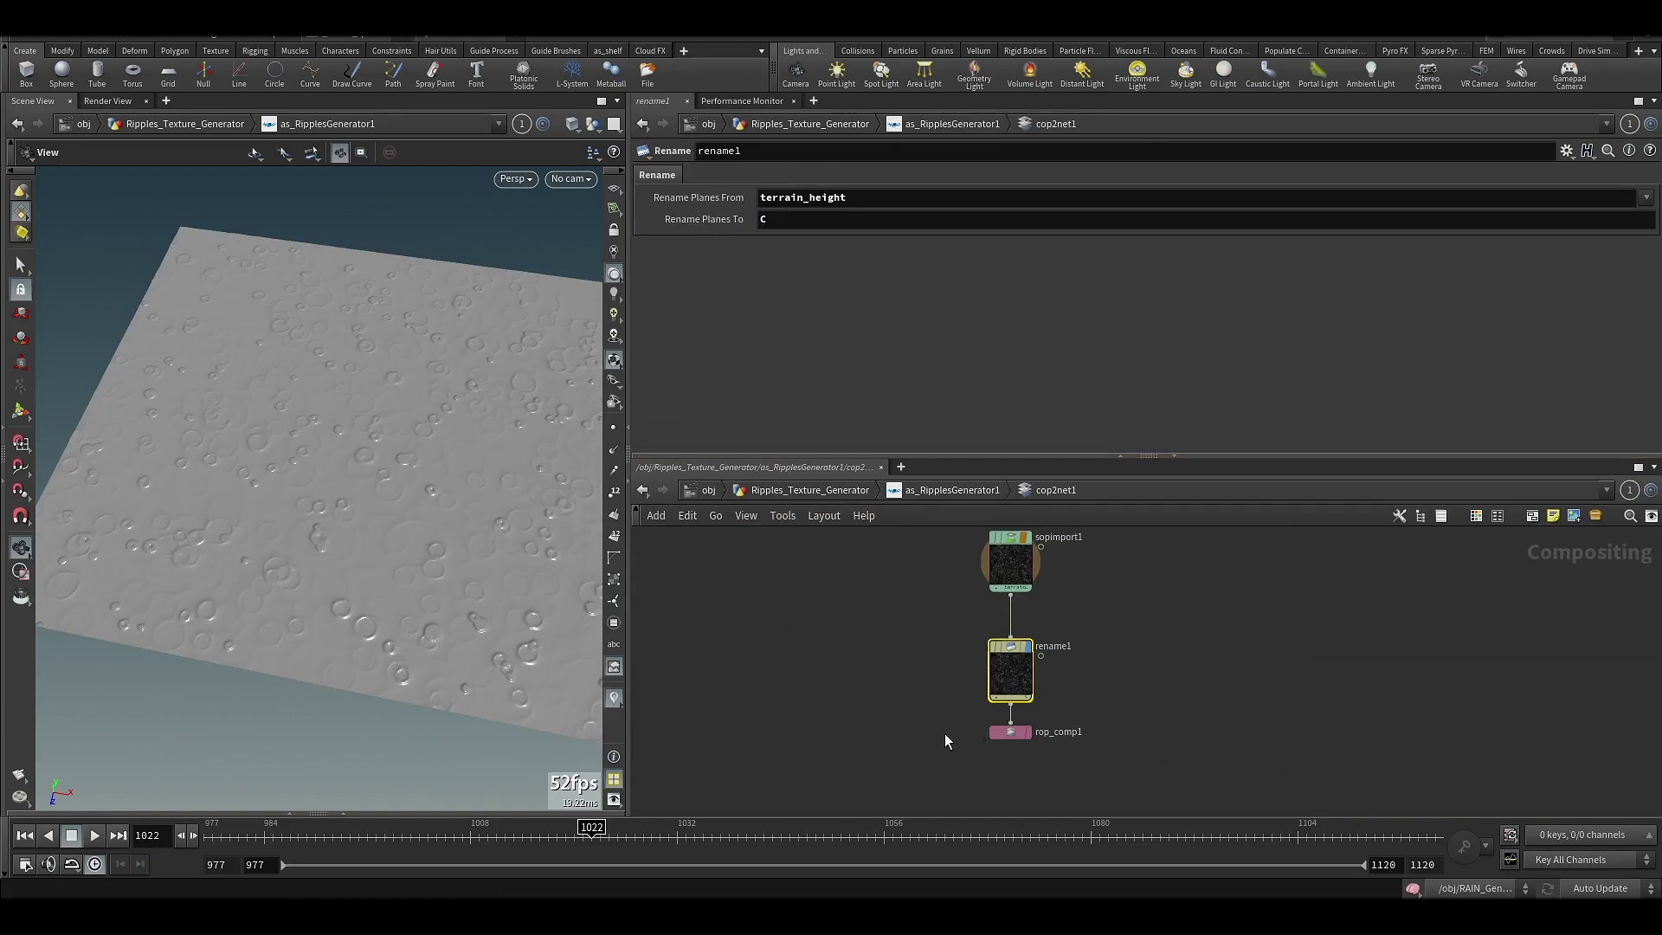
{"action": "left_click", "coordinate": [1014, 734]}
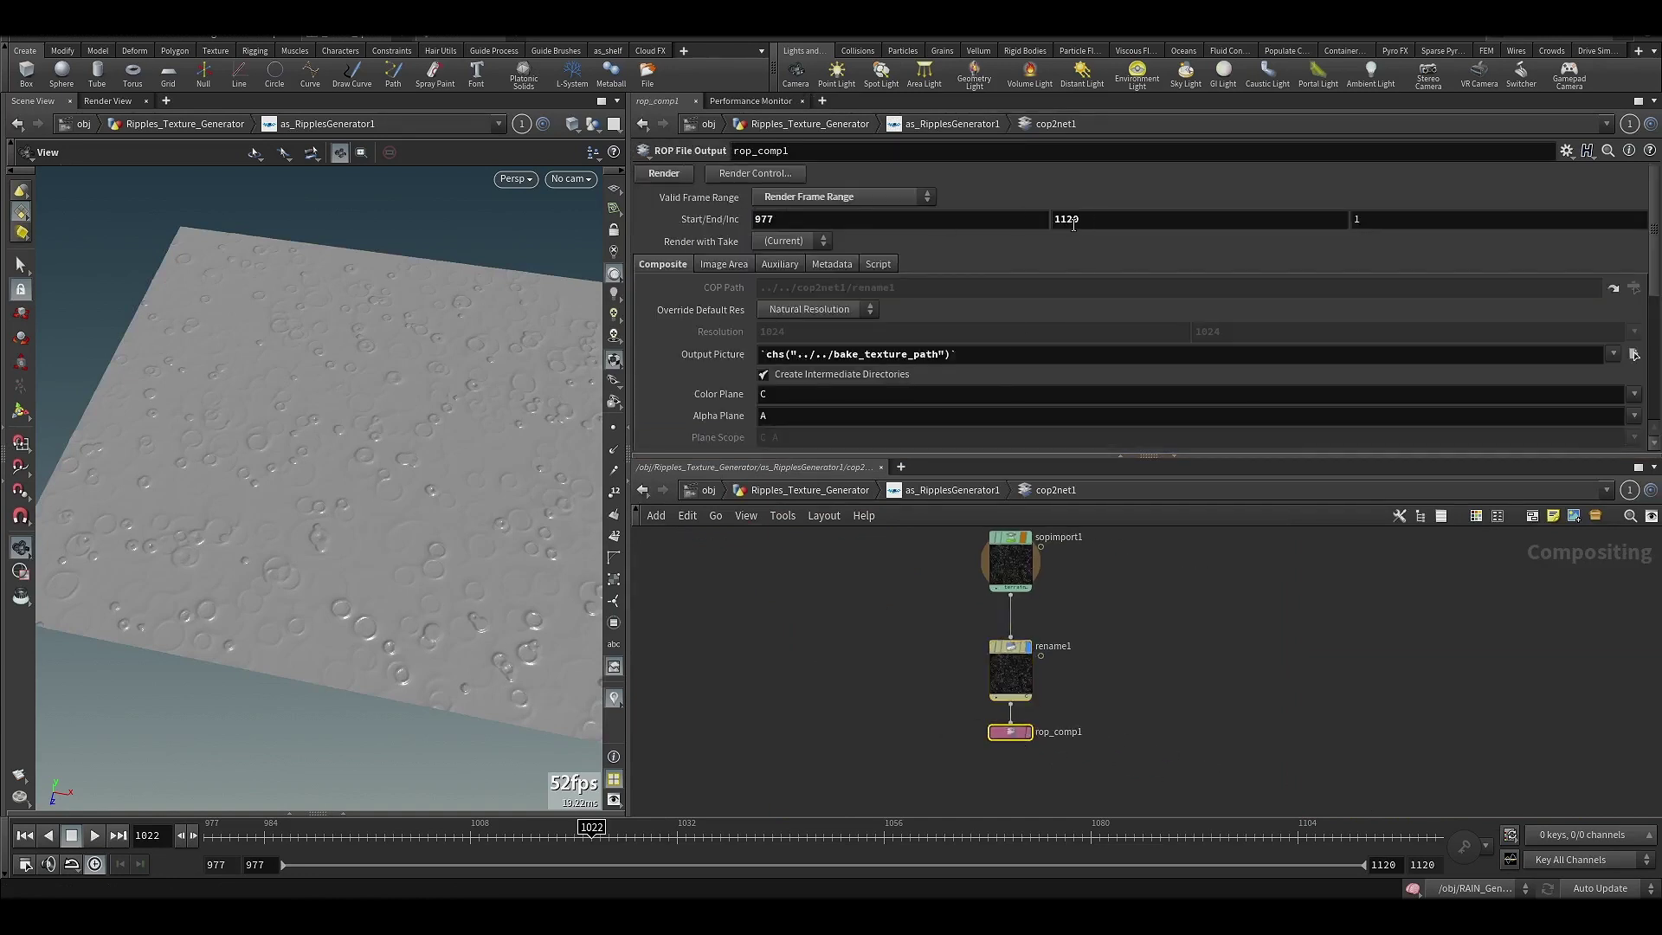
{"action": "left_click", "coordinate": [1107, 222]}
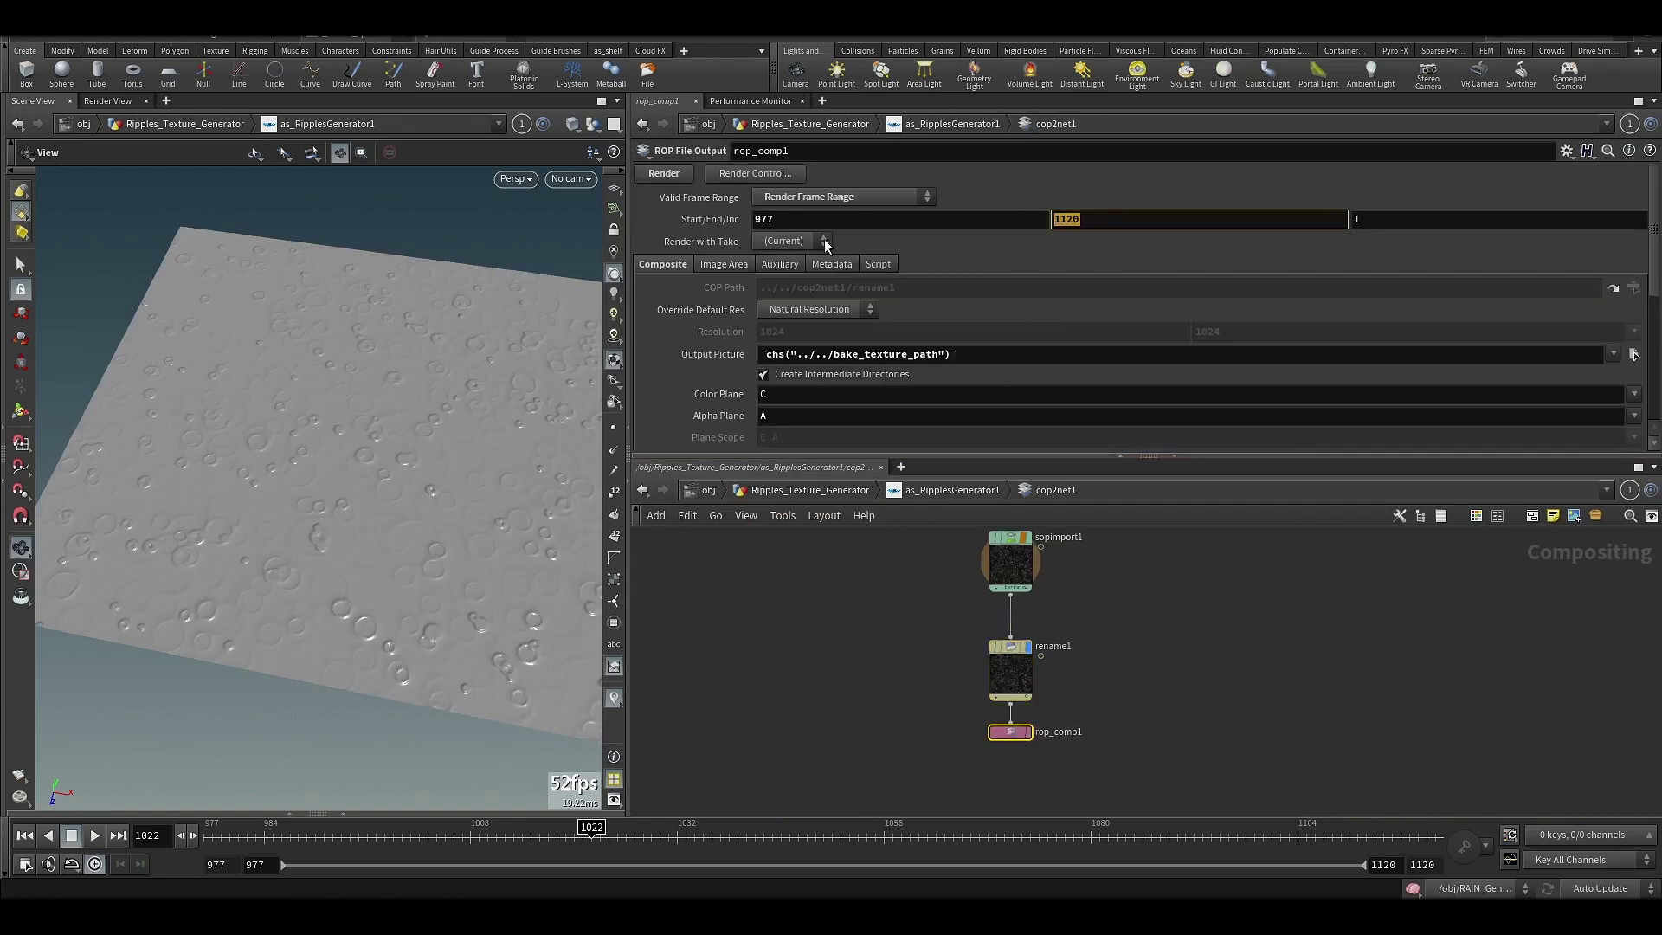
{"action": "middle_click_drag", "start_coordinate": [929, 684], "coordinate": [843, 687]}
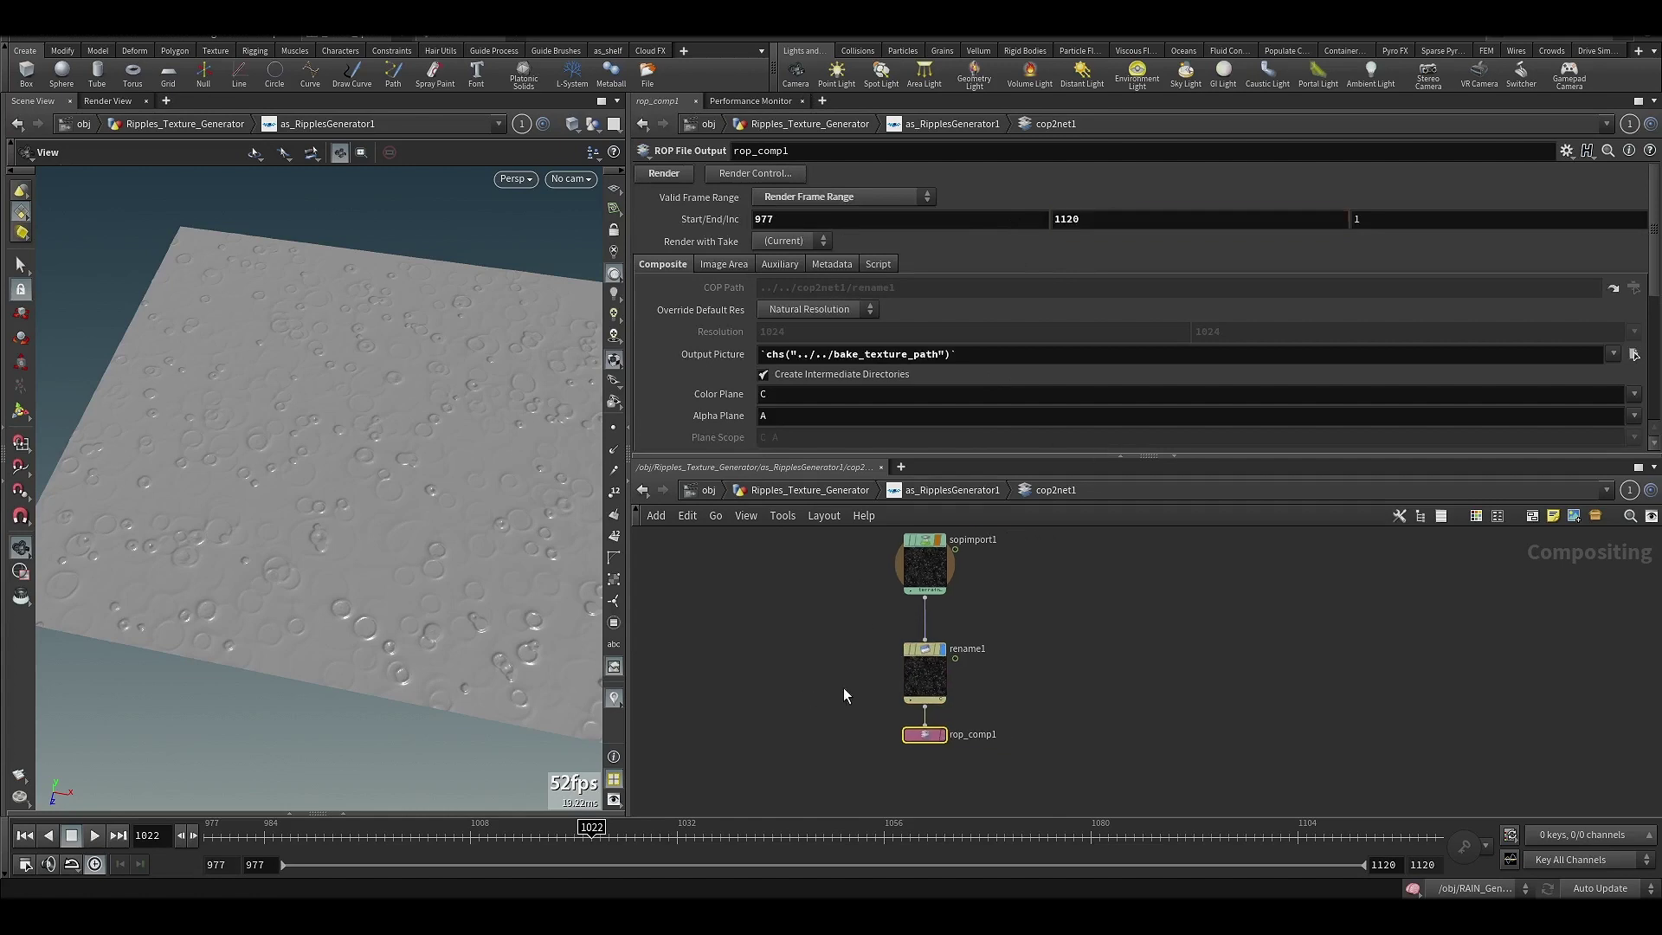
{"action": "left_click", "coordinate": [920, 674]}
{"action": "left_click", "coordinate": [914, 563]}
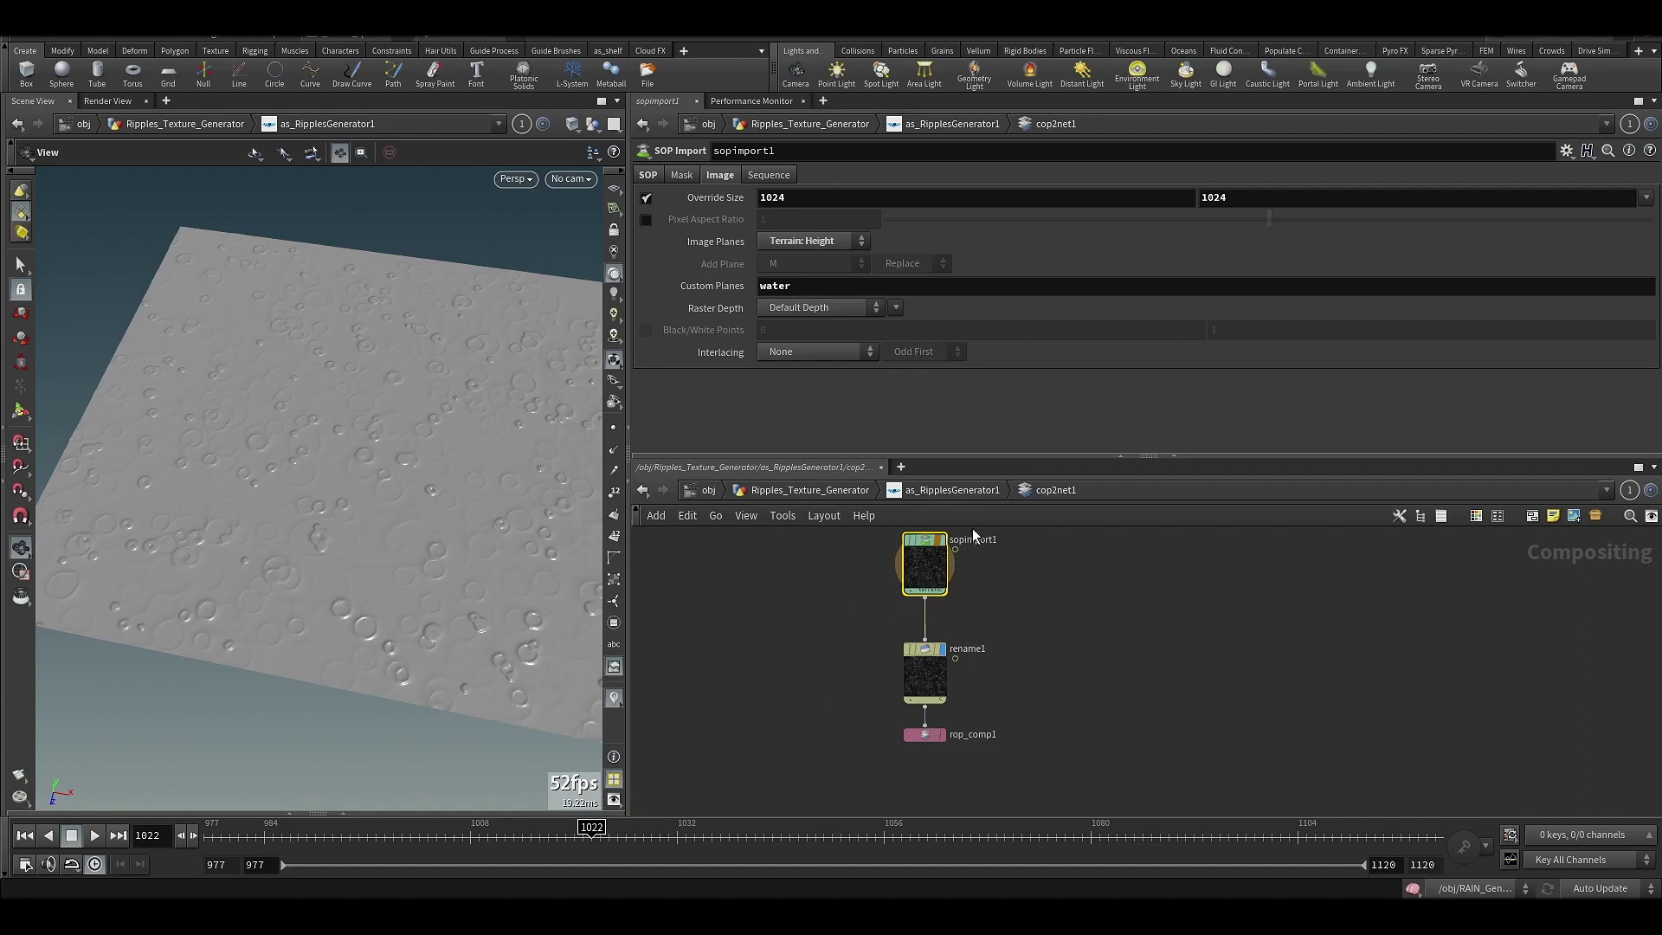
Return to the as_RipplesGenerator1 network and display its heightfield1 node in the viewport.
{"action": "left_click", "coordinate": [942, 492]}
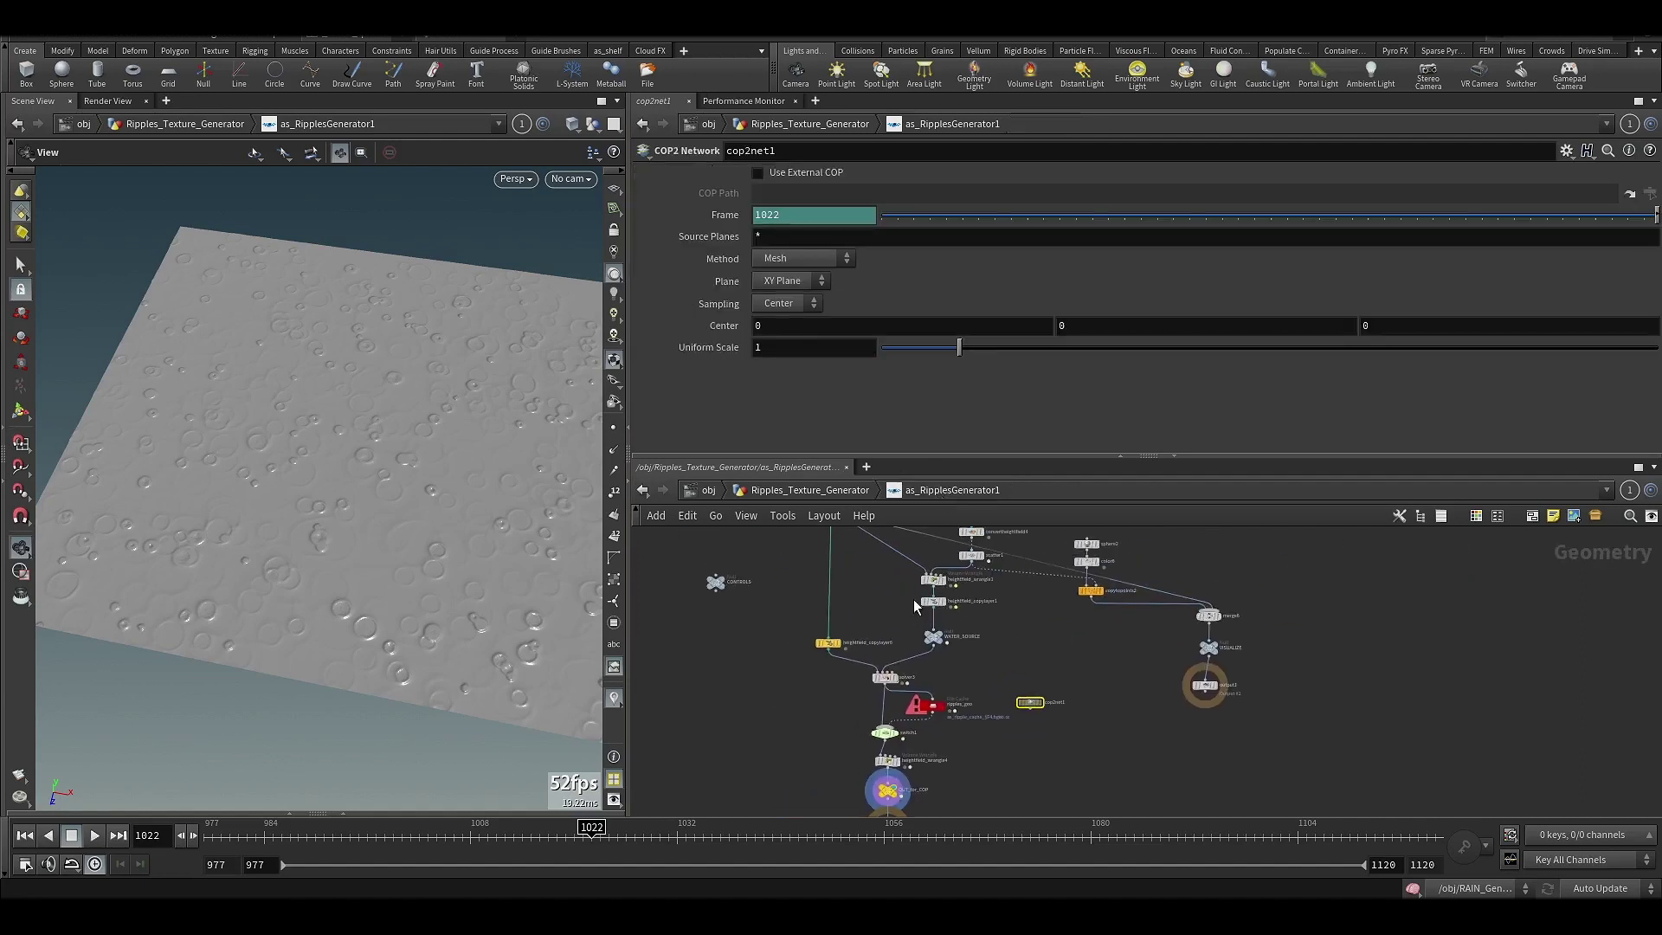
{"action": "scroll", "coordinate": [830, 651], "scroll_direction": "up", "scroll_amount": 5}
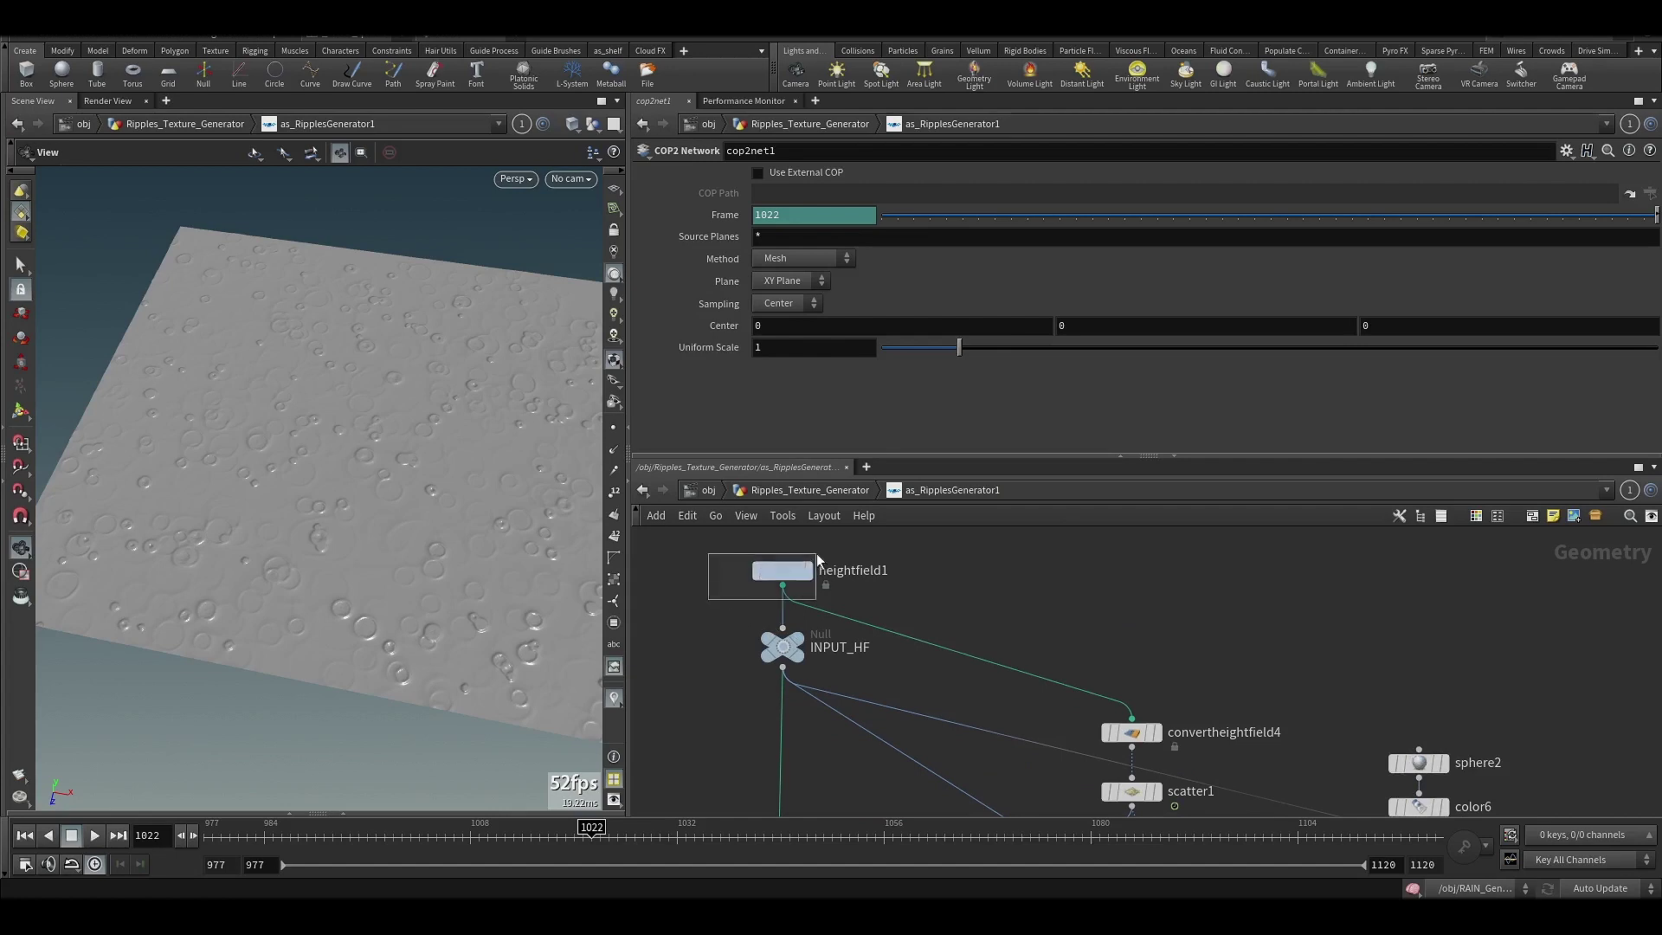
{"action": "left_click_drag", "start_coordinate": [817, 555], "coordinate": [817, 555]}
{"action": "left_click", "coordinate": [807, 570]}
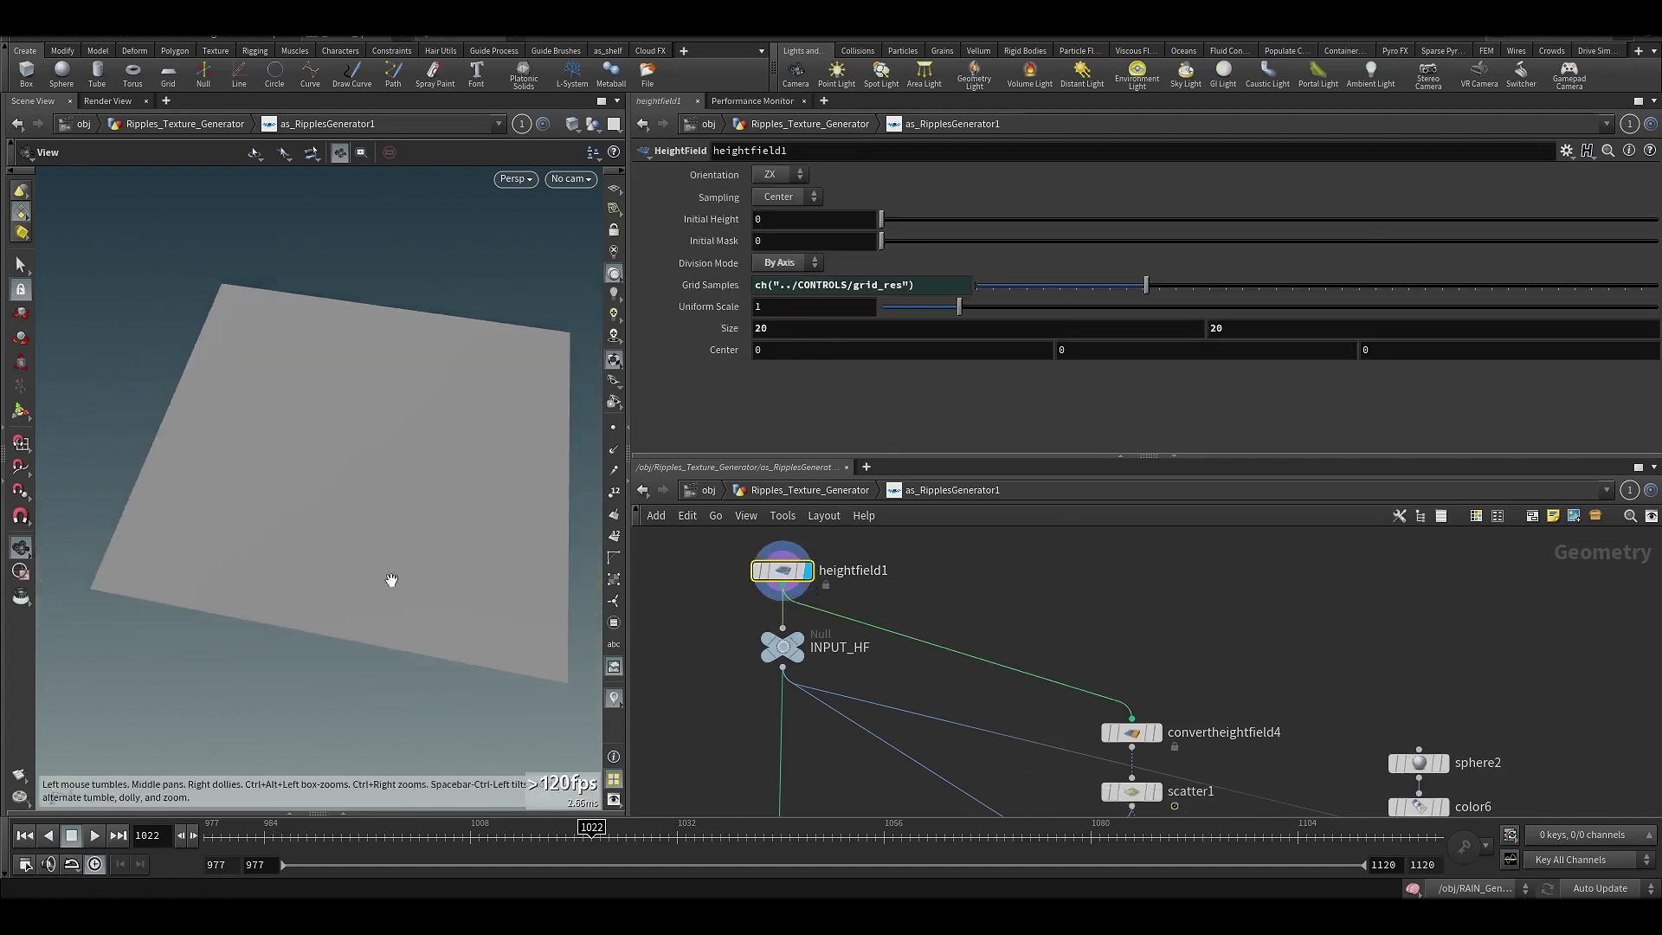
Display heightfield_wrangle1 in the viewport and examine its drop mask code.
{"action": "middle_click_drag", "start_coordinate": [939, 729], "coordinate": [879, 605]}
{"action": "middle_click_drag", "start_coordinate": [987, 677], "coordinate": [953, 657]}
{"action": "middle_click_drag", "start_coordinate": [1030, 729], "coordinate": [1032, 681]}
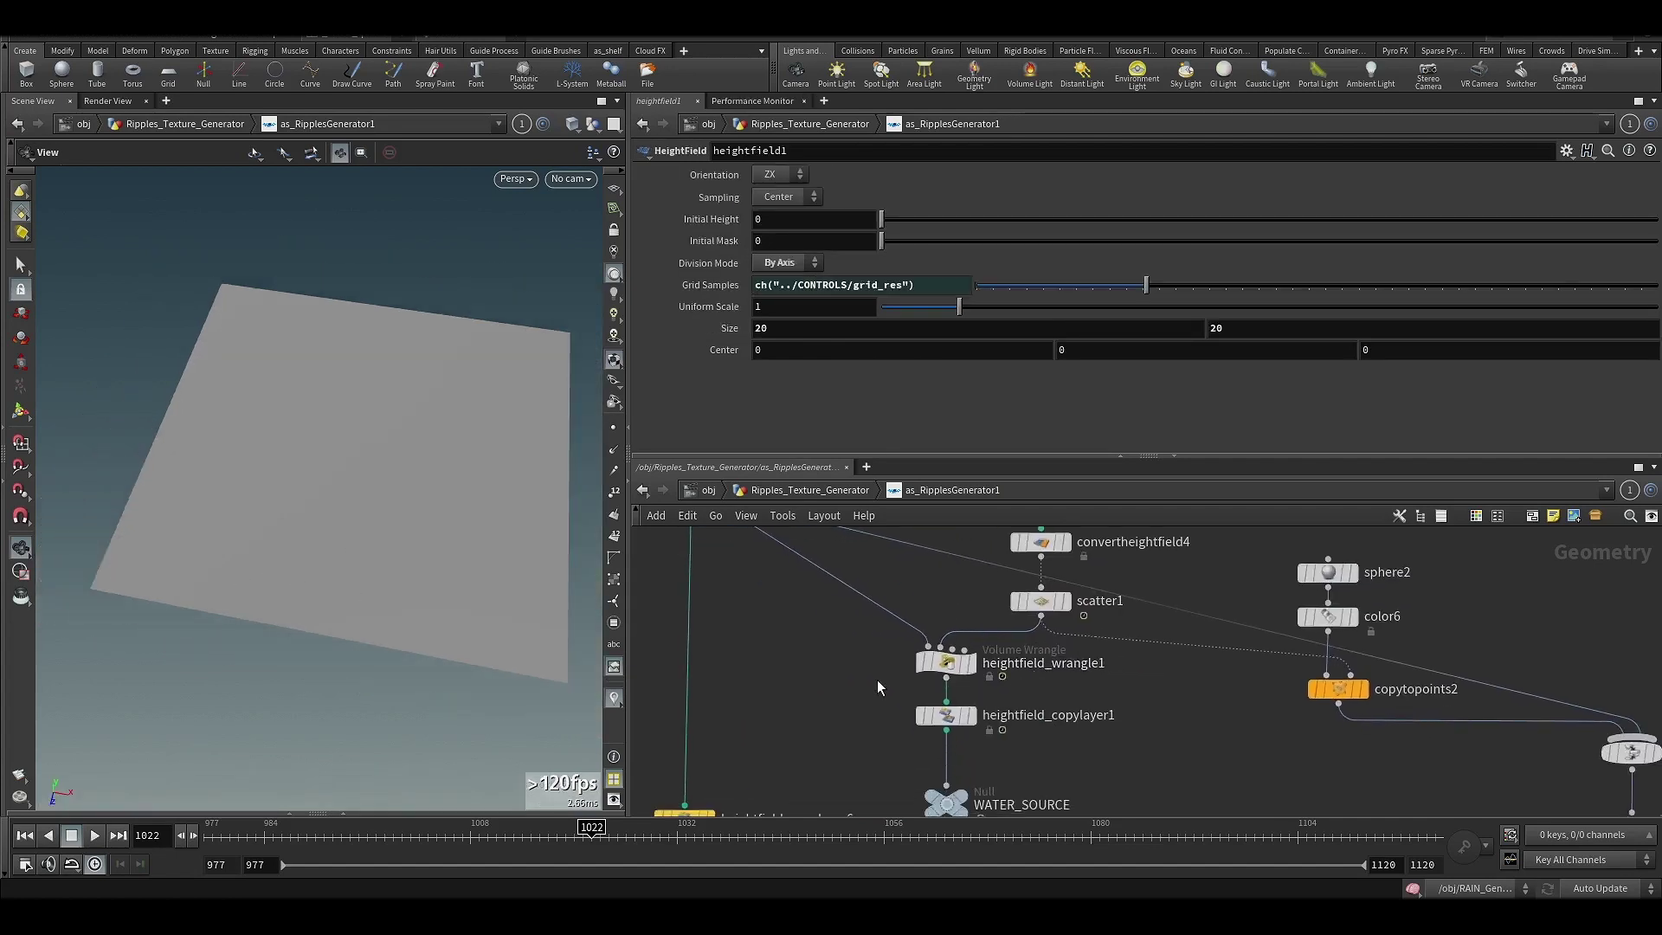
{"action": "left_click", "coordinate": [945, 663]}
{"action": "left_click", "coordinate": [970, 663]}
{"action": "scroll", "coordinate": [358, 508], "scroll_direction": "up", "scroll_amount": 2}
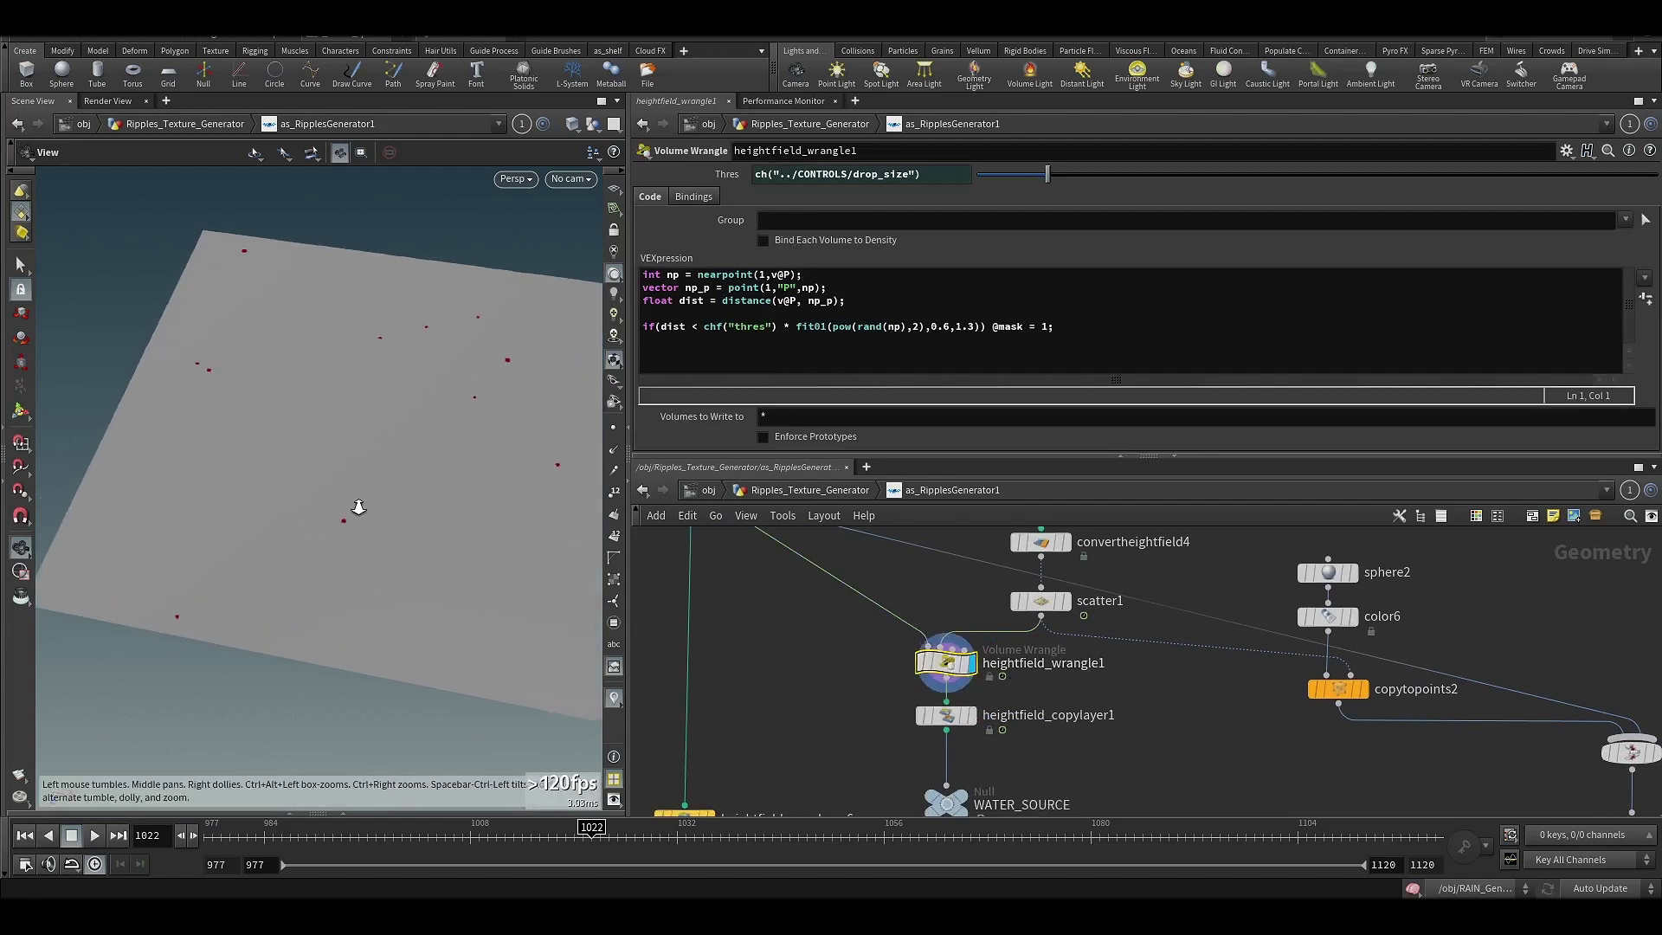
{"action": "mouse_move", "coordinate": [359, 507]}
{"action": "left_mouse_down"}
{"action": "mouse_move", "coordinate": [344, 493]}
{"action": "mouse_move", "coordinate": [349, 508]}
{"action": "left_mouse_up"}
Select the solver3 node further down the ripple network and display it in the viewport.
{"action": "middle_click_drag", "start_coordinate": [1119, 746], "coordinate": [1083, 699]}
{"action": "scroll", "coordinate": [1202, 713], "scroll_direction": "down", "scroll_amount": 3}
{"action": "middle_click_drag", "start_coordinate": [1227, 776], "coordinate": [1216, 558]}
{"action": "scroll", "coordinate": [961, 598], "scroll_direction": "up", "scroll_amount": 3}
{"action": "left_click", "coordinate": [960, 582]}
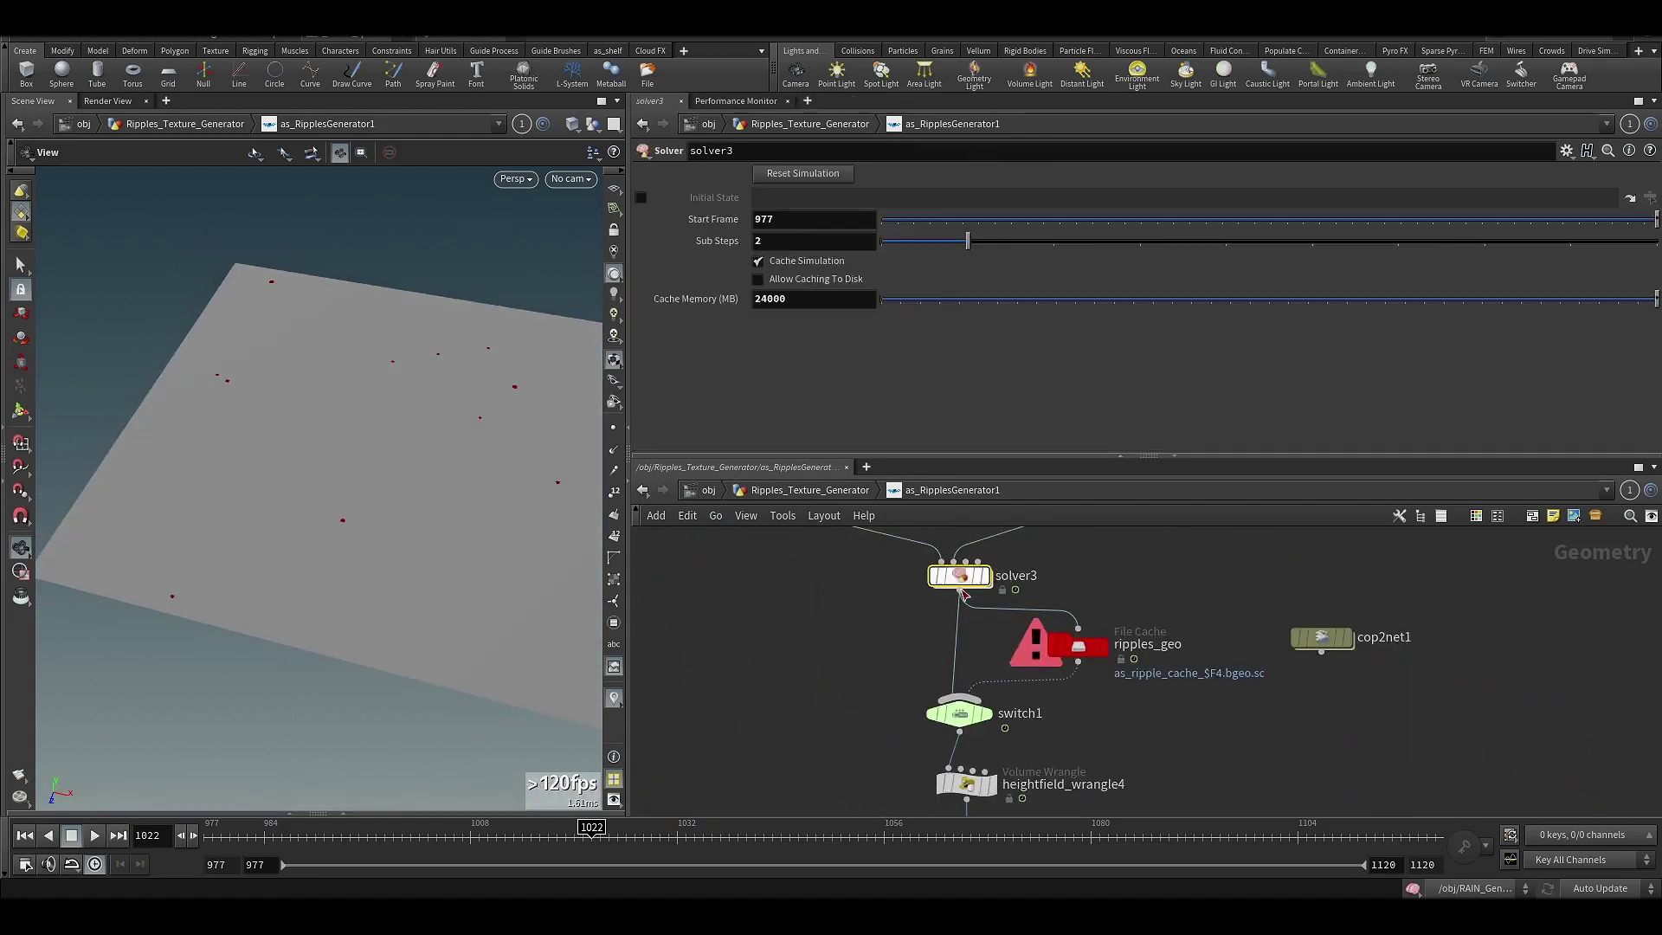
{"action": "left_click", "coordinate": [985, 575]}
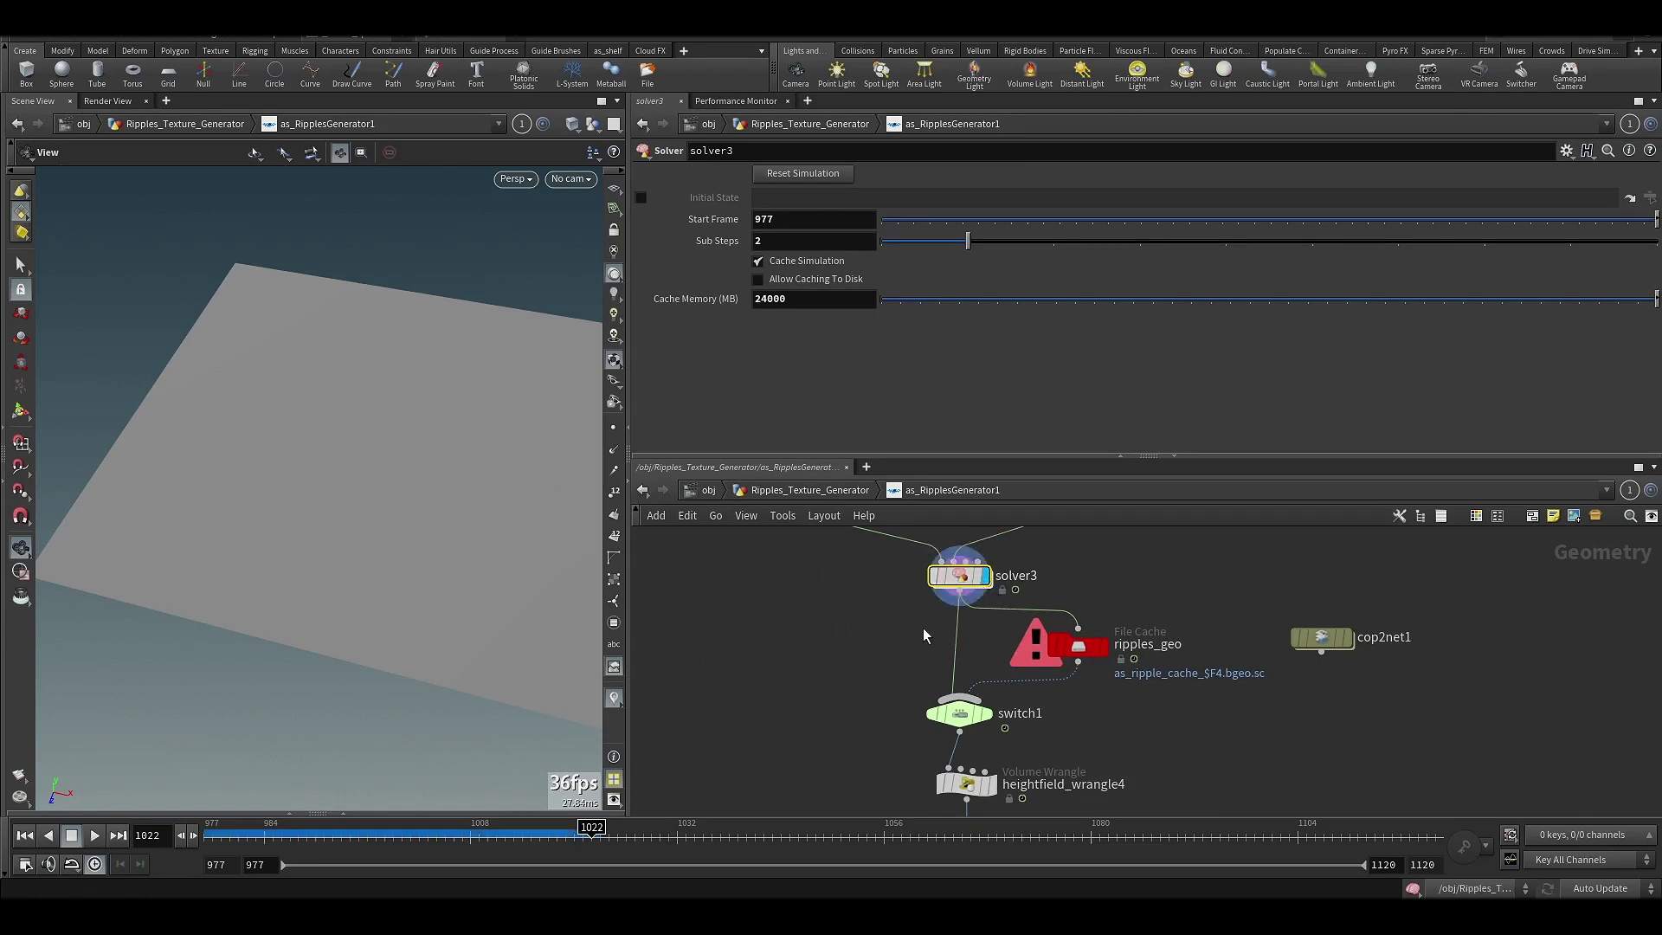
Rewind the simulation to frame 977 and scrub it forward to frame 1008, viewing the solver result from a lower angle.
{"action": "left_click", "coordinate": [208, 833]}
{"action": "mouse_move", "coordinate": [209, 833]}
{"action": "left_mouse_down"}
{"action": "mouse_move", "coordinate": [379, 834]}
{"action": "mouse_move", "coordinate": [205, 834]}
{"action": "left_mouse_up"}
{"action": "scroll", "coordinate": [921, 771], "scroll_direction": "down", "scroll_amount": 3}
{"action": "middle_click_drag", "start_coordinate": [921, 770], "coordinate": [910, 590]}
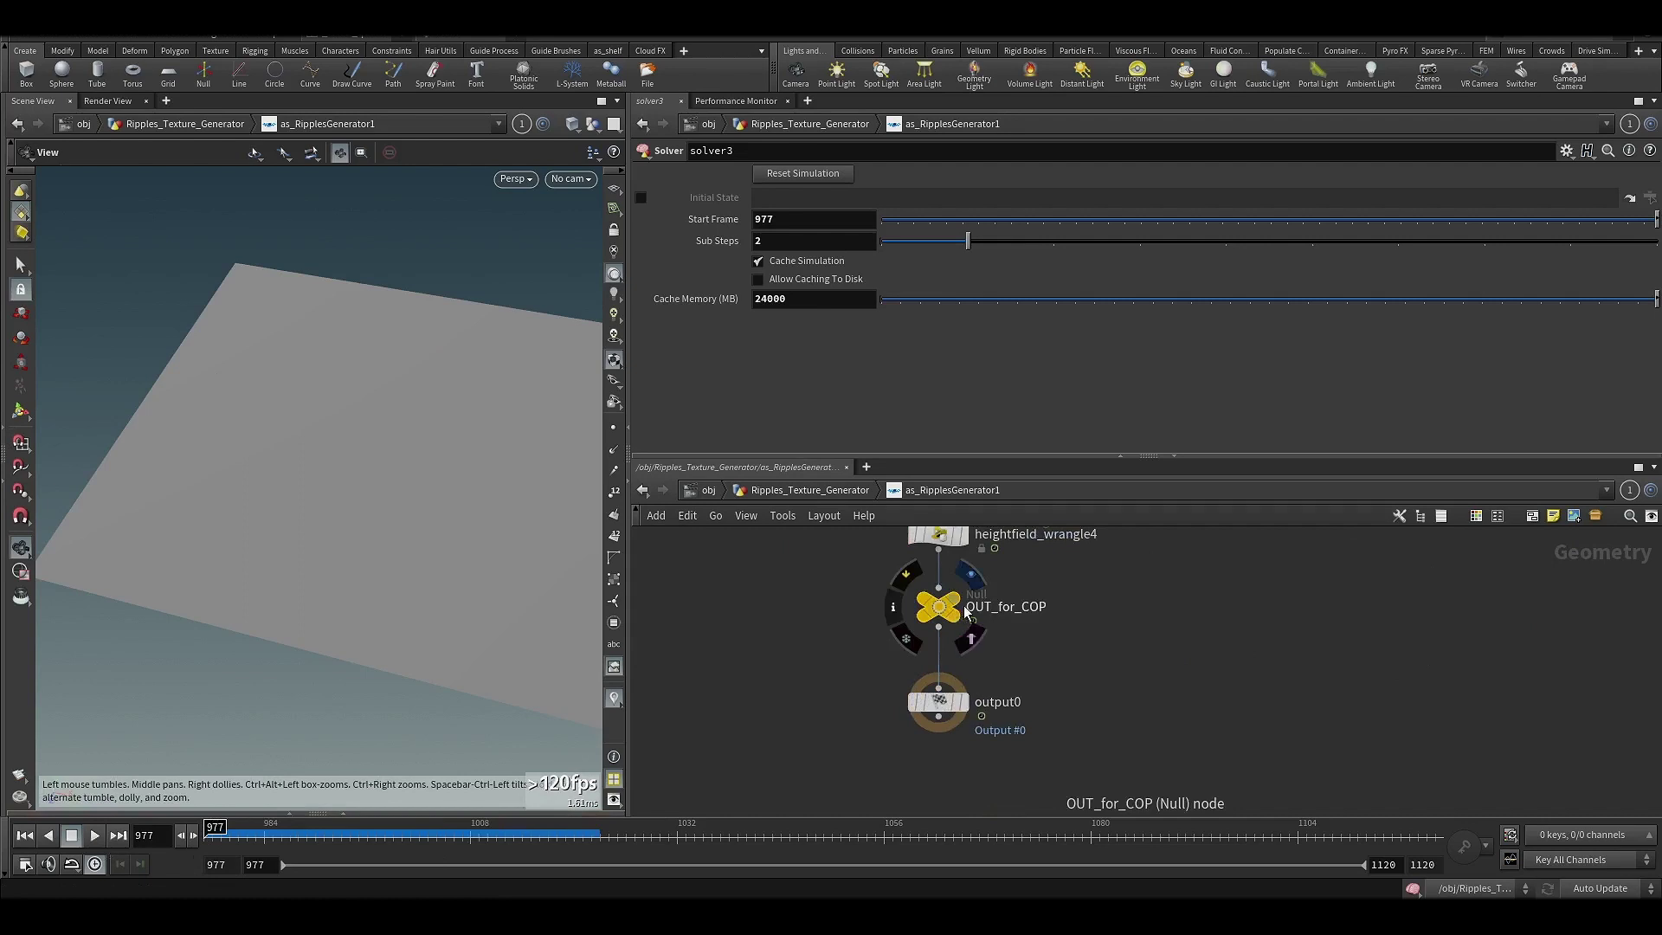
{"action": "left_click_drag", "start_coordinate": [218, 833], "coordinate": [470, 832]}
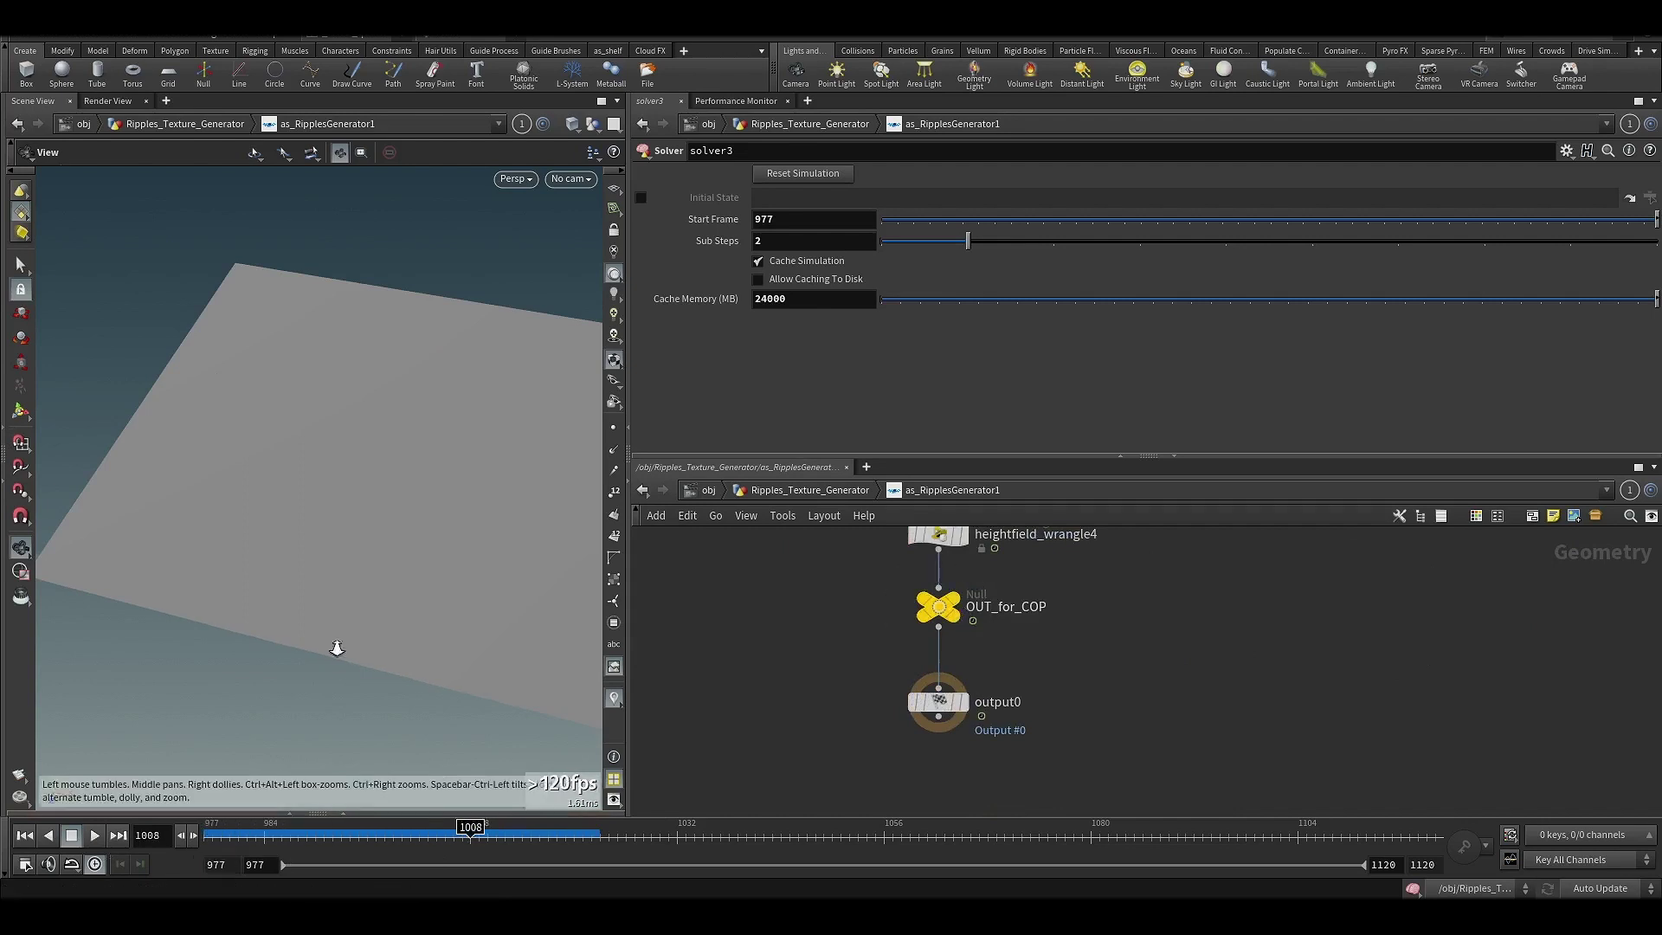
{"action": "left_click_drag", "start_coordinate": [334, 650], "coordinate": [333, 585]}
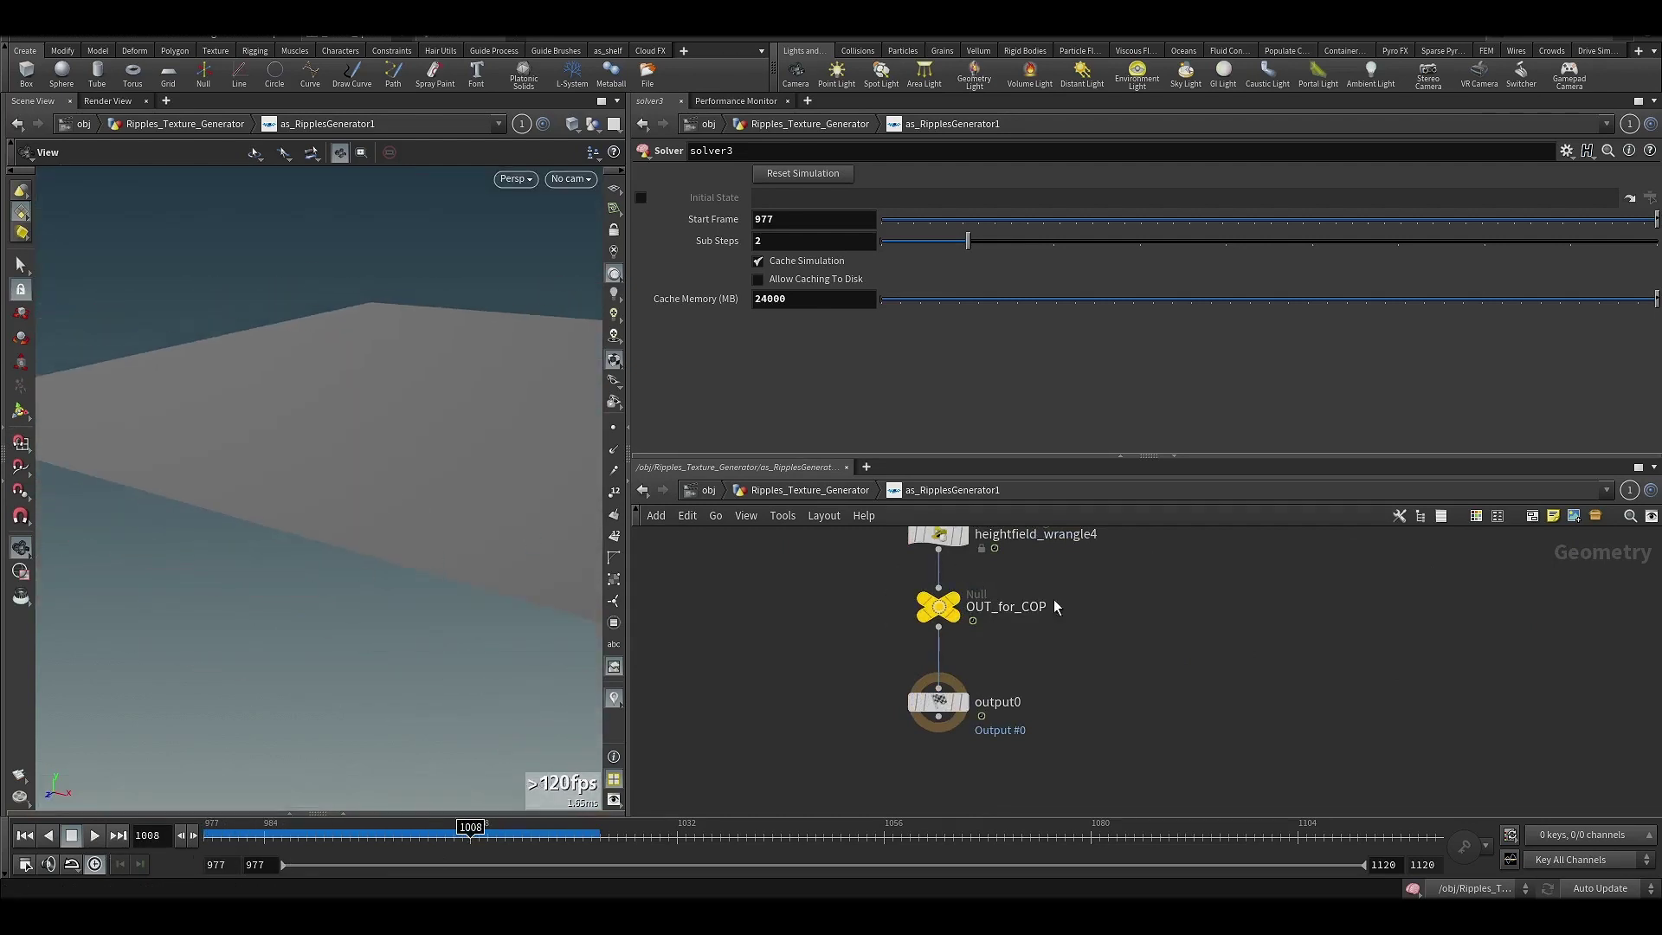
Display heightfield_wrangle4, scrub the simulation to frame 1010 and inspect the ripples up close from a low angle.
{"action": "left_click", "coordinate": [961, 534]}
{"action": "mouse_move", "coordinate": [438, 508]}
{"action": "right_mouse_down"}
{"action": "mouse_move", "coordinate": [454, 490]}
{"action": "mouse_move", "coordinate": [424, 518]}
{"action": "right_mouse_up"}
{"action": "middle_click_drag", "start_coordinate": [424, 484], "coordinate": [308, 546]}
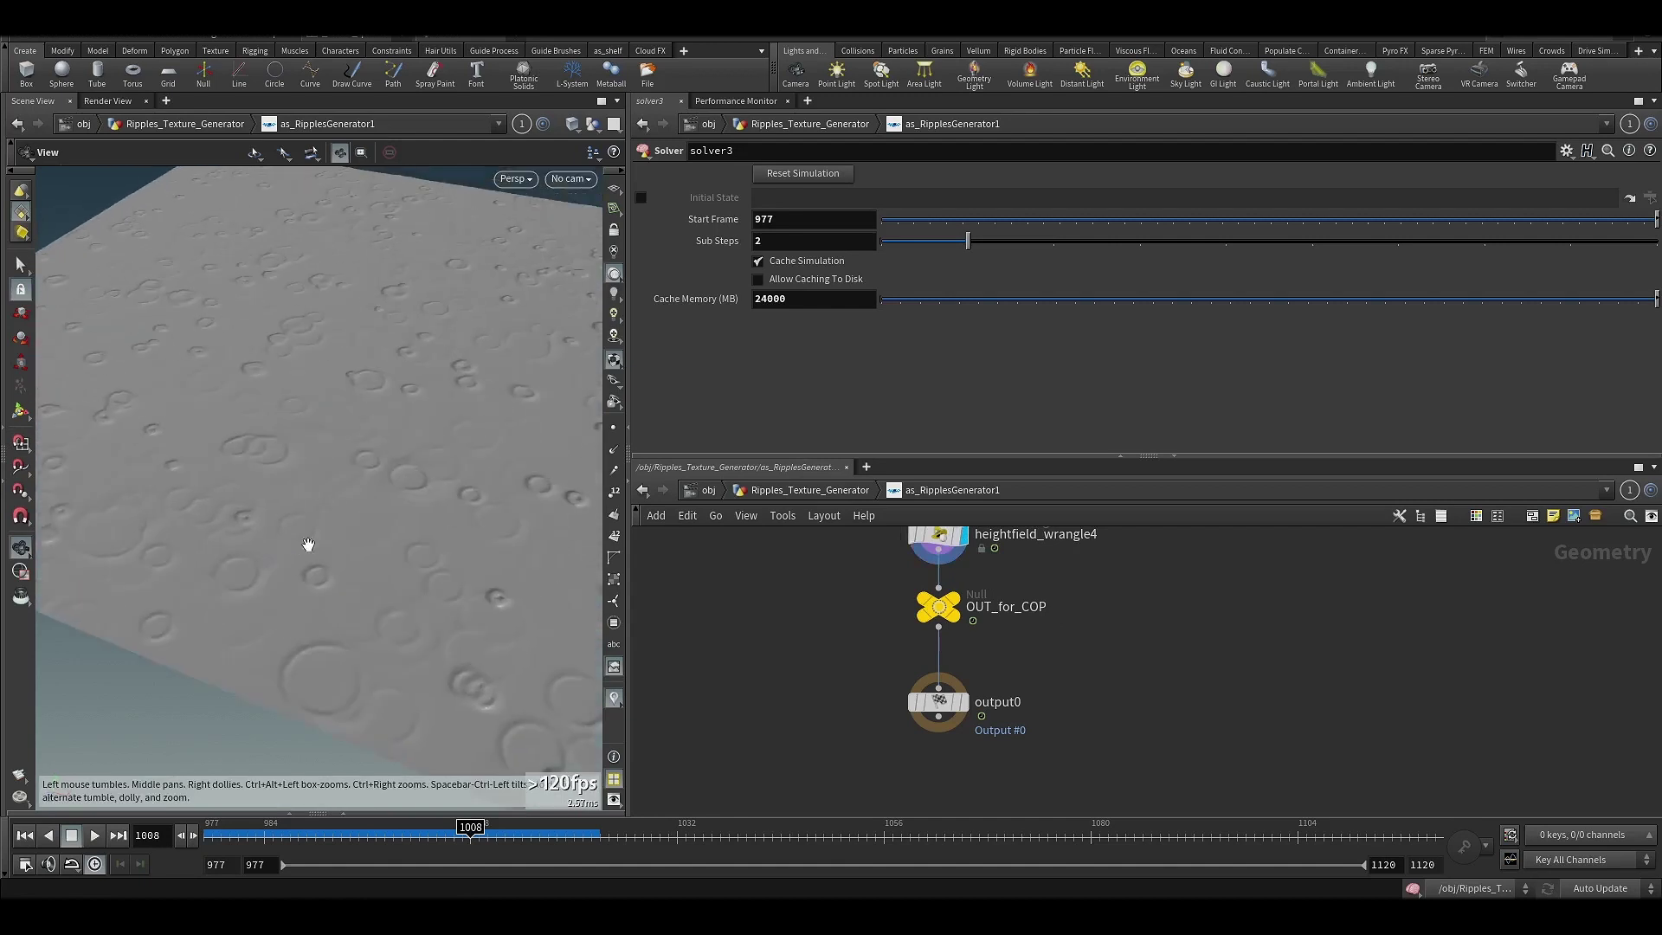
{"action": "right_click_drag", "start_coordinate": [365, 541], "coordinate": [322, 597]}
{"action": "left_click_drag", "start_coordinate": [276, 836], "coordinate": [487, 832]}
{"action": "left_click_drag", "start_coordinate": [502, 755], "coordinate": [431, 649]}
{"action": "scroll", "coordinate": [431, 649], "scroll_direction": "up", "scroll_amount": 2}
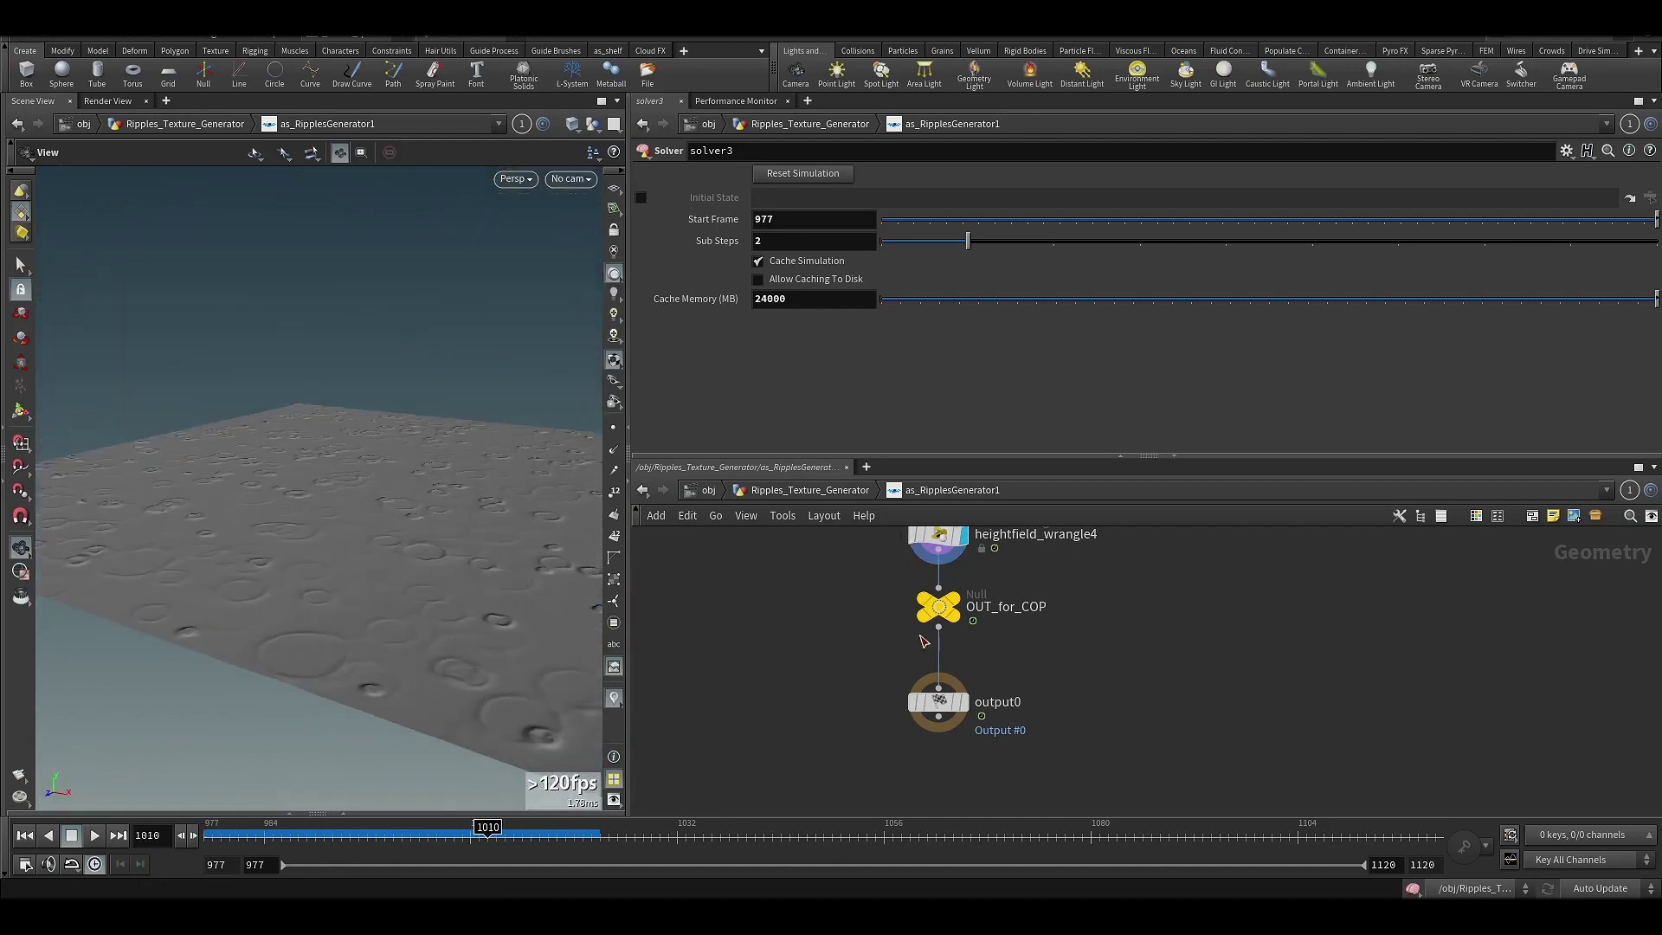
Go inside solver3 and examine the VEX code of its compute_flux wrangle and the note beside it.
{"action": "scroll", "coordinate": [1269, 641], "scroll_direction": "down", "scroll_amount": 3}
{"action": "middle_click_drag", "start_coordinate": [1243, 642], "coordinate": [1077, 735]}
{"action": "scroll", "coordinate": [995, 628], "scroll_direction": "up", "scroll_amount": 1}
{"action": "scroll", "coordinate": [1021, 599], "scroll_direction": "up", "scroll_amount": 3}
{"action": "middle_click_drag", "start_coordinate": [1021, 599], "coordinate": [1038, 674]}
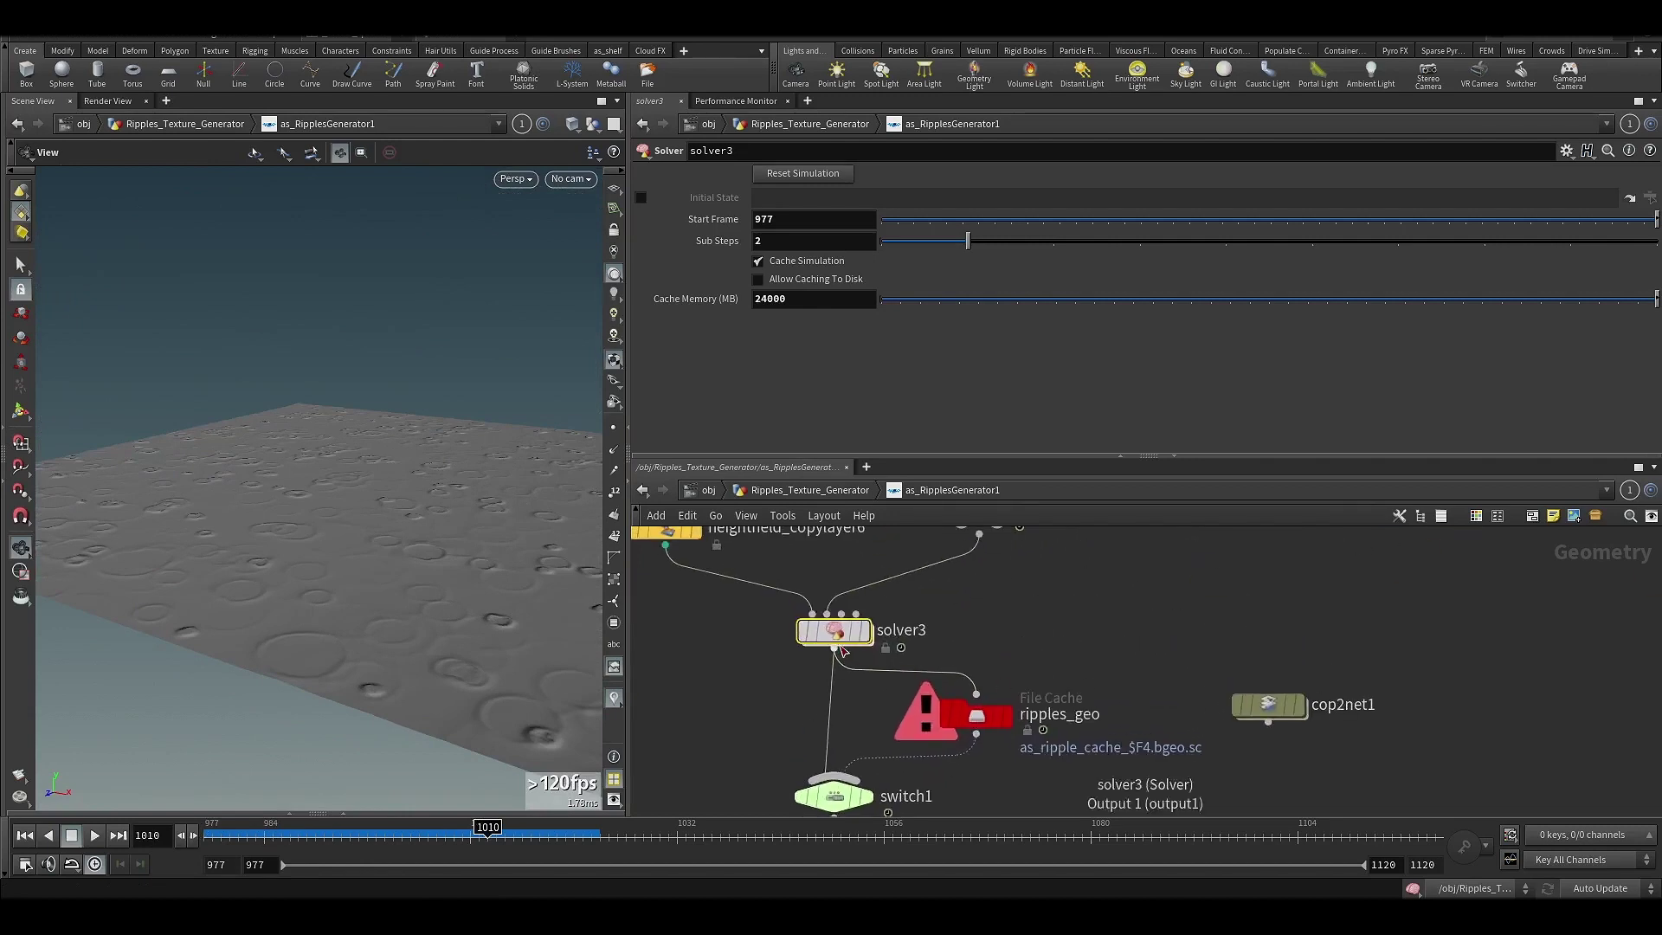
{"action": "double_click", "coordinate": [832, 629]}
{"action": "left_click_drag", "start_coordinate": [874, 614], "coordinate": [979, 641]}
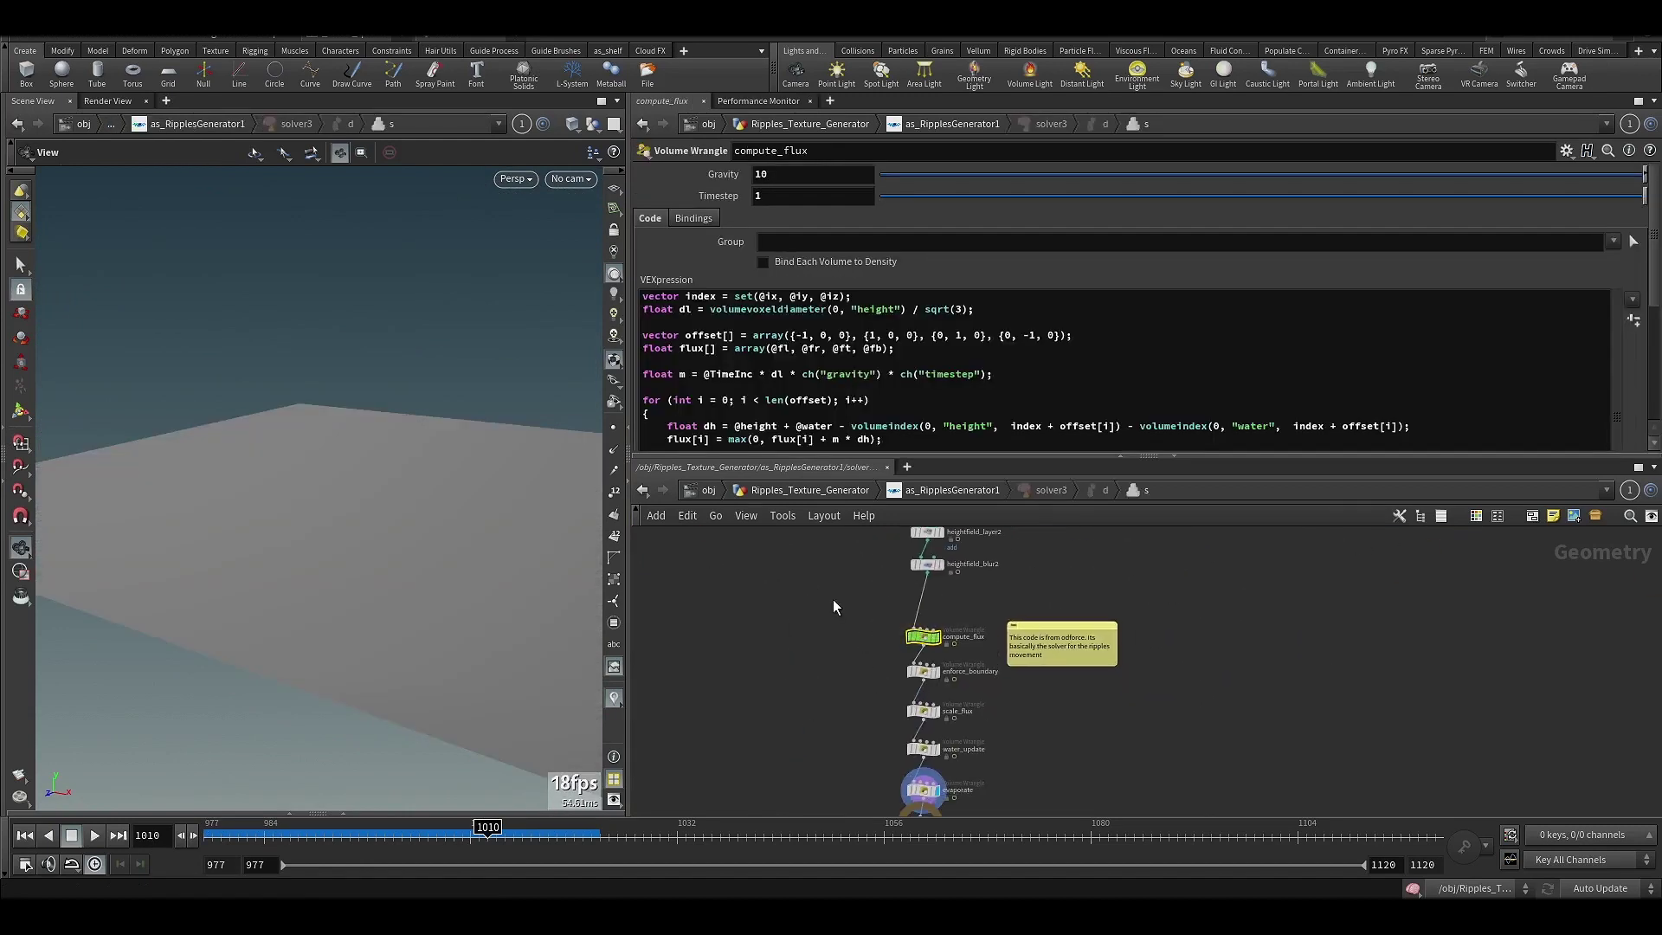
{"action": "left_click_drag", "start_coordinate": [987, 455], "coordinate": [1019, 516]}
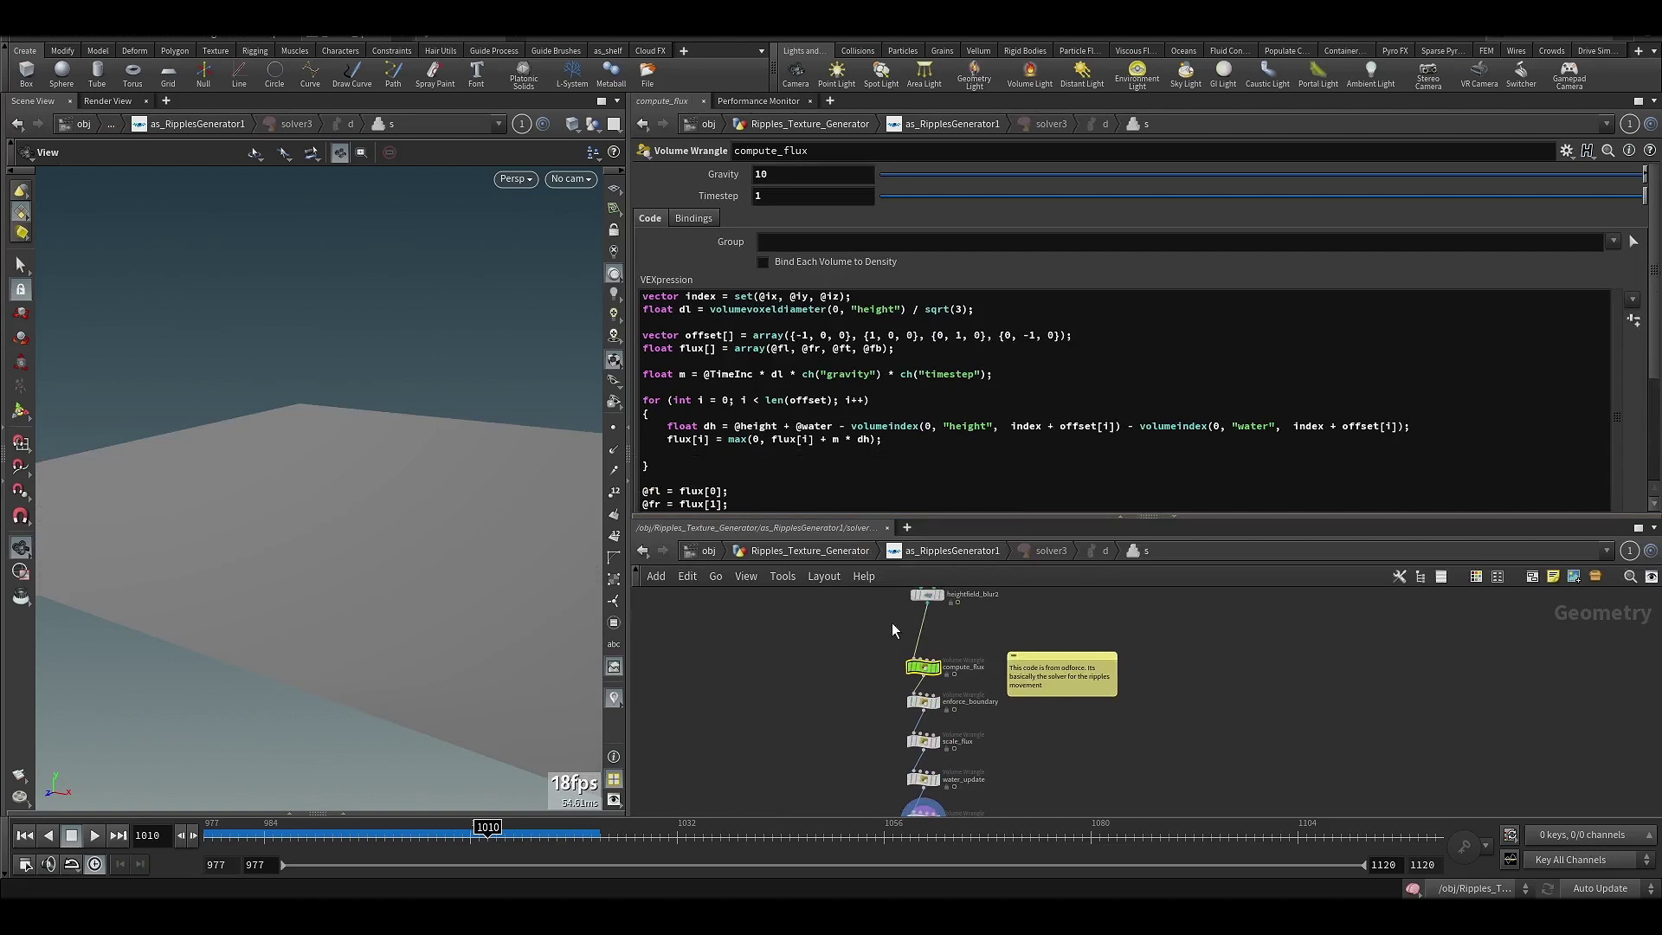
{"action": "scroll", "coordinate": [858, 649], "scroll_direction": "up", "scroll_amount": 3}
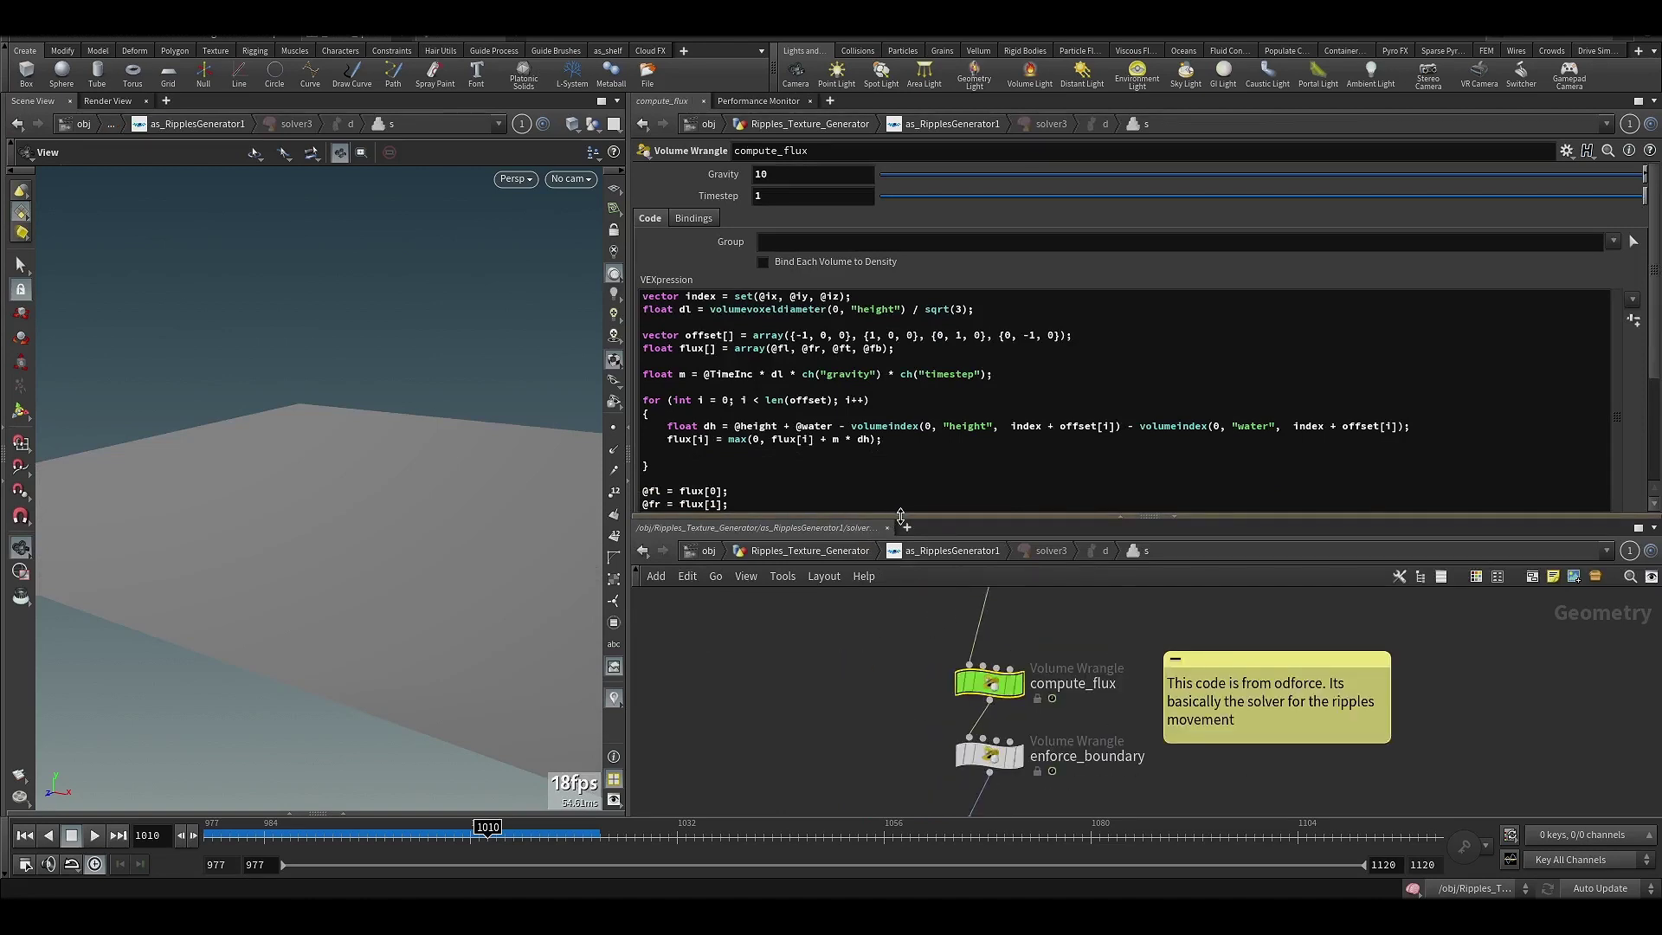
{"action": "left_click_drag", "start_coordinate": [901, 517], "coordinate": [902, 485]}
{"action": "scroll", "coordinate": [930, 626], "scroll_direction": "down", "scroll_amount": 5}
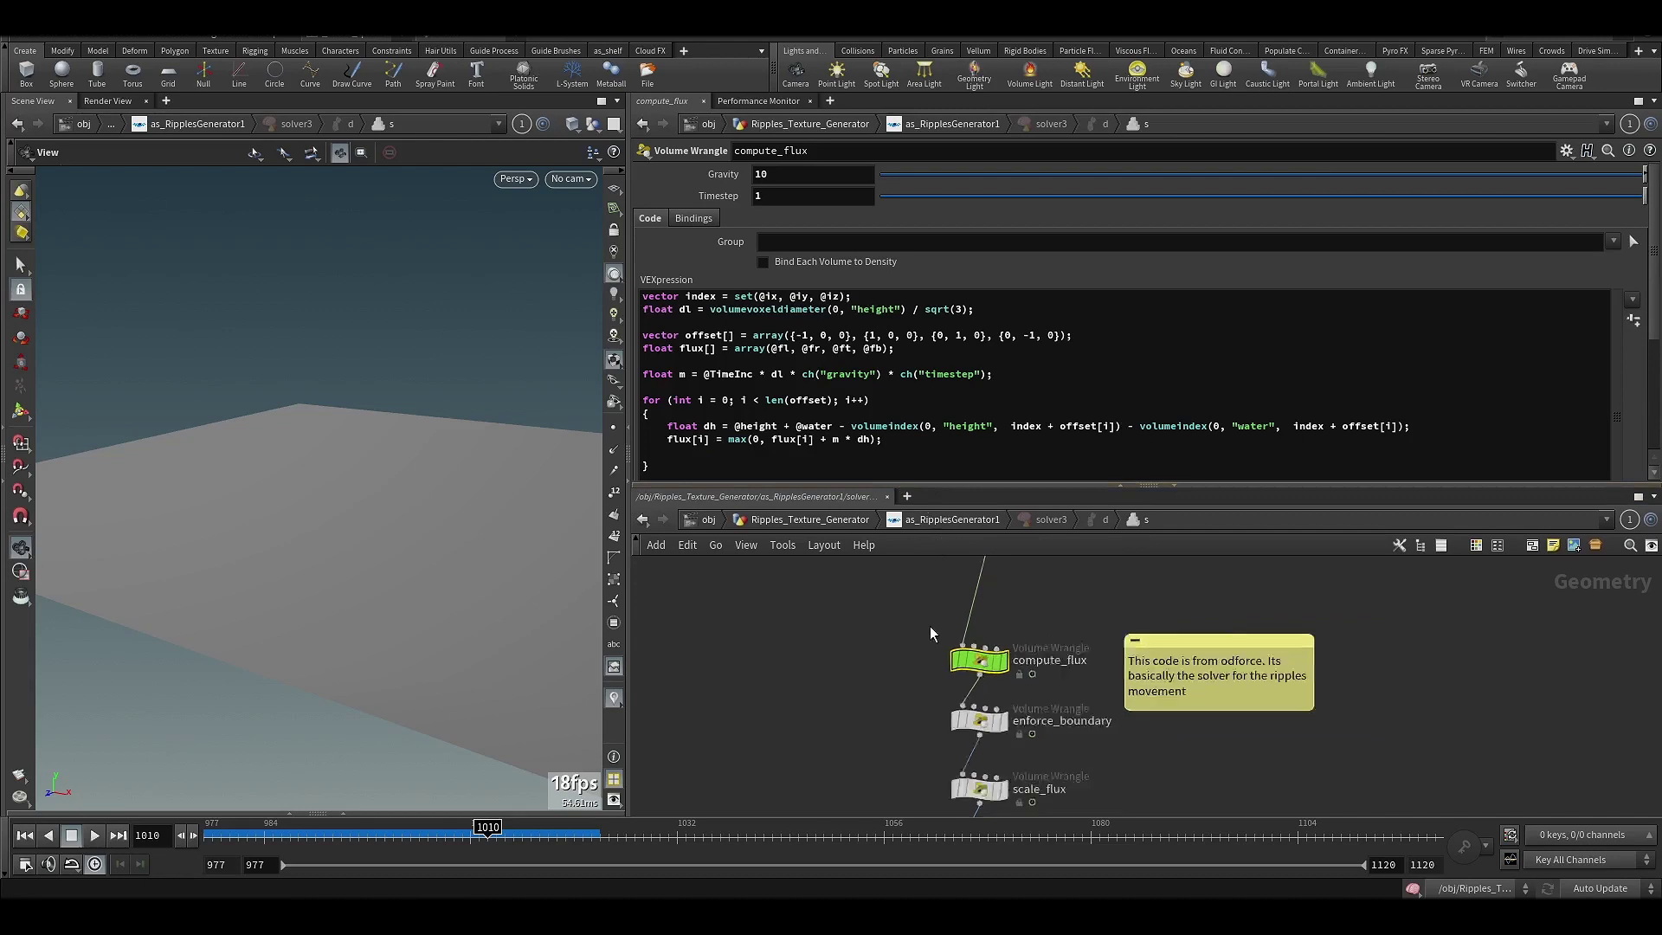
{"action": "middle_click_drag", "start_coordinate": [838, 616], "coordinate": [746, 683]}
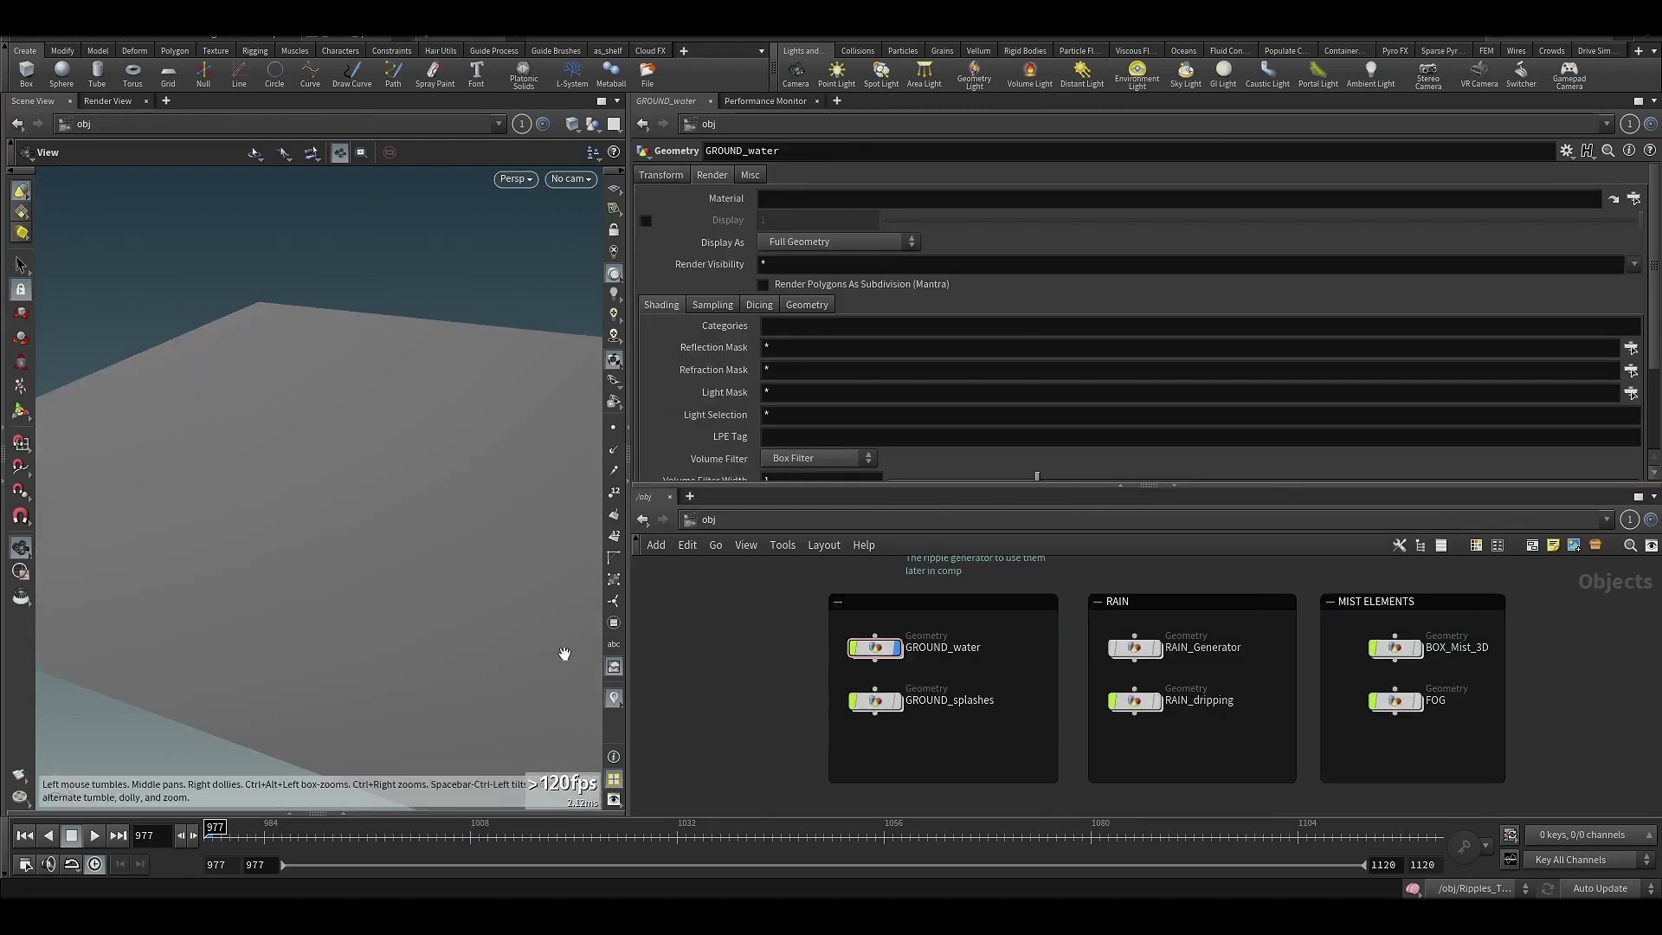
Go inside the GROUND_water object and examine the settings of its uvtransform1 node.
{"action": "left_click_drag", "start_coordinate": [565, 654], "coordinate": [468, 606]}
{"action": "double_click", "coordinate": [866, 651]}
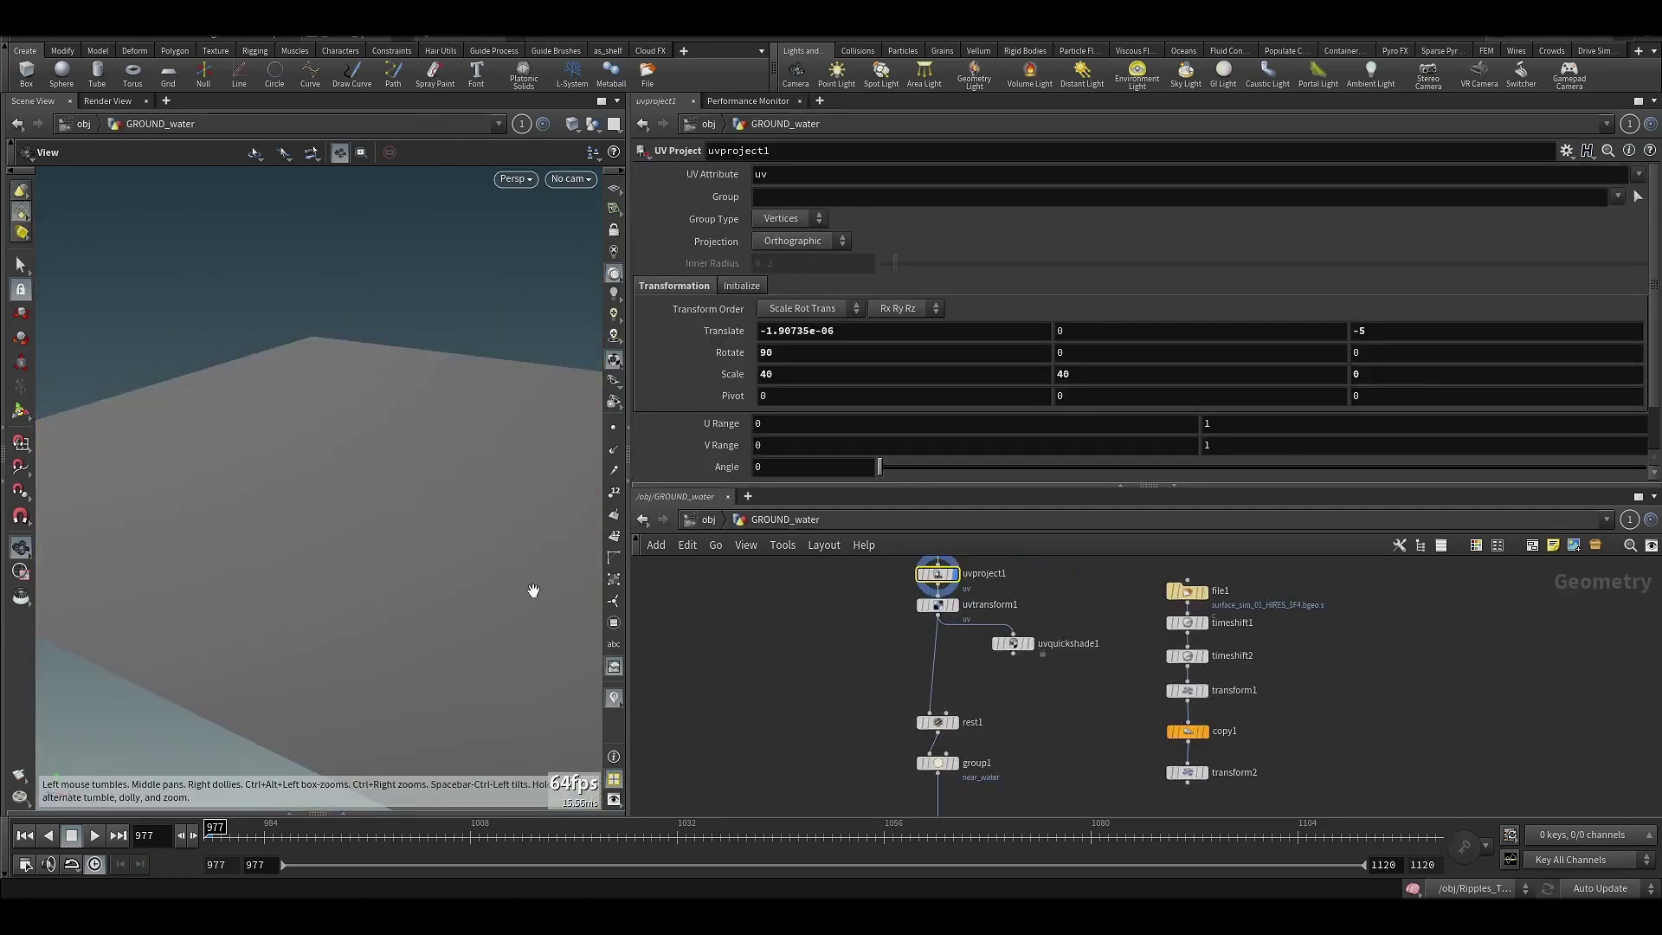
{"action": "middle_click_drag", "start_coordinate": [839, 612], "coordinate": [825, 684]}
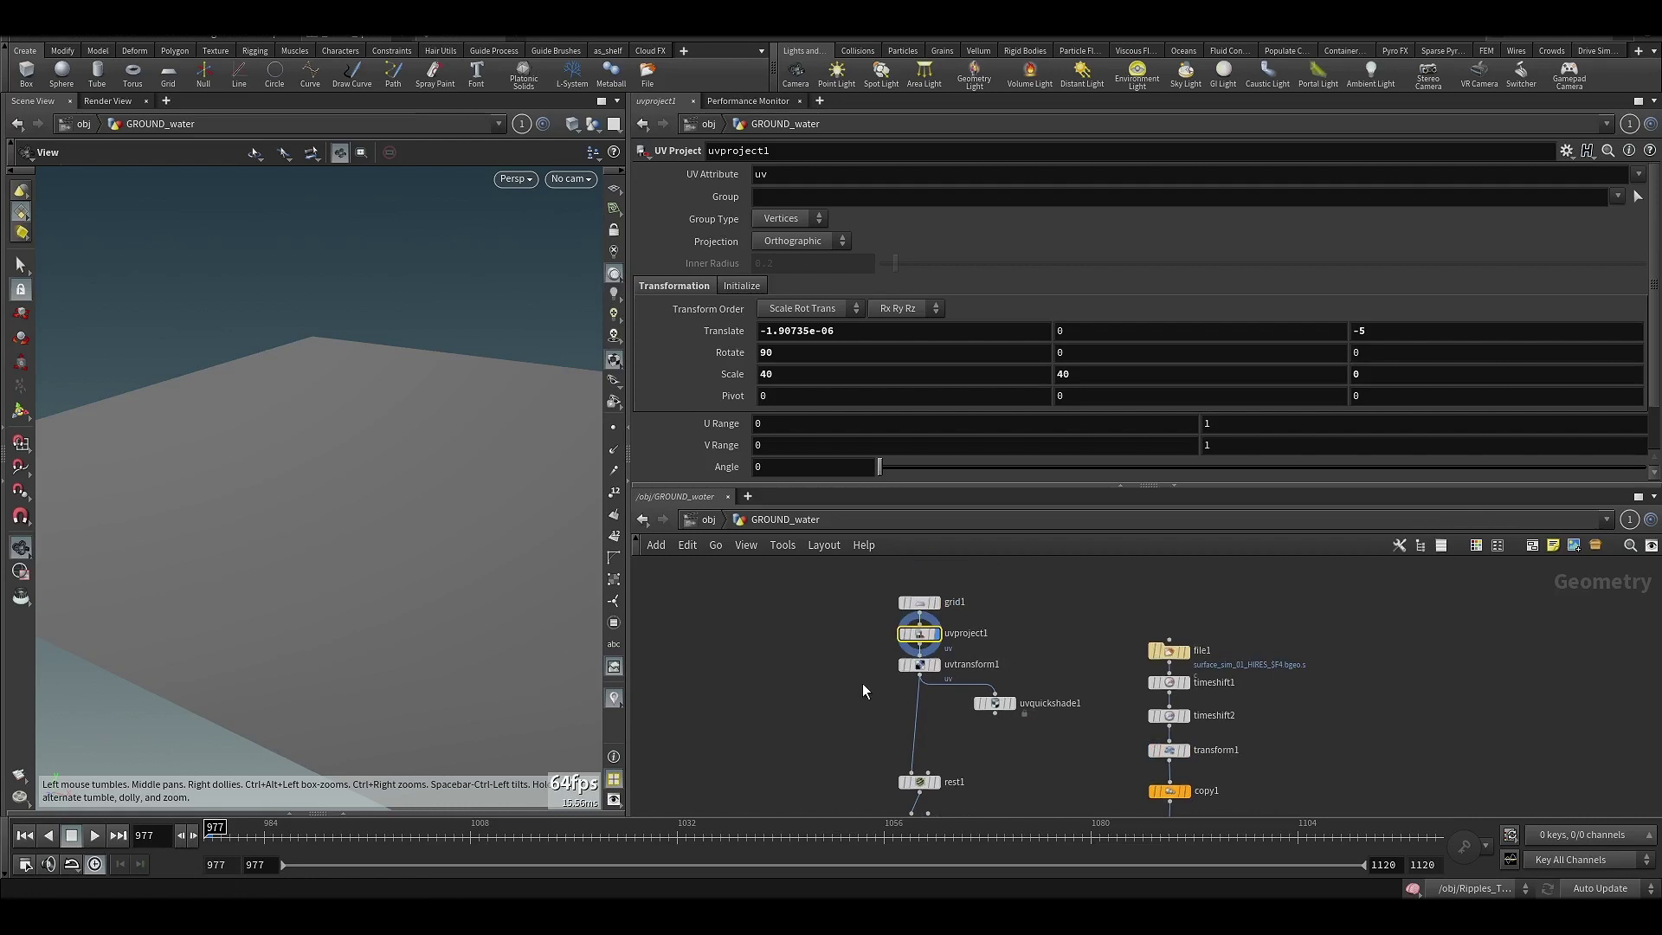
{"action": "left_click", "coordinate": [920, 665]}
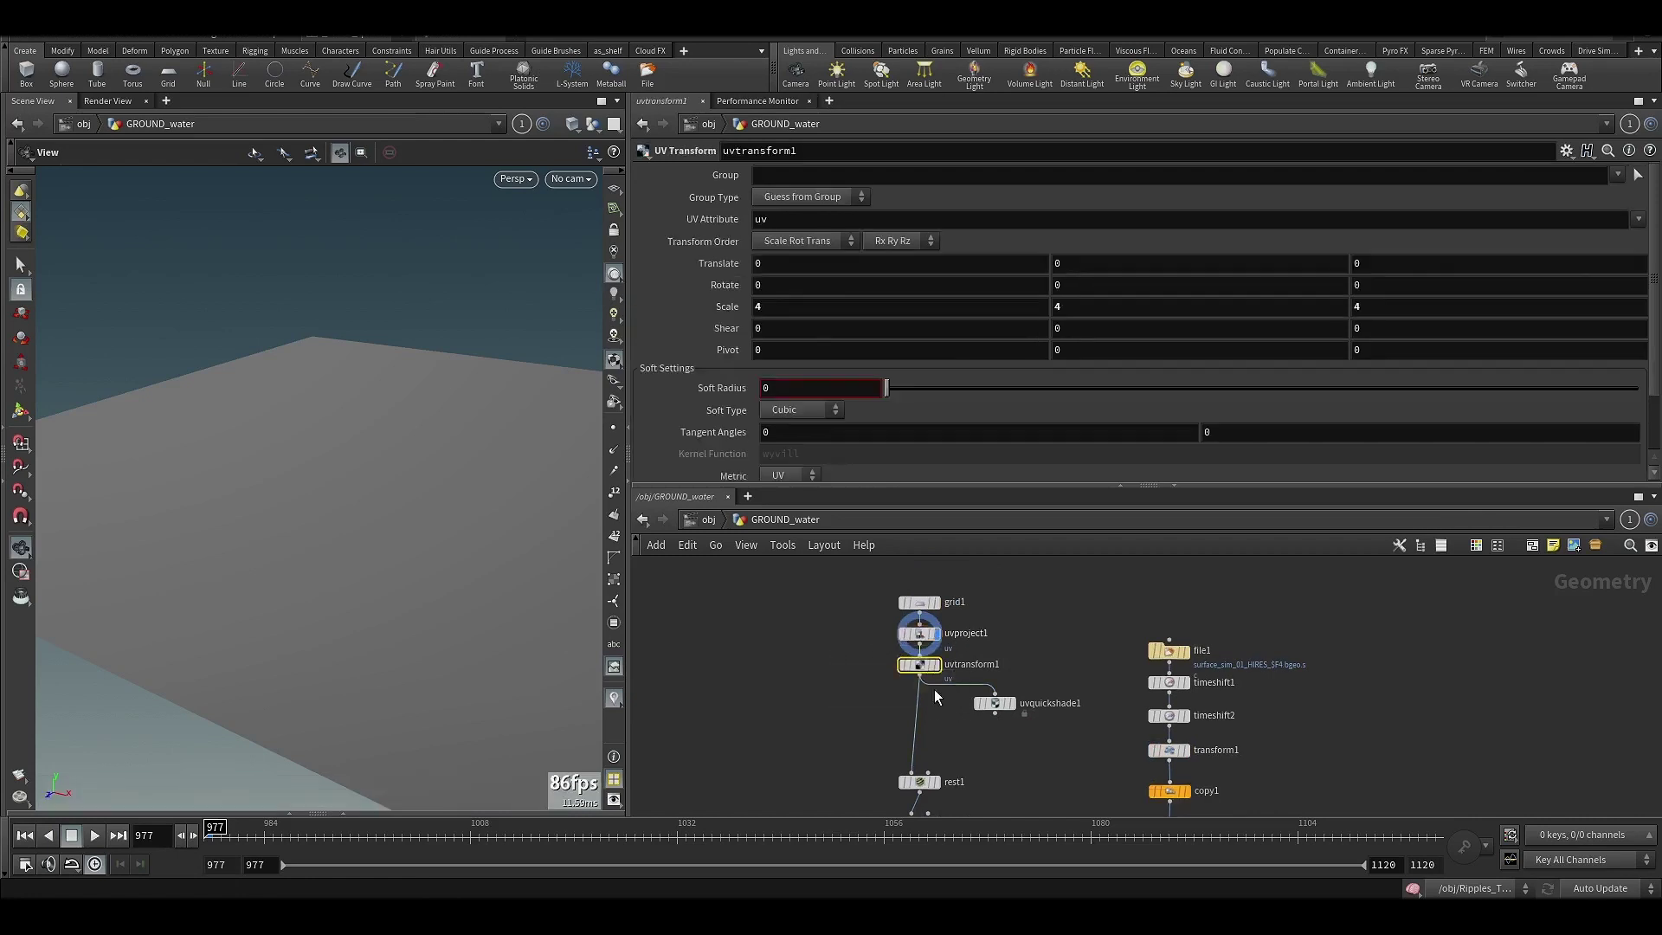
{"action": "middle_click_drag", "start_coordinate": [818, 705], "coordinate": [772, 684]}
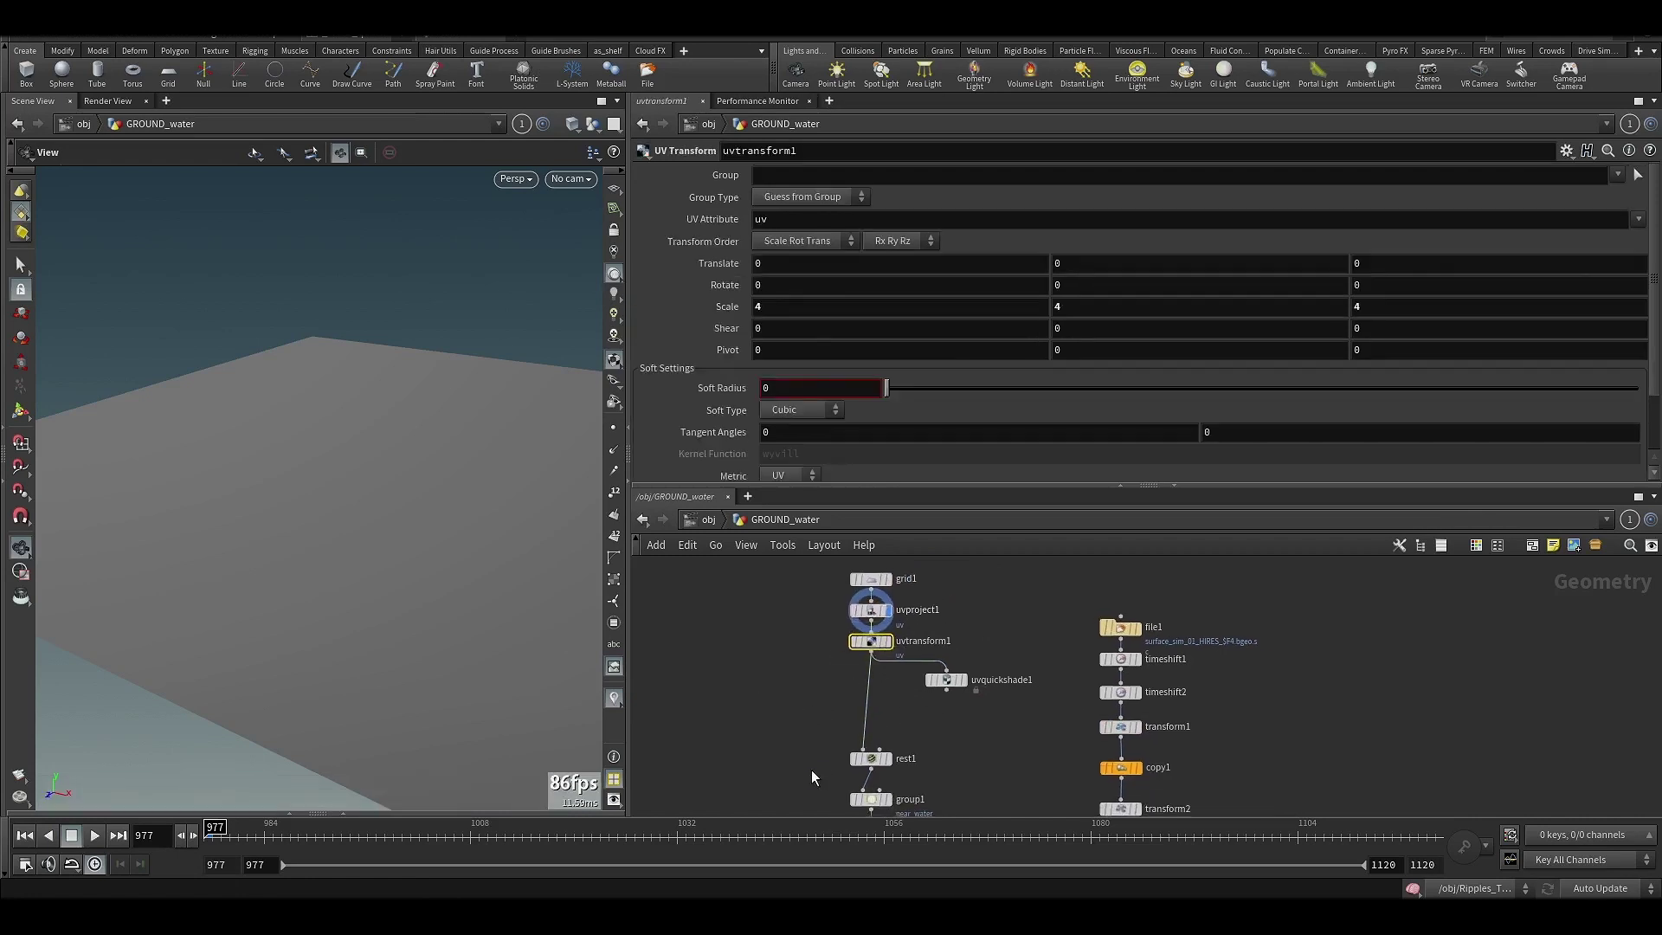
{"action": "middle_click_drag", "start_coordinate": [812, 770], "coordinate": [848, 652]}
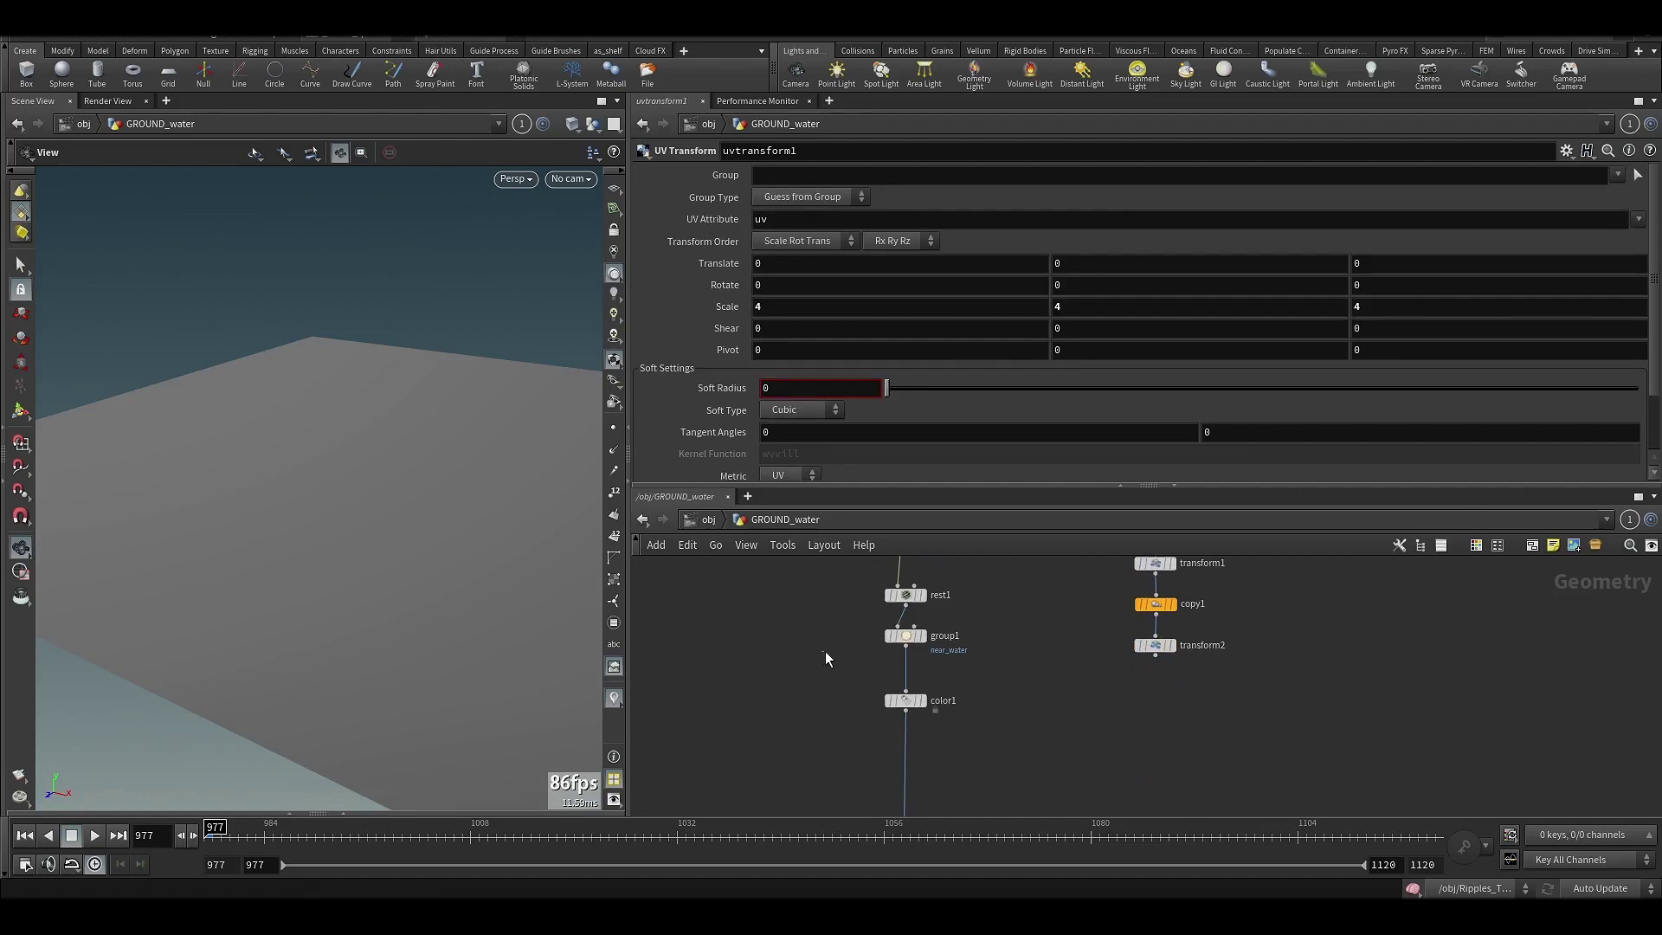
Display the group1 node with its near_water bounding region, followed by the color1 node.
{"action": "left_click", "coordinate": [919, 637]}
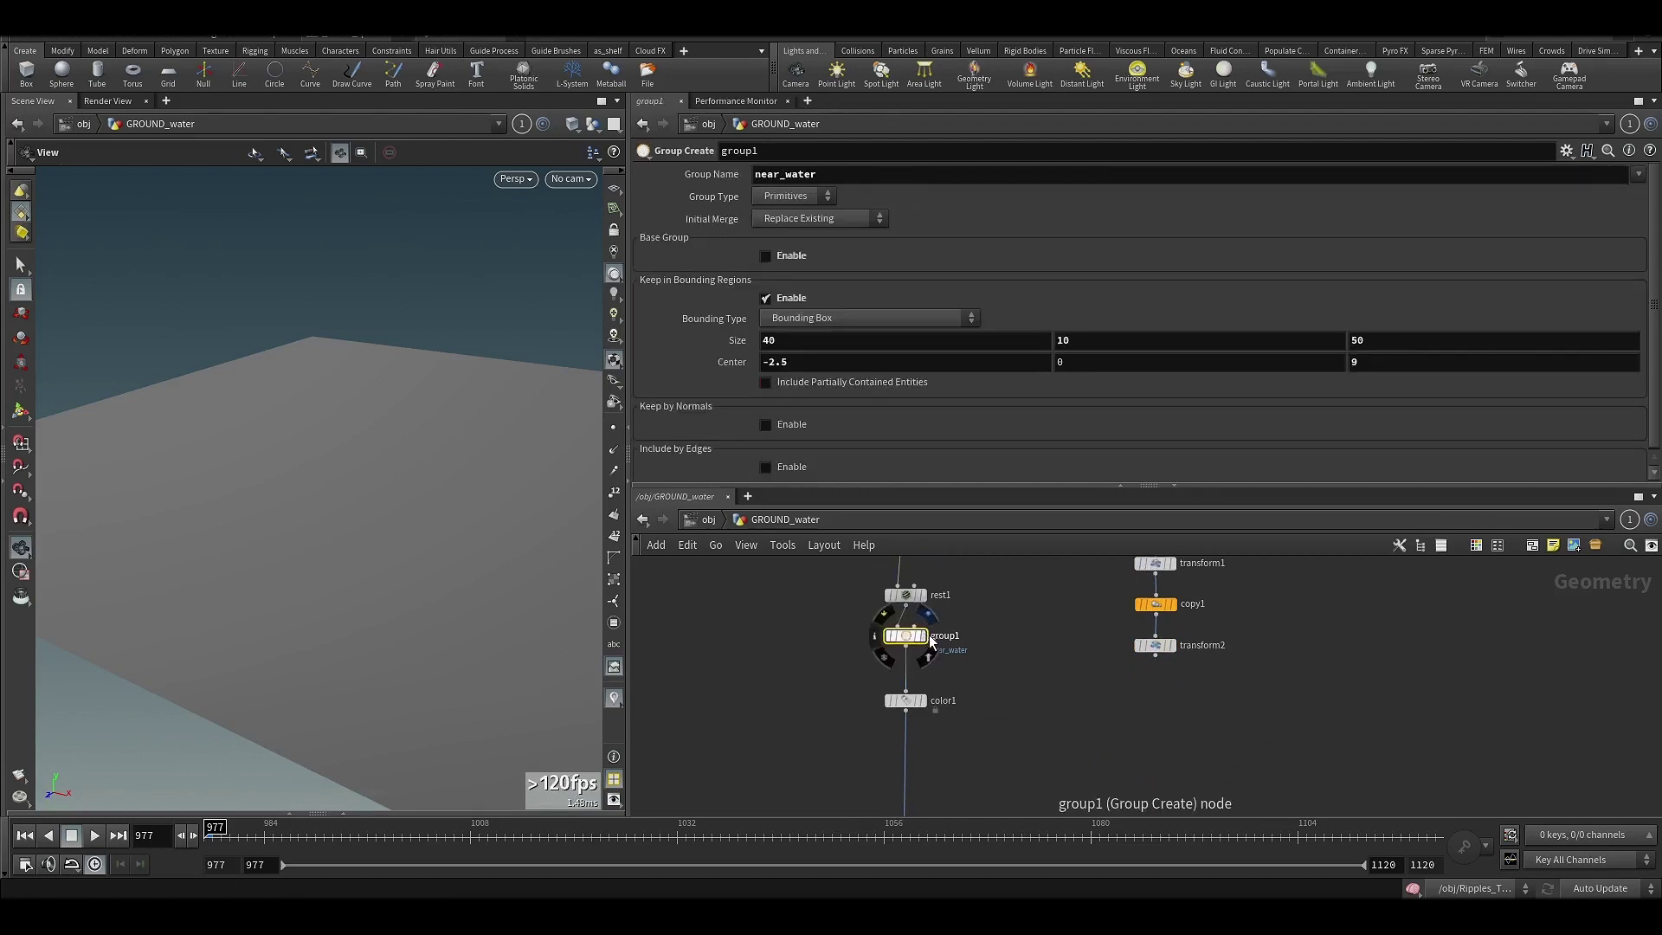
{"action": "left_click", "coordinate": [923, 637]}
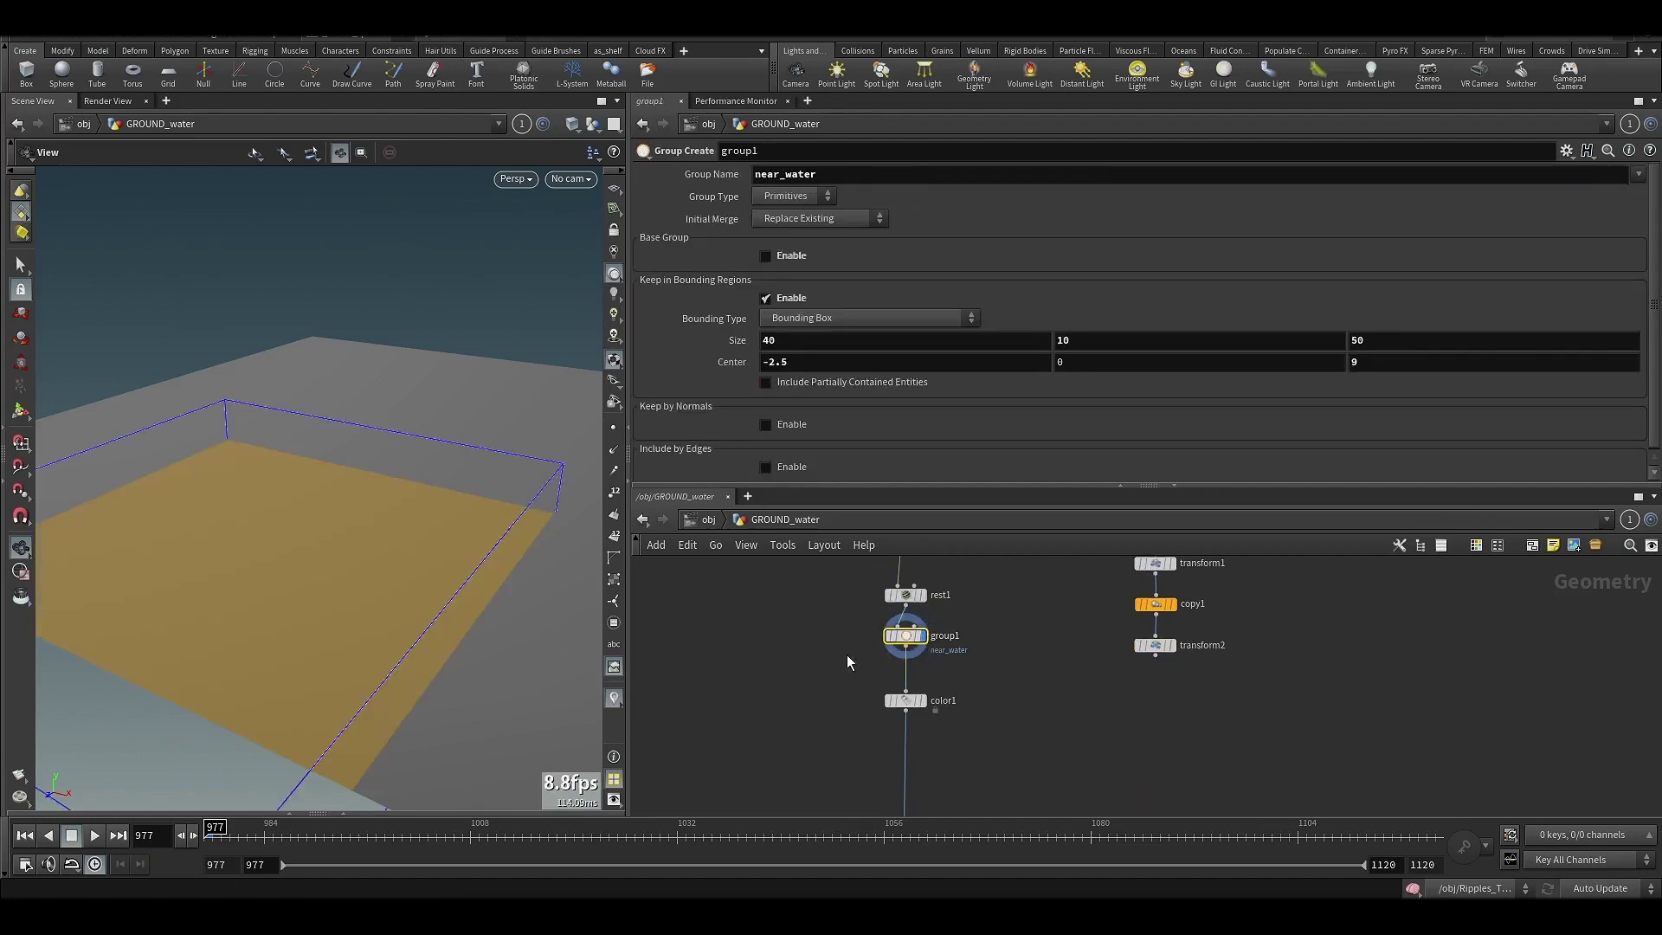
{"action": "left_click", "coordinate": [921, 700]}
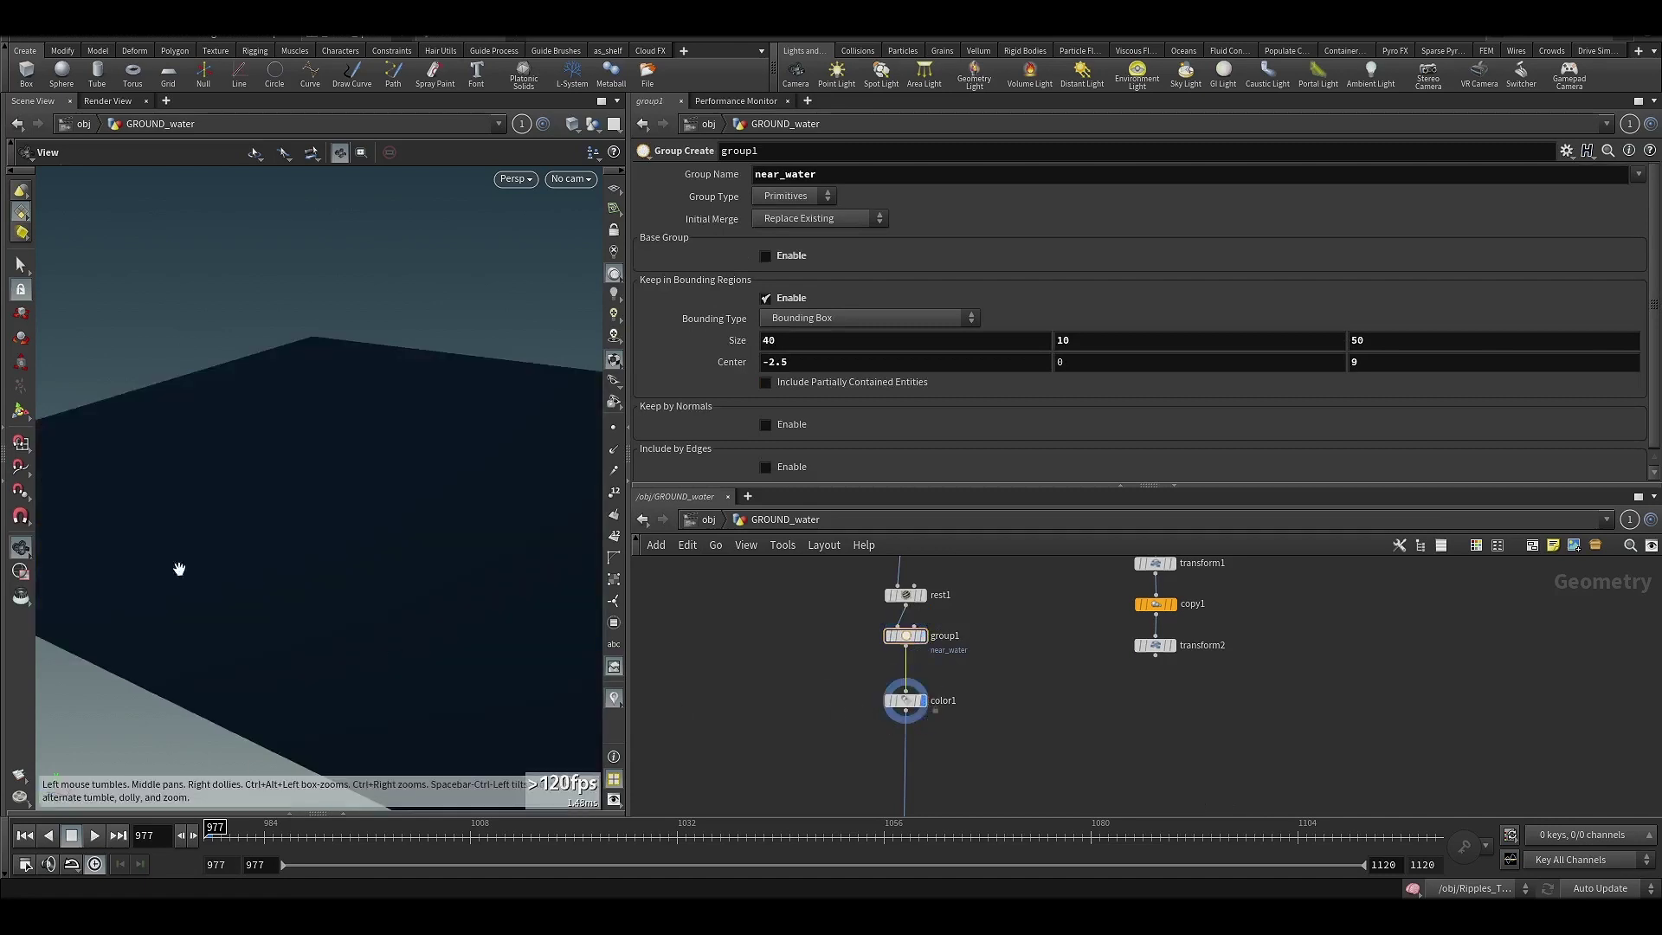
{"action": "left_click_drag", "start_coordinate": [310, 550], "coordinate": [311, 552]}
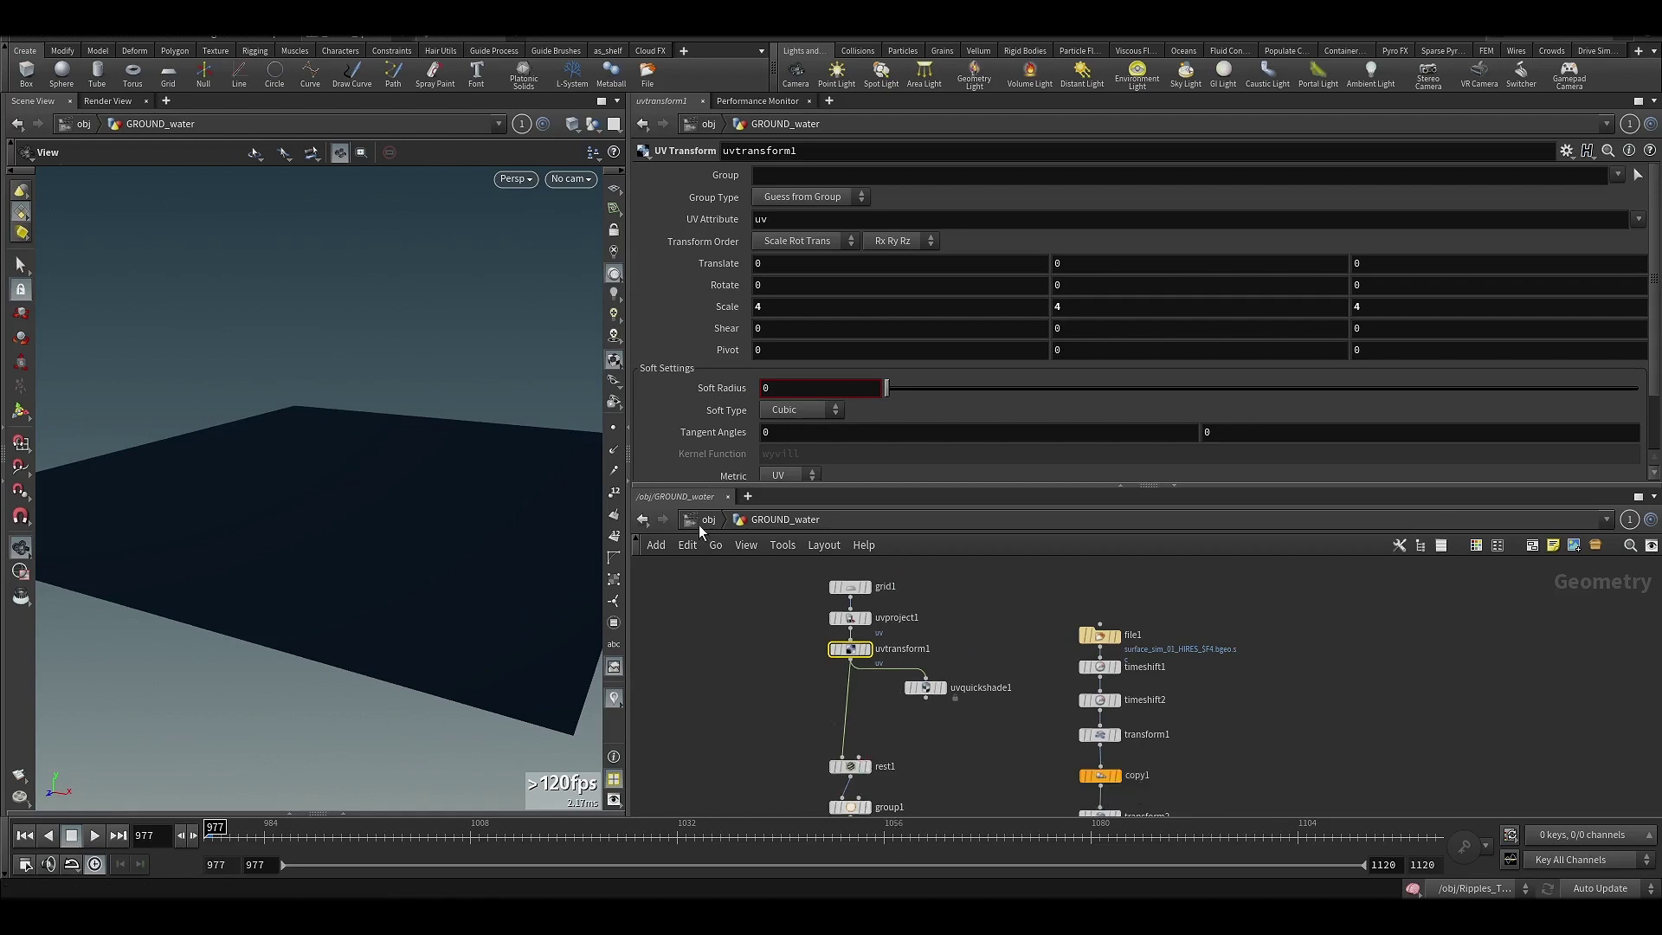
Return to the obj level and go inside the GROUND_splashes object.
{"action": "left_click_drag", "start_coordinate": [375, 557], "coordinate": [402, 643]}
{"action": "key", "text": "u"}
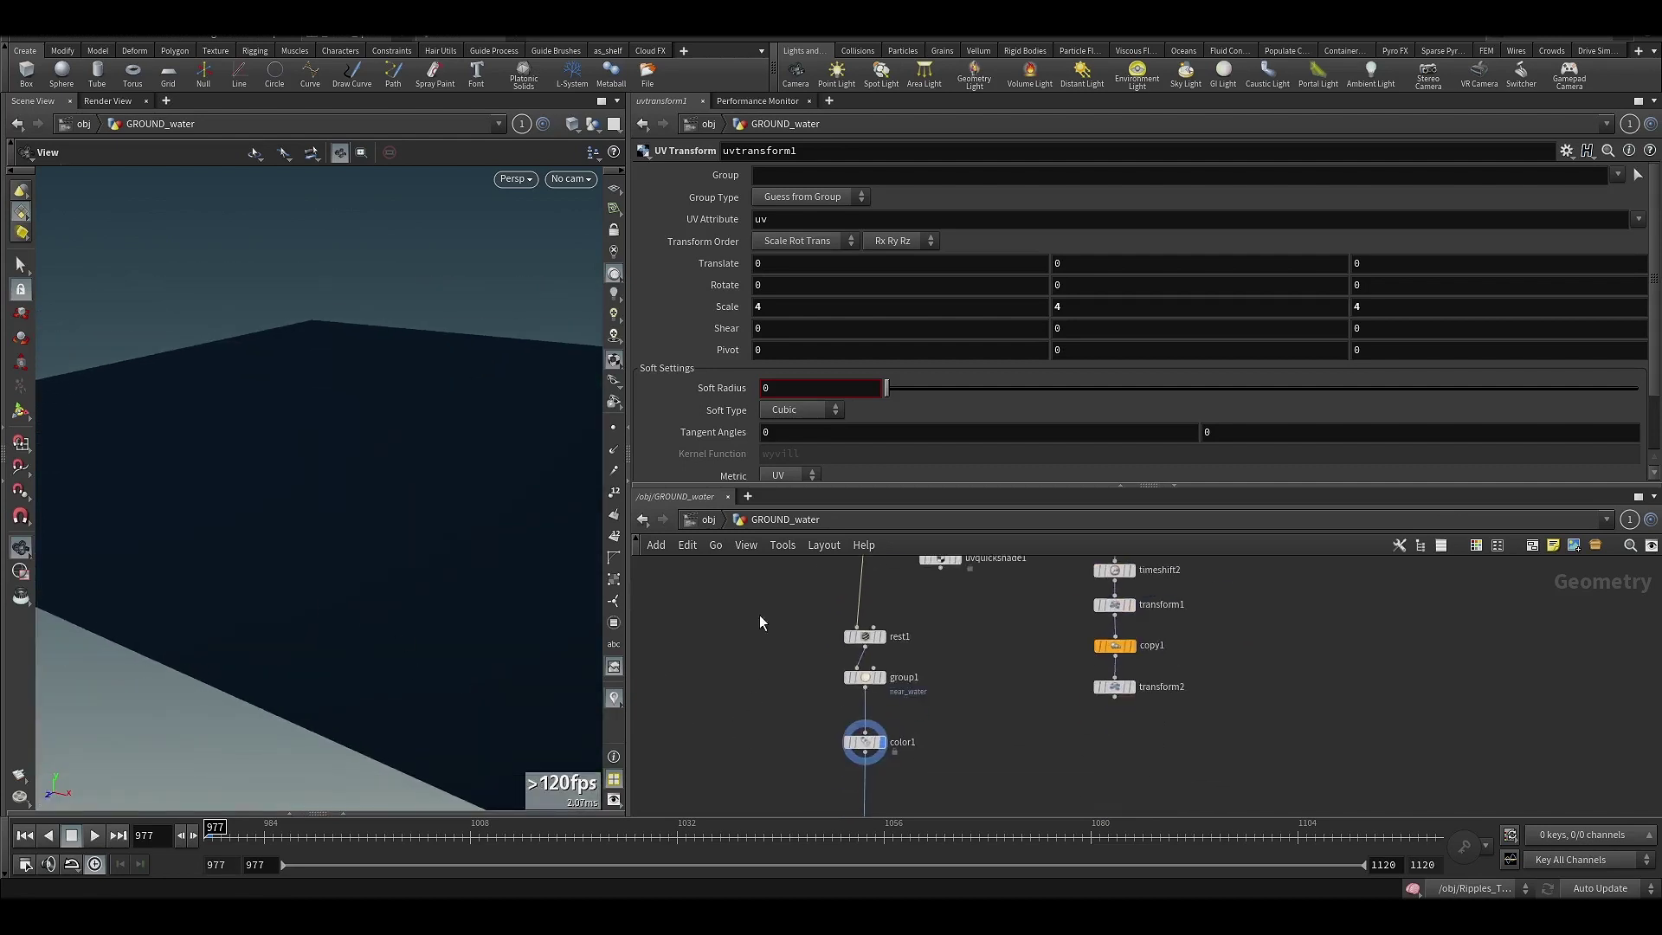
{"action": "left_click", "coordinate": [829, 667]}
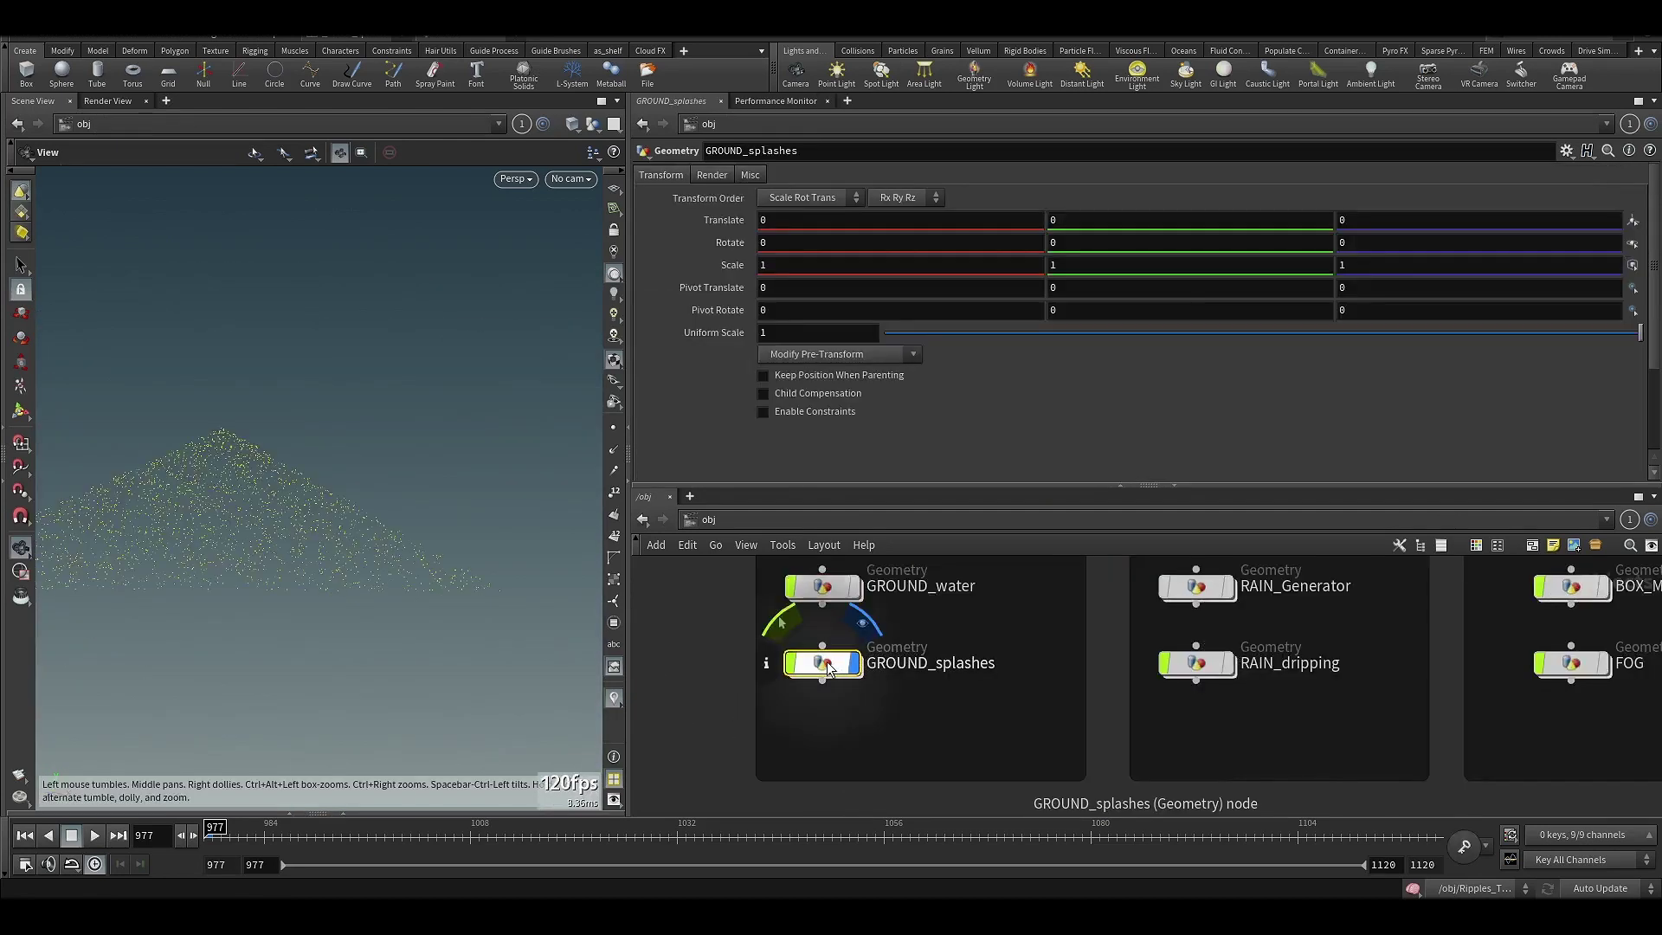
{"action": "scroll", "coordinate": [876, 669], "scroll_direction": "down", "scroll_amount": 3}
{"action": "middle_click_drag", "start_coordinate": [935, 711], "coordinate": [973, 729]}
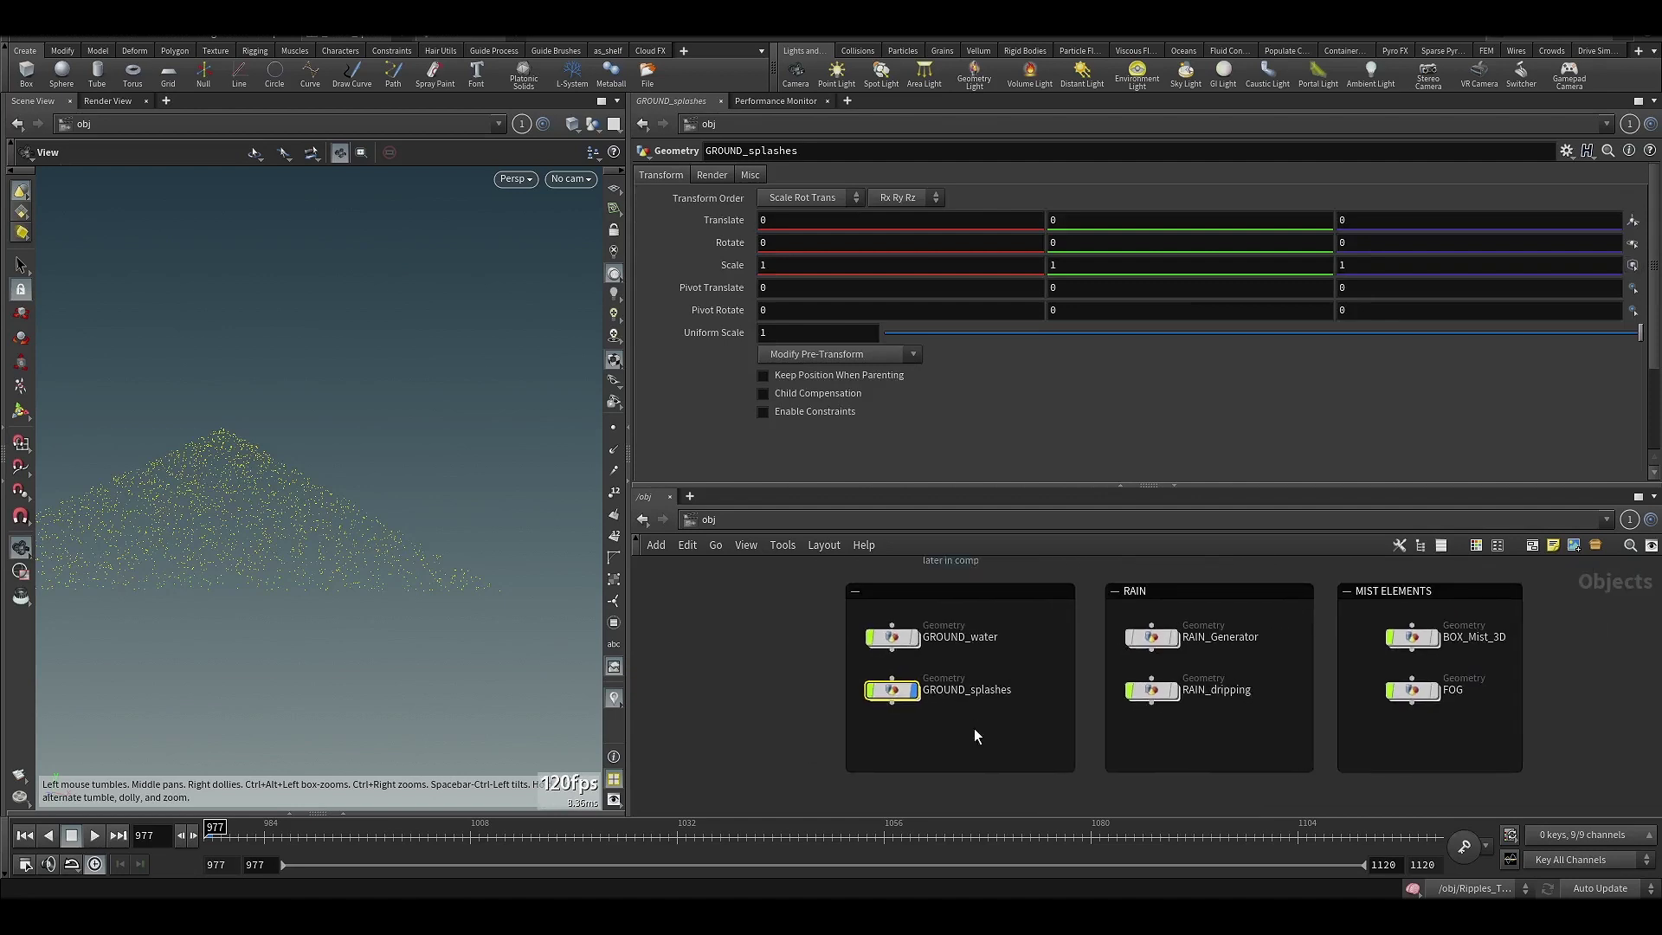
{"action": "double_click", "coordinate": [897, 692]}
{"action": "middle_click_drag", "start_coordinate": [1137, 609], "coordinate": [994, 659]}
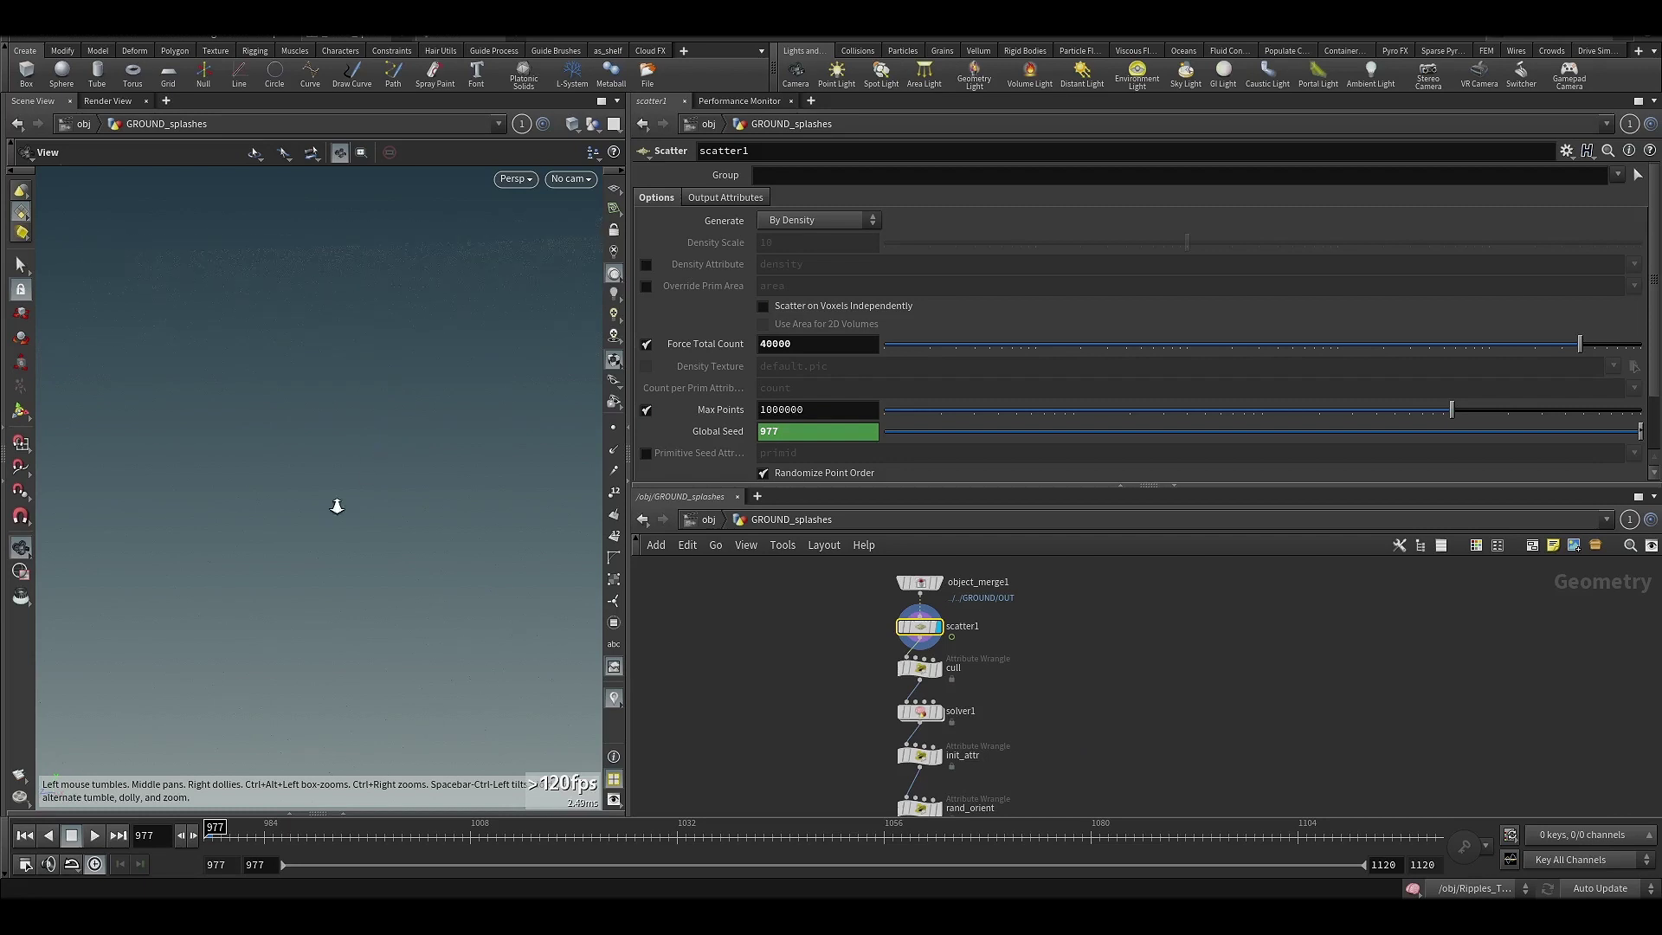
Select object_merge1, display it and view the merged ground surface in the viewport.
{"action": "left_click", "coordinate": [920, 583]}
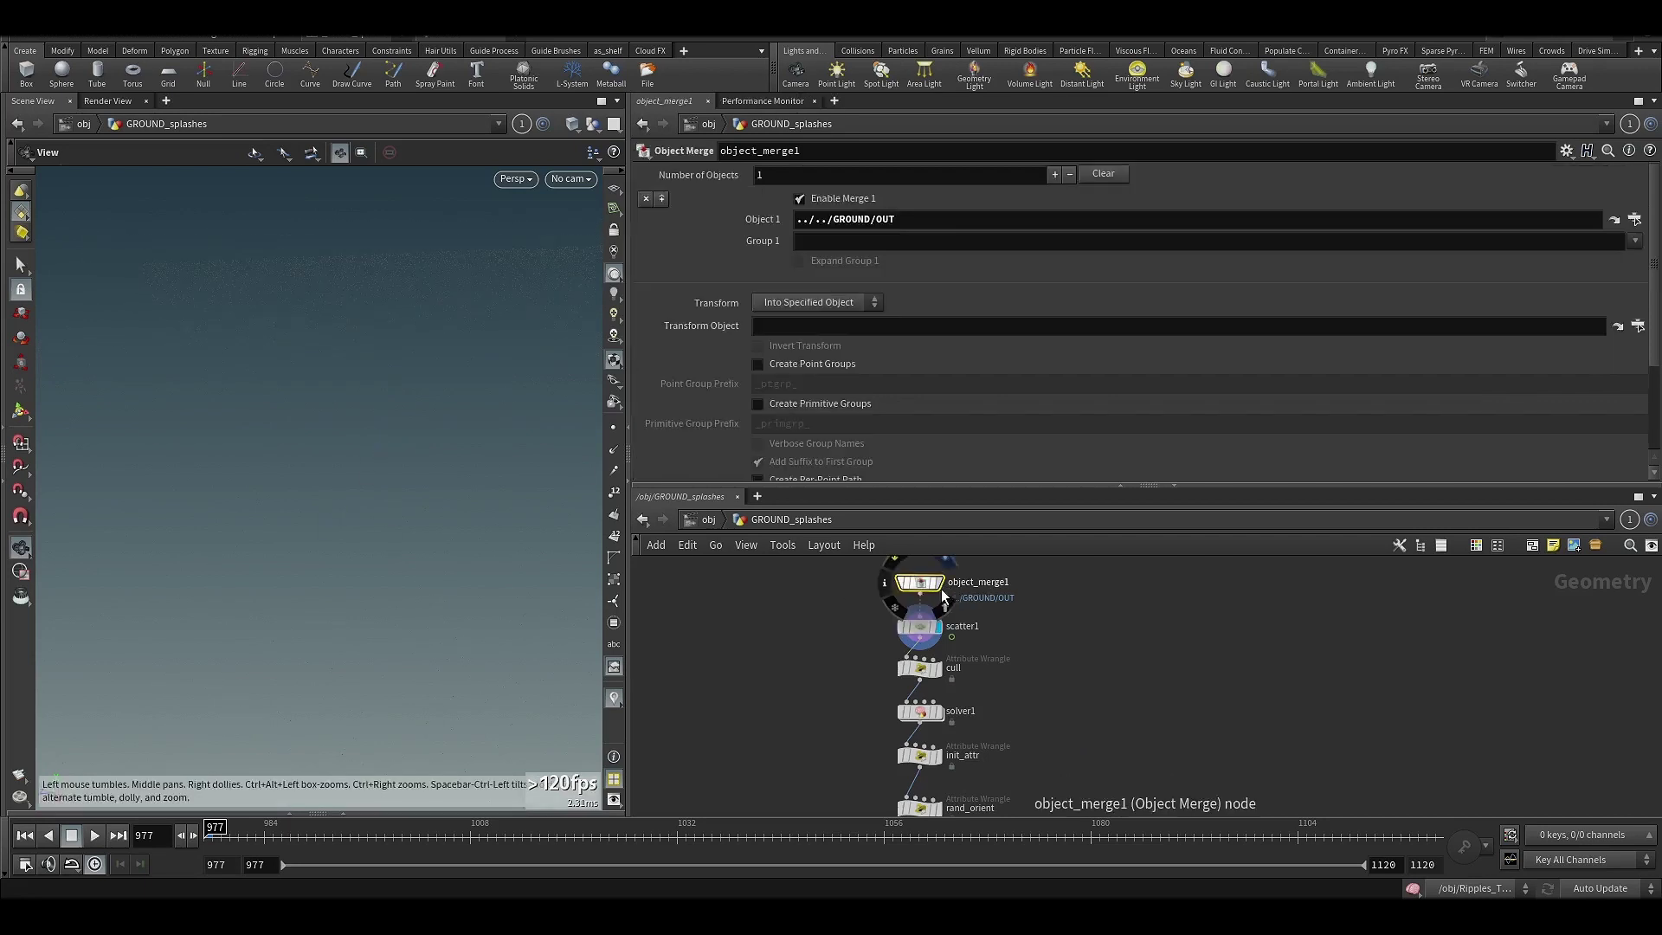
{"action": "left_click", "coordinate": [939, 583]}
{"action": "scroll", "coordinate": [467, 476], "scroll_direction": "down", "scroll_amount": 3}
{"action": "middle_click_drag", "start_coordinate": [499, 483], "coordinate": [177, 570]}
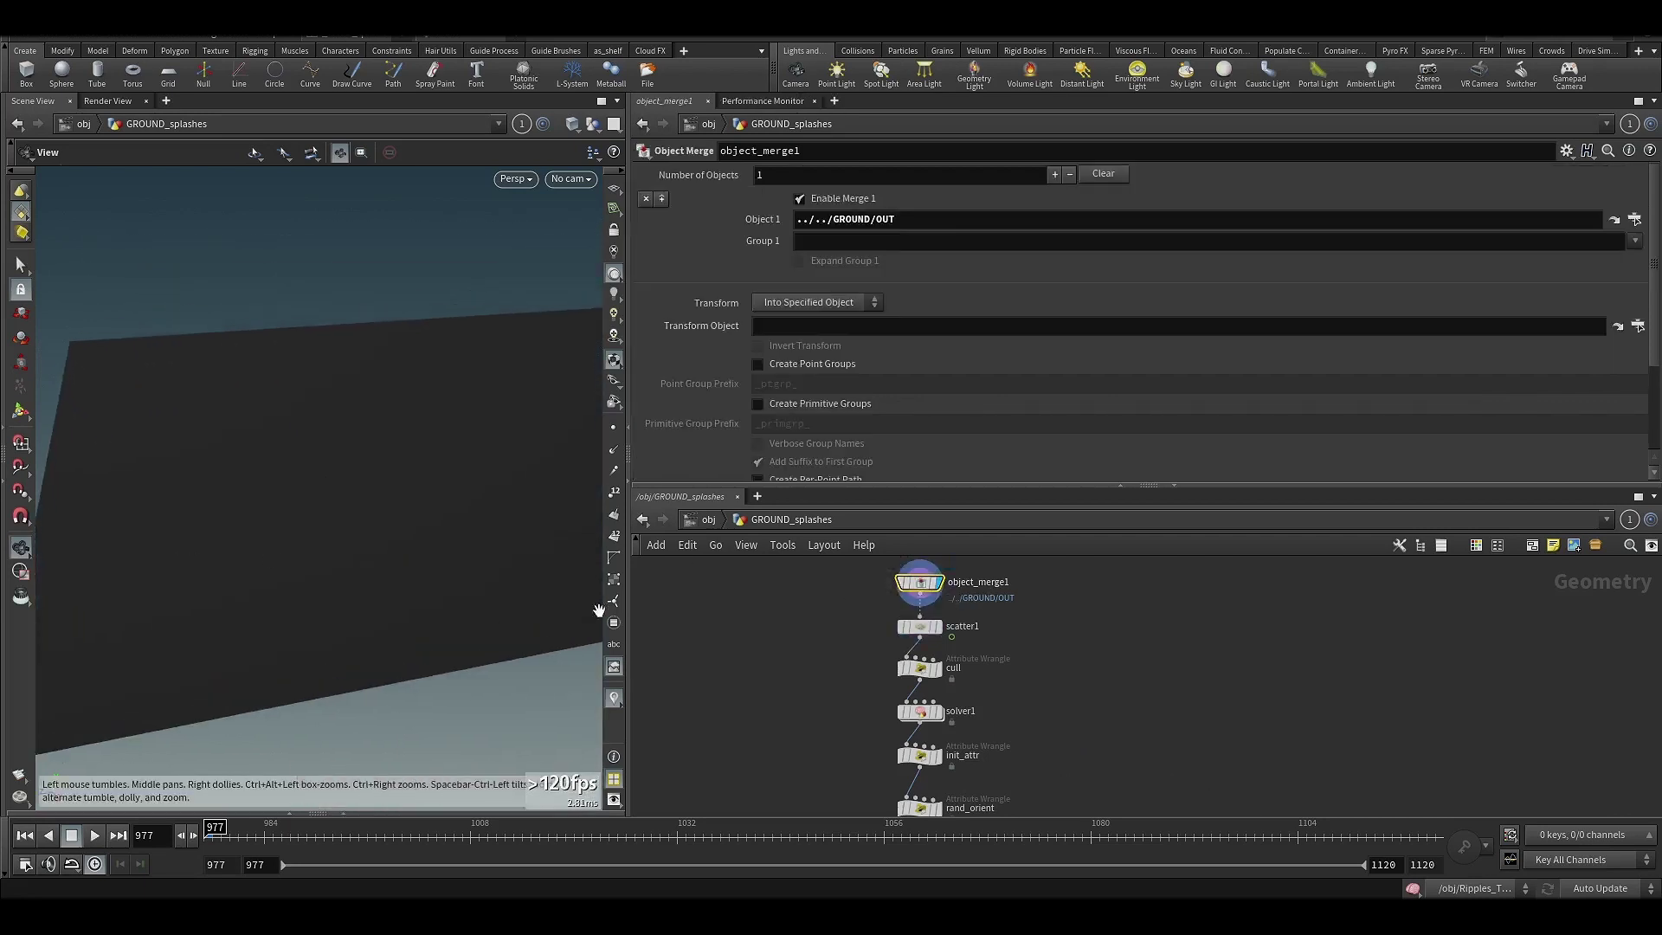
Display the scatter1 points, scrub the timeline to frames 987 and 984, and return to frame 977.
{"action": "left_click", "coordinate": [937, 627]}
{"action": "left_click", "coordinate": [919, 627]}
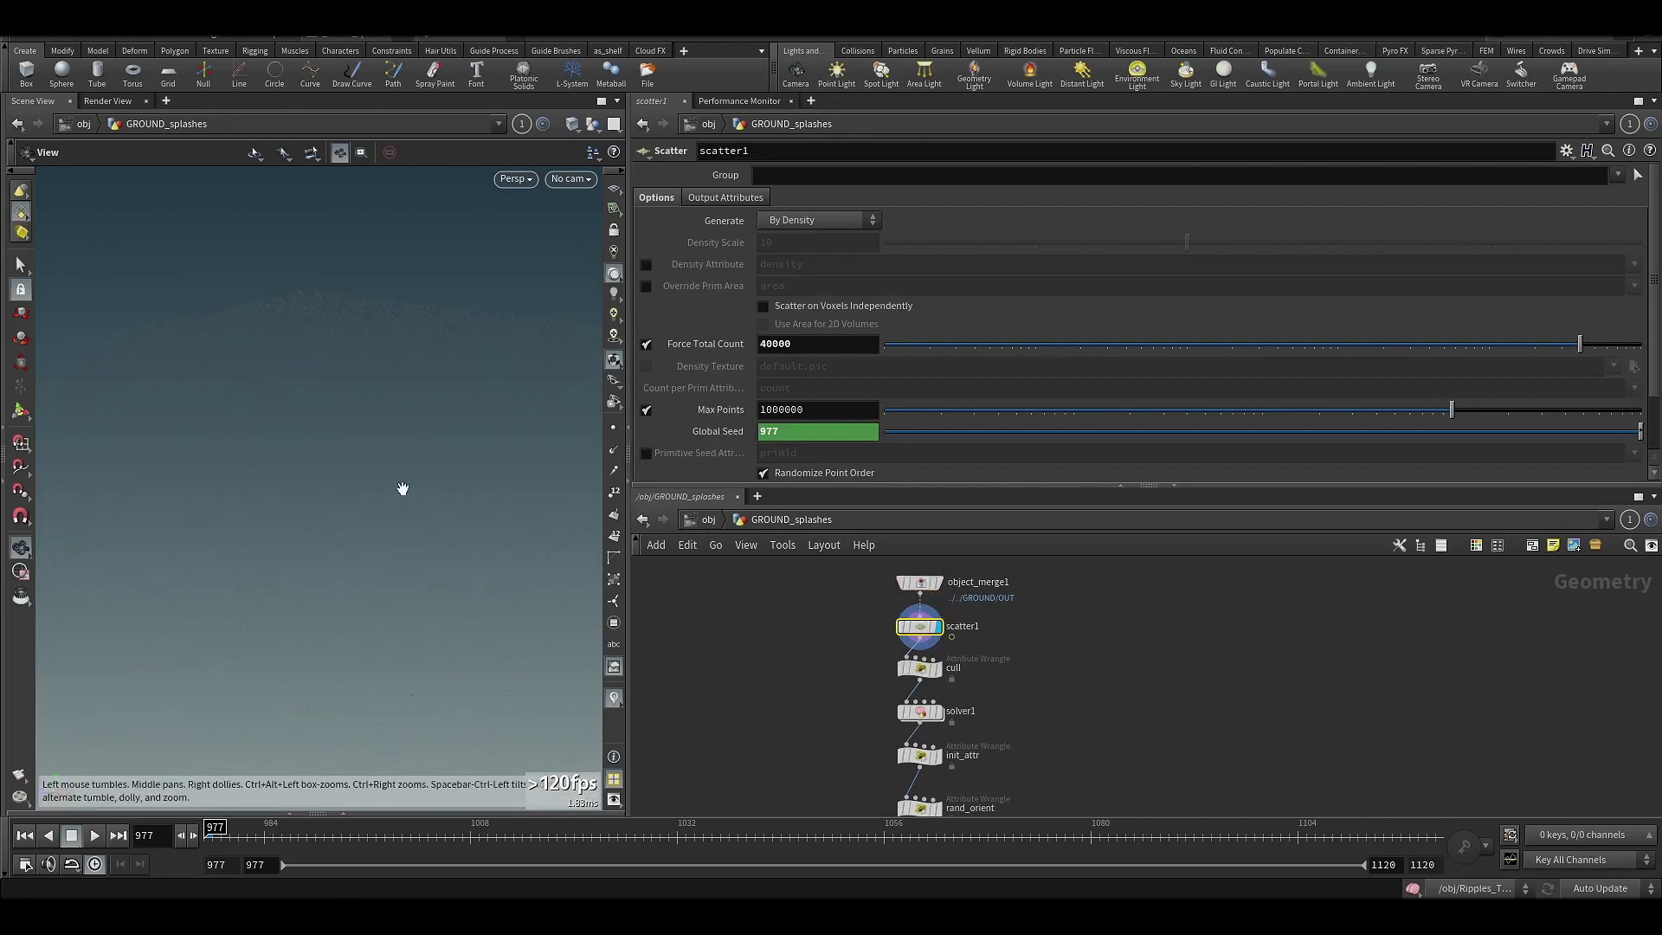
{"action": "left_click", "coordinate": [295, 832]}
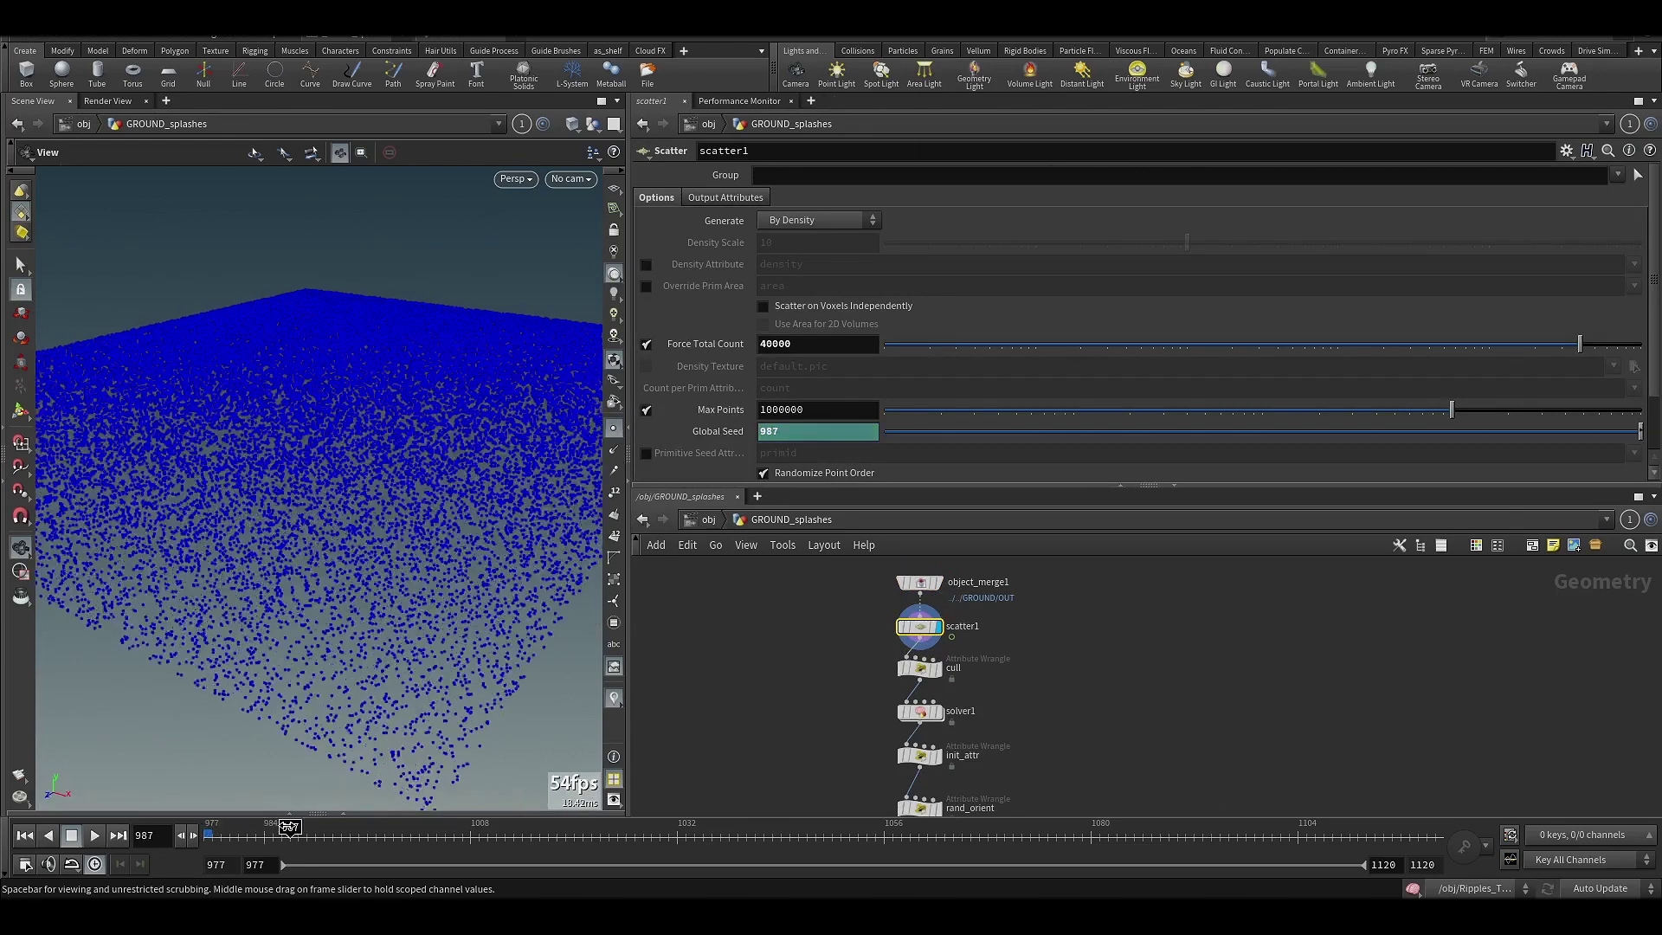
{"action": "mouse_move", "coordinate": [290, 829]}
{"action": "left_mouse_down"}
{"action": "mouse_move", "coordinate": [256, 829]}
{"action": "mouse_move", "coordinate": [414, 830]}
{"action": "mouse_move", "coordinate": [264, 829]}
{"action": "left_mouse_up"}
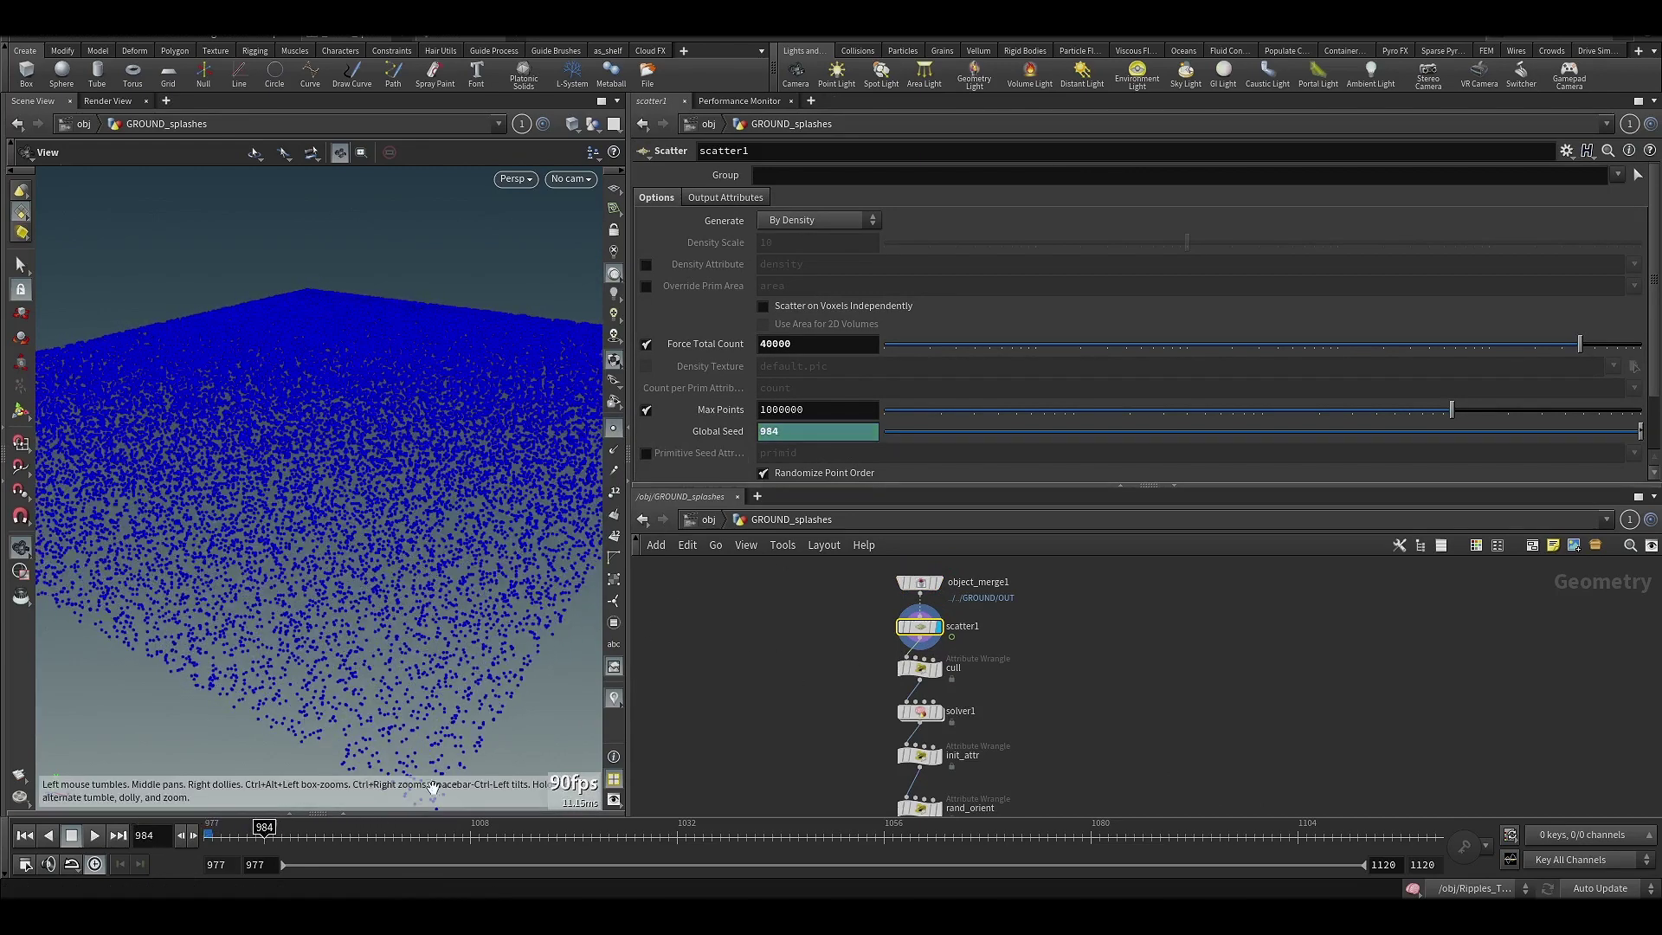
{"action": "left_click", "coordinate": [206, 833]}
Display the cull wrangle, examine its code and orbit around the remaining points.
{"action": "middle_click_drag", "start_coordinate": [854, 649], "coordinate": [786, 597]}
{"action": "left_click", "coordinate": [853, 617]}
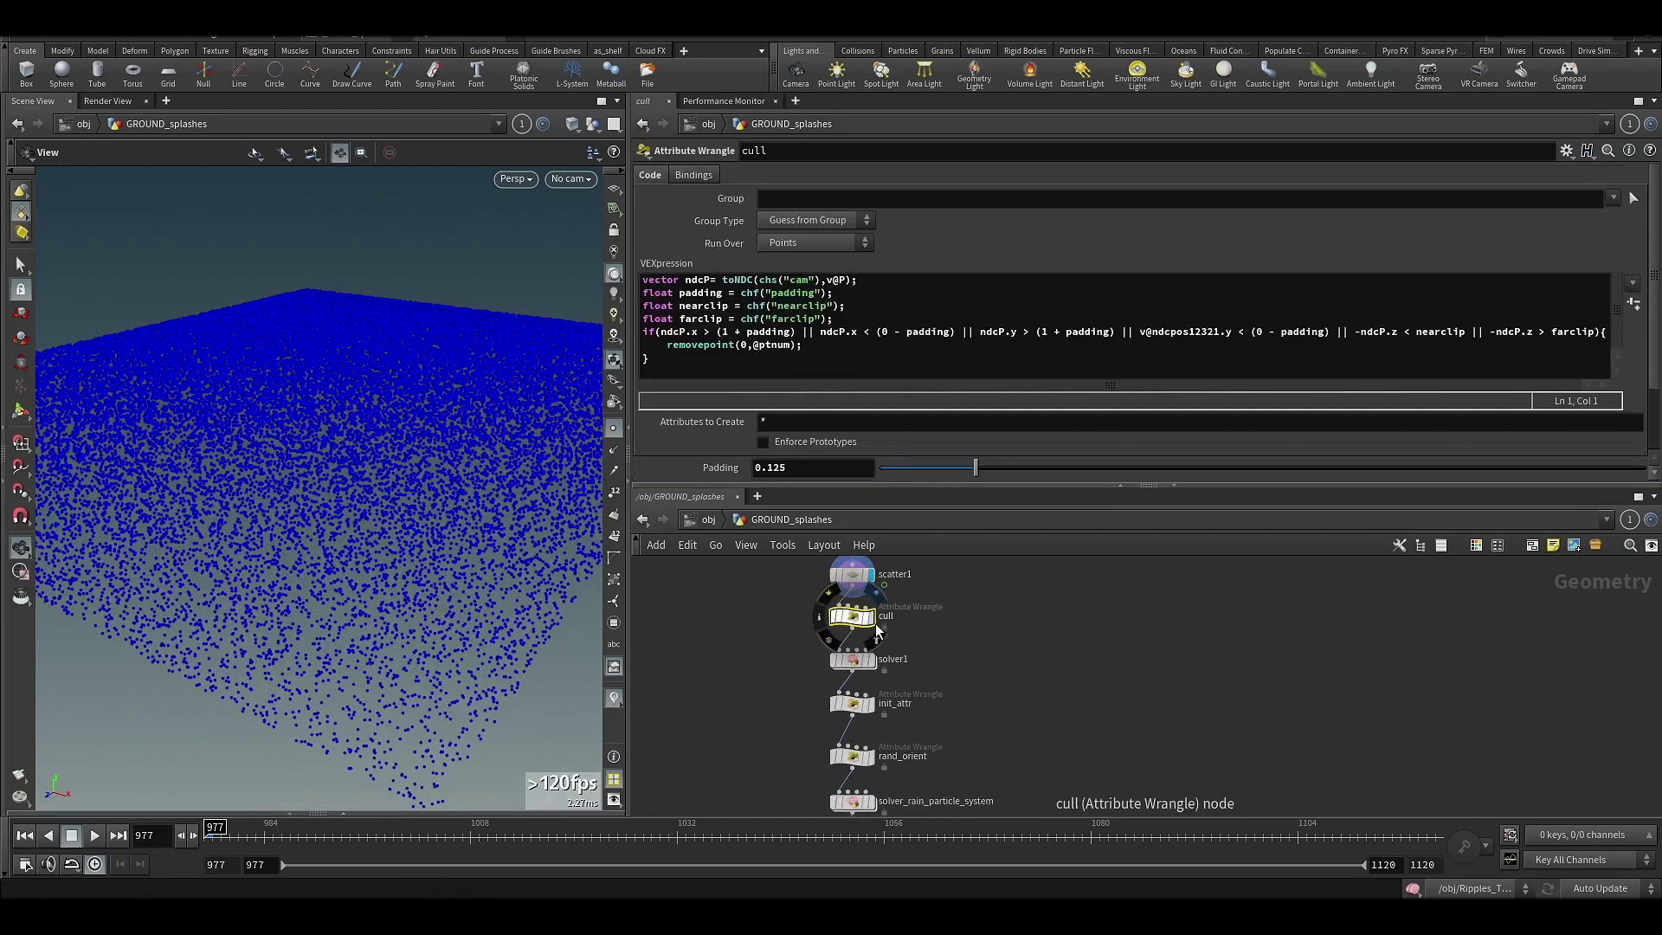
{"action": "left_click", "coordinate": [871, 616]}
{"action": "left_click_drag", "start_coordinate": [303, 533], "coordinate": [433, 612]}
{"action": "middle_click_drag", "start_coordinate": [761, 675], "coordinate": [756, 620]}
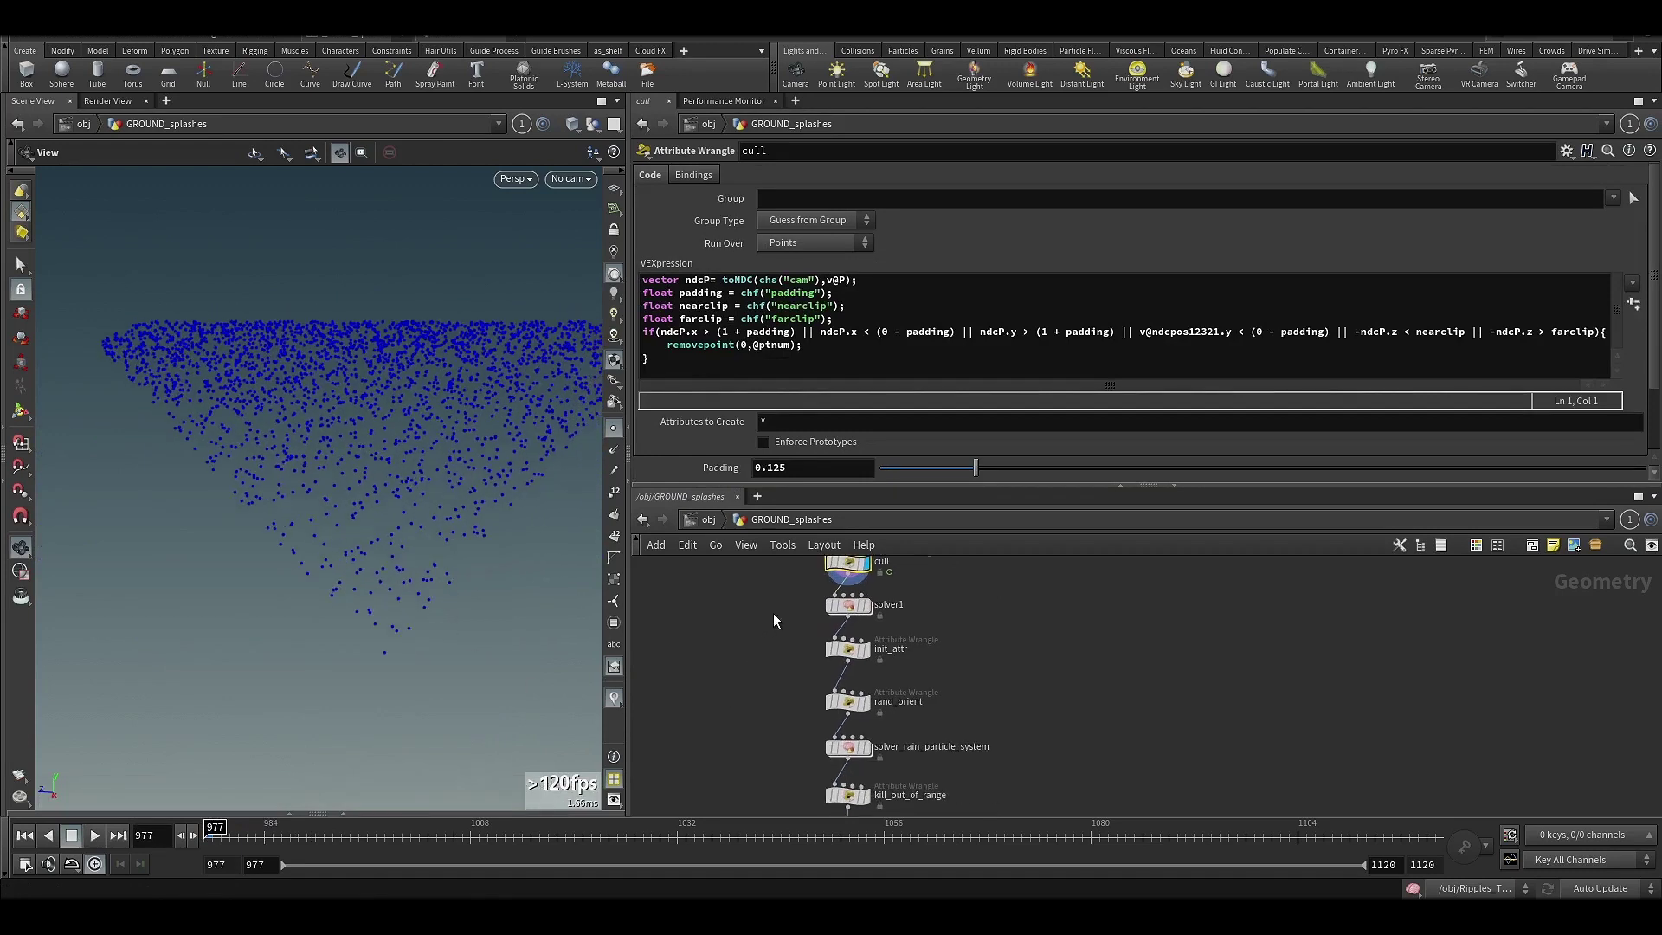
Look at solver1 beneath the cull wrangle, return to frame 977 and orbit around the culled points.
{"action": "mouse_move", "coordinate": [476, 508]}
{"action": "left_mouse_down"}
{"action": "mouse_move", "coordinate": [425, 574]}
{"action": "mouse_move", "coordinate": [389, 541]}
{"action": "mouse_move", "coordinate": [459, 494]}
{"action": "left_mouse_up"}
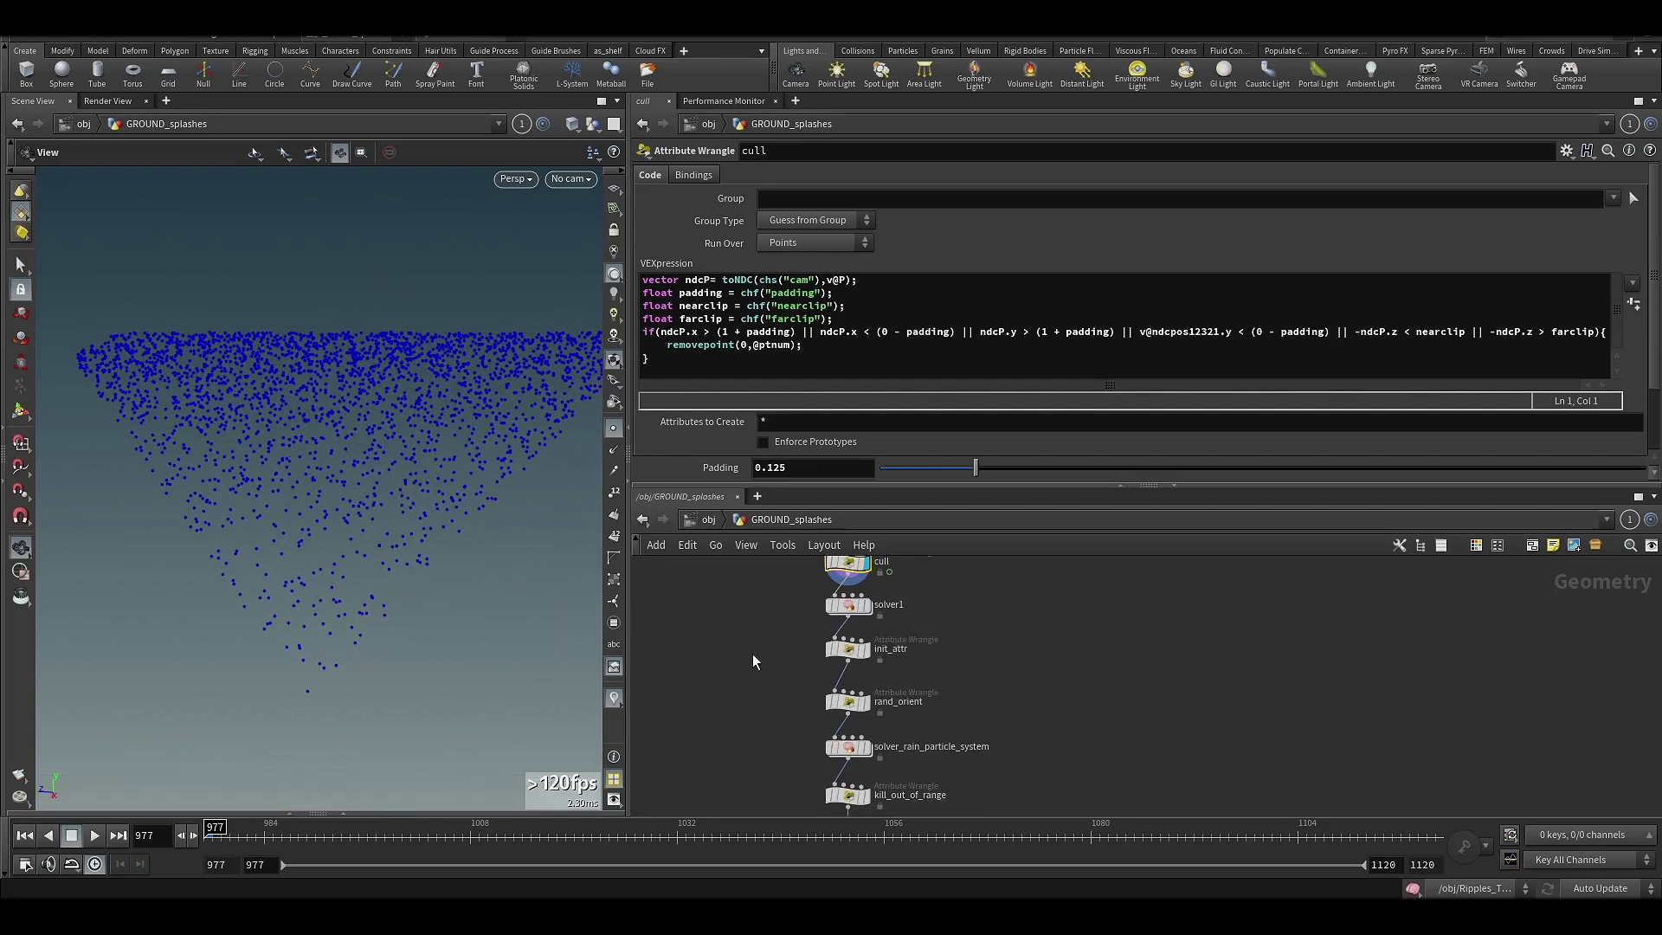
{"action": "scroll", "coordinate": [753, 662], "scroll_direction": "up", "scroll_amount": 2}
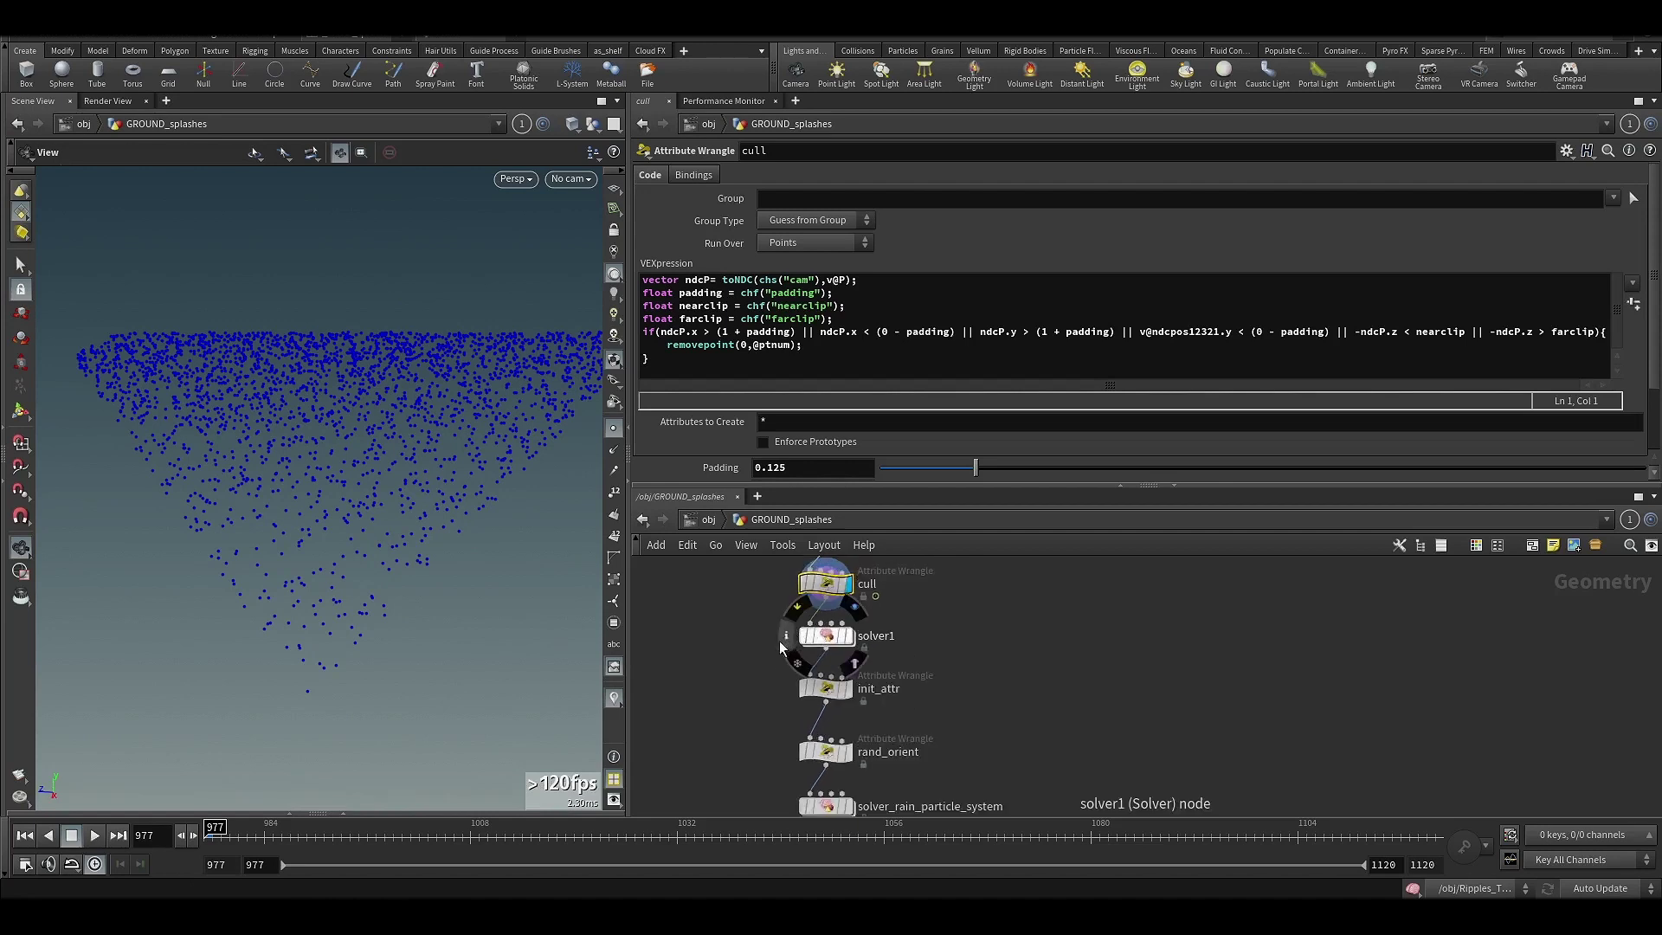
{"action": "middle_click_drag", "start_coordinate": [783, 640], "coordinate": [758, 639]}
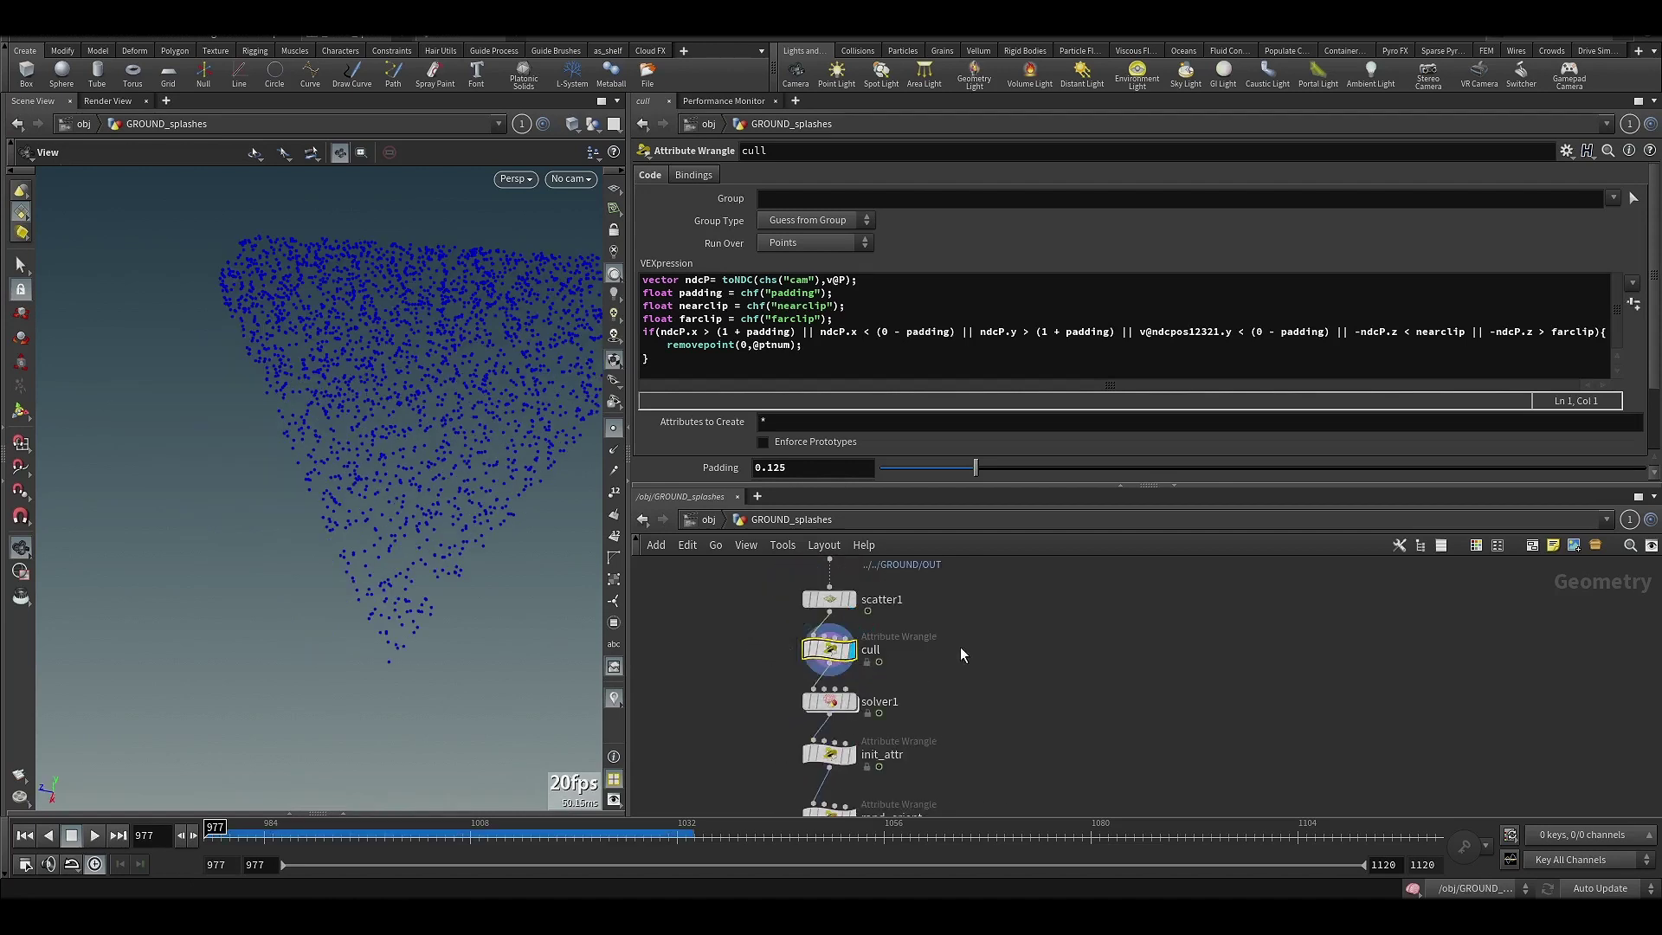
{"action": "scroll", "coordinate": [373, 562], "scroll_direction": "up", "scroll_amount": 3}
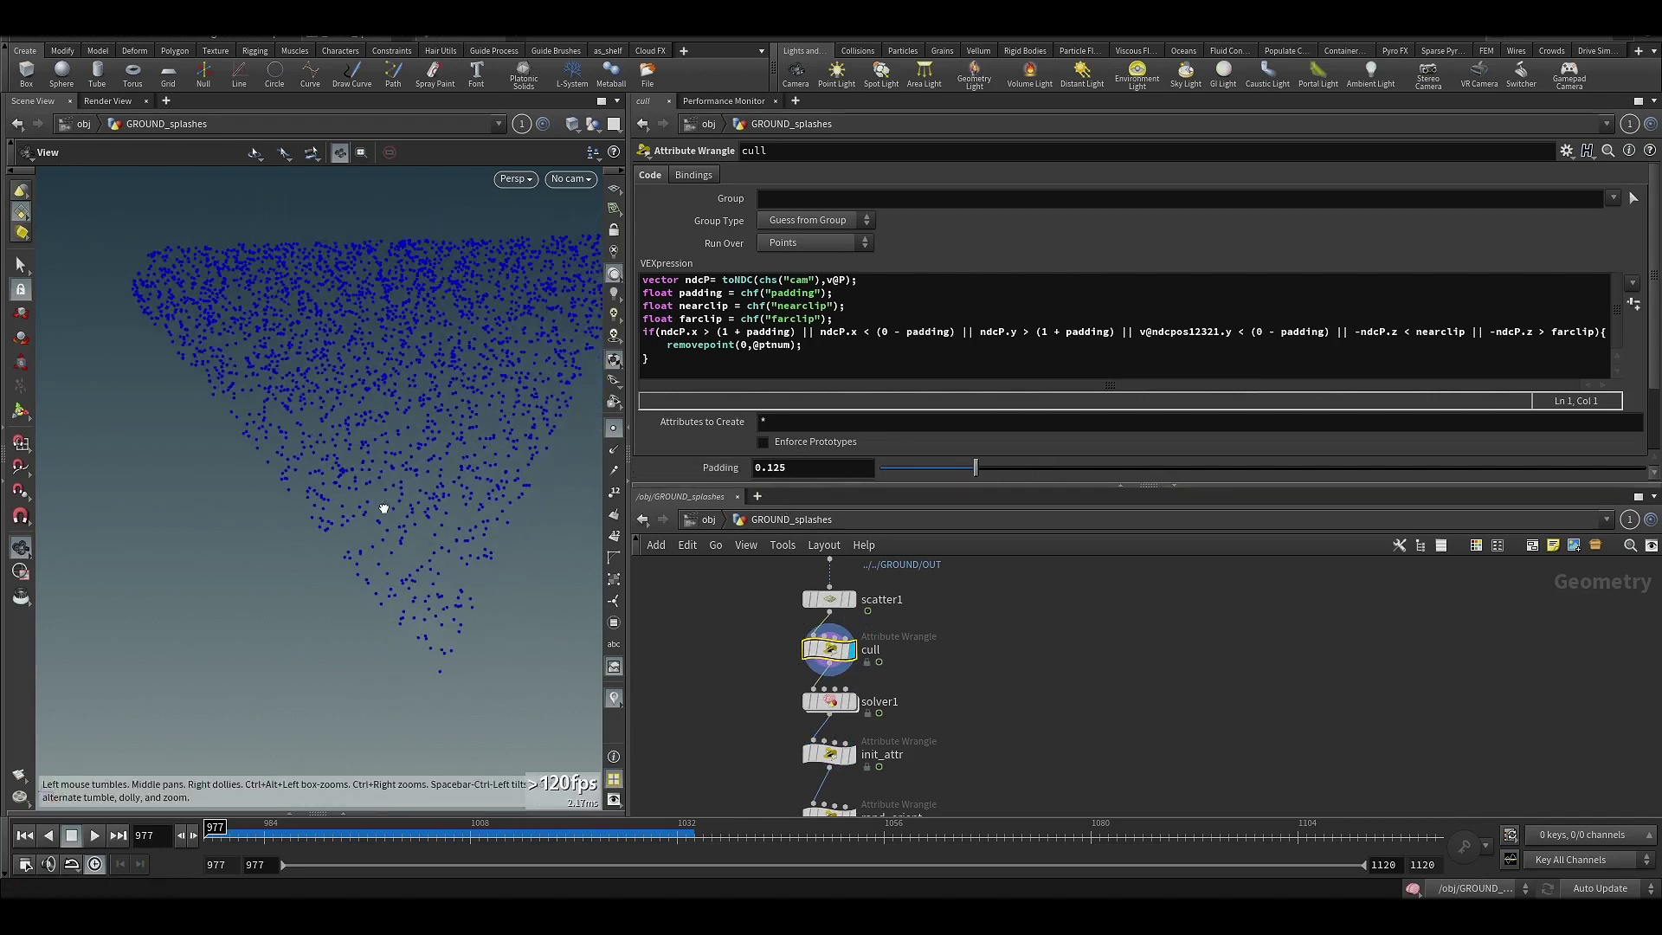
{"action": "left_click_drag", "start_coordinate": [271, 844], "coordinate": [201, 801]}
{"action": "left_click_drag", "start_coordinate": [504, 586], "coordinate": [471, 555]}
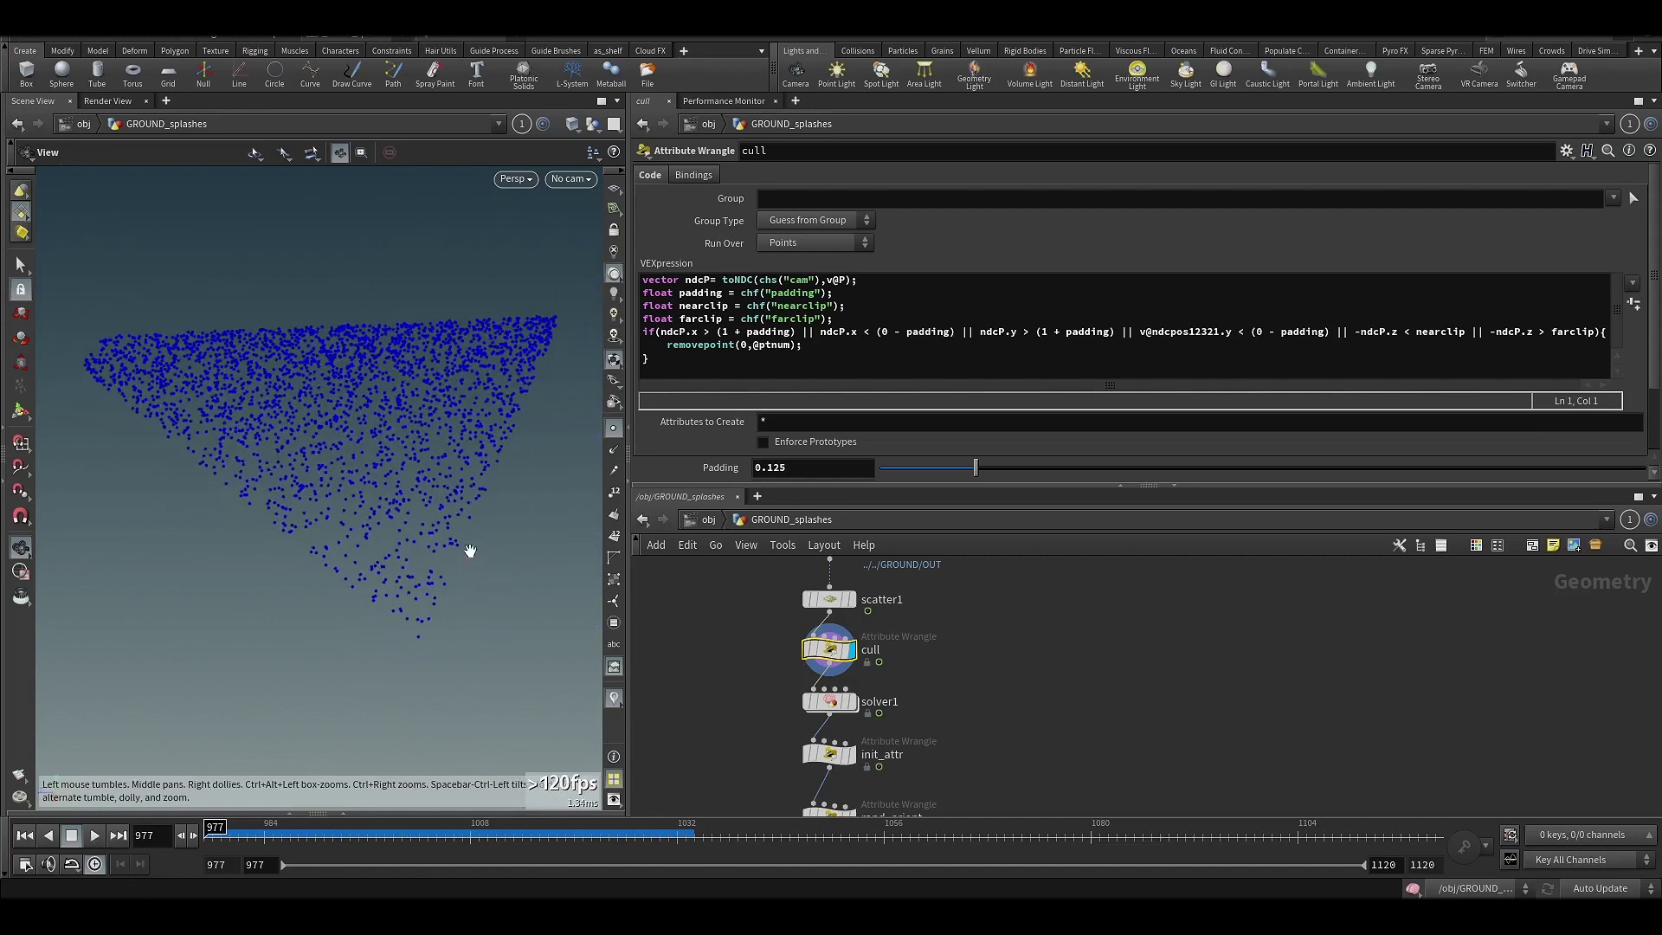
{"action": "left_click_drag", "start_coordinate": [509, 461], "coordinate": [515, 503]}
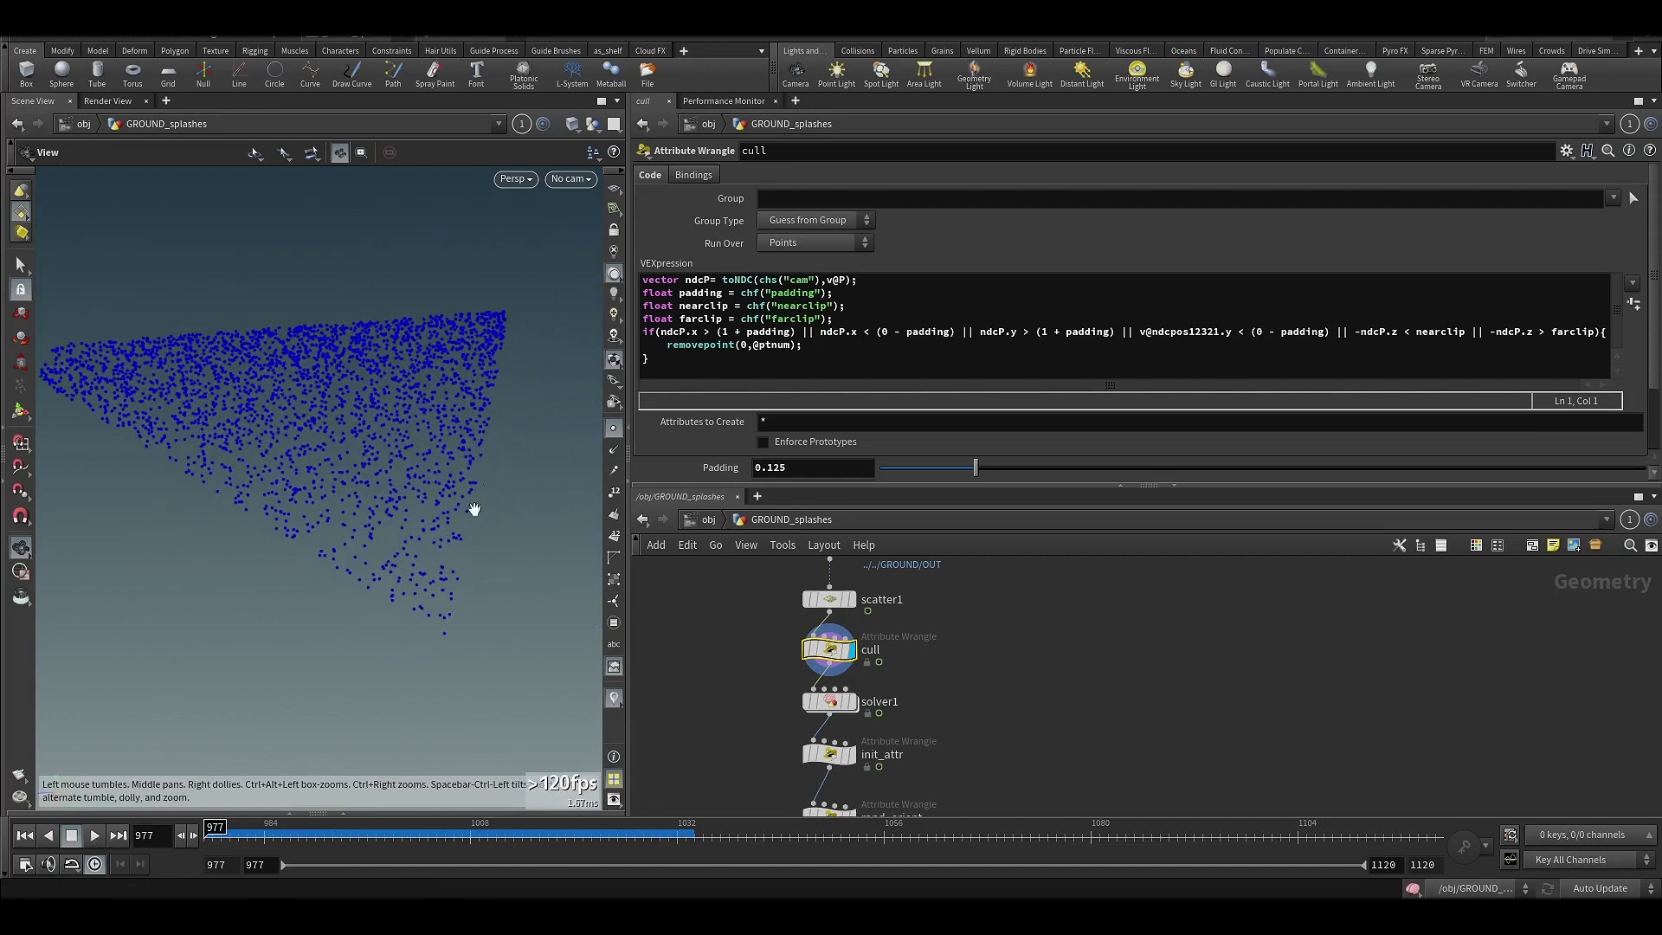
Select and display the init_attr wrangle and examine its life, age, id and pscale code.
{"action": "middle_click_drag", "start_coordinate": [760, 735], "coordinate": [706, 694]}
{"action": "middle_click_drag", "start_coordinate": [867, 730], "coordinate": [1028, 588]}
{"action": "left_click", "coordinate": [805, 629]}
{"action": "left_click", "coordinate": [805, 680]}
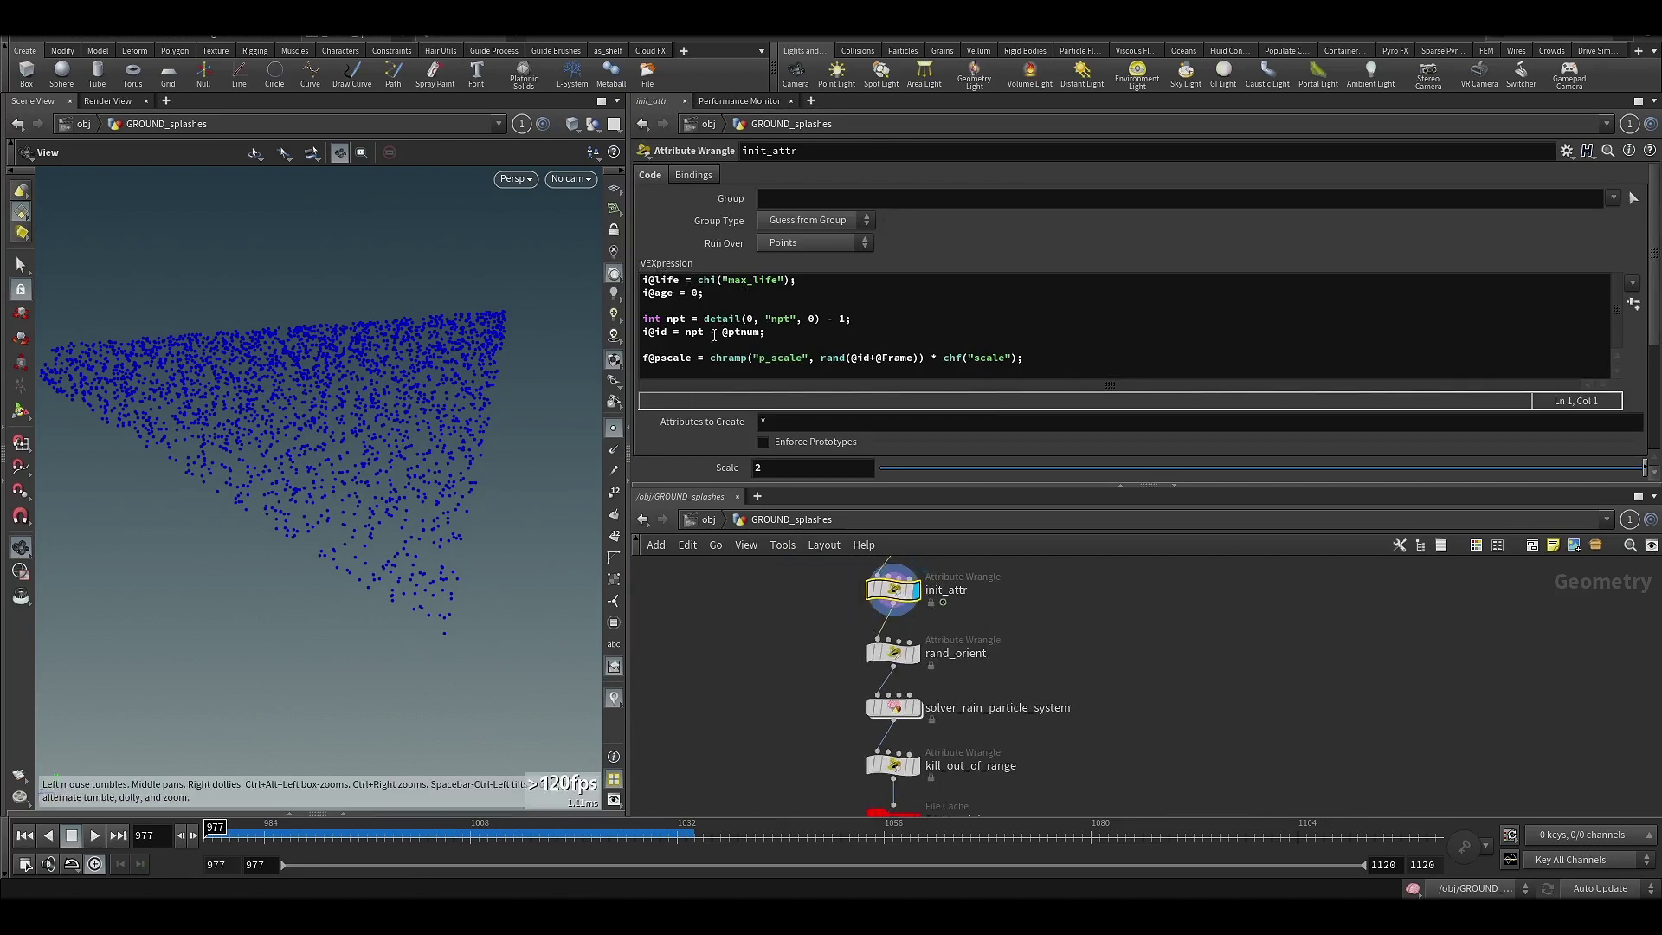
{"action": "middle_click_drag", "start_coordinate": [785, 694], "coordinate": [766, 675]}
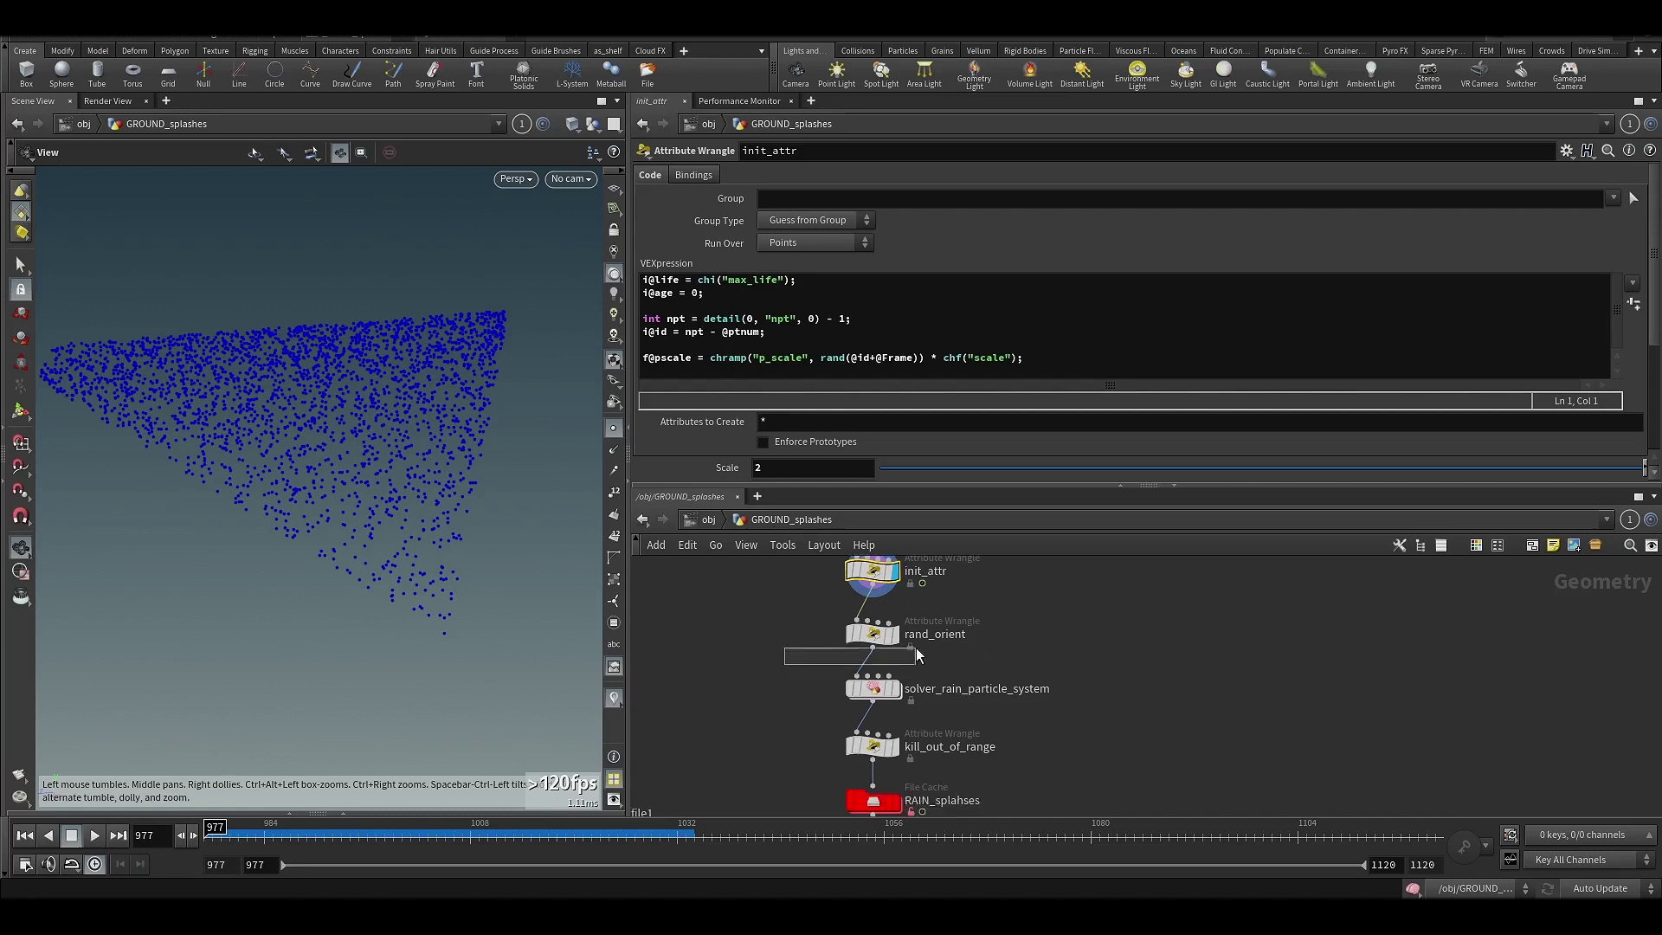
Display the rand_orient wrangle and examine its random orientation code and its minimum and maximum angle parameters.
{"action": "left_click", "coordinate": [872, 633]}
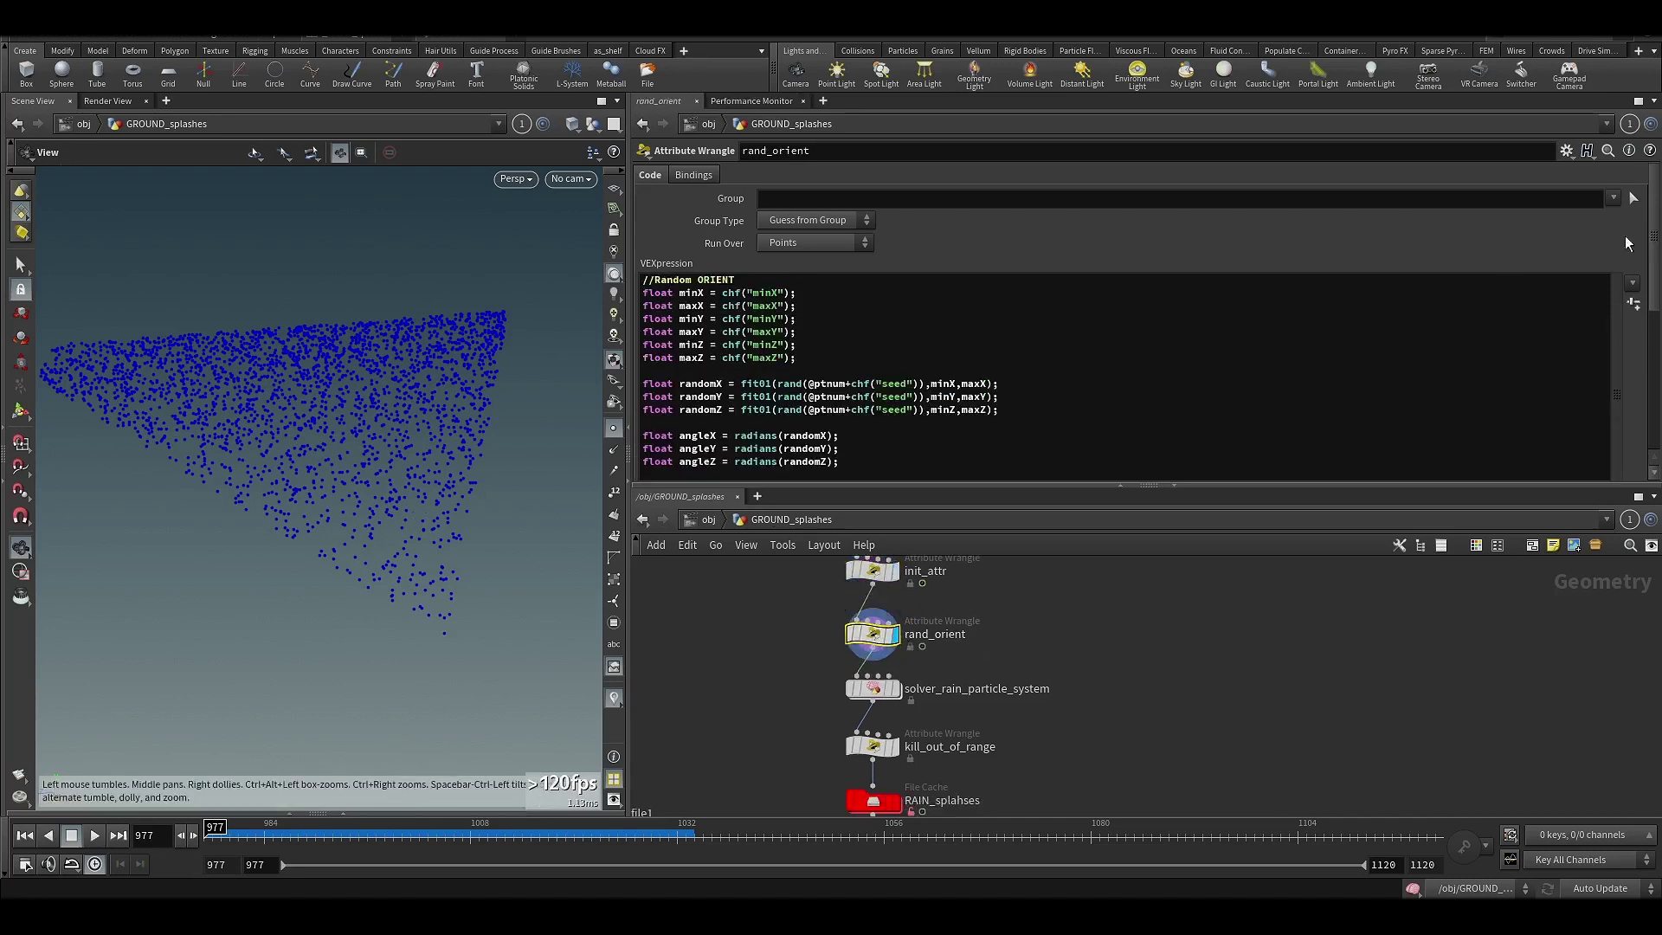
{"action": "scroll", "coordinate": [1194, 381], "scroll_direction": "down", "scroll_amount": 6}
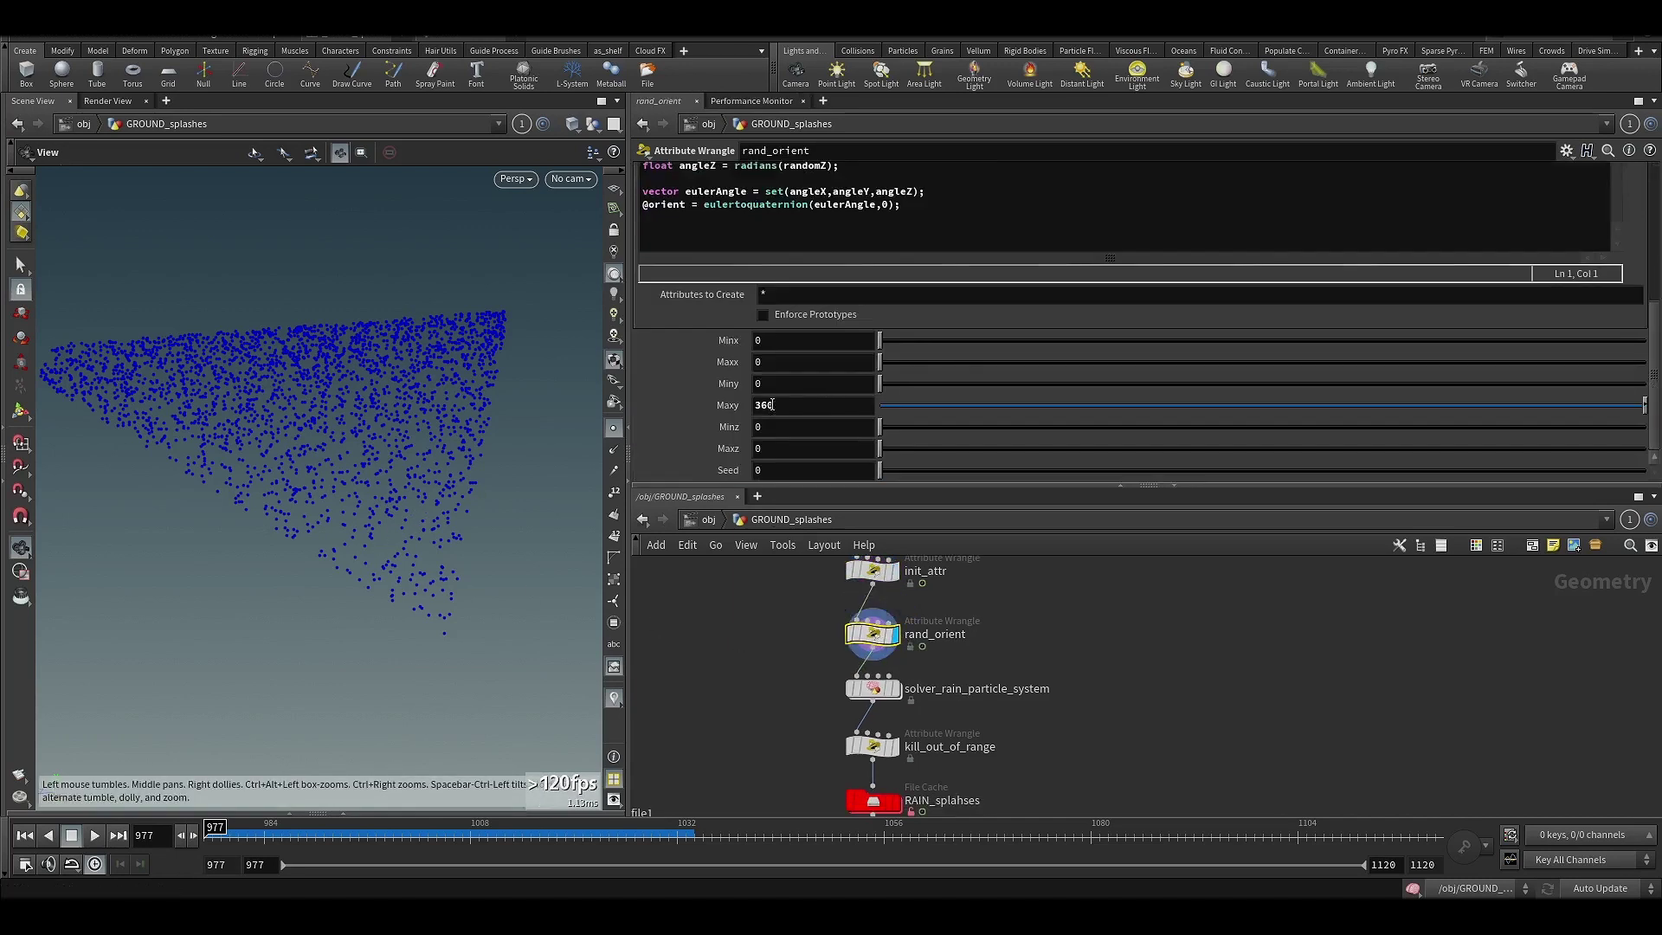
{"action": "mouse_move", "coordinate": [374, 489]}
{"action": "left_mouse_down"}
{"action": "mouse_move", "coordinate": [445, 433]}
{"action": "mouse_move", "coordinate": [386, 519]}
{"action": "mouse_move", "coordinate": [403, 485]}
{"action": "left_mouse_up"}
{"action": "middle_click_drag", "start_coordinate": [775, 702], "coordinate": [757, 681]}
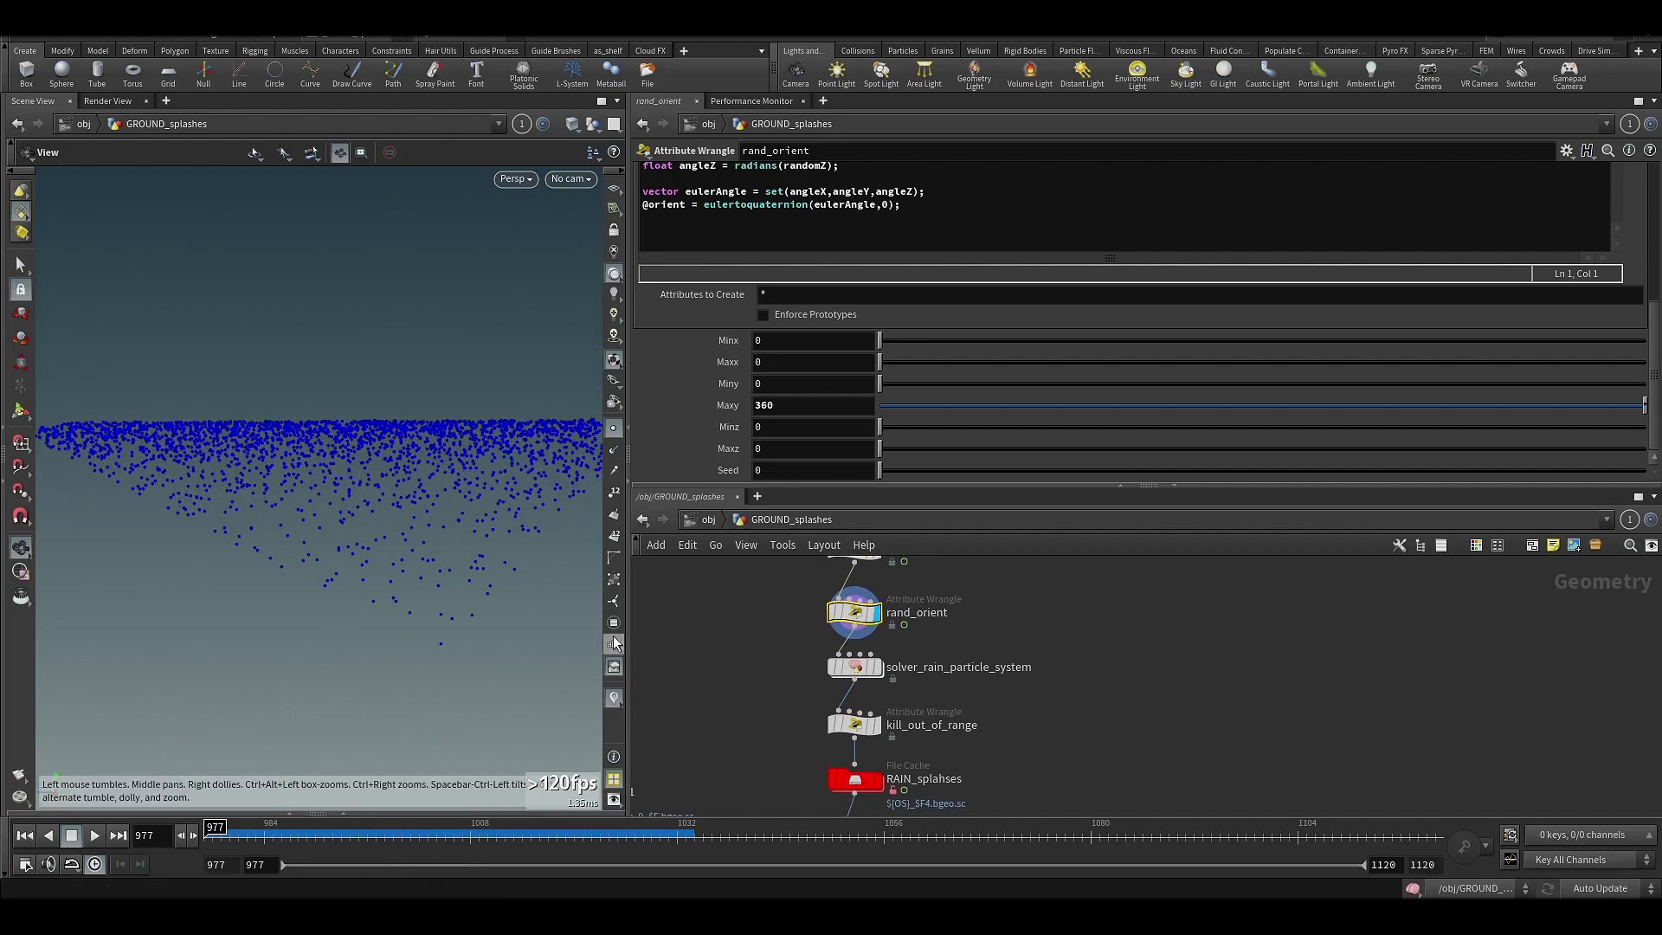
Display solver_rain_particle_system, go to frame 1006 and orbit around the accumulated particles.
{"action": "middle_click", "coordinate": [853, 667]}
{"action": "scroll", "coordinate": [779, 703], "scroll_direction": "down", "scroll_amount": 2}
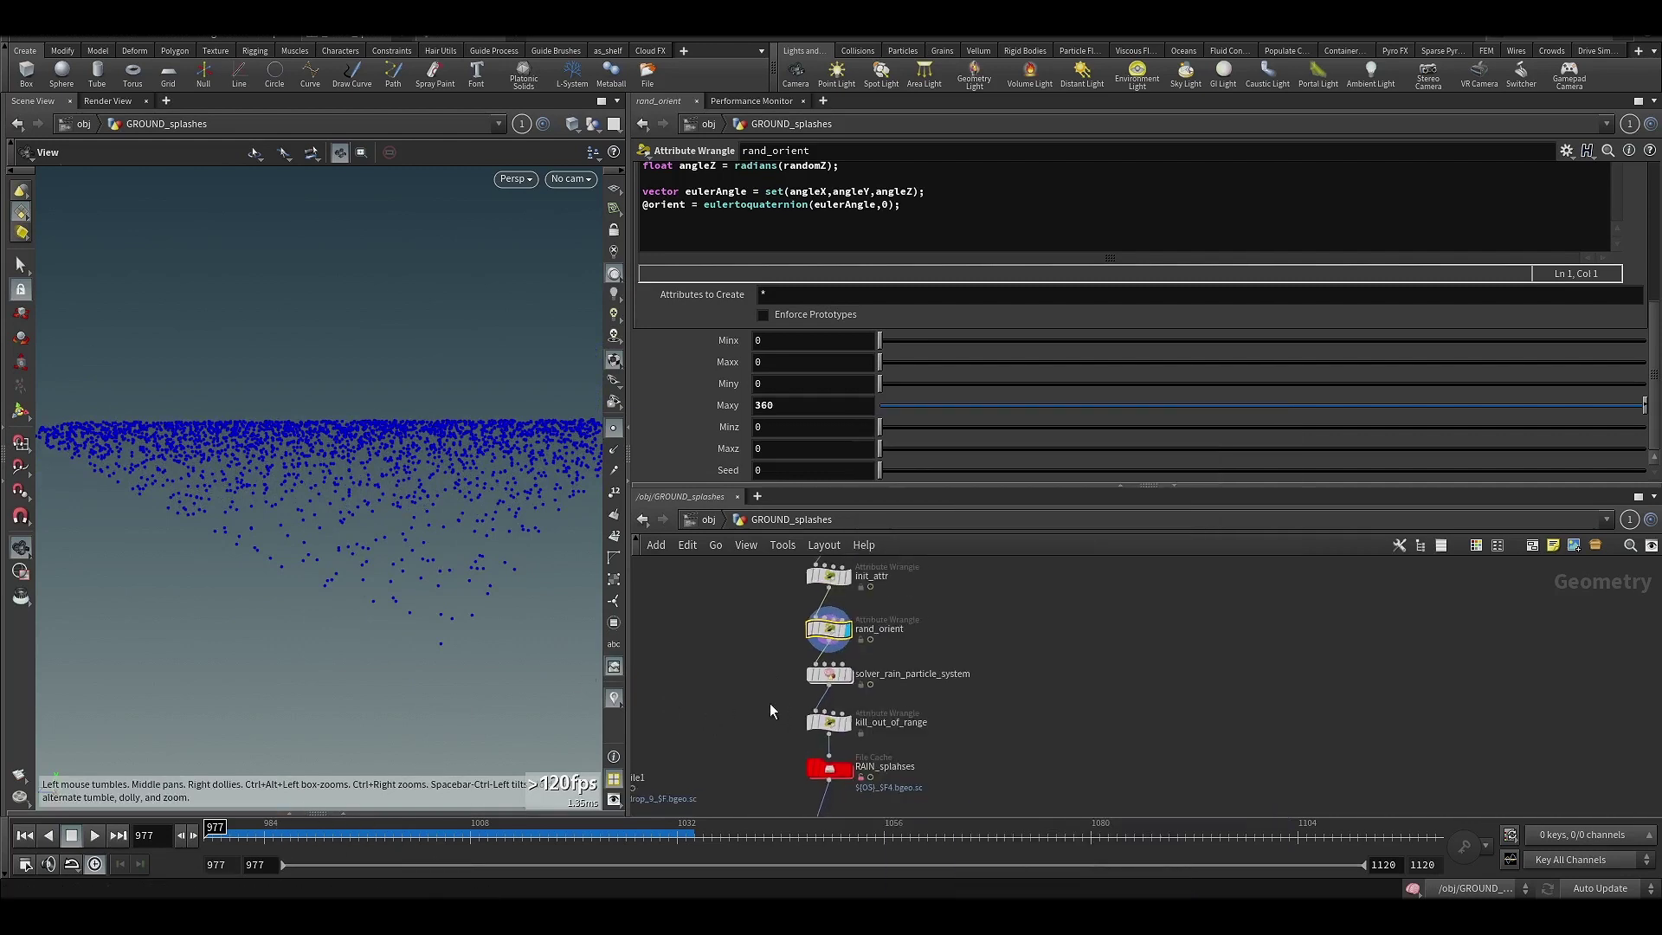
{"action": "scroll", "coordinate": [765, 693], "scroll_direction": "up", "scroll_amount": 2}
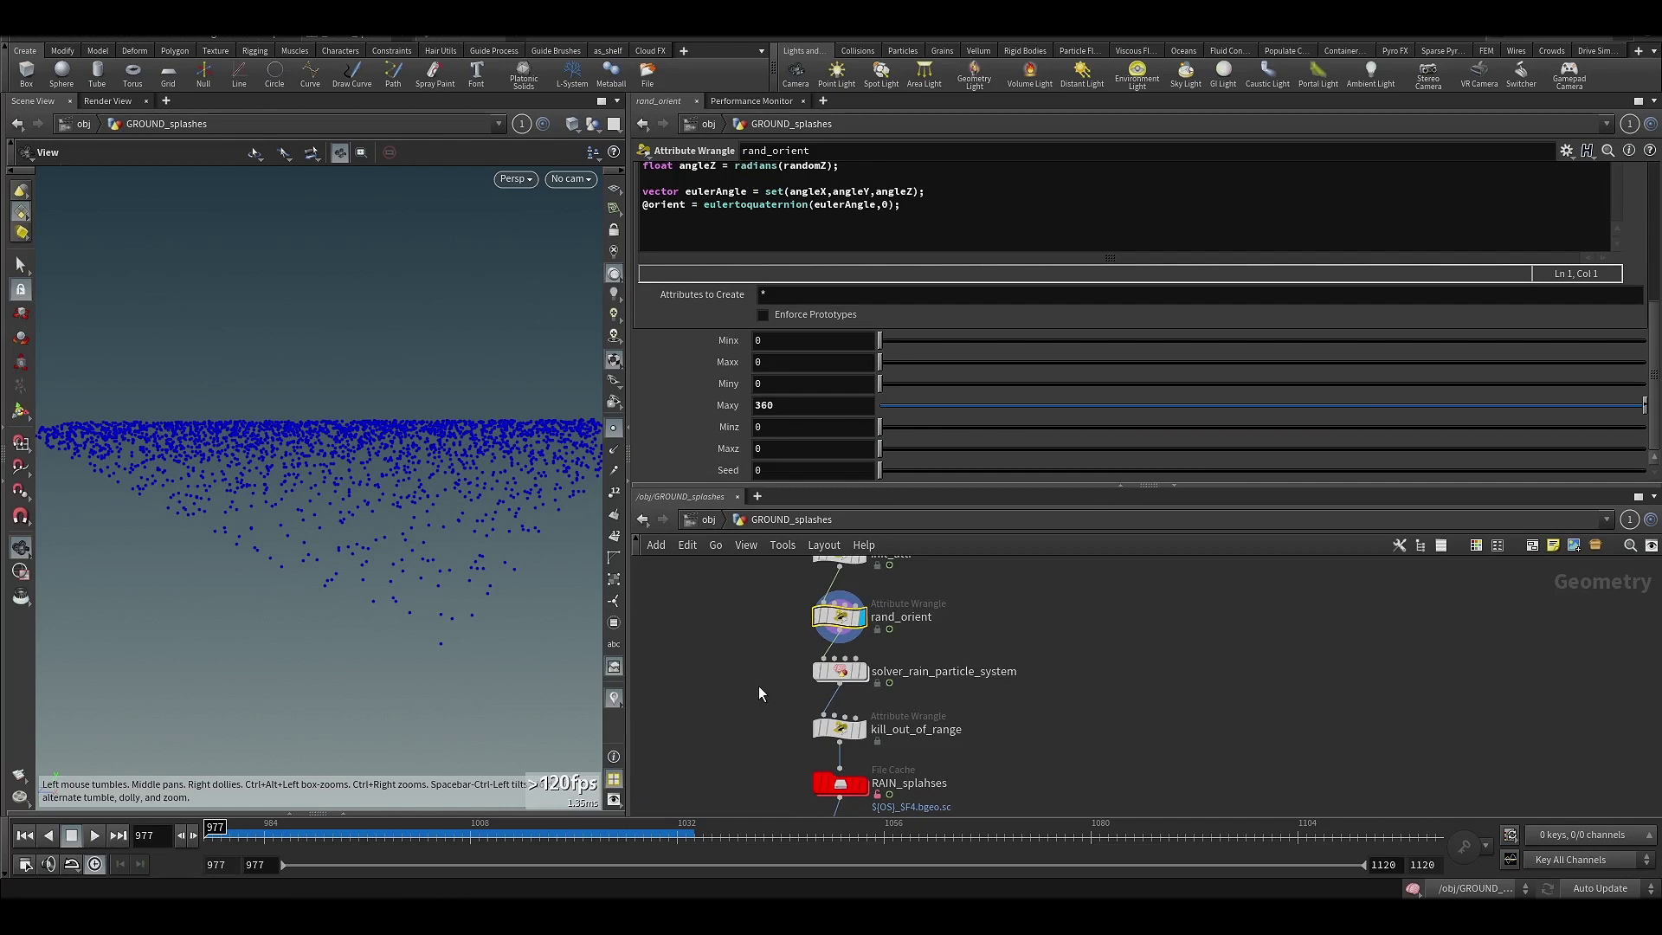
{"action": "middle_click_drag", "start_coordinate": [763, 686], "coordinate": [725, 698]}
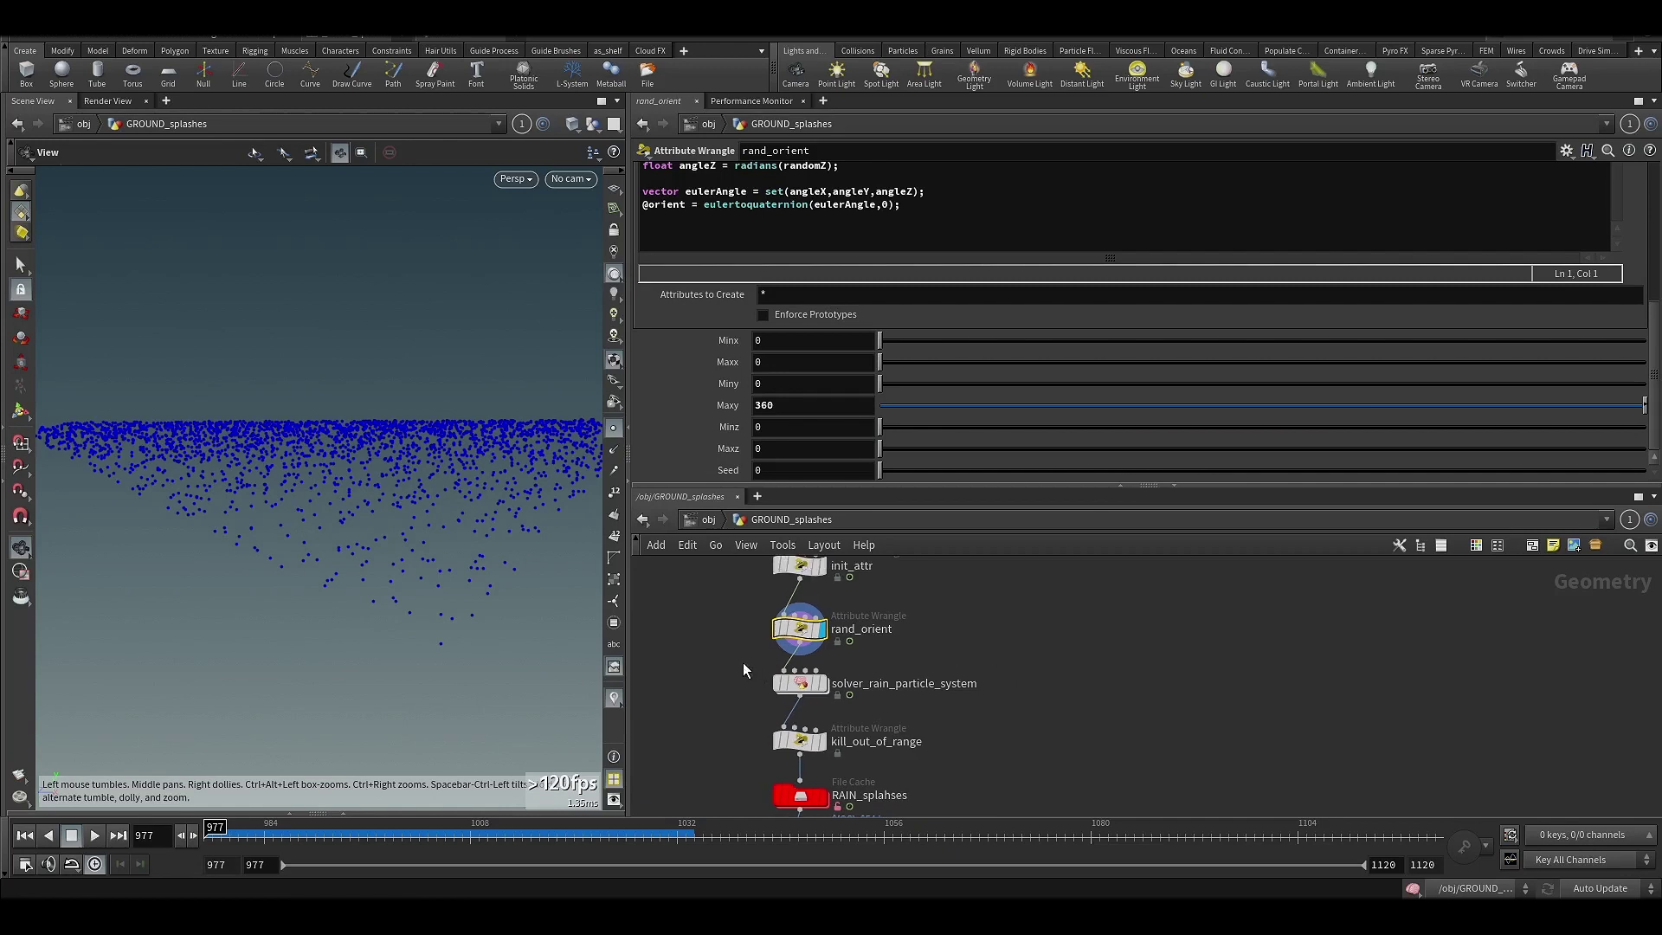
{"action": "left_click", "coordinate": [801, 684]}
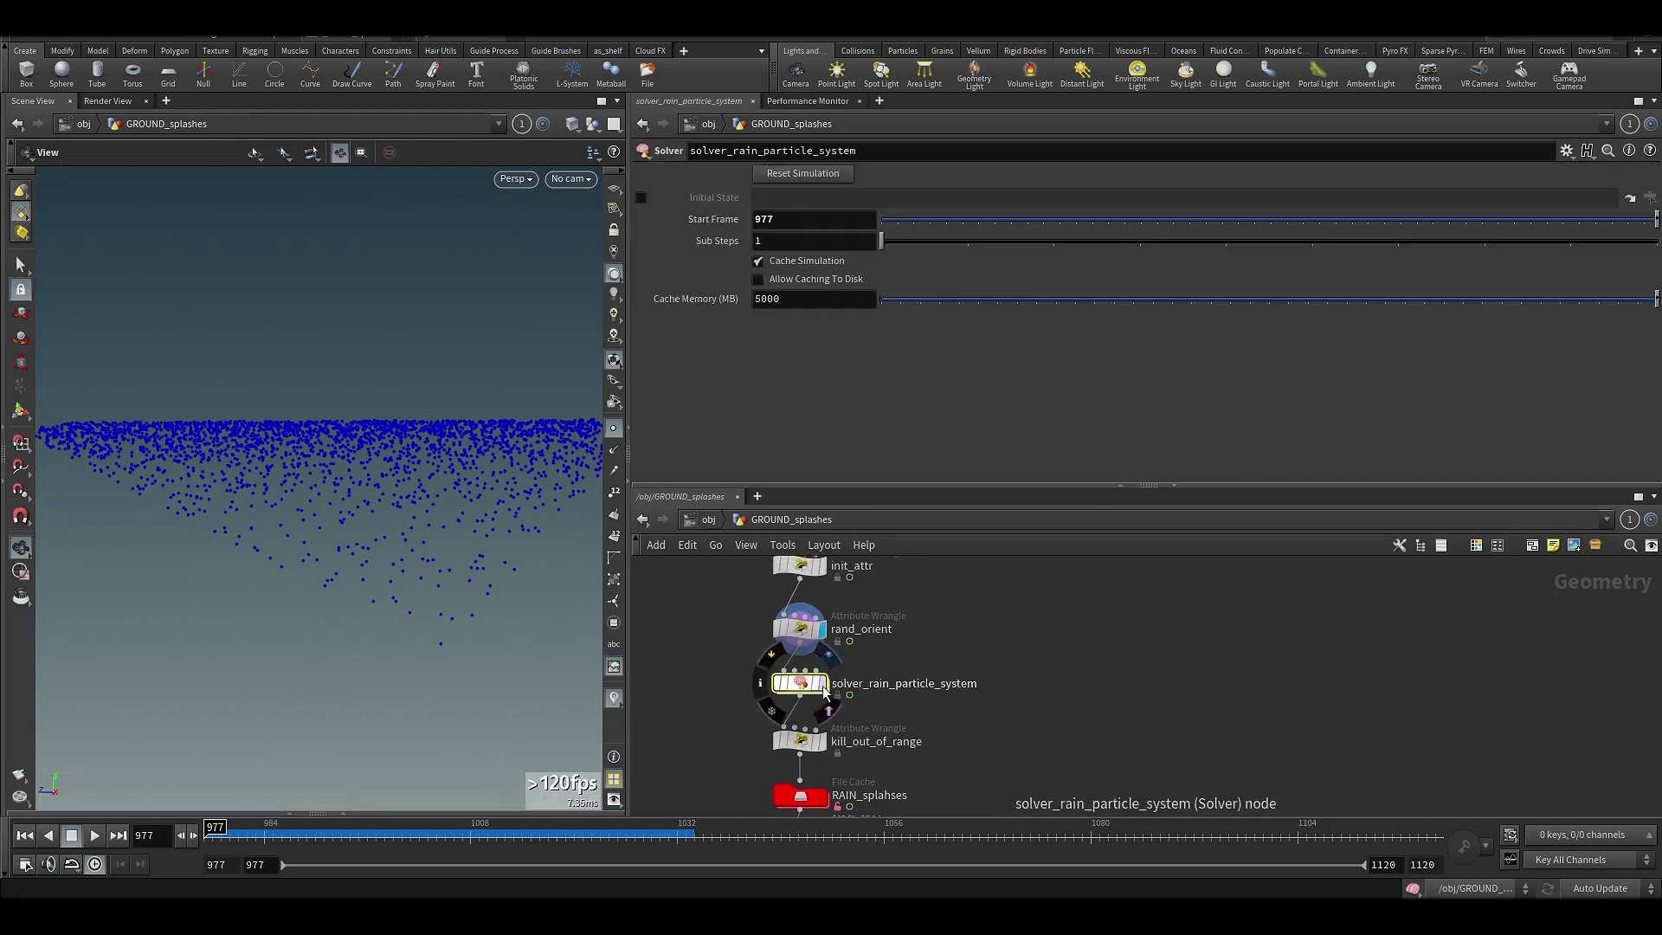
{"action": "left_click", "coordinate": [449, 837]}
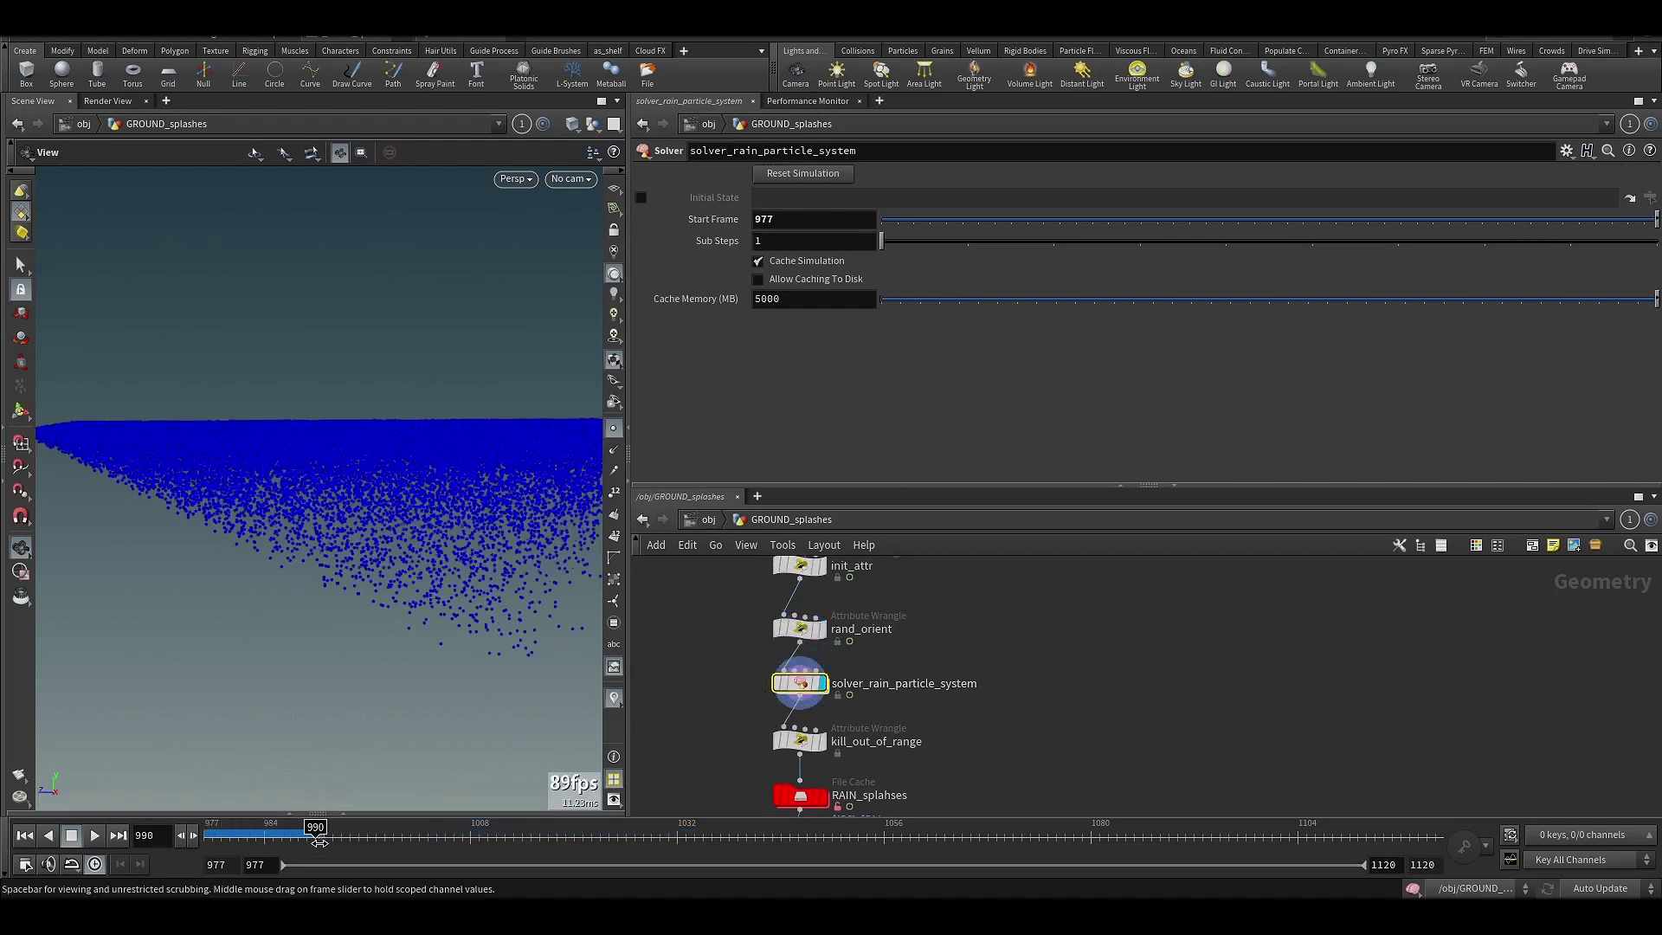
{"action": "left_click_drag", "start_coordinate": [433, 597], "coordinate": [464, 658]}
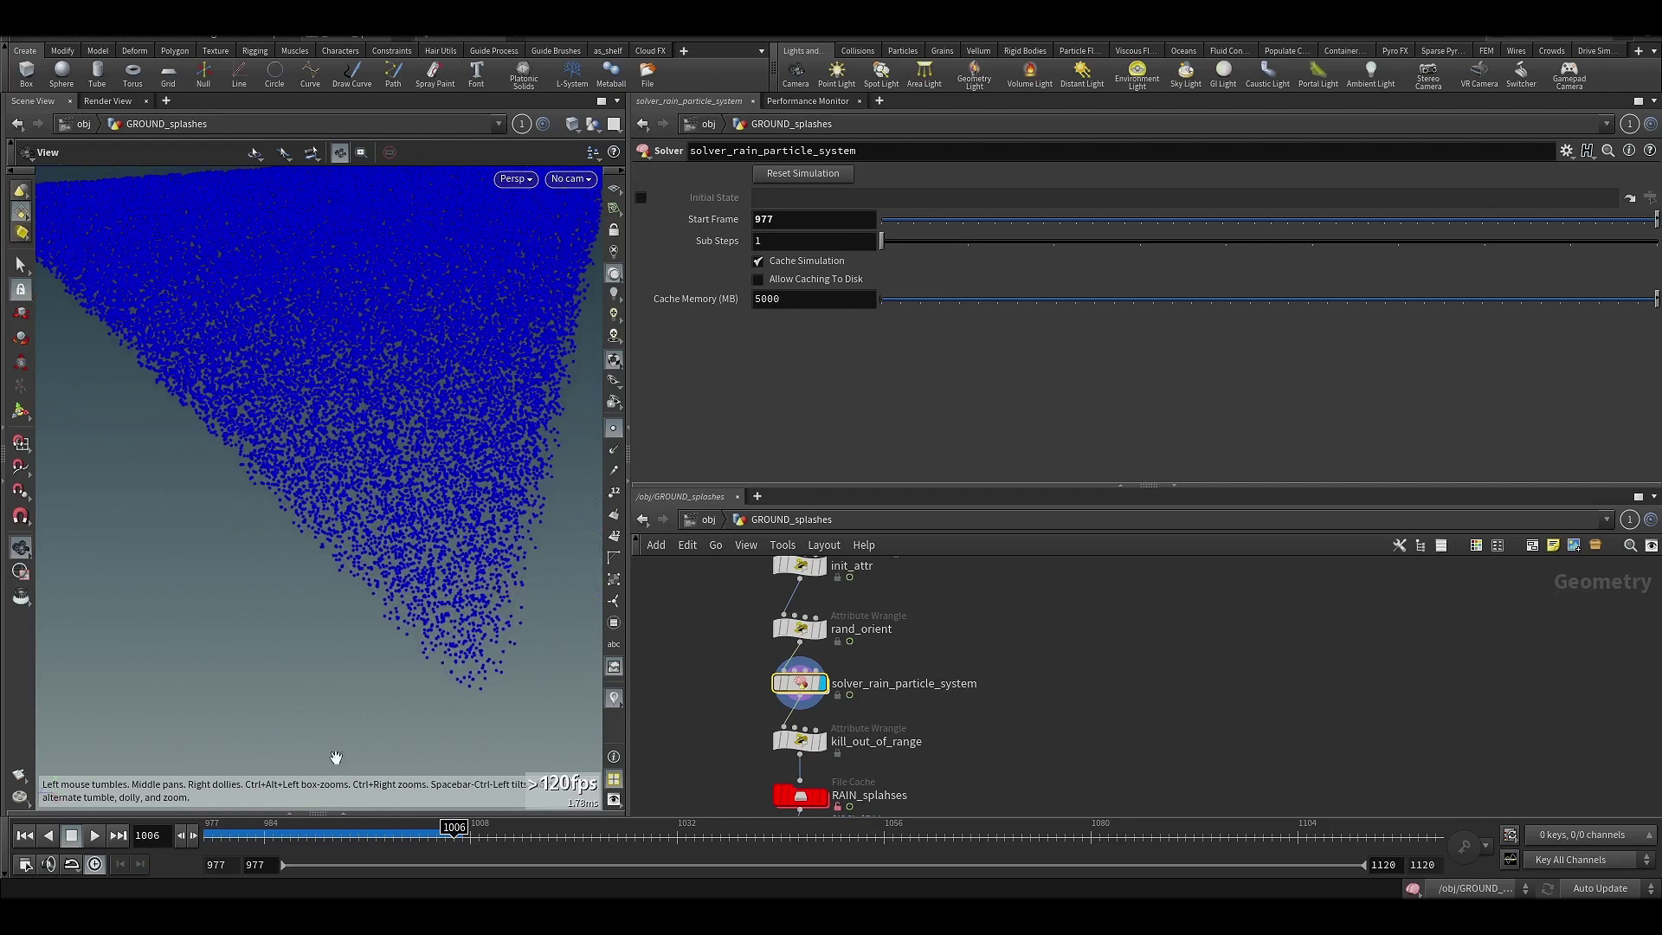
Display the kill_out_of_range wrangle, scrub the timeline to review the points and return to frame 977.
{"action": "left_click", "coordinate": [251, 829]}
{"action": "left_click_drag", "start_coordinate": [251, 828], "coordinate": [810, 835]}
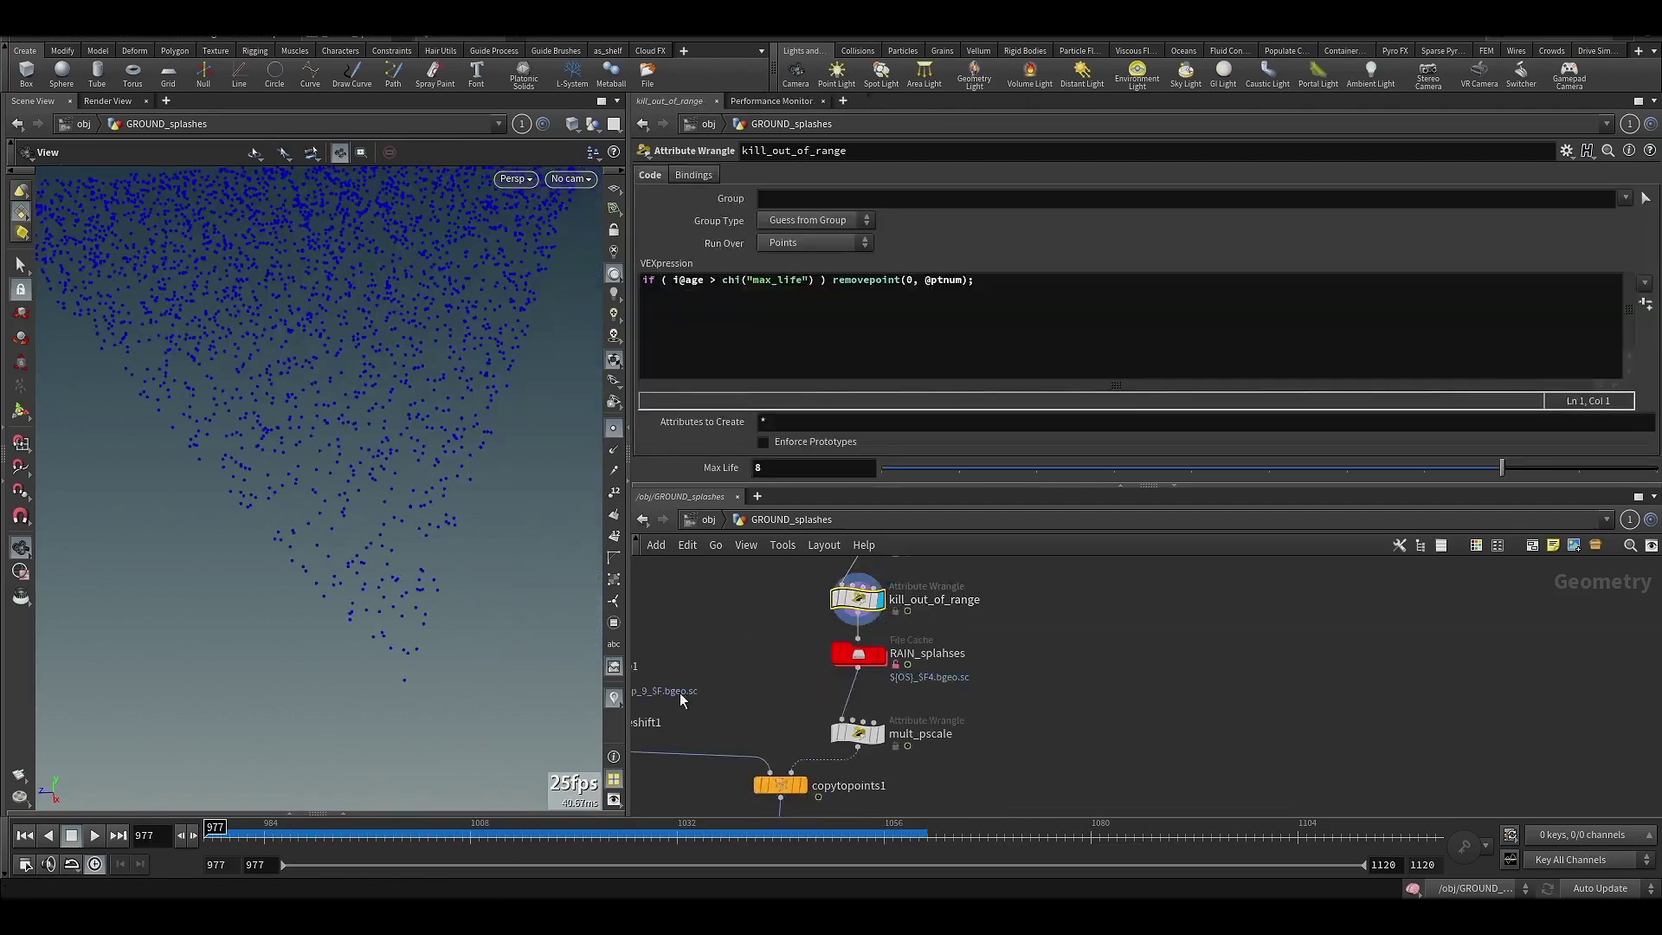
{"action": "left_click", "coordinate": [479, 831]}
{"action": "left_click_drag", "start_coordinate": [506, 827], "coordinate": [206, 822]}
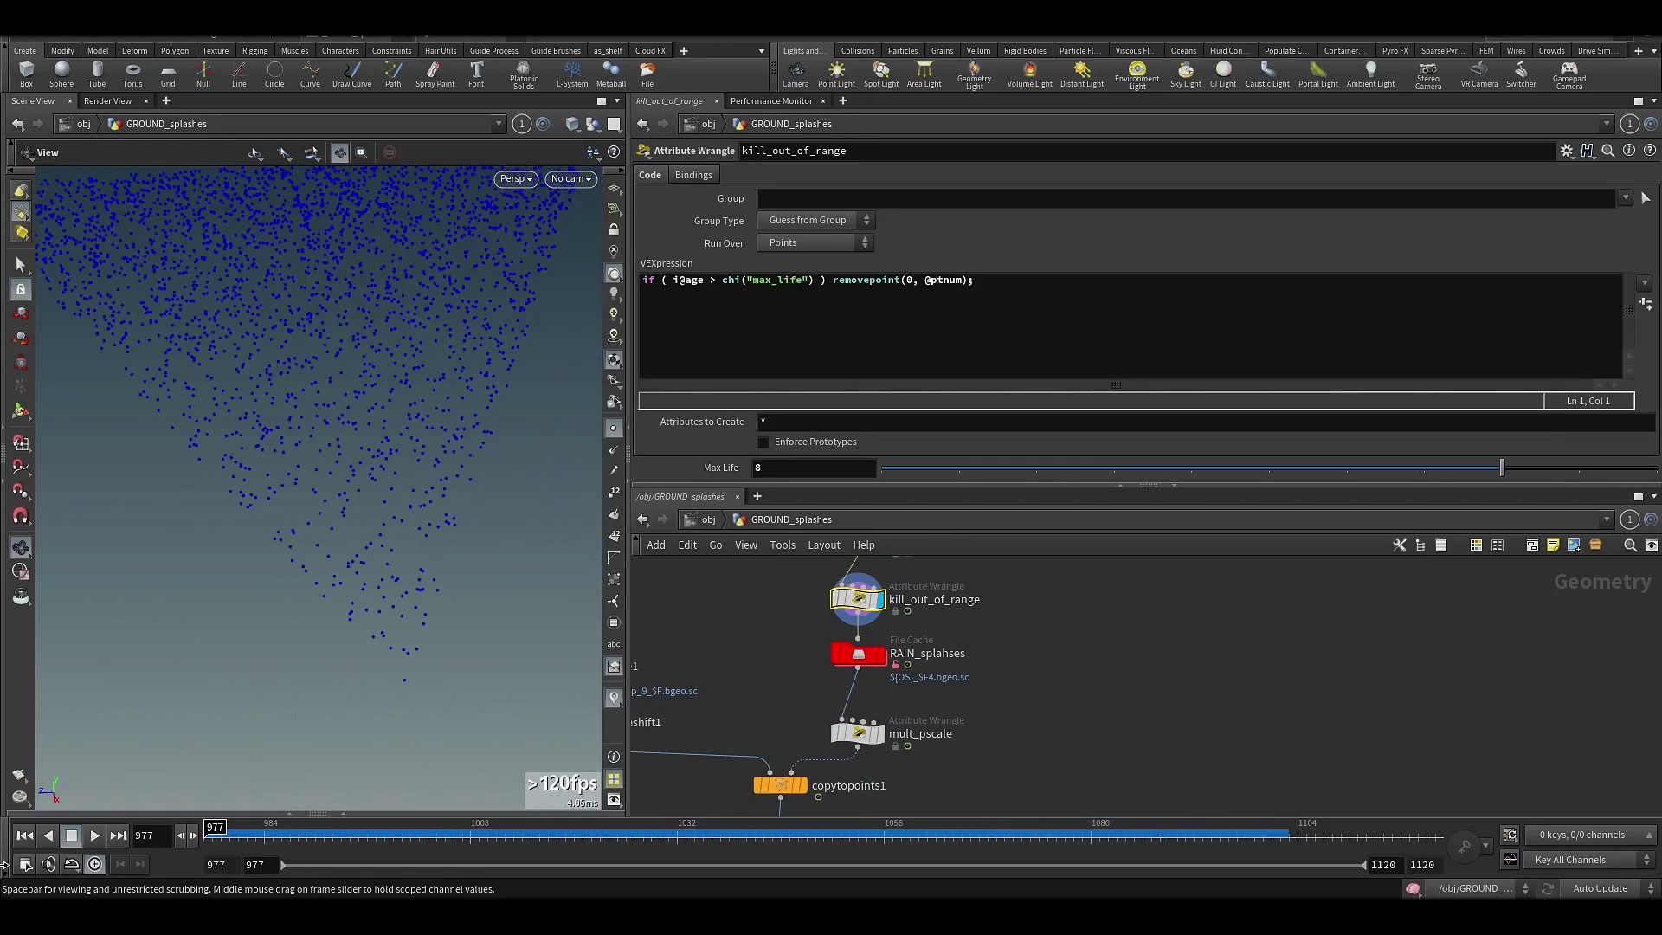
Display the RAIN_splahses file cache and scrub the timeline to frame 1078.
{"action": "middle_click_drag", "start_coordinate": [814, 663], "coordinate": [797, 657]}
{"action": "left_click", "coordinate": [841, 647]}
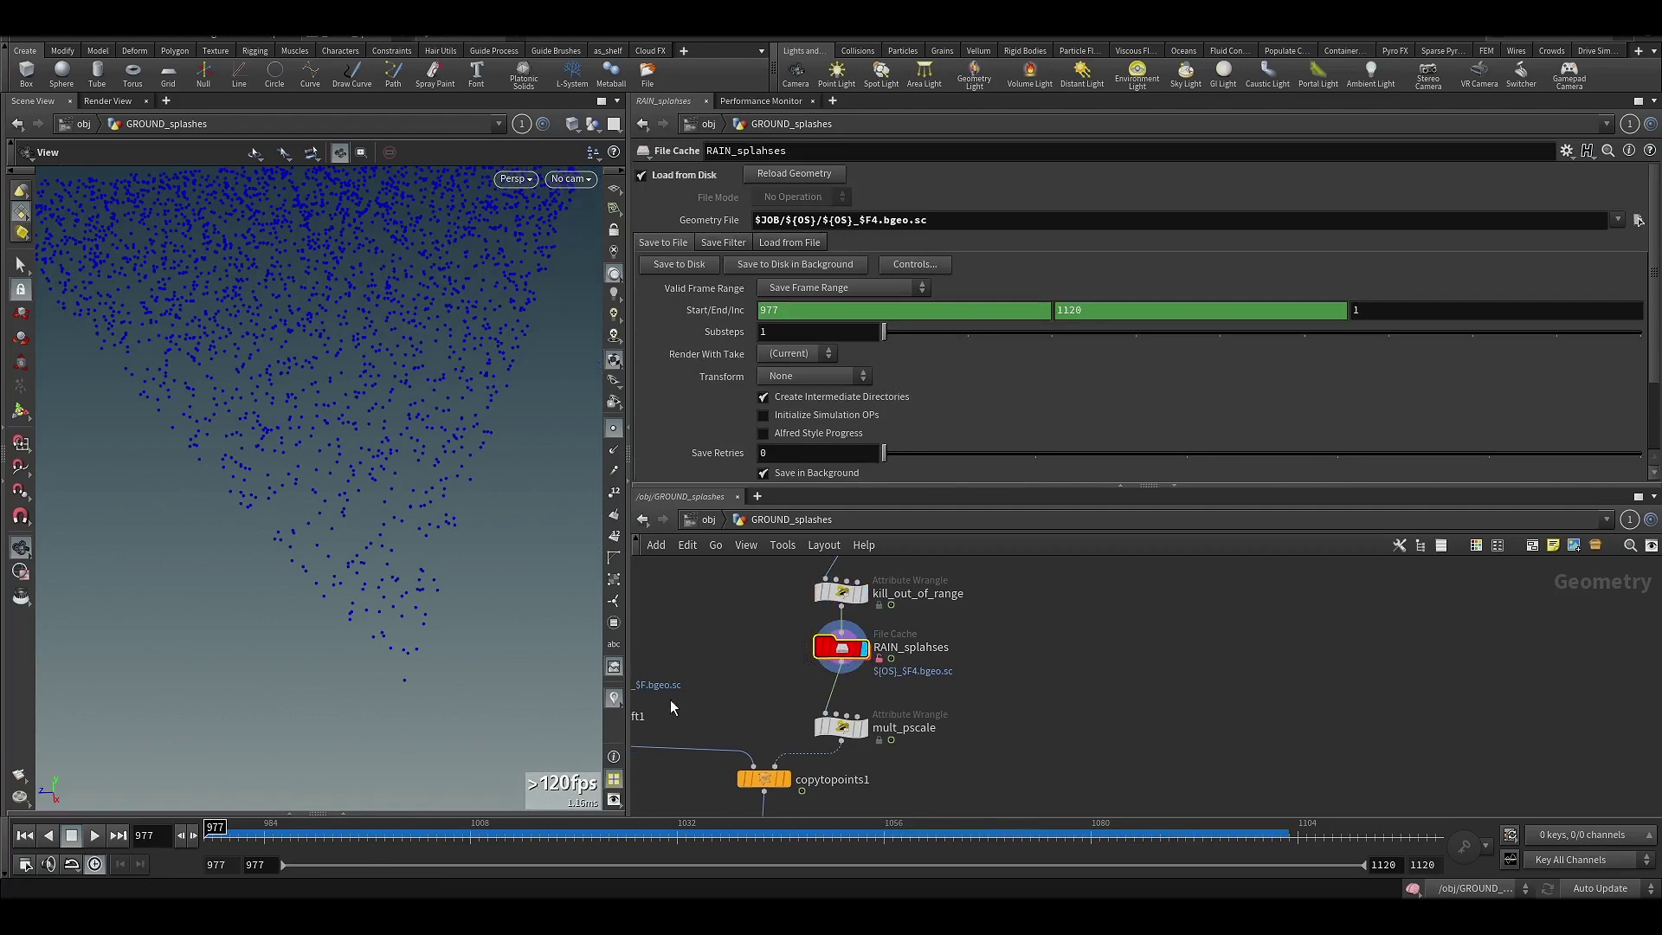
{"action": "left_click_drag", "start_coordinate": [214, 835], "coordinate": [400, 519]}
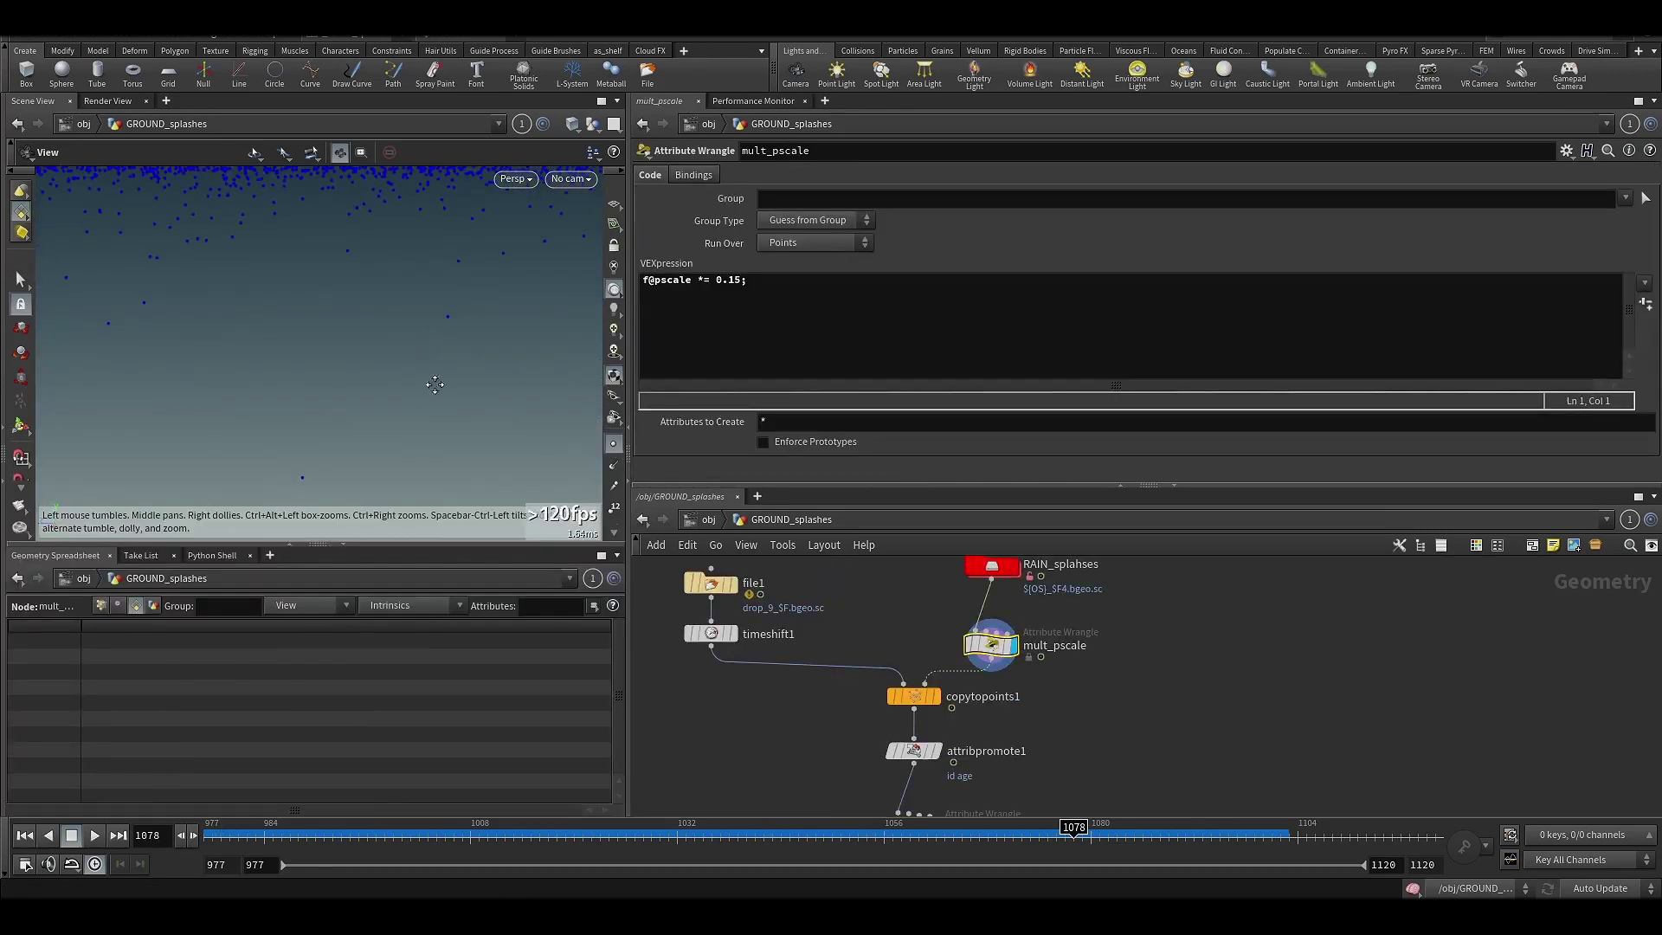
Examine the mult_pscale wrangle's code and view its points from a low angle in the viewport.
{"action": "left_click_drag", "start_coordinate": [307, 395], "coordinate": [394, 387]}
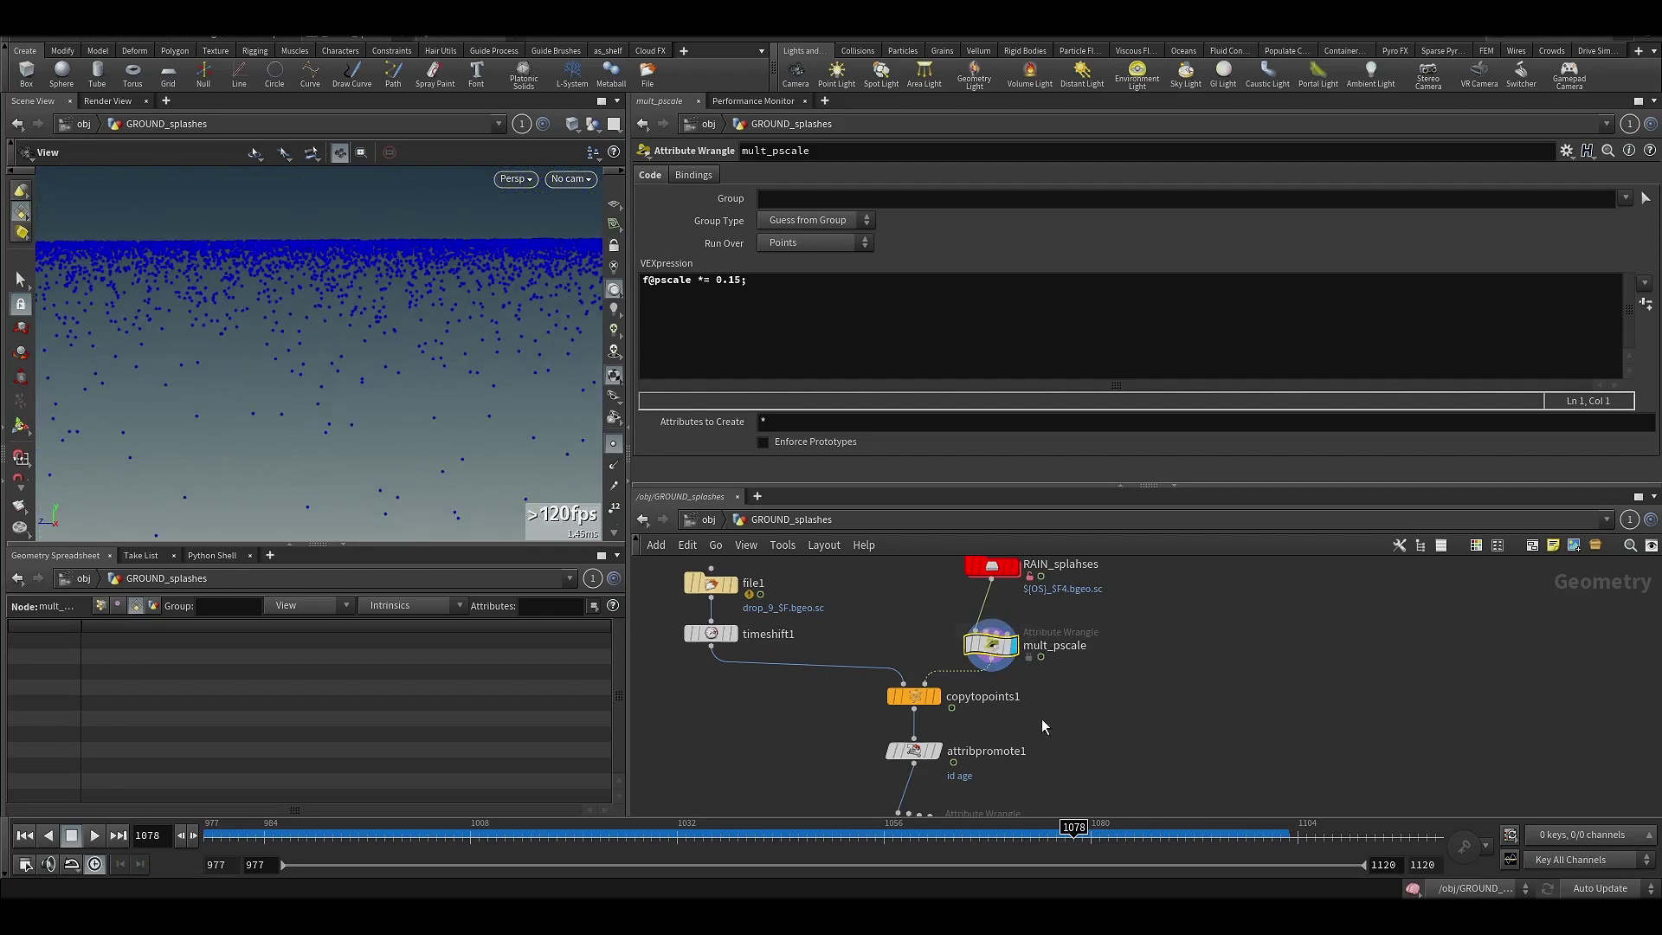
{"action": "middle_click_drag", "start_coordinate": [1043, 720], "coordinate": [1075, 690]}
{"action": "middle_click_drag", "start_coordinate": [937, 620], "coordinate": [989, 645]}
{"action": "middle_click_drag", "start_coordinate": [828, 715], "coordinate": [790, 701]}
Select and display copytopoints1 to view the splashes on the points, and open its node information.
{"action": "left_click", "coordinate": [959, 698]}
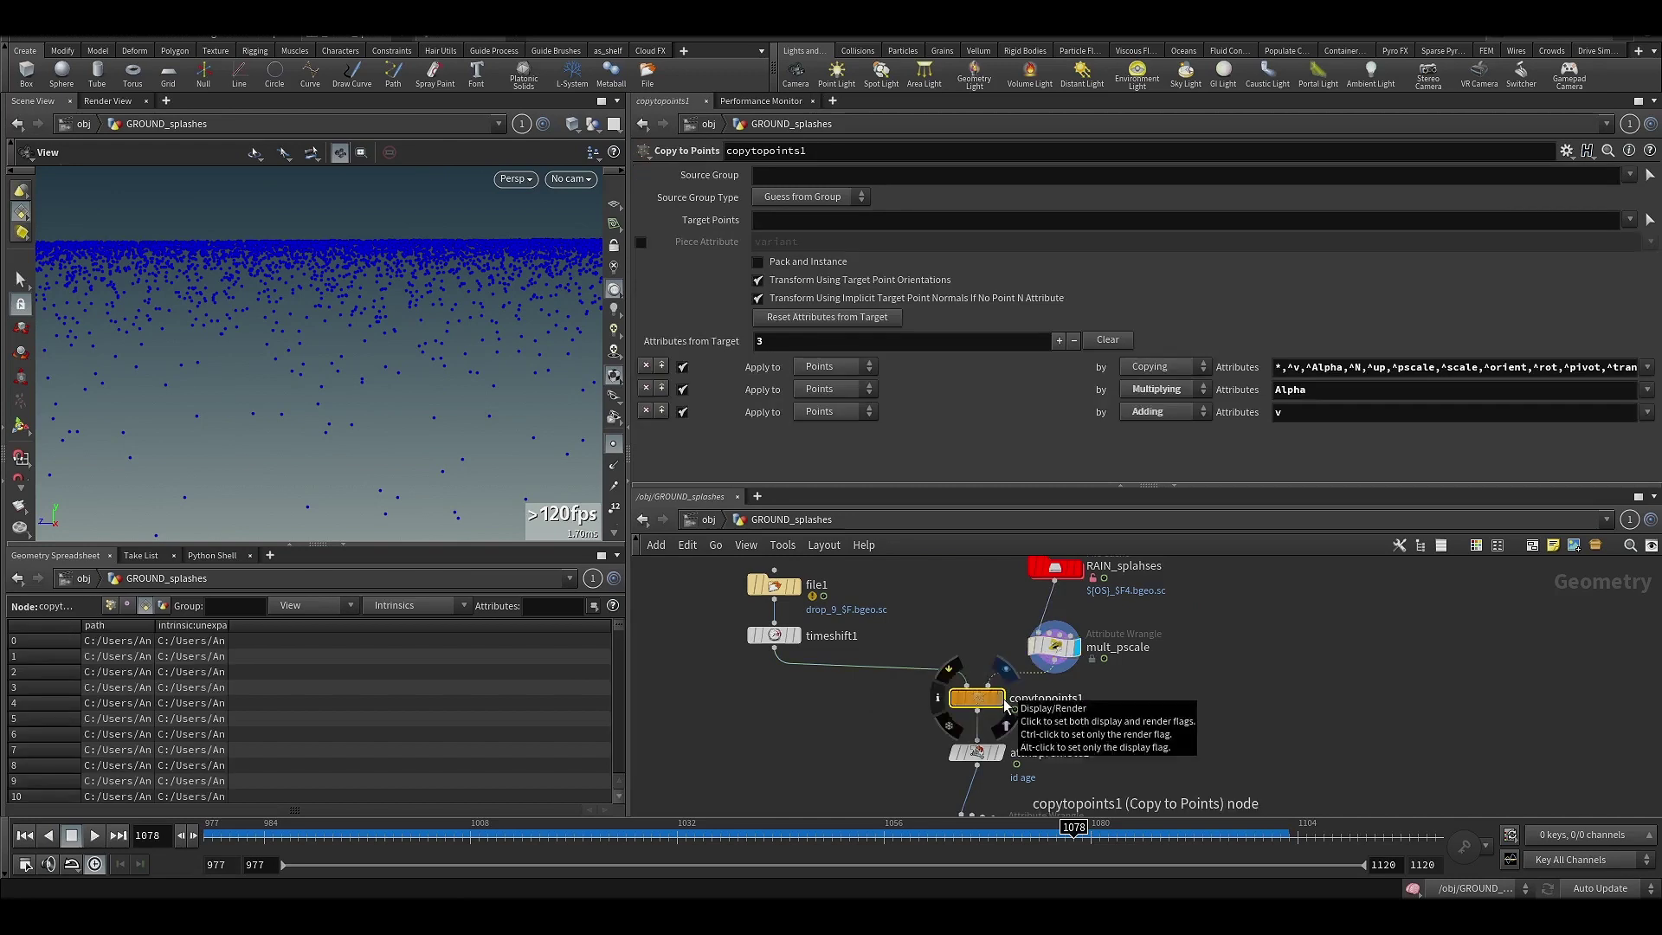
{"action": "left_click", "coordinate": [999, 706]}
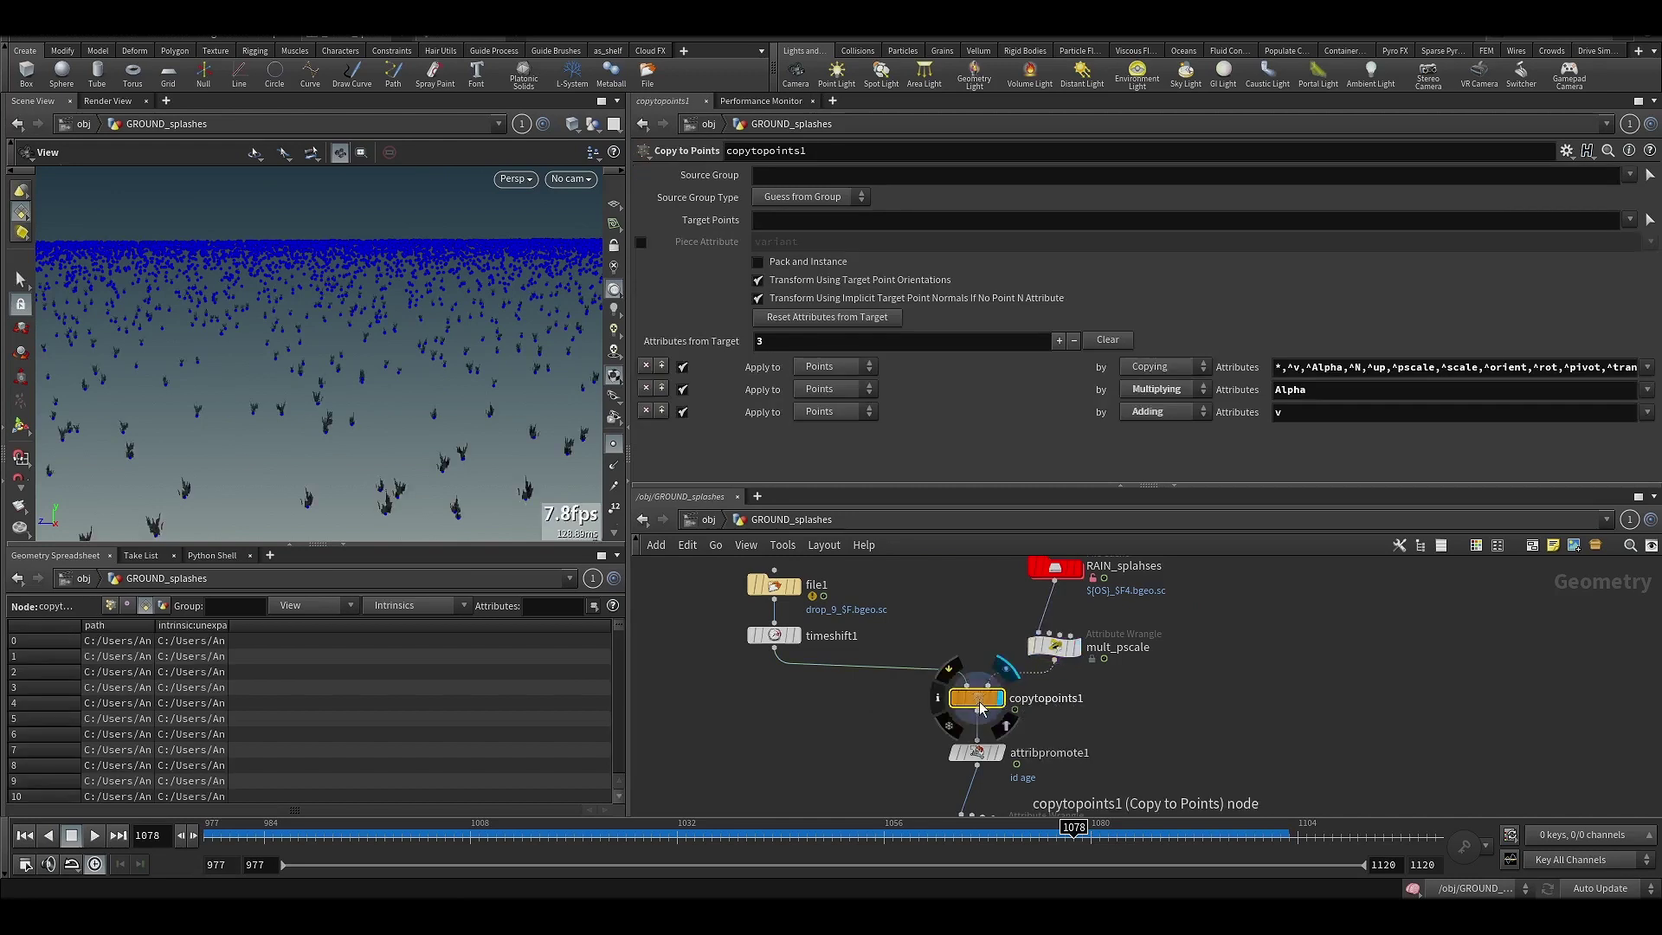
{"action": "middle_click", "coordinate": [973, 715]}
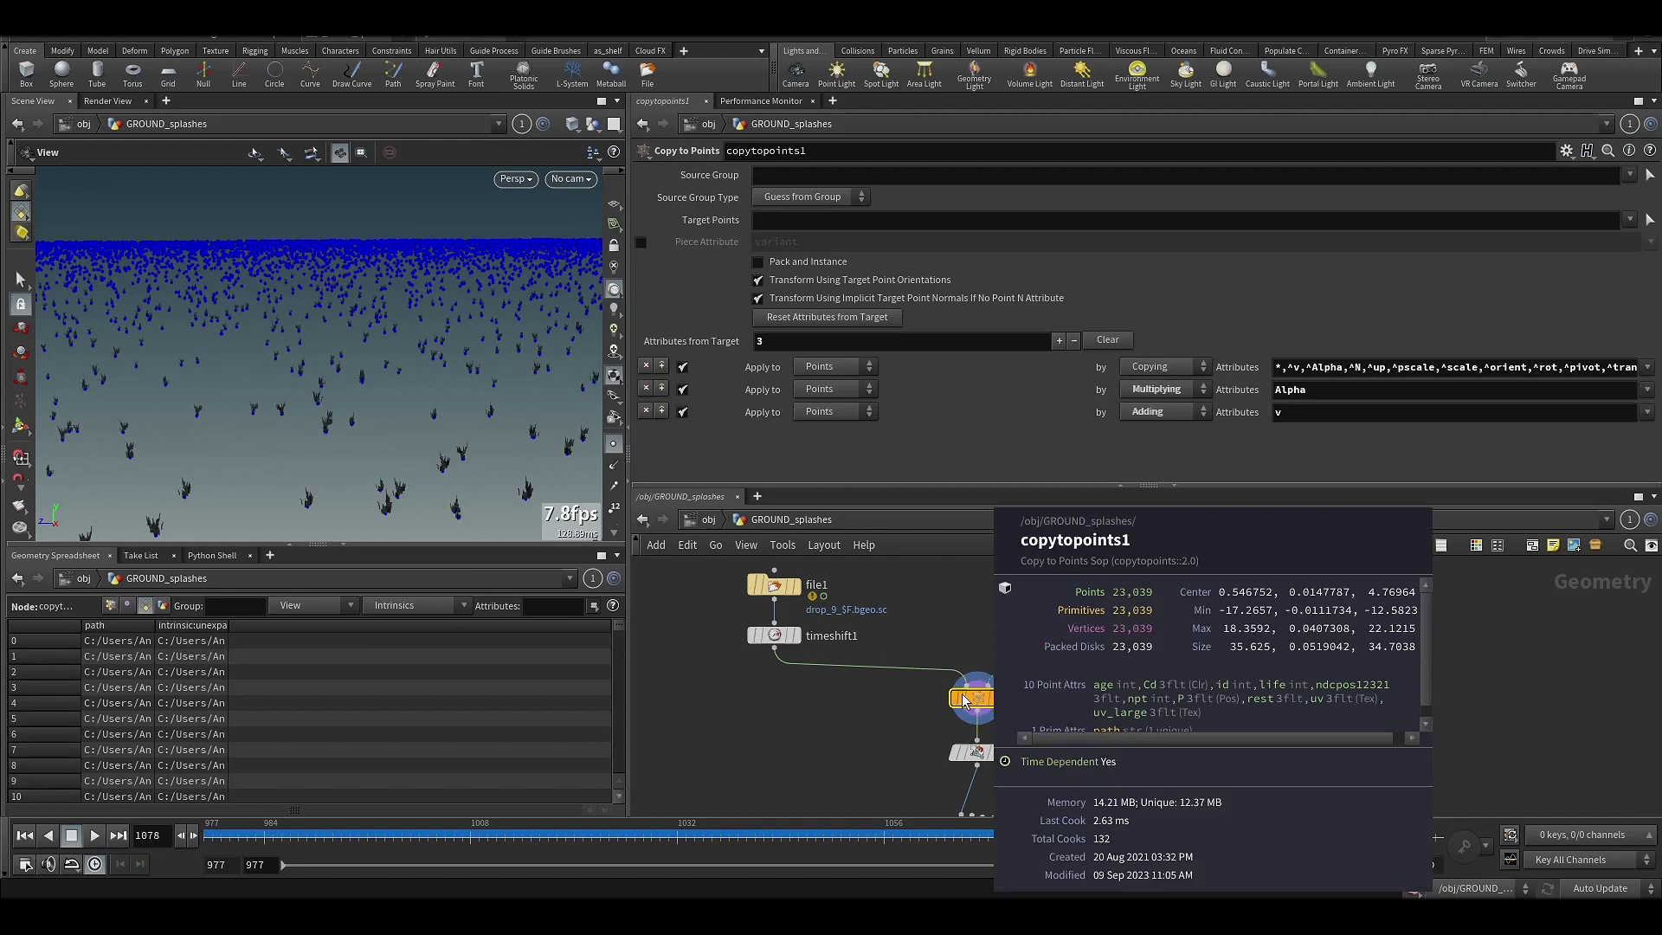
Select file1 and examine its splash library file path and its packed disk primitive loading.
{"action": "left_click", "coordinate": [755, 588]}
{"action": "left_click_drag", "start_coordinate": [761, 197], "coordinate": [871, 300]}
{"action": "left_click_drag", "start_coordinate": [687, 577], "coordinate": [841, 613]}
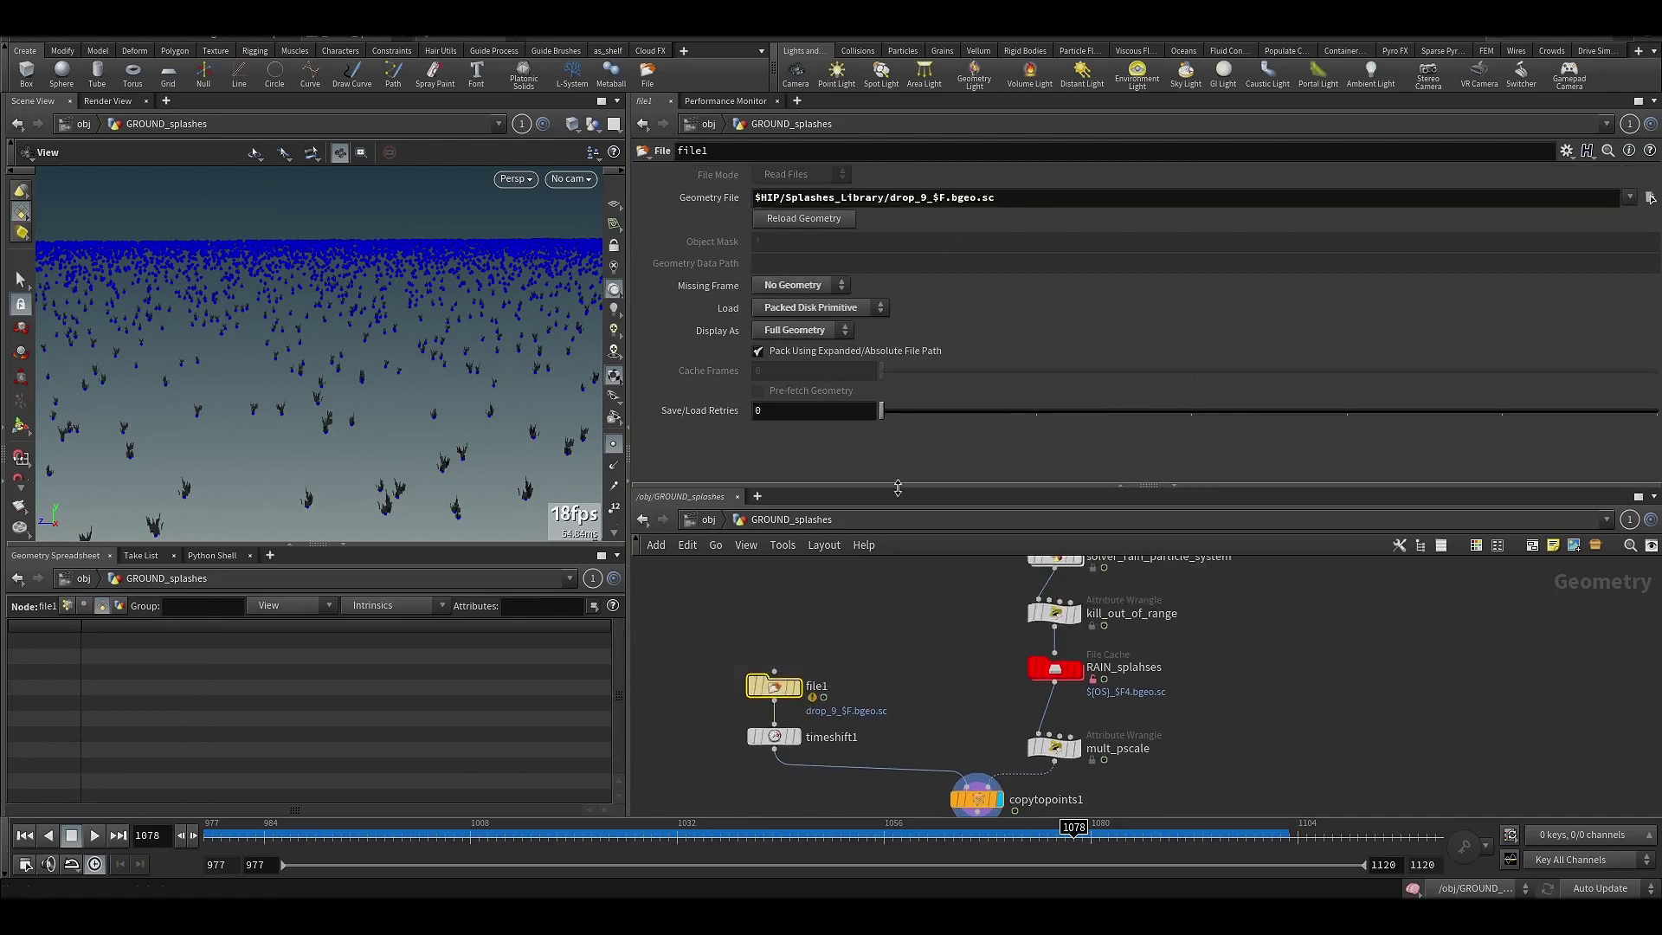
{"action": "middle_click_drag", "start_coordinate": [885, 641], "coordinate": [940, 623]}
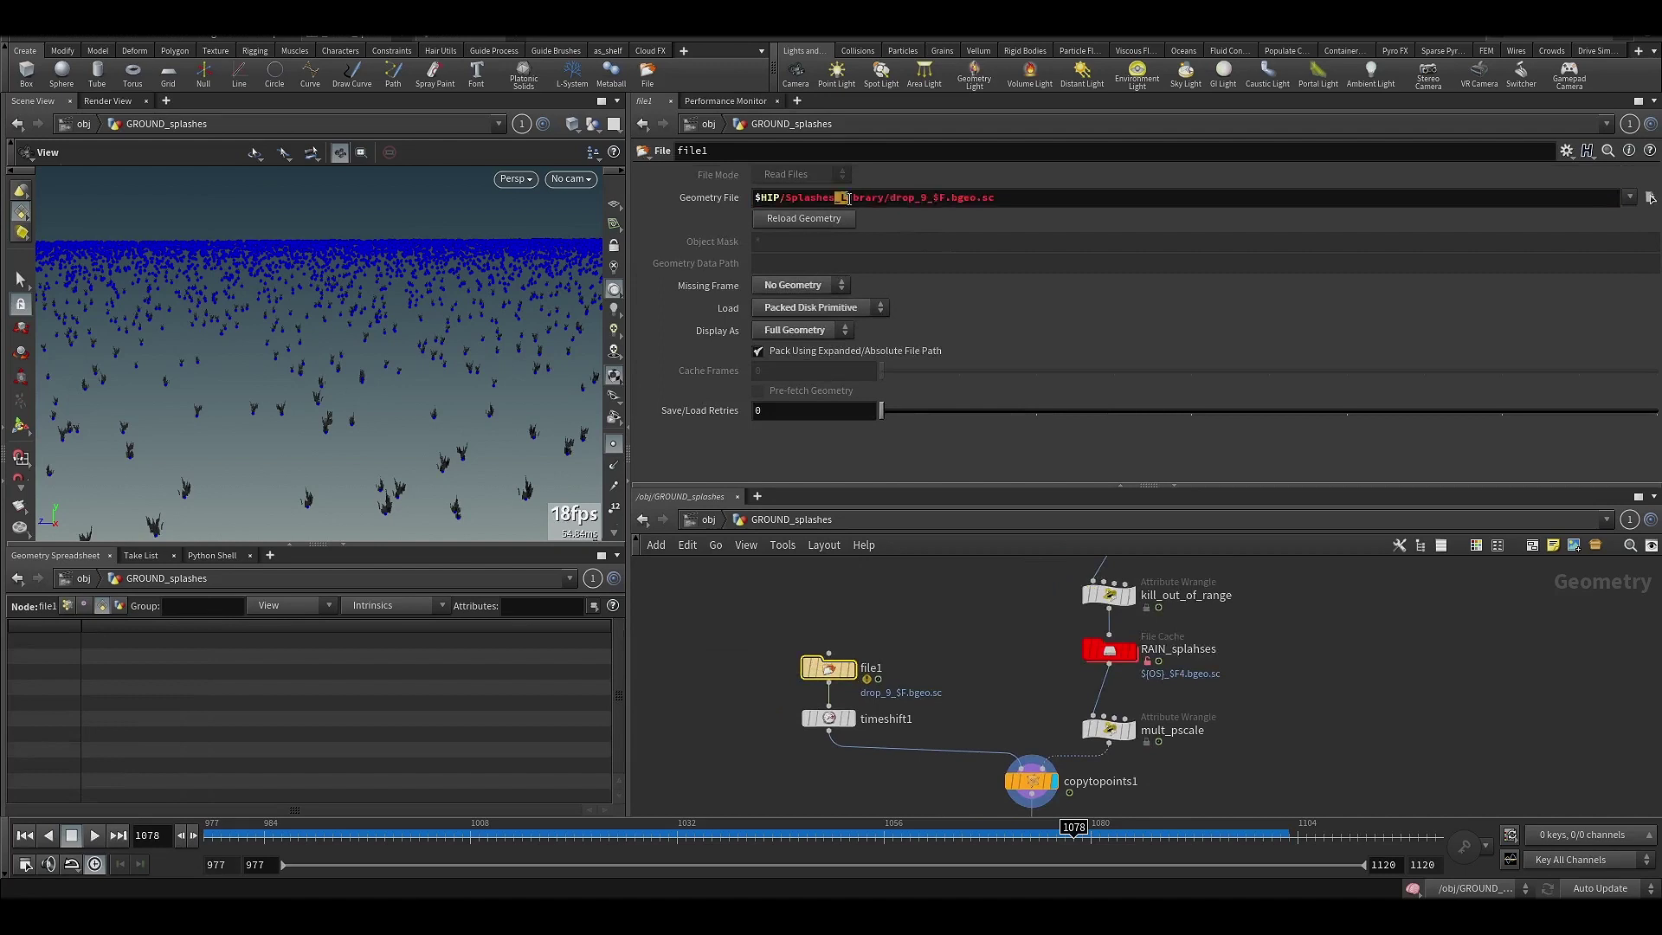
{"action": "left_click_drag", "start_coordinate": [996, 198], "coordinate": [797, 203]}
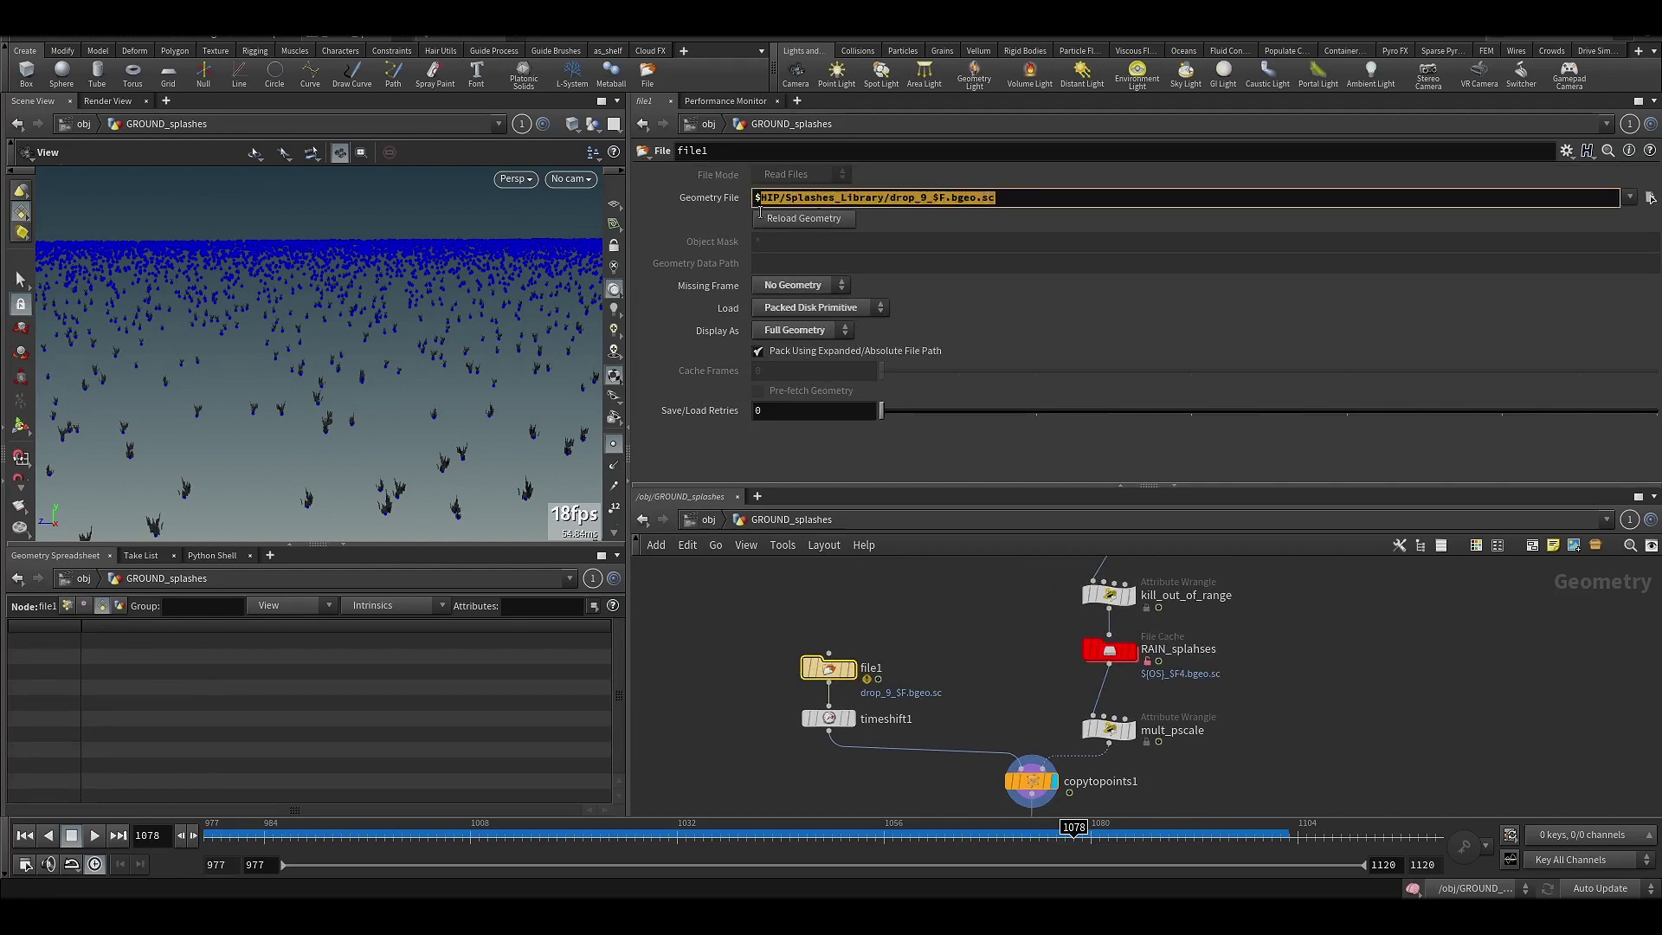
Check the frame setting of timeshift1 and select copytopoints1 again.
{"action": "middle_click_drag", "start_coordinate": [913, 698], "coordinate": [925, 642]}
{"action": "left_click", "coordinate": [840, 692]}
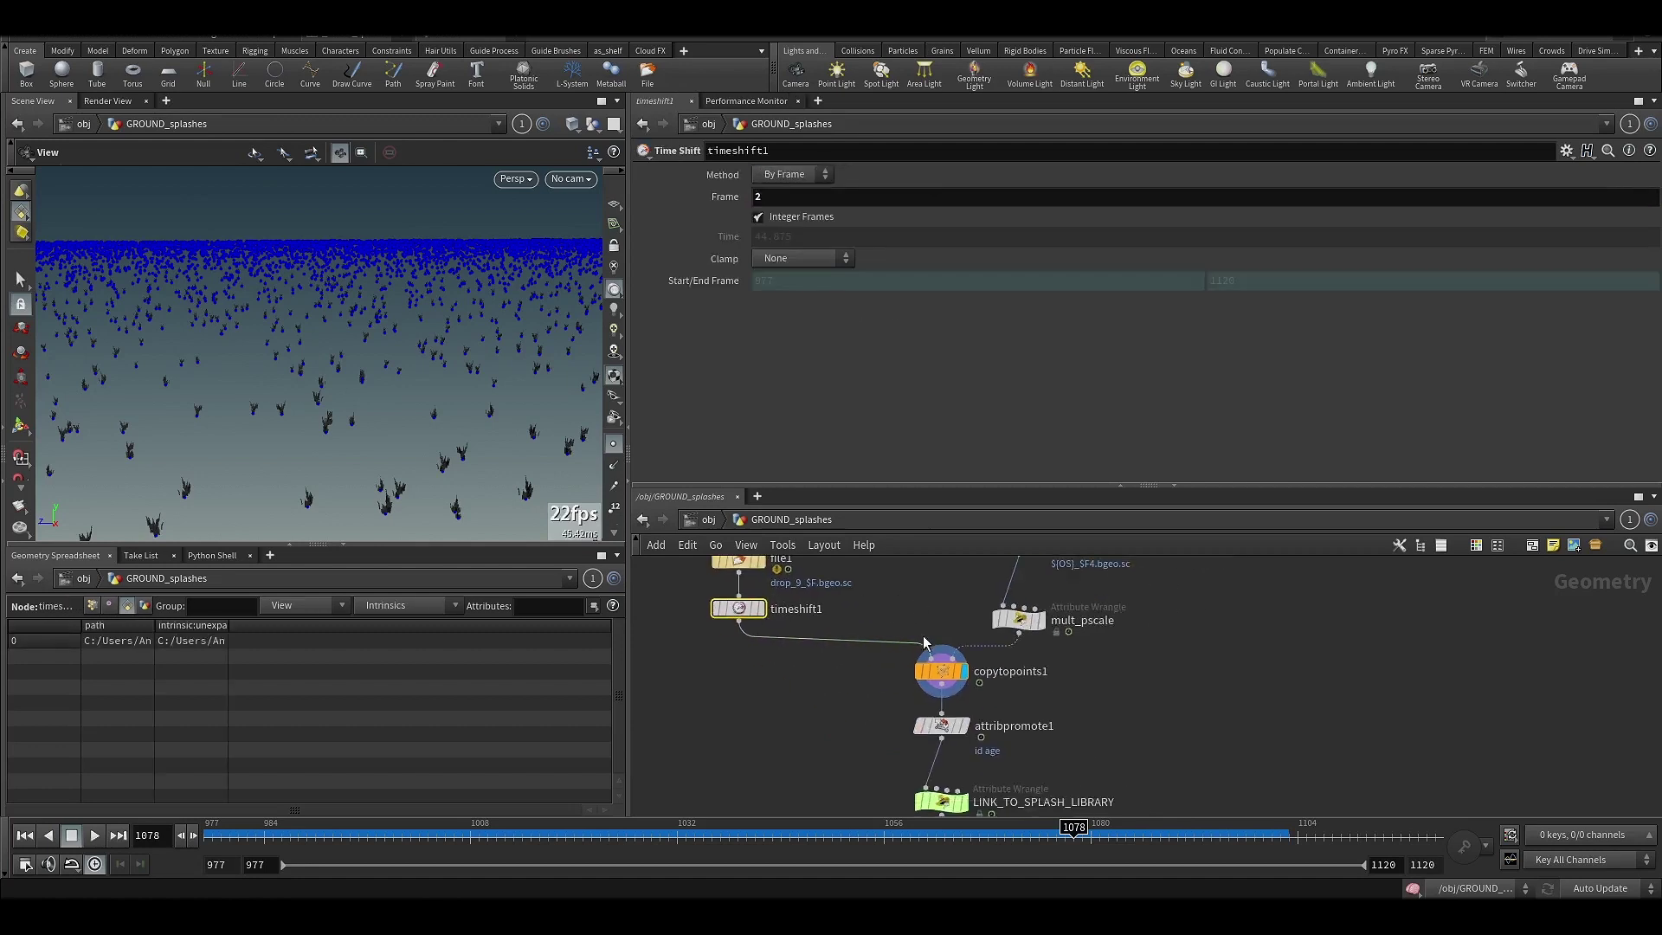
{"action": "left_click", "coordinate": [904, 698]}
{"action": "left_click", "coordinate": [935, 681]}
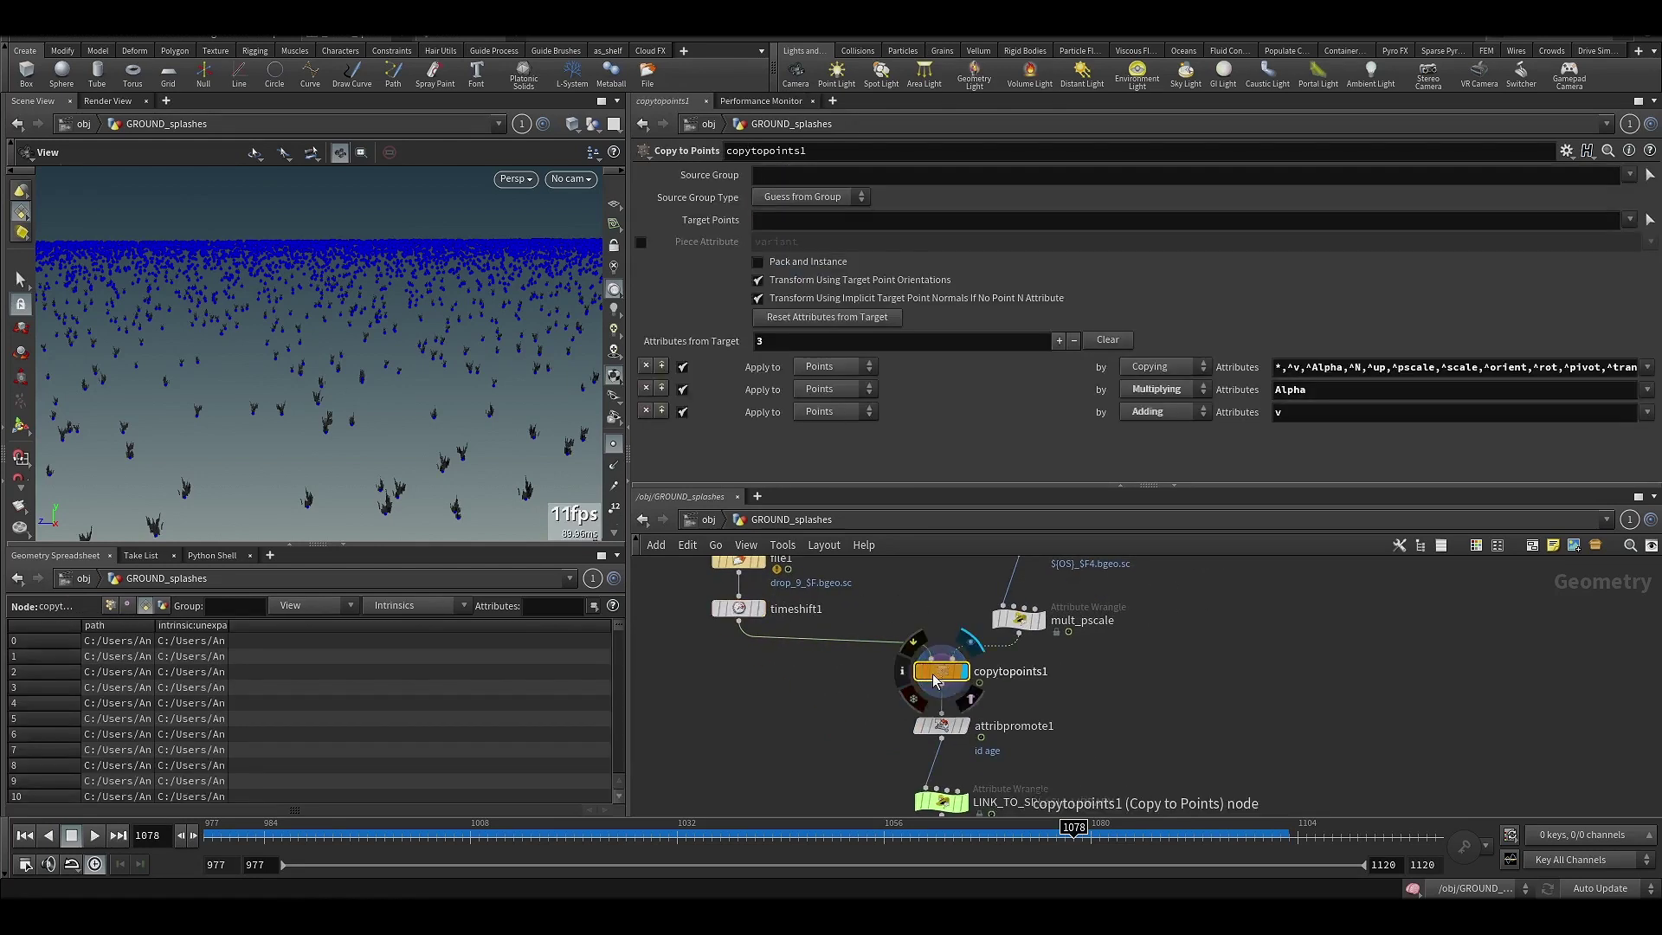
{"action": "middle_click", "coordinate": [937, 681]}
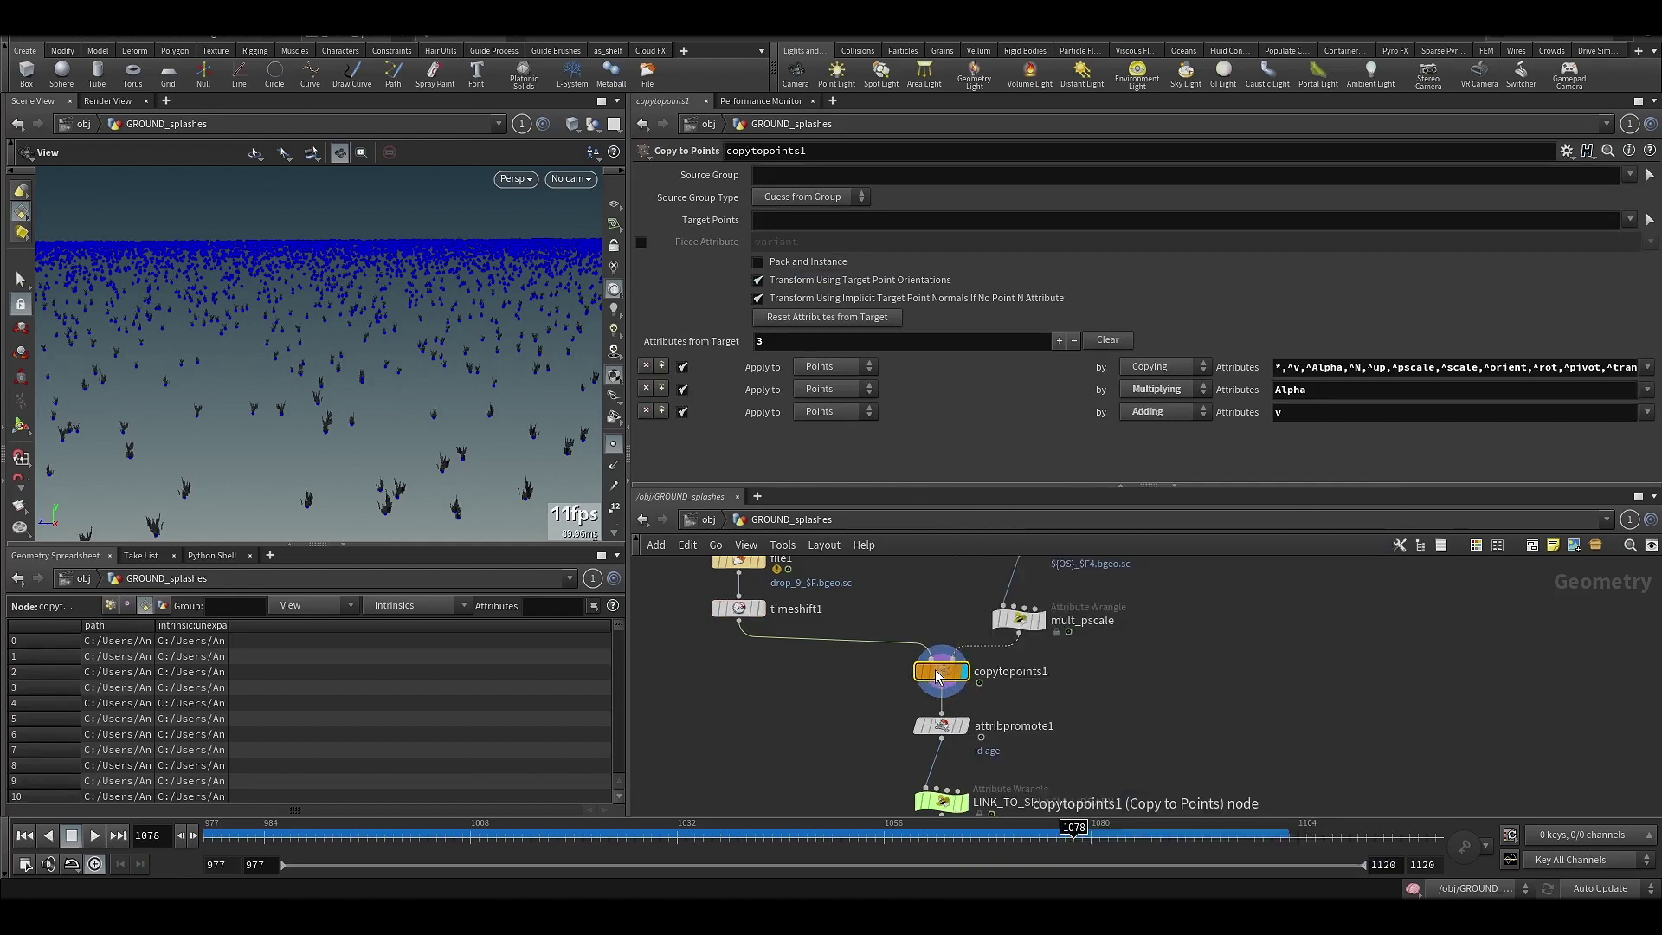
Compare the node information of timeshift1 and copytopoints1.
{"action": "middle_click_drag", "start_coordinate": [829, 646], "coordinate": [865, 672]}
{"action": "scroll", "coordinate": [865, 672], "scroll_direction": "down", "scroll_amount": 1}
{"action": "left_click", "coordinate": [819, 601]}
{"action": "left_click", "coordinate": [804, 649]}
{"action": "middle_click", "coordinate": [804, 655]}
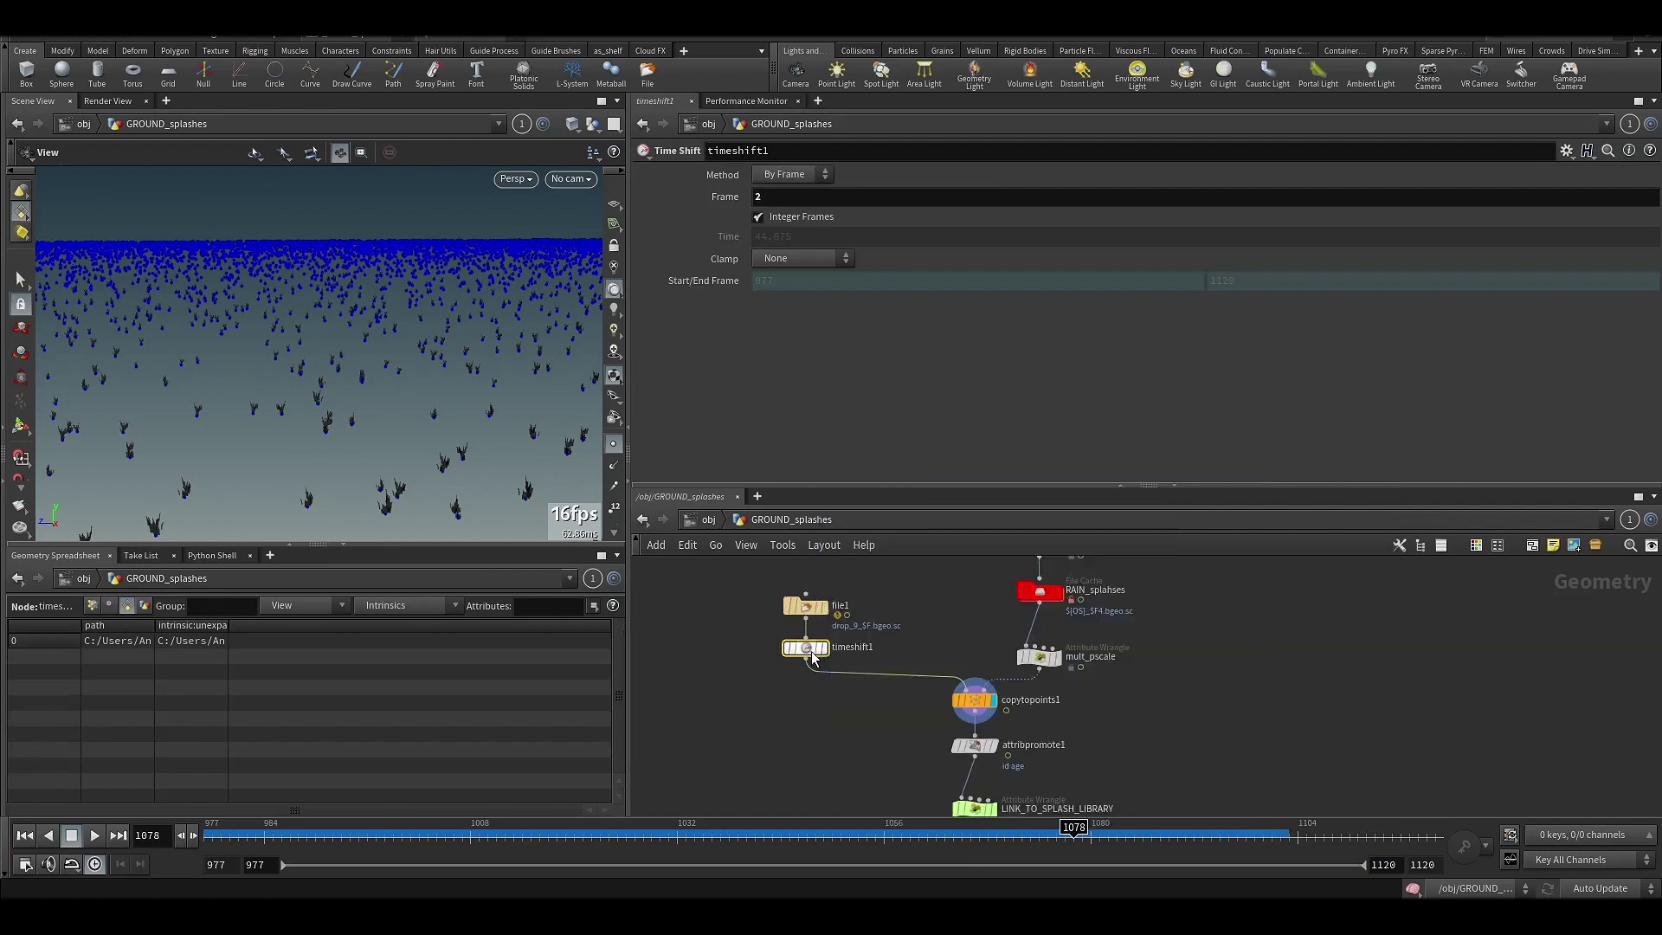
{"action": "left_click", "coordinate": [977, 702]}
{"action": "middle_click", "coordinate": [977, 704]}
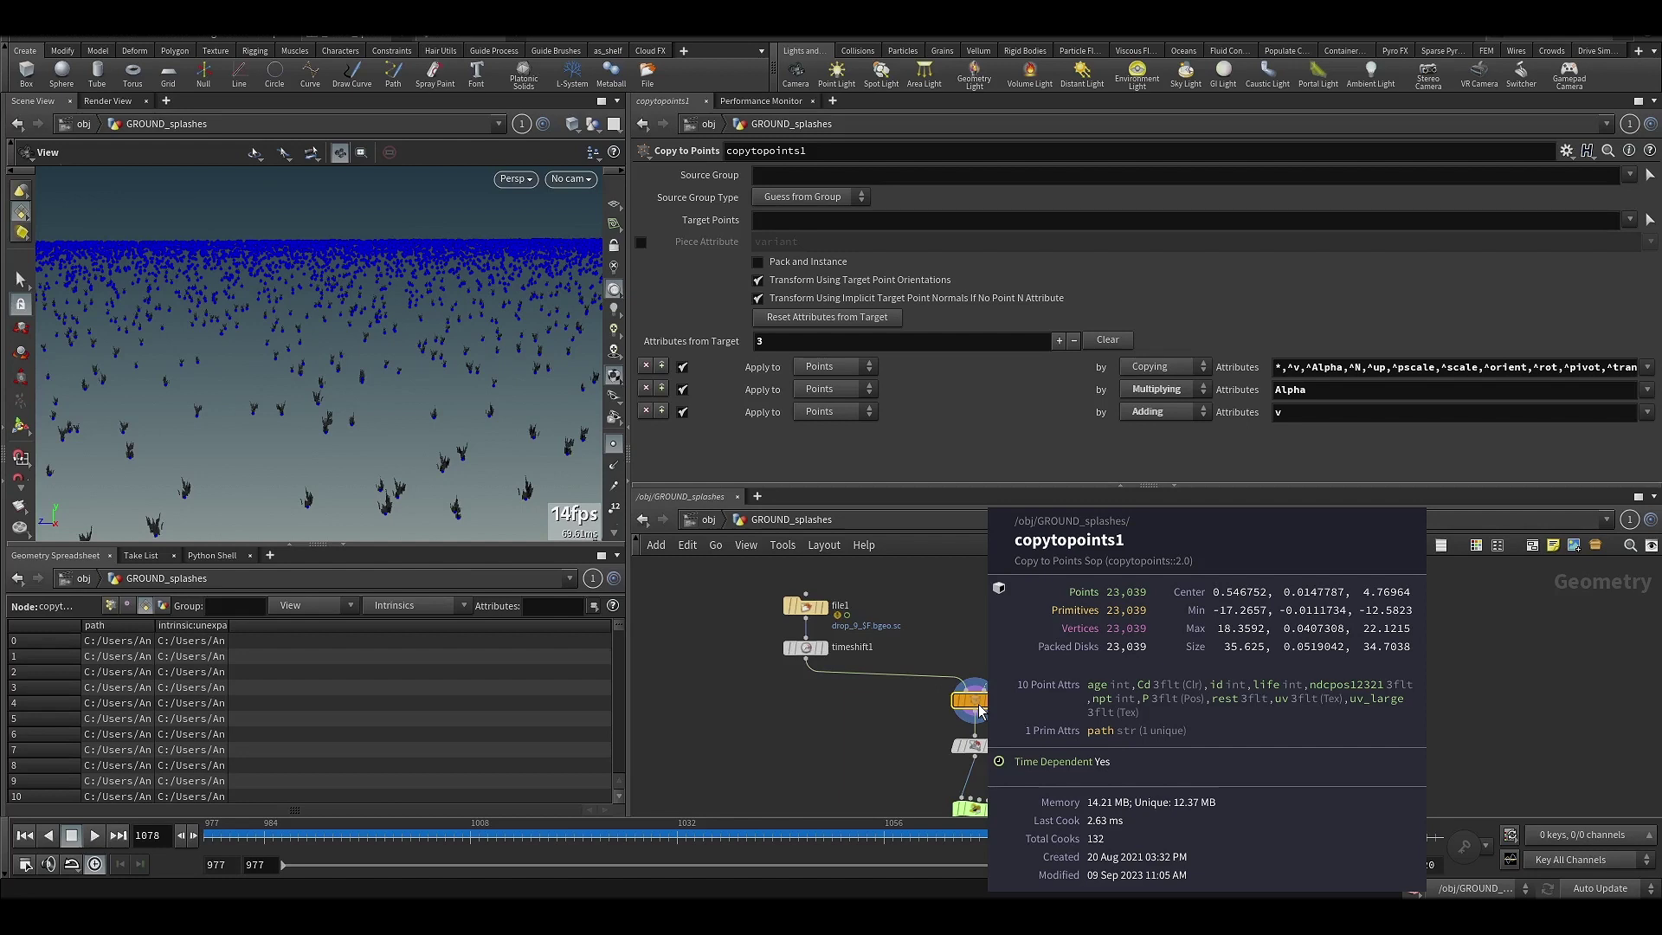
Widen the unexpanded filename intrinsic column for copytopoints1 in the Geometry Spreadsheet to read the full file paths.
{"action": "middle_click_drag", "start_coordinate": [886, 733], "coordinate": [829, 667]}
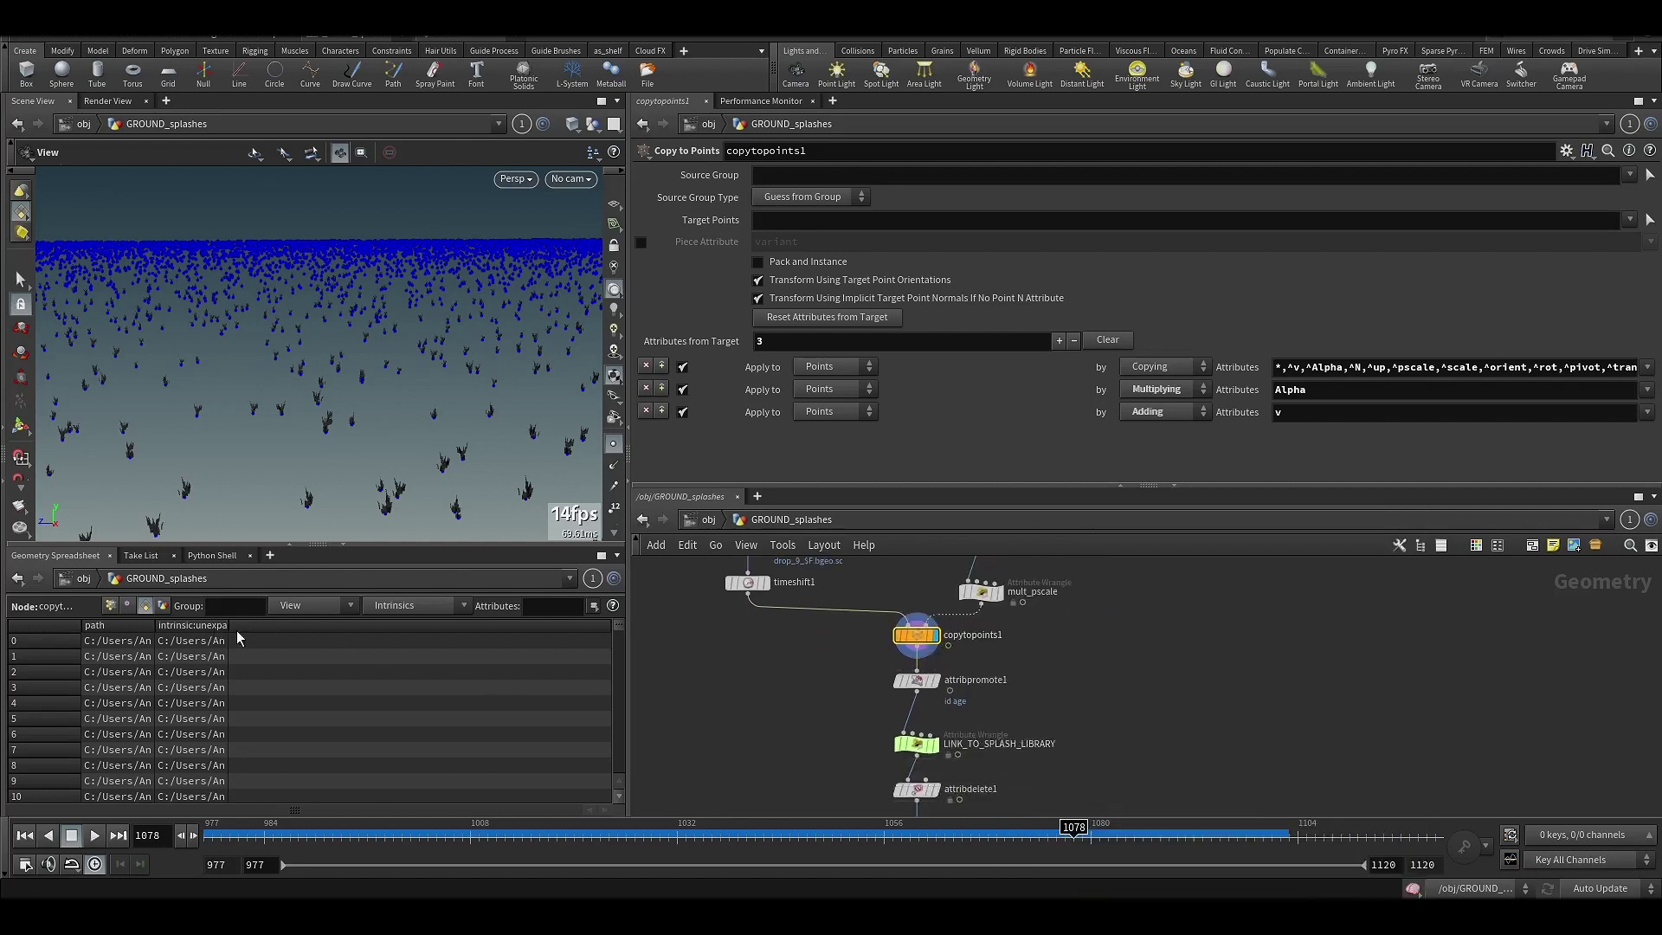
{"action": "left_click_drag", "start_coordinate": [227, 624], "coordinate": [631, 641]}
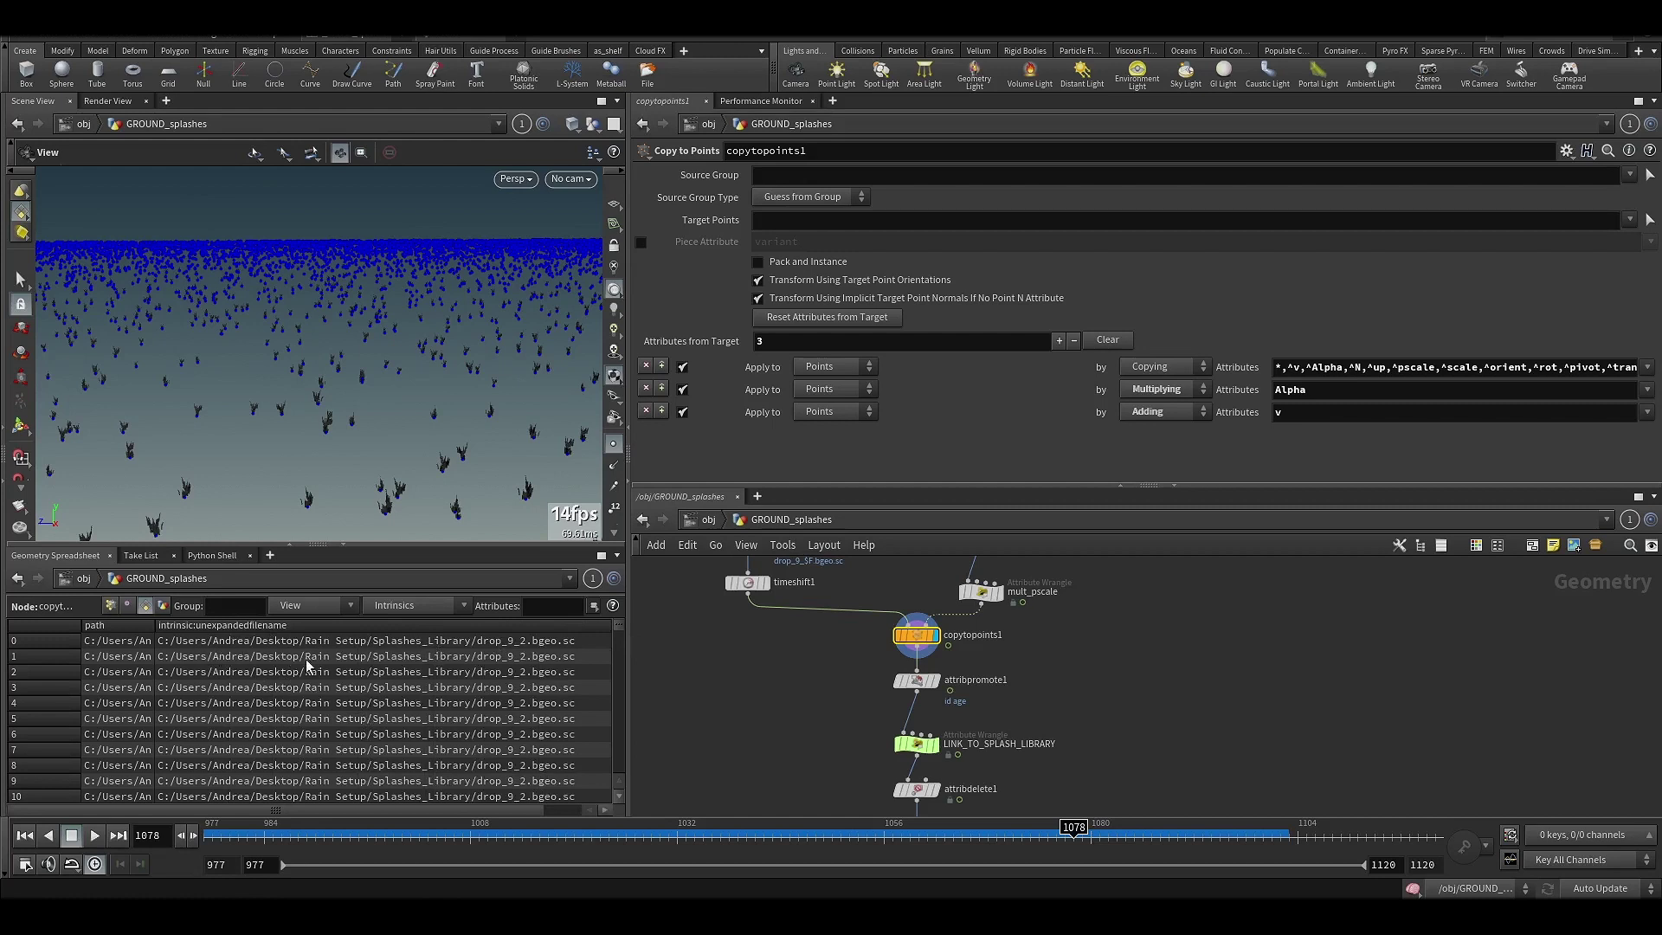
Review file1's geometry path and loading settings, and attribpromote1's promotion of id and age from points to primitives.
{"action": "middle_click_drag", "start_coordinate": [699, 651], "coordinate": [729, 685]}
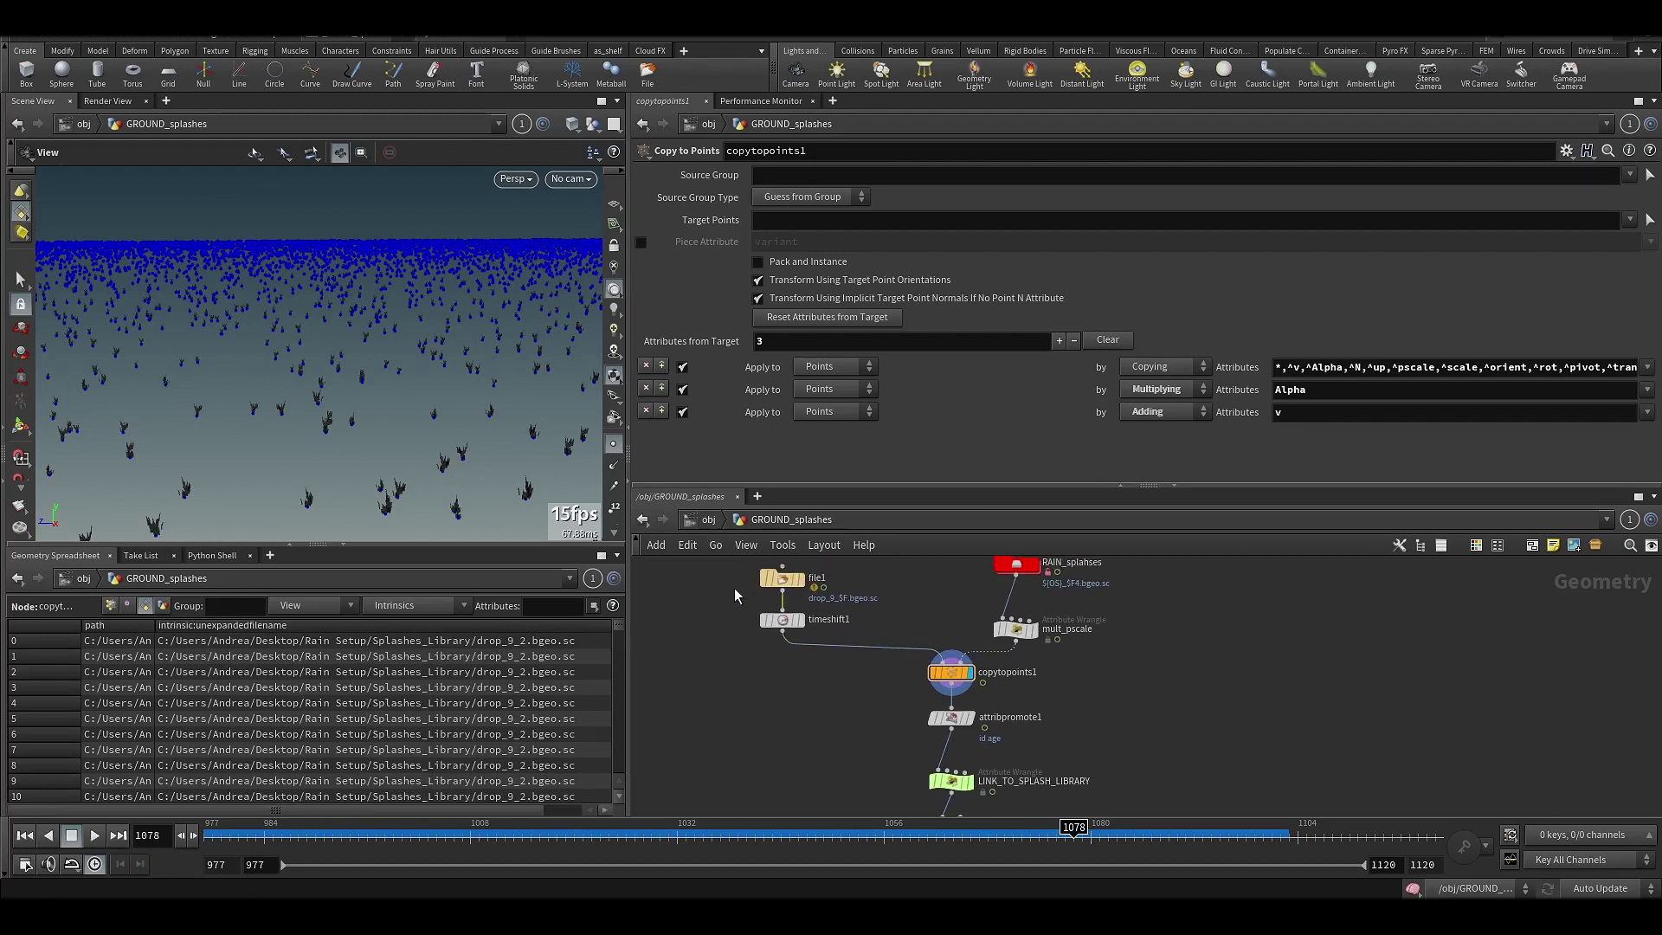
{"action": "left_click", "coordinate": [783, 578]}
{"action": "middle_click_drag", "start_coordinate": [850, 663], "coordinate": [785, 568]}
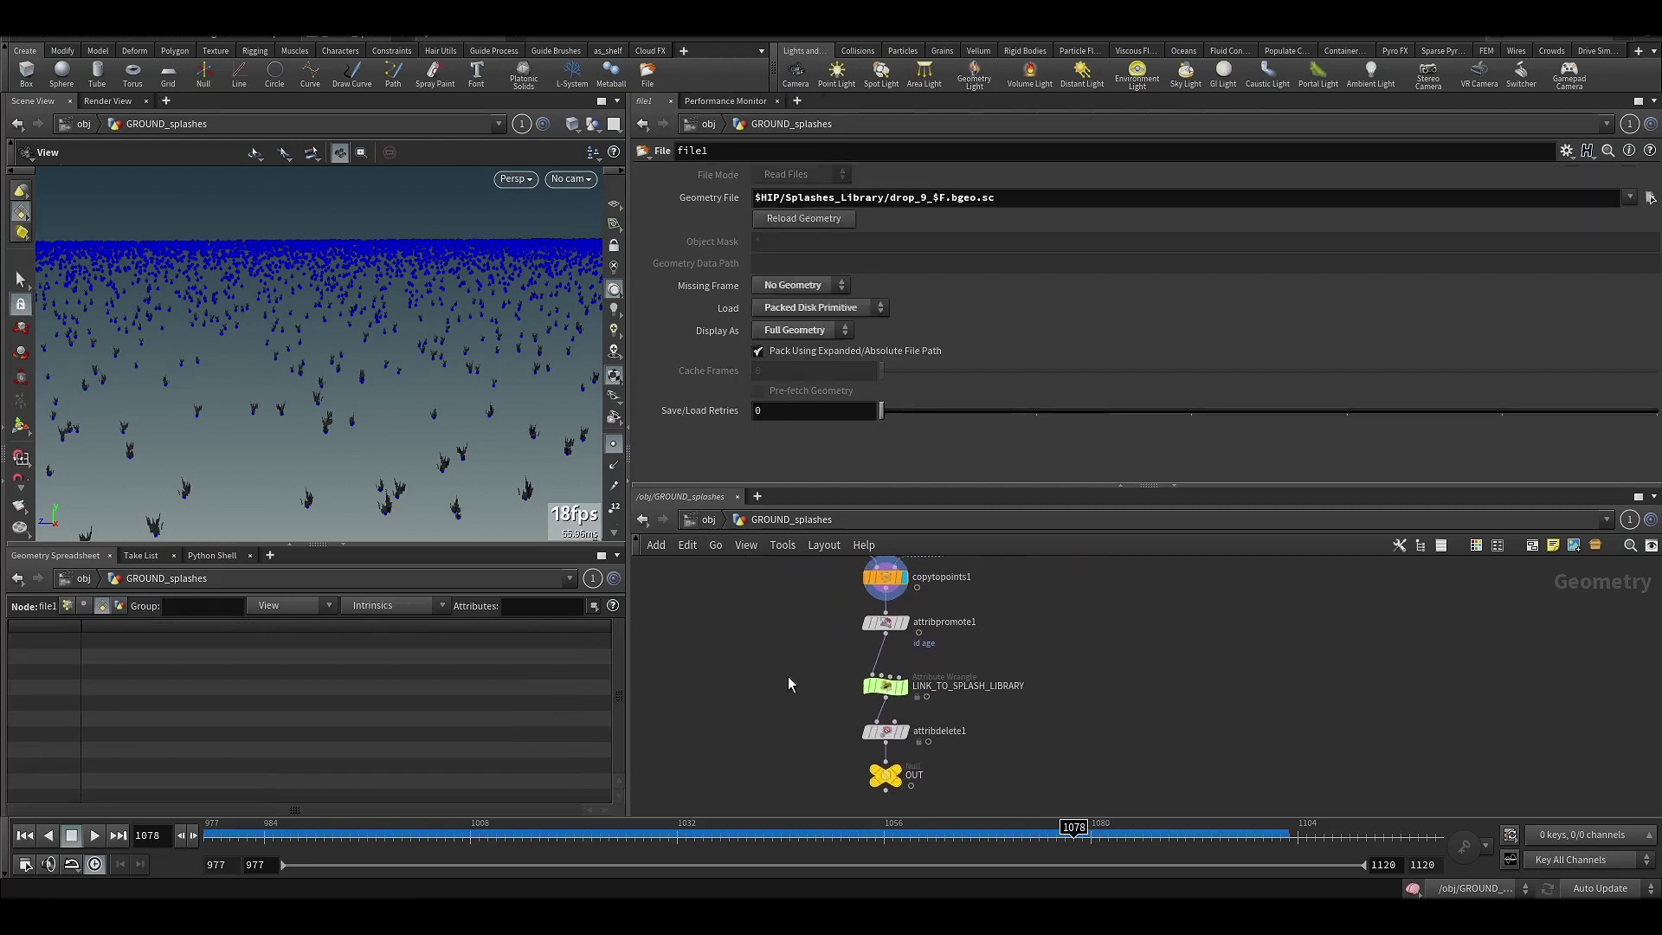
{"action": "left_click", "coordinate": [892, 625]}
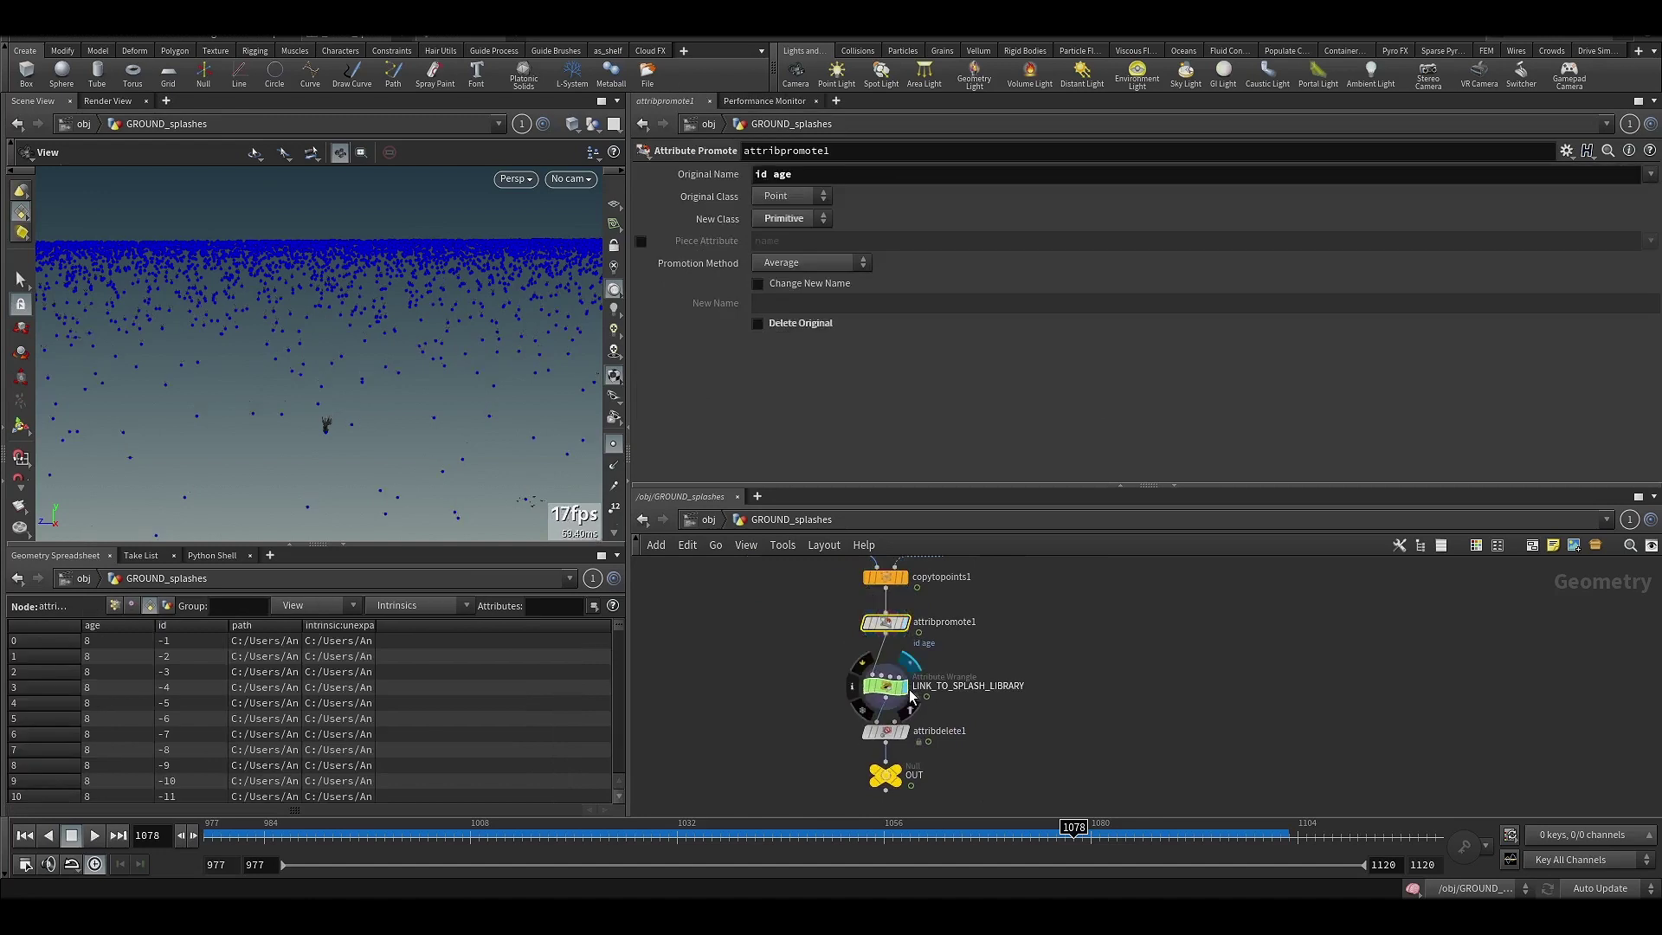
Display LINK_TO_SPLASH_LIBRARY and attribdelete1 in turn and scrub the timeline up to frame 1096 to preview the splashes.
{"action": "left_click", "coordinate": [874, 688]}
{"action": "left_click_drag", "start_coordinate": [322, 835], "coordinate": [428, 827]}
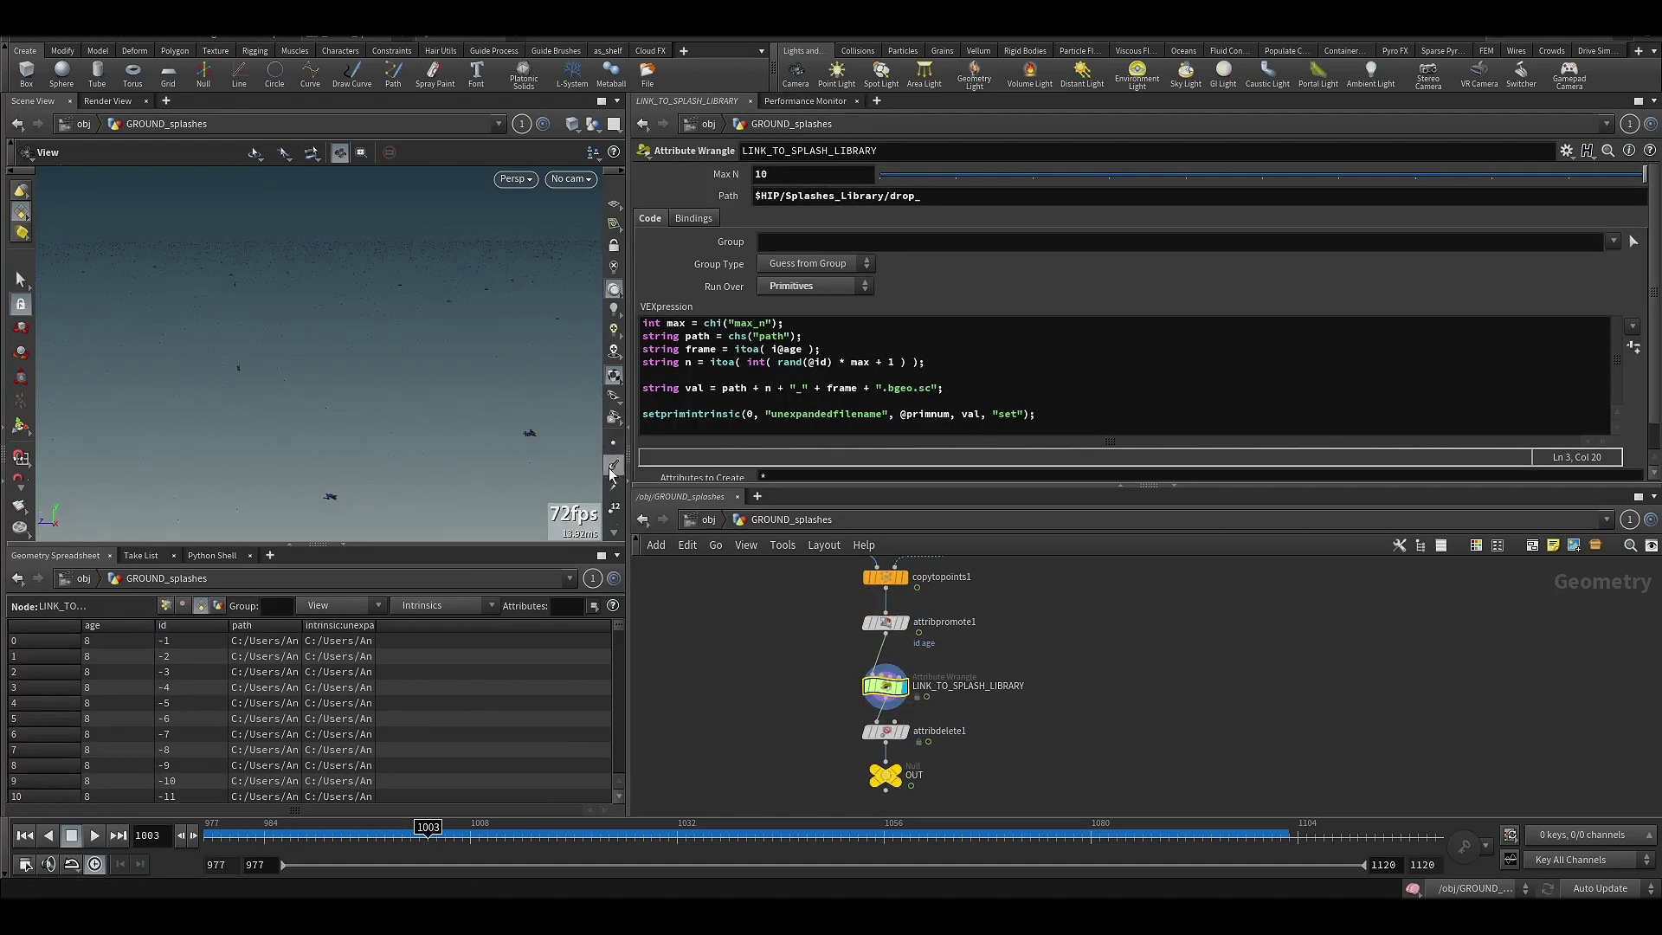
{"action": "left_click", "coordinate": [885, 732]}
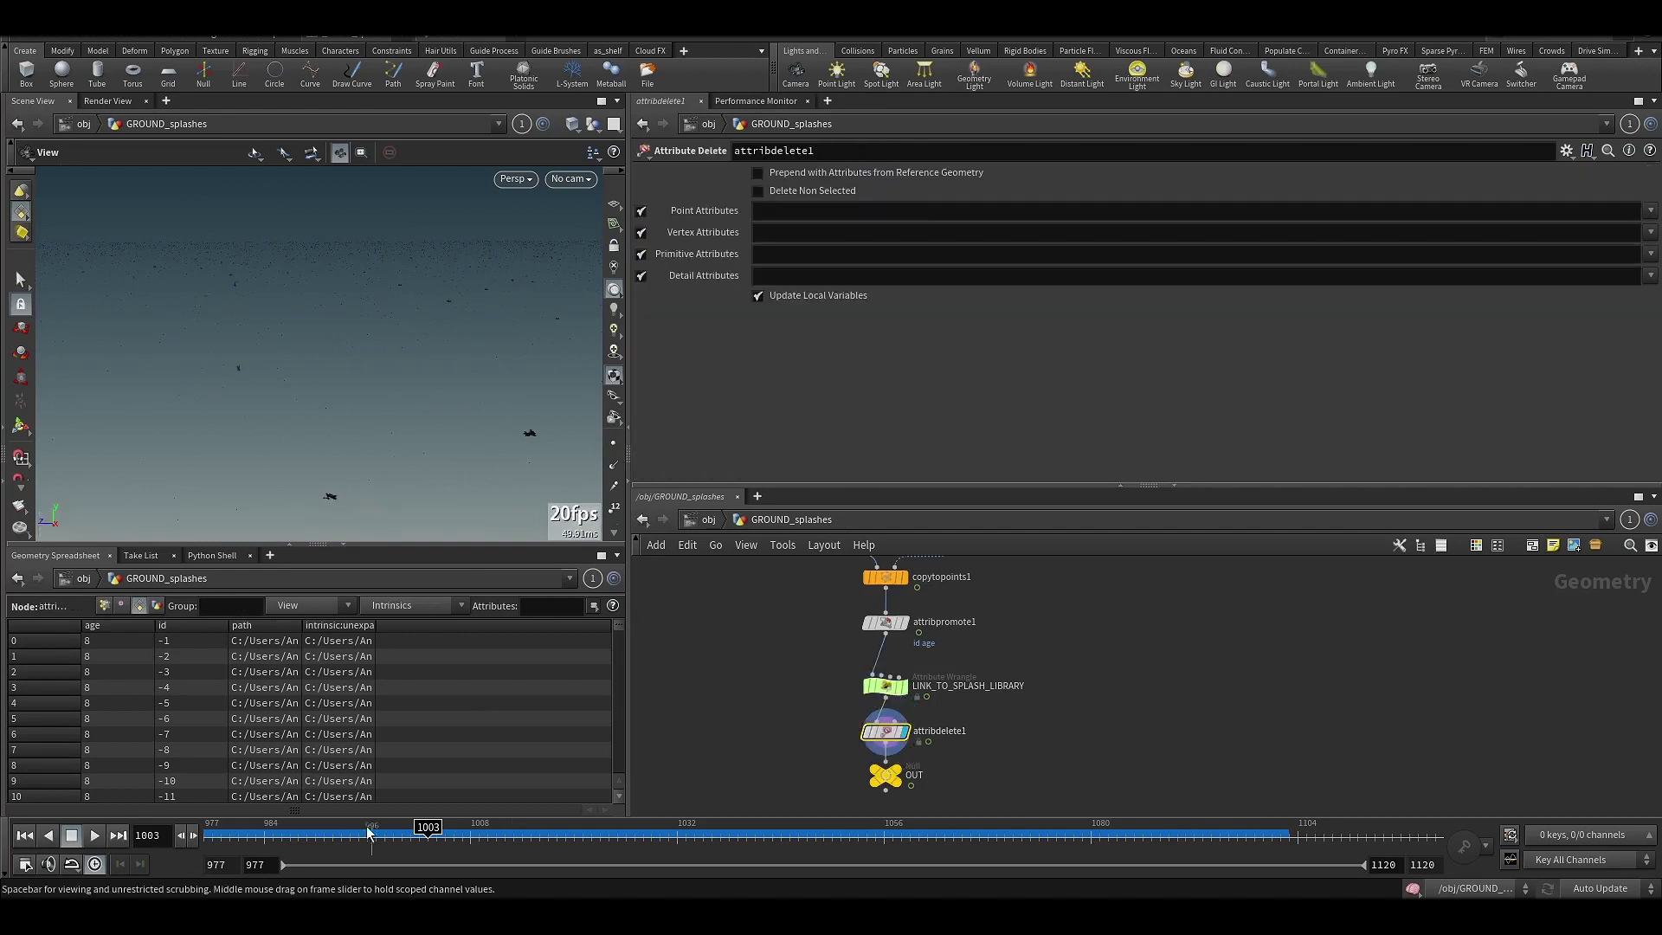
{"action": "left_click_drag", "start_coordinate": [286, 830], "coordinate": [1228, 838]}
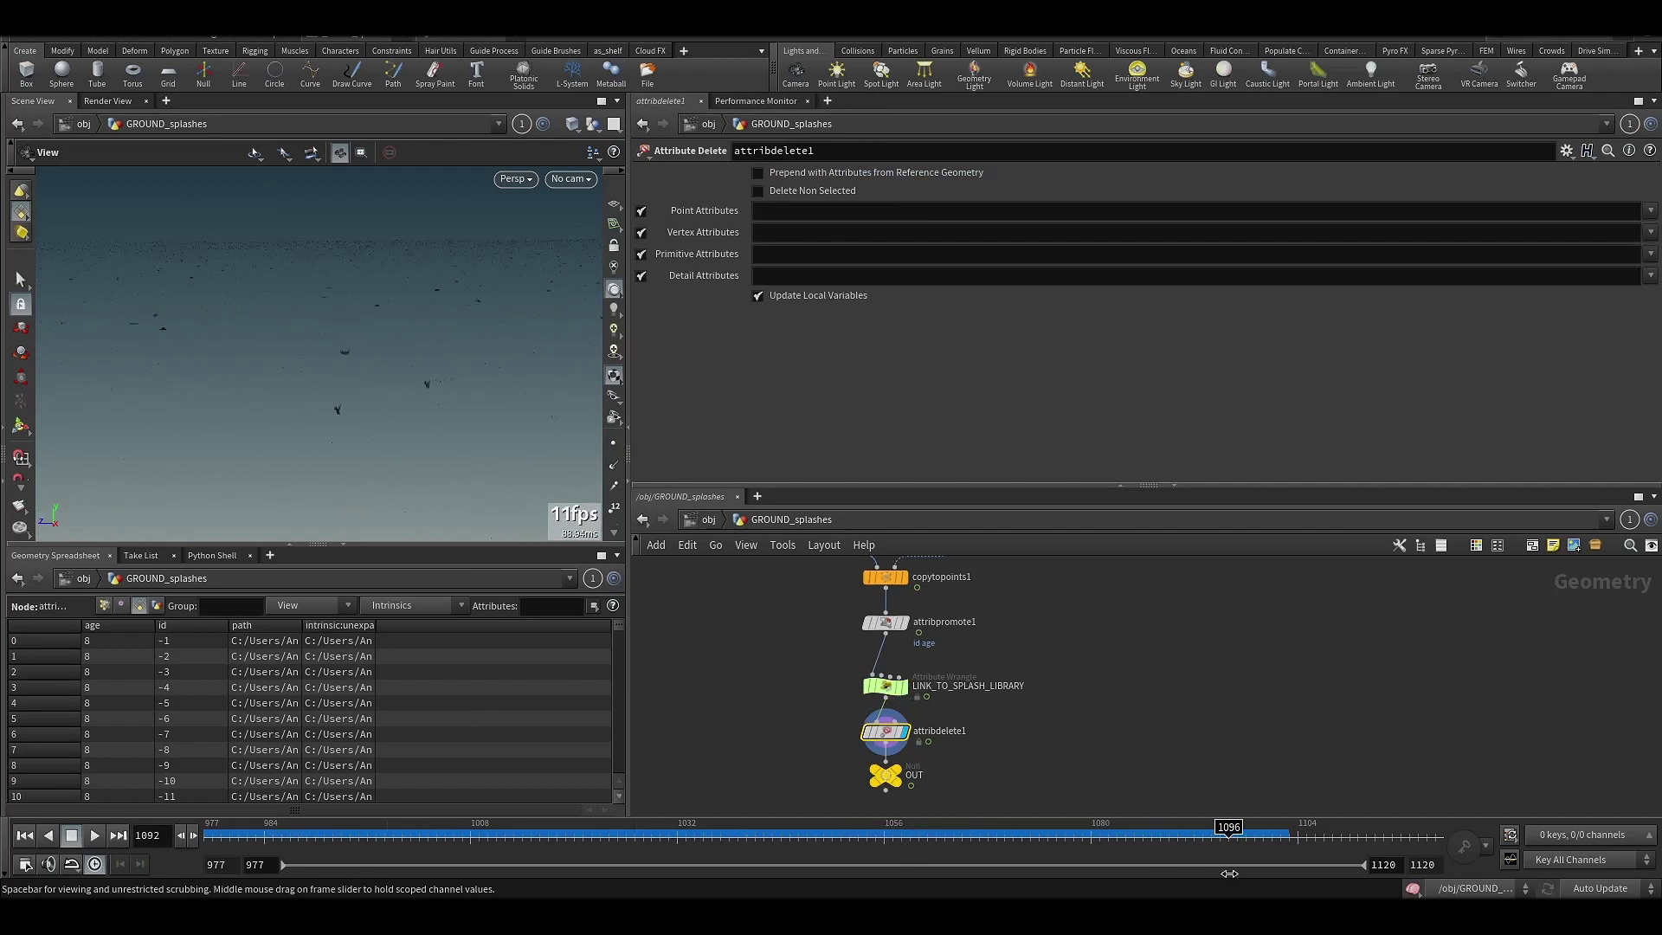
Examine how the LINK_TO_SPLASH_LIBRARY code derives the frame from age and builds the splash file name.
{"action": "middle_click_drag", "start_coordinate": [776, 703], "coordinate": [786, 721]}
{"action": "left_click", "coordinate": [872, 723]}
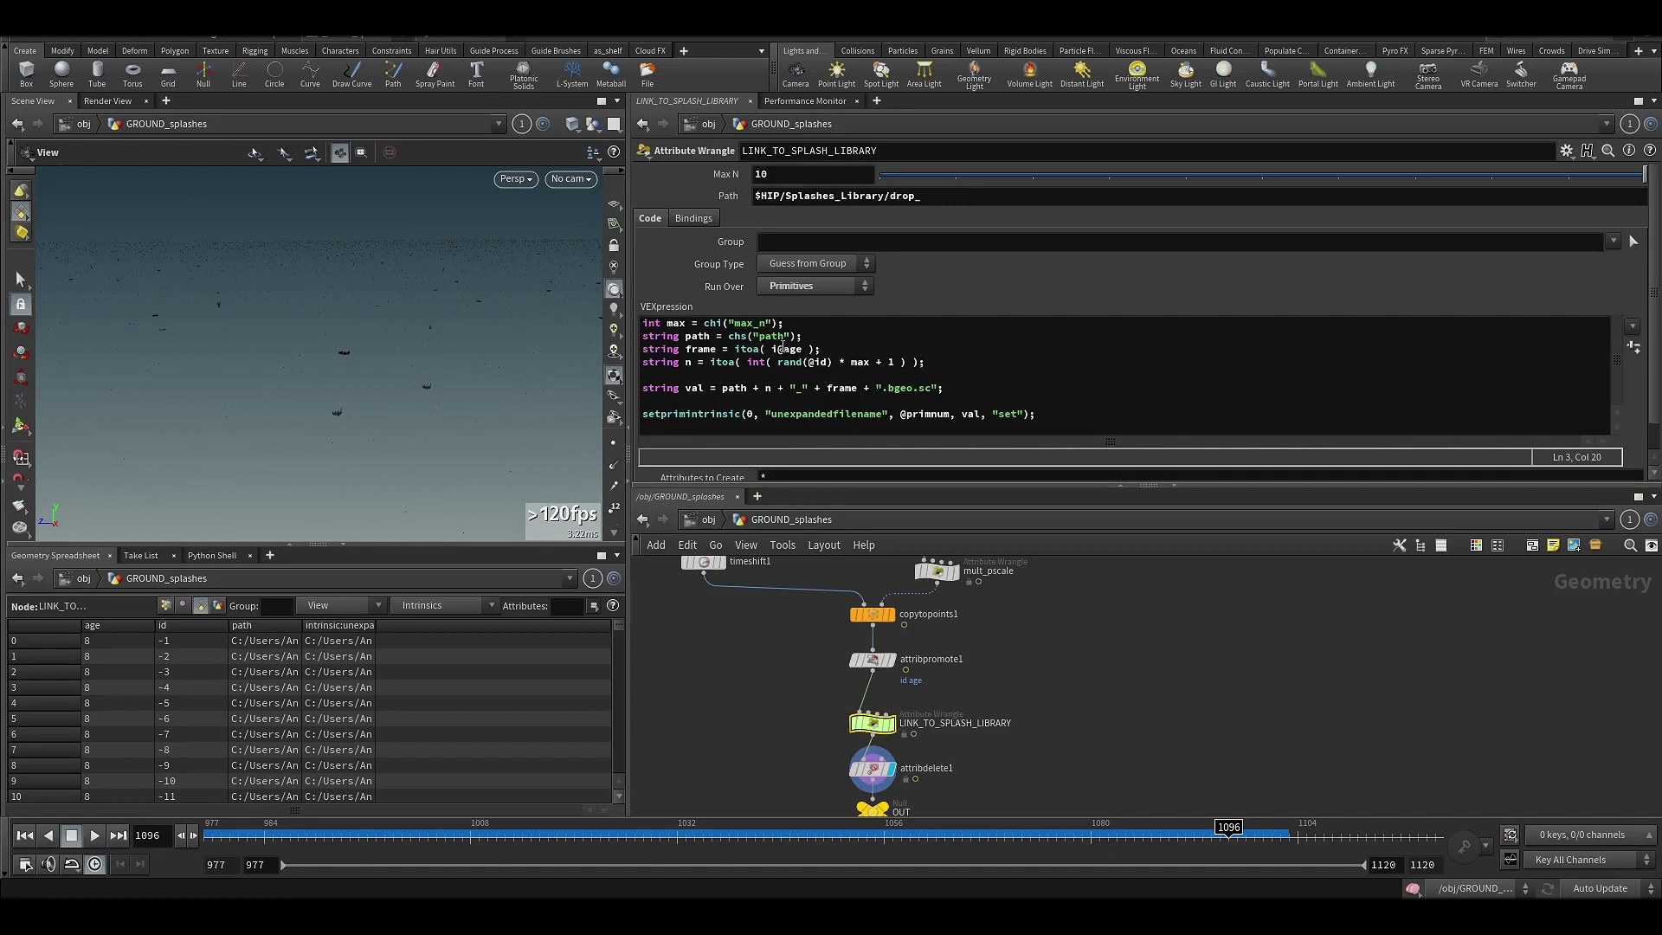
{"action": "left_click_drag", "start_coordinate": [686, 348], "coordinate": [801, 349]}
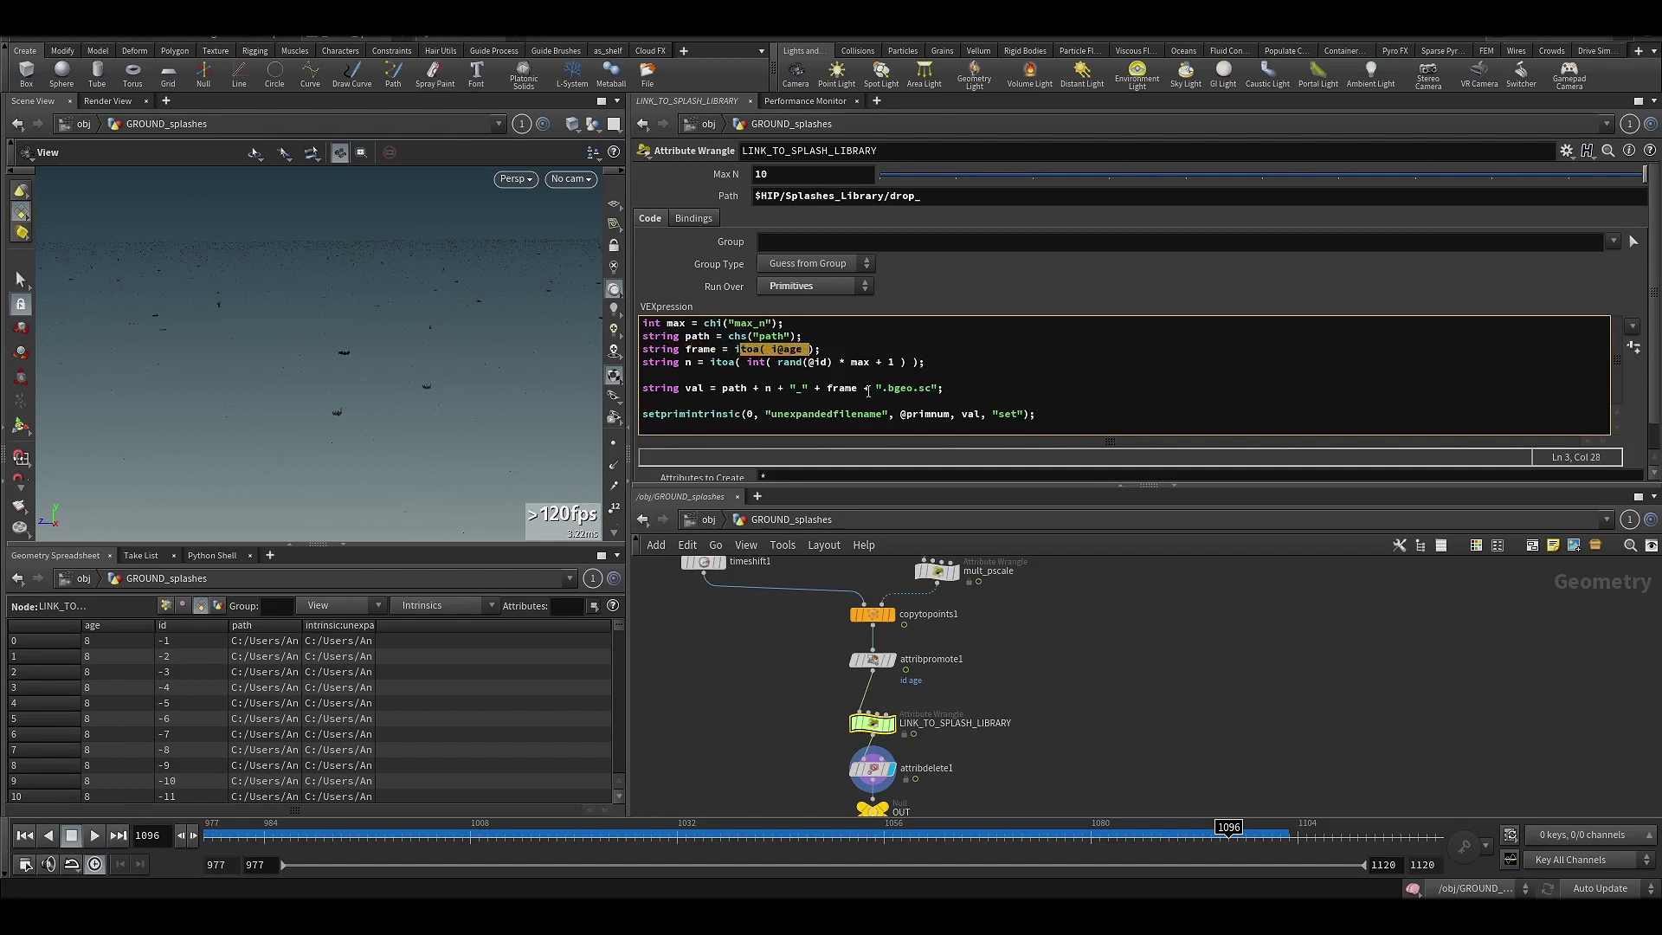
{"action": "left_click_drag", "start_coordinate": [869, 391], "coordinate": [812, 388]}
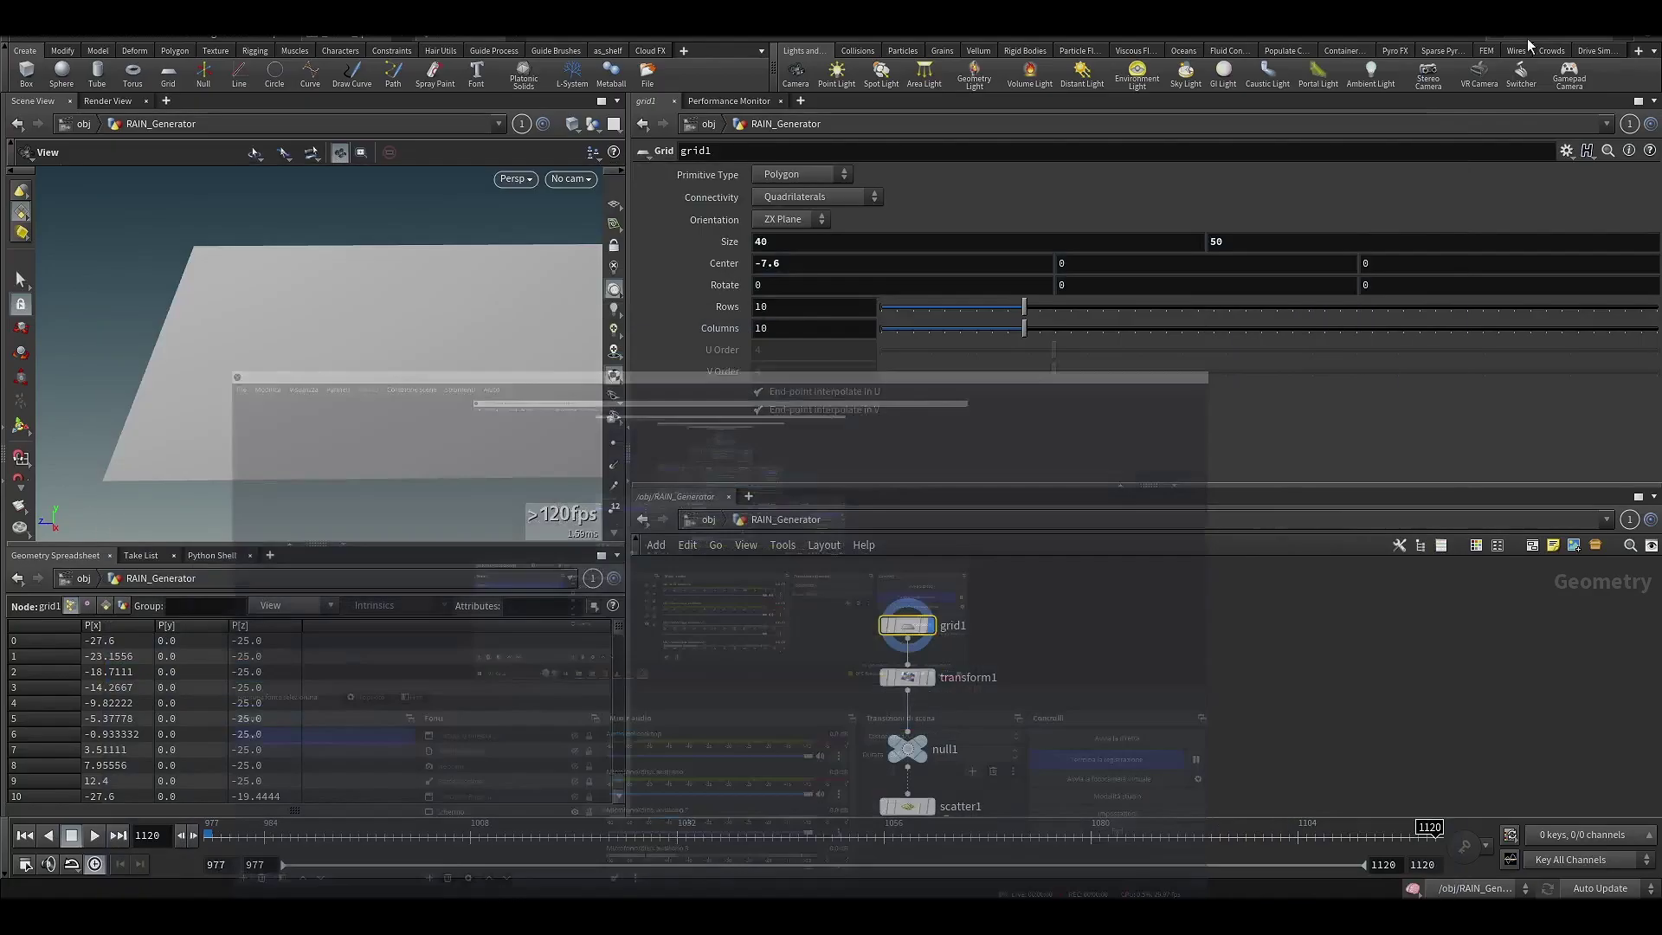
Compare the settings of grid1 and transform1 in RAIN_Generator and display transform1's raised grid.
{"action": "left_click_drag", "start_coordinate": [449, 438], "coordinate": [360, 378]}
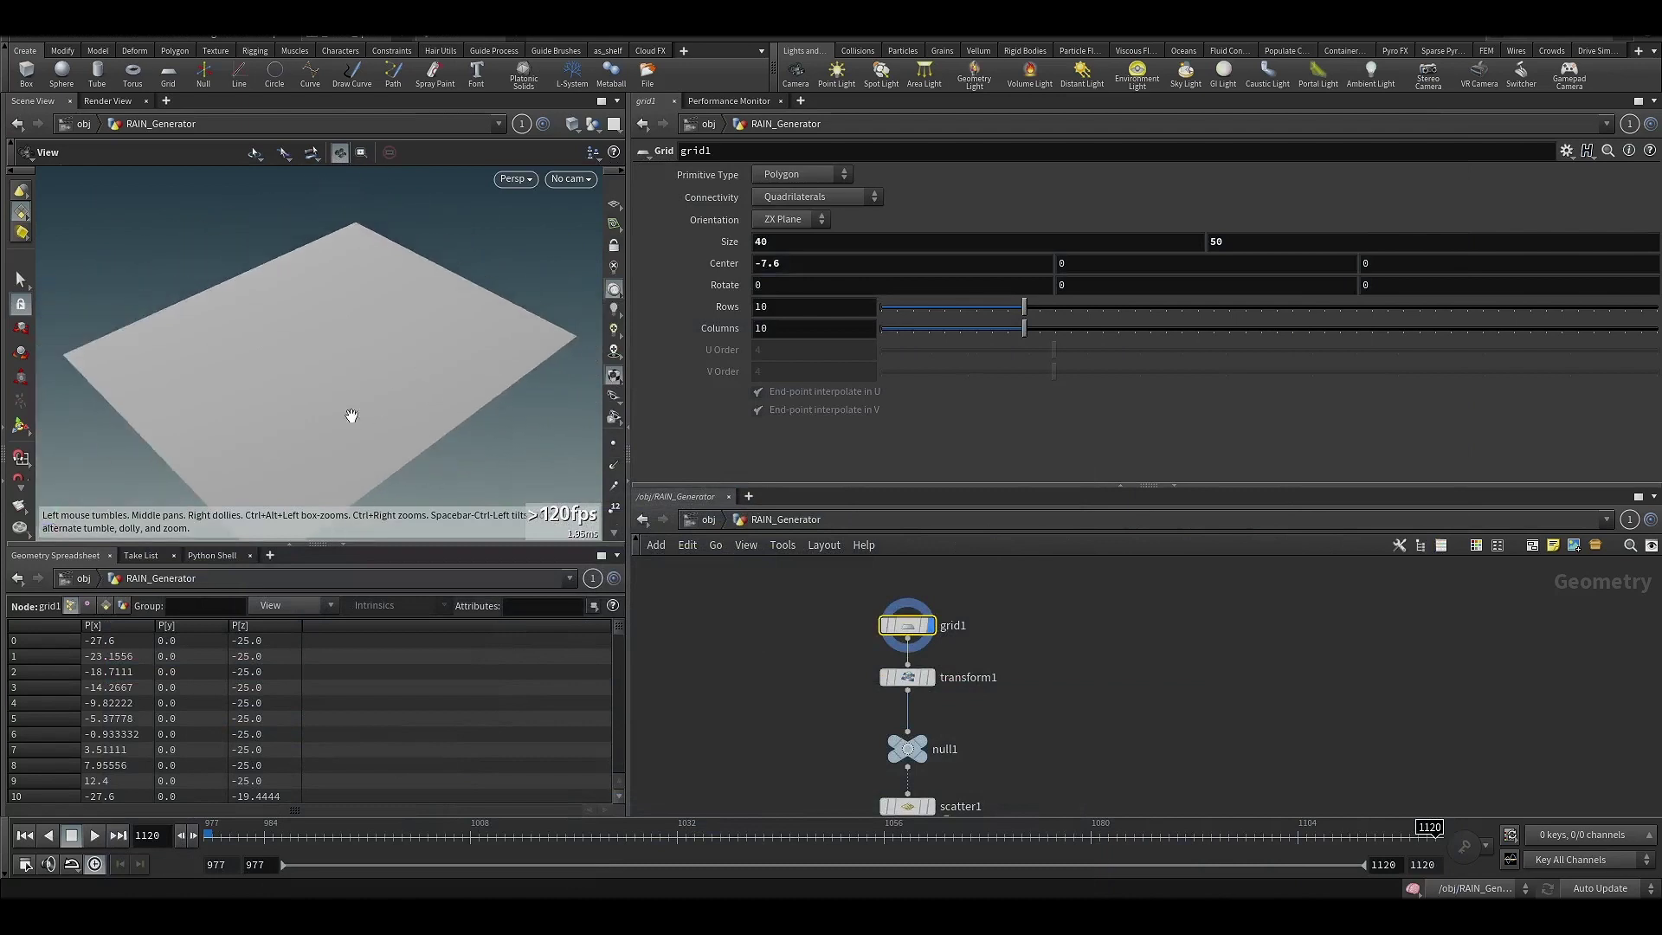
{"action": "left_click_drag", "start_coordinate": [829, 648], "coordinate": [932, 690]}
{"action": "left_click_drag", "start_coordinate": [815, 612], "coordinate": [919, 642]}
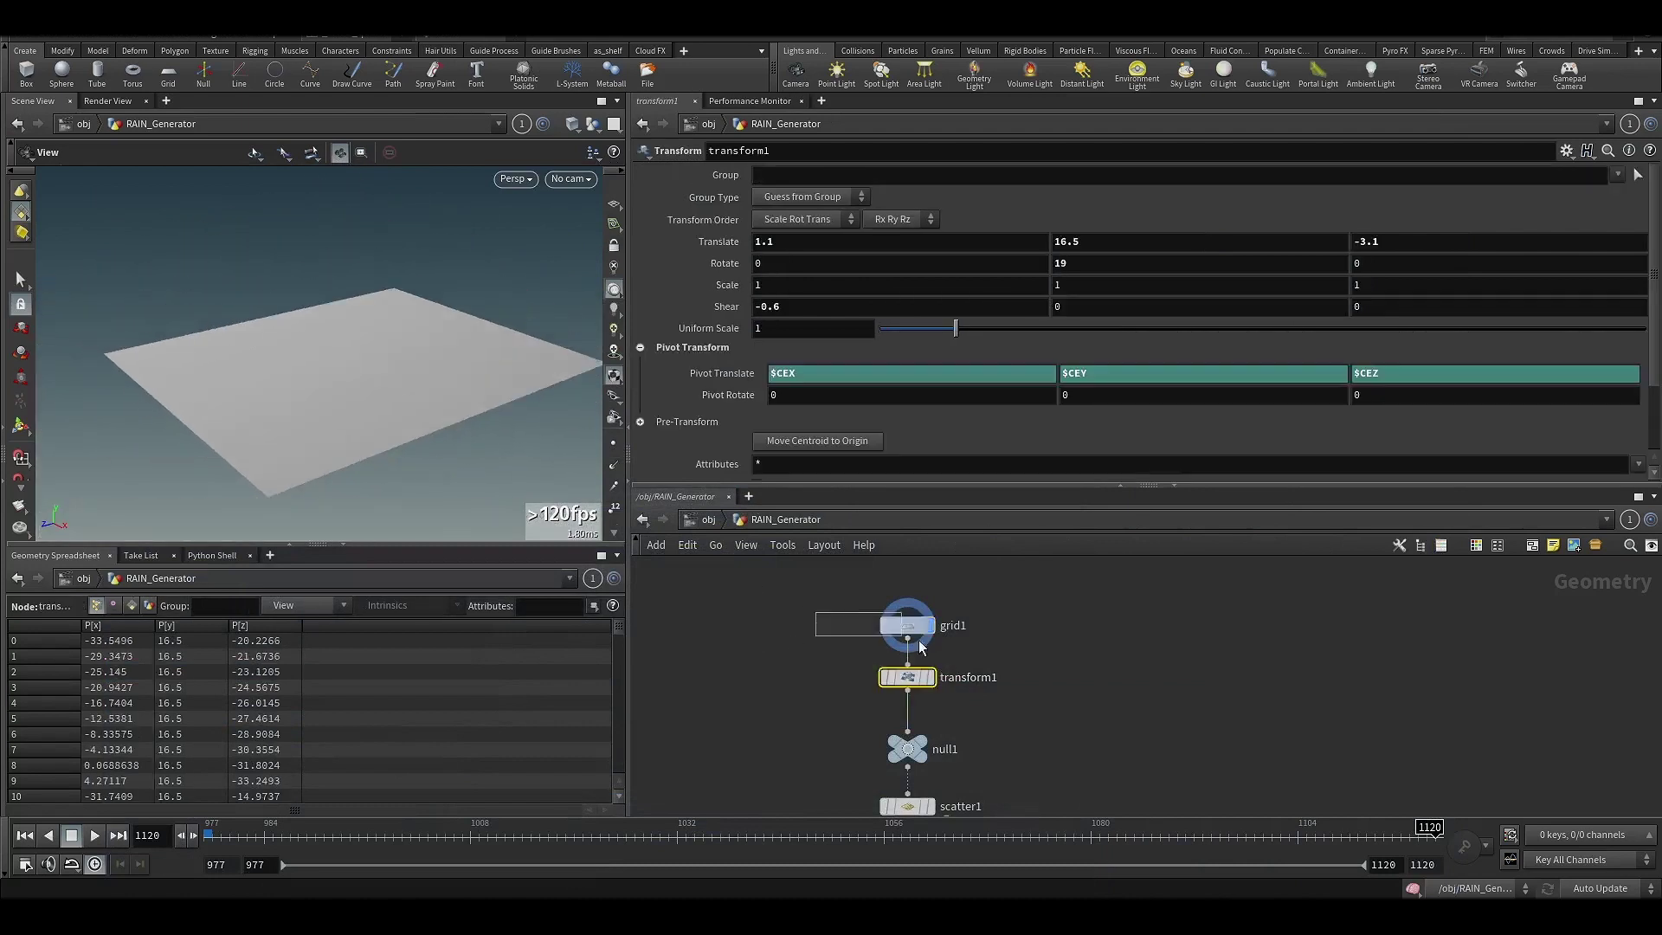
{"action": "left_click", "coordinate": [907, 690]}
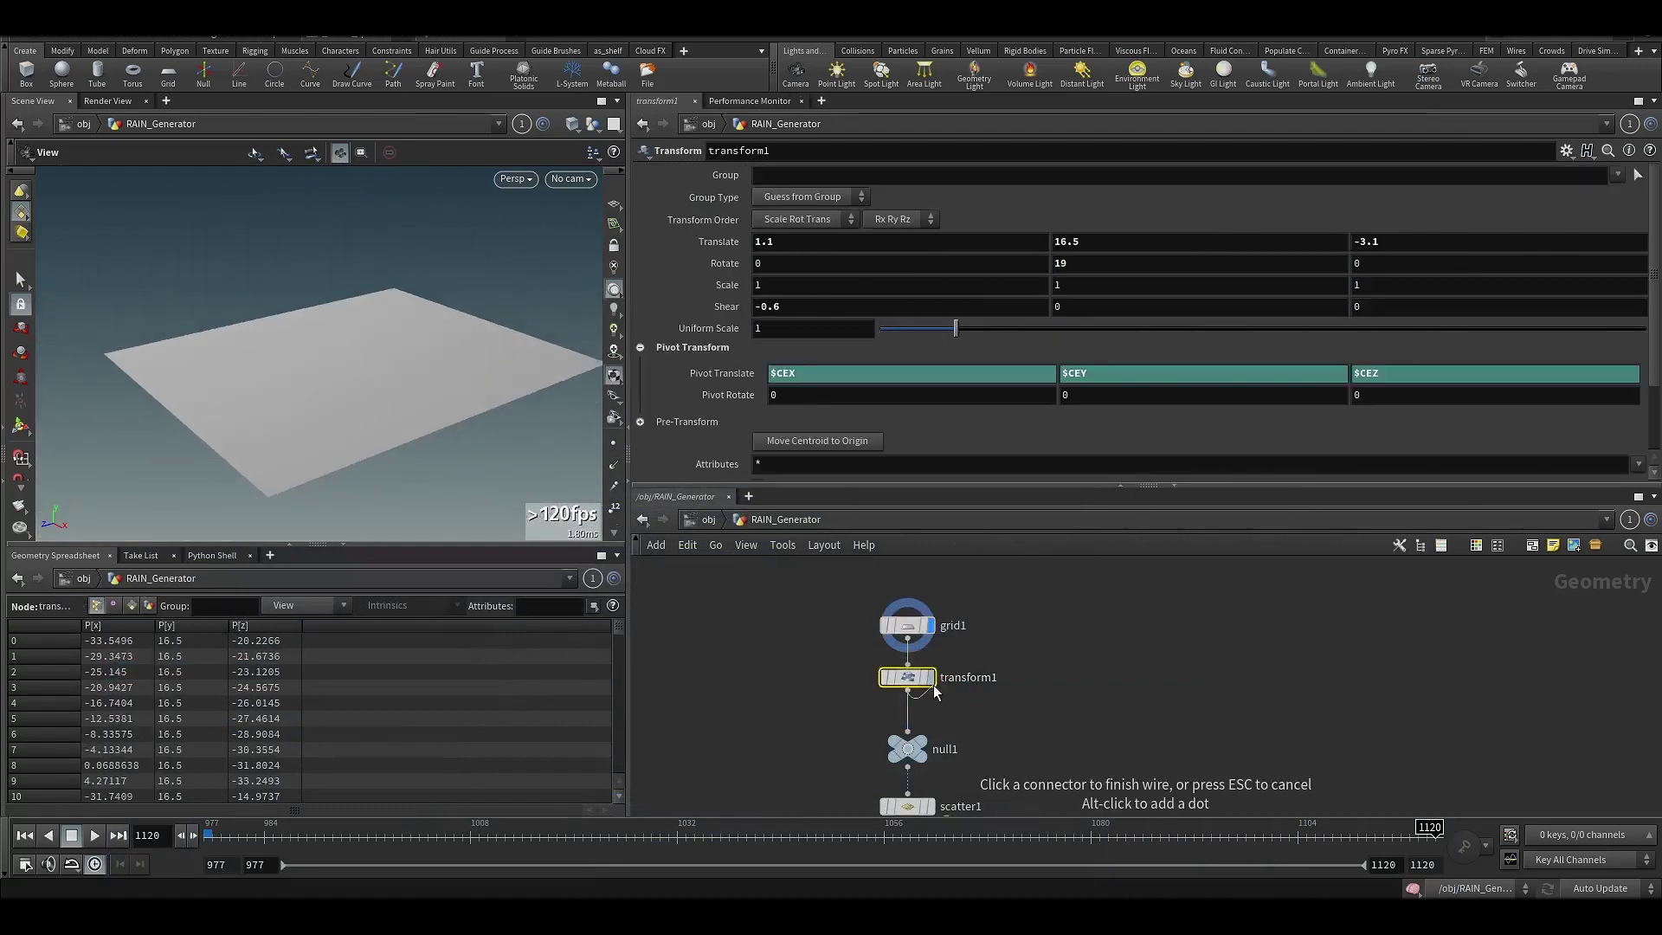
{"action": "key", "text": "Escape"}
{"action": "left_click", "coordinate": [907, 625]}
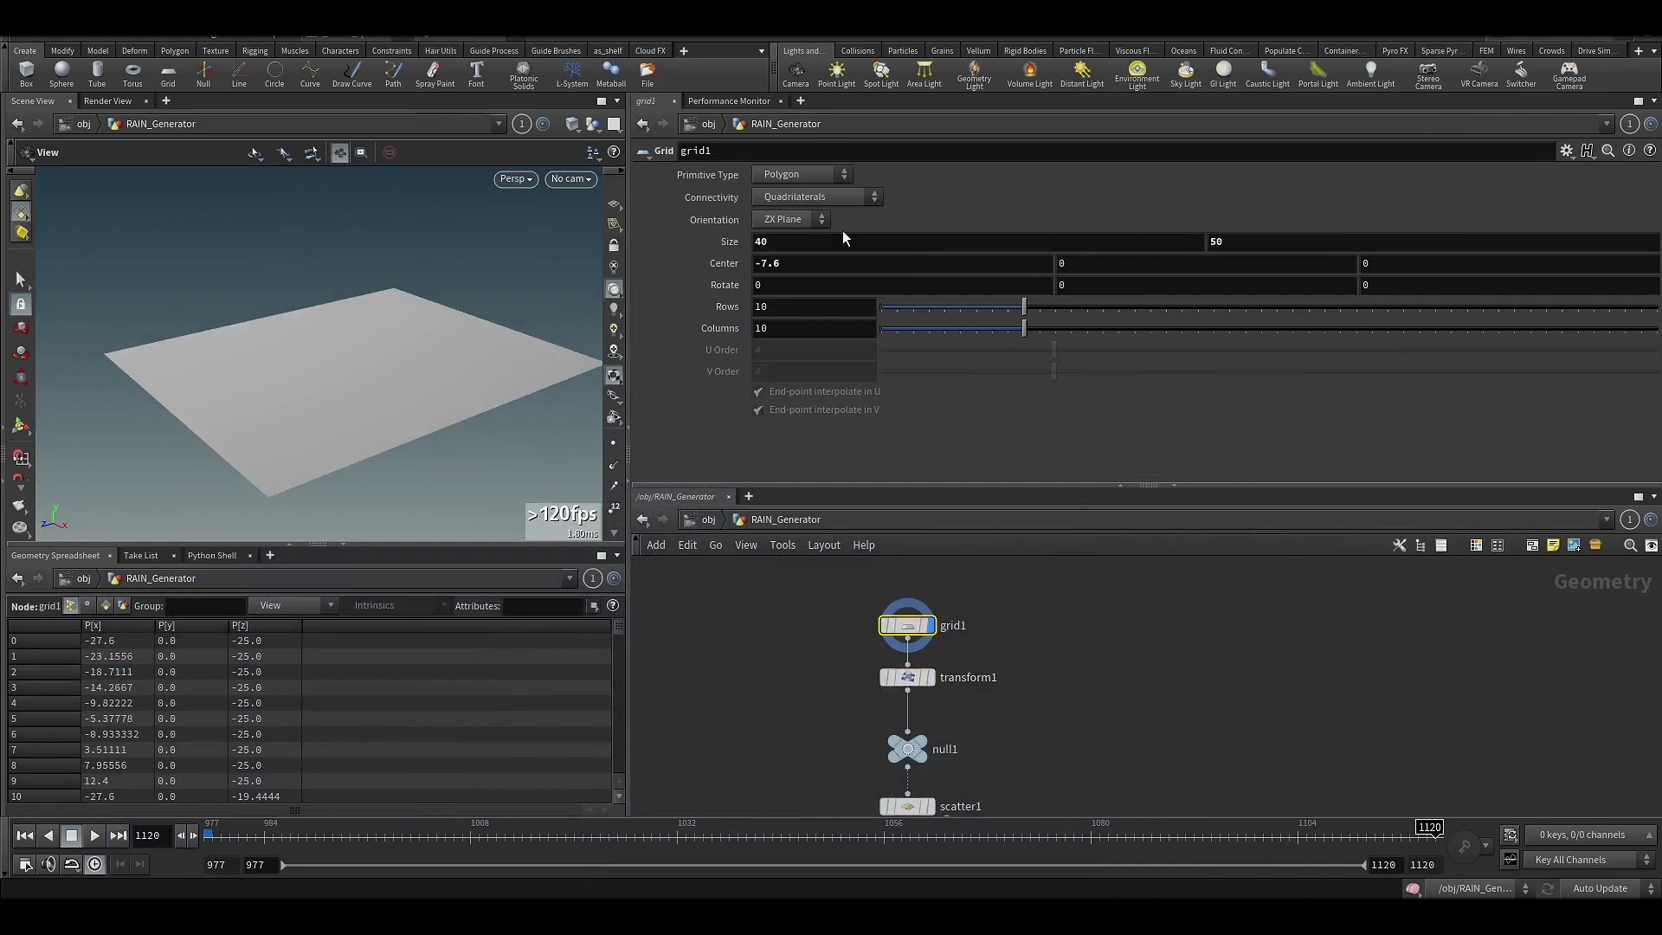
{"action": "left_click_drag", "start_coordinate": [371, 367], "coordinate": [284, 361]}
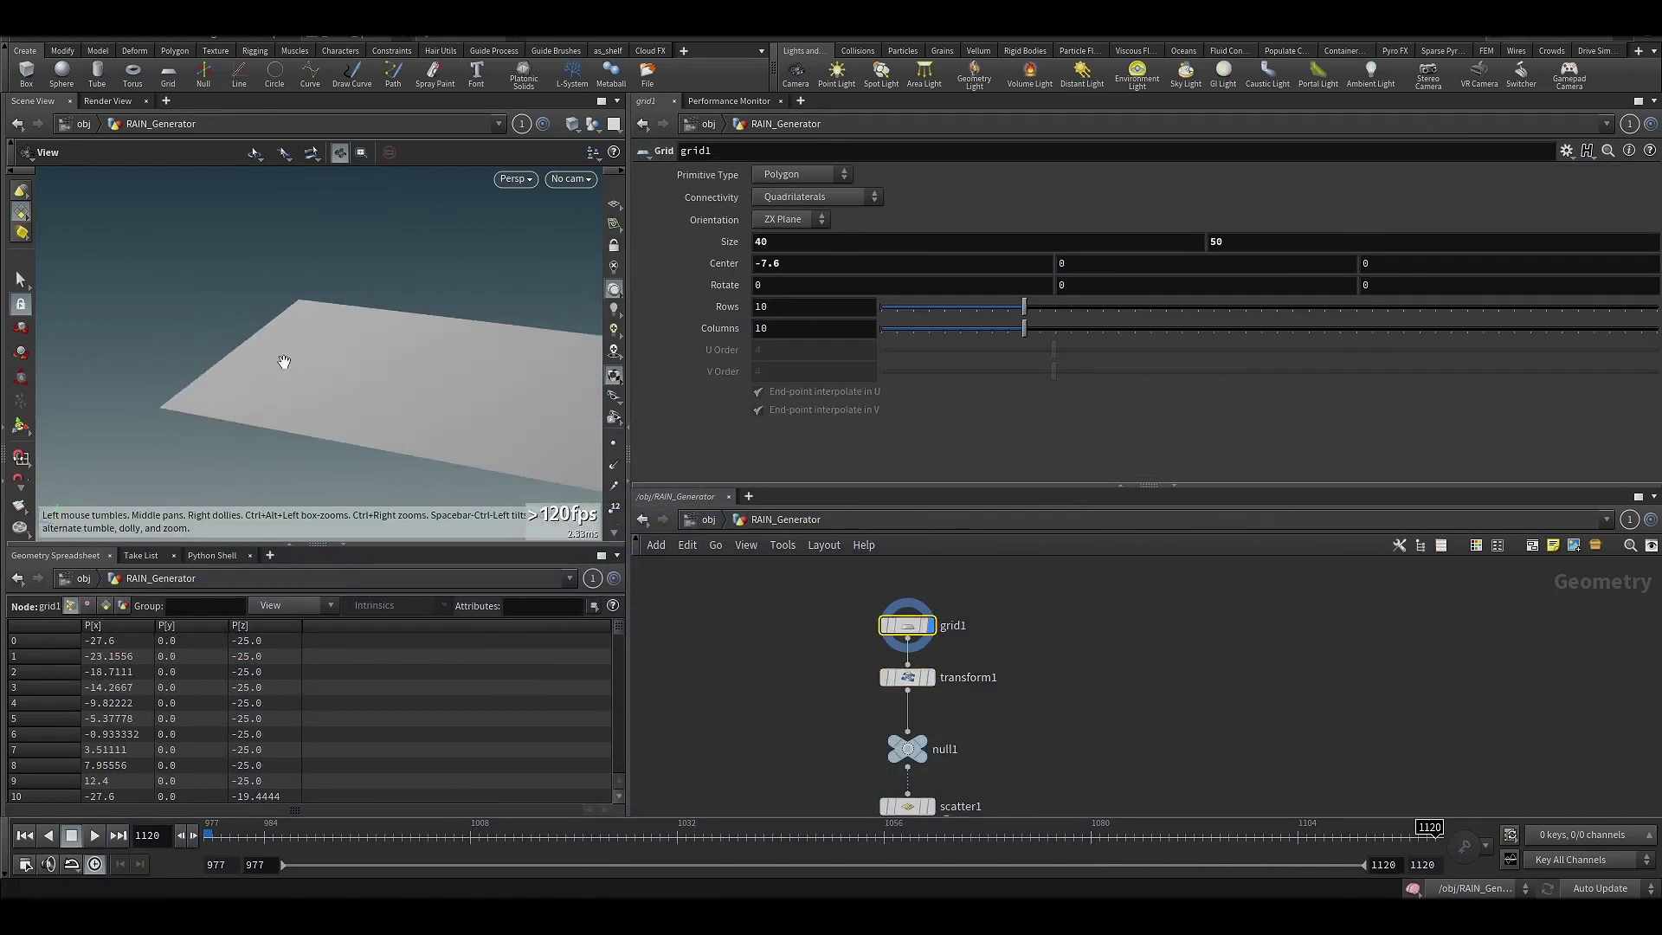
{"action": "left_click", "coordinate": [920, 678]}
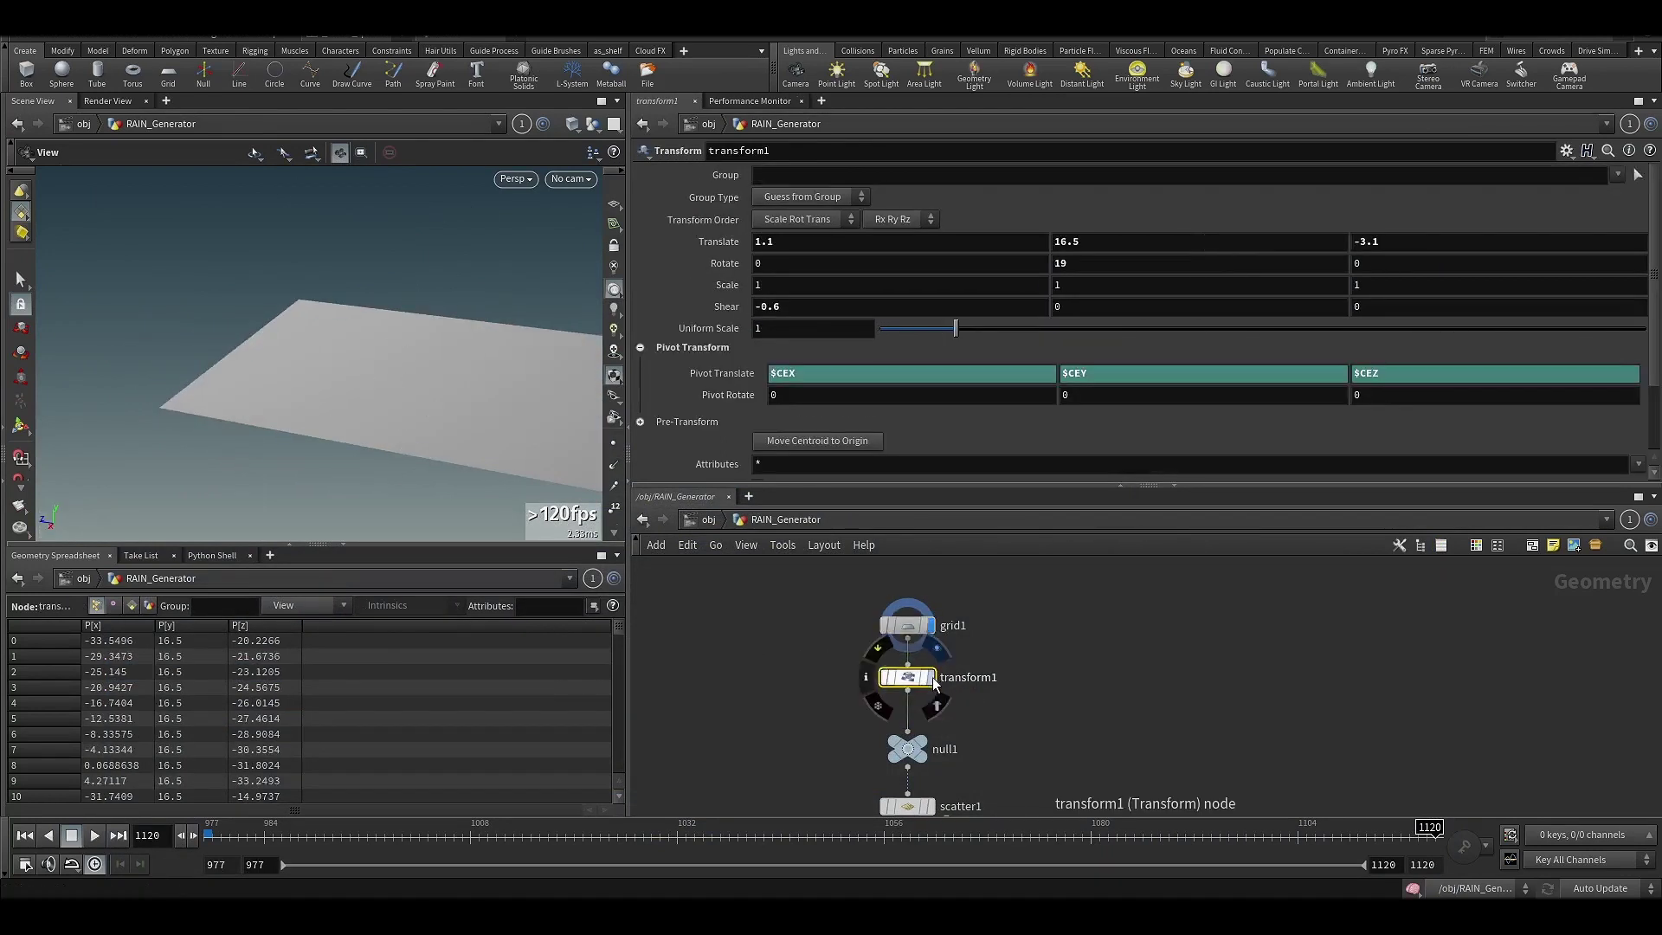
{"action": "left_click", "coordinate": [932, 681]}
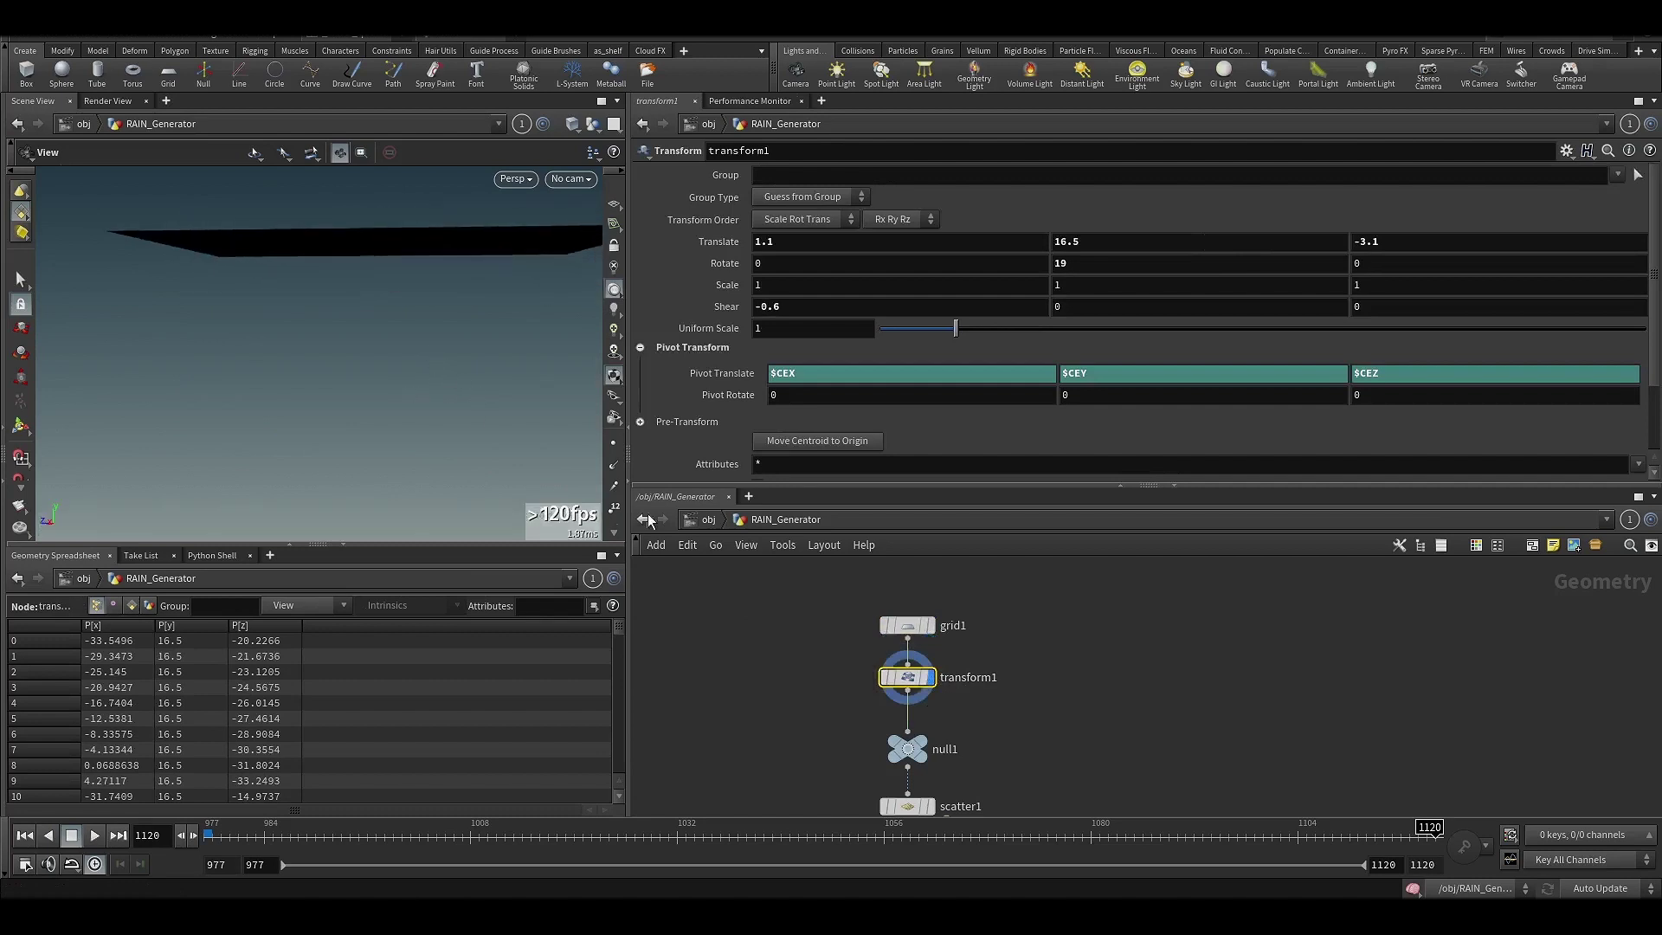
Display scatter1 and turn on point display in the viewport to show the scattered rain source points.
{"action": "middle_click_drag", "start_coordinate": [841, 739], "coordinate": [812, 603]}
{"action": "left_click", "coordinate": [876, 671]}
{"action": "left_click", "coordinate": [902, 671]}
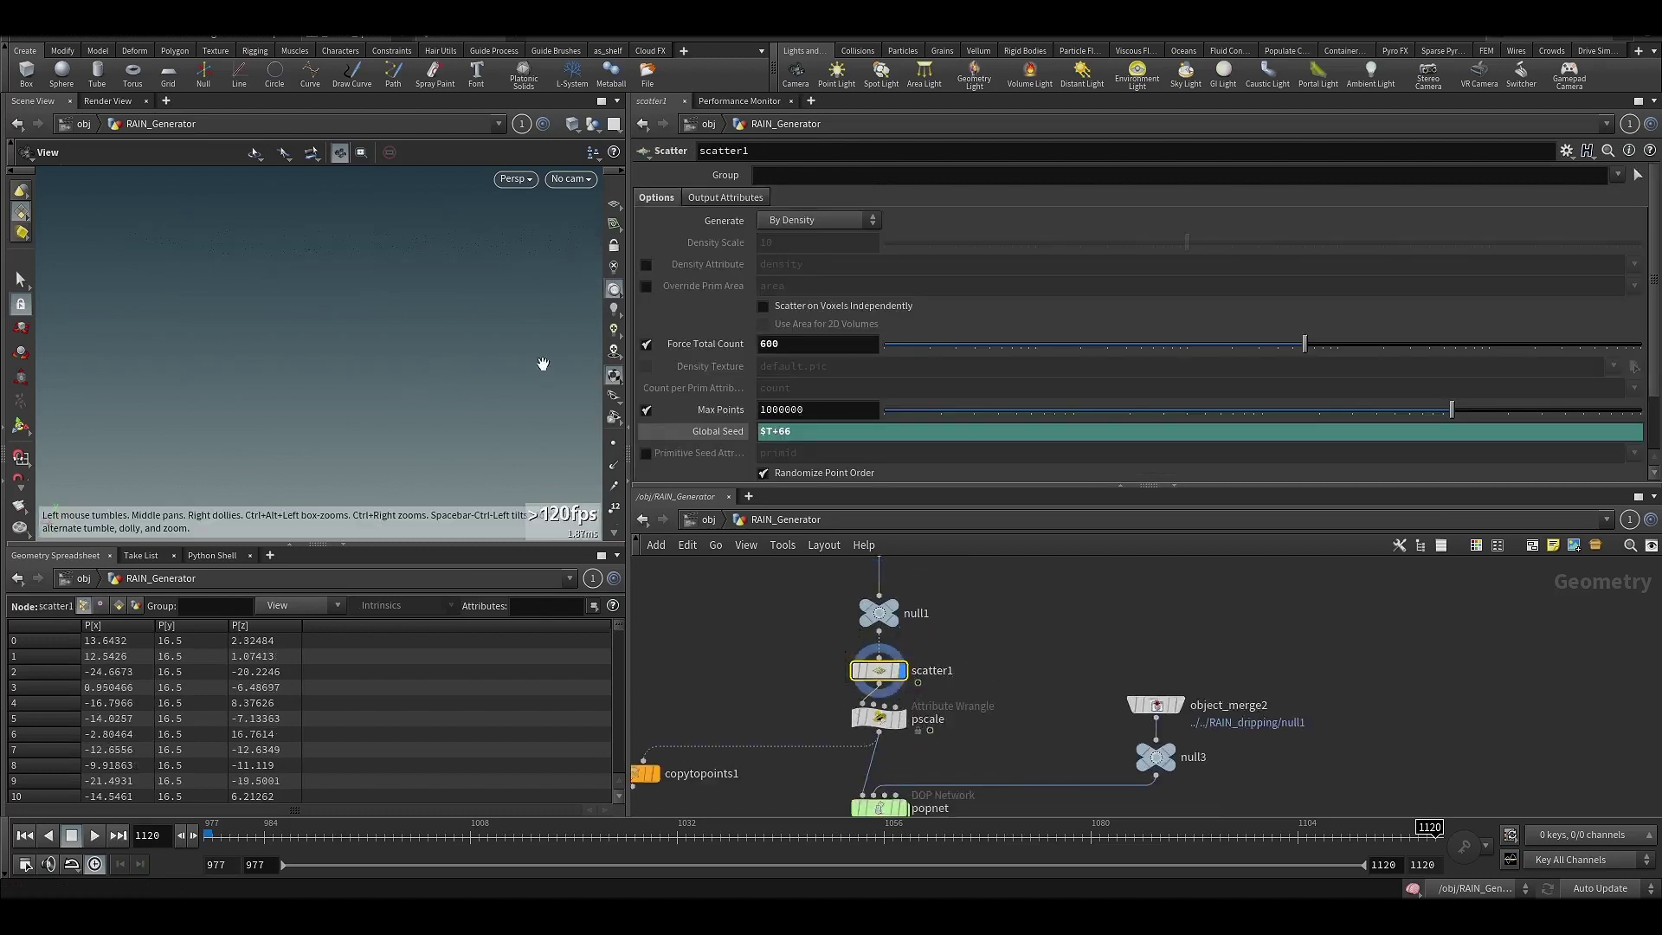
{"action": "left_click", "coordinate": [613, 443]}
{"action": "left_click_drag", "start_coordinate": [499, 362], "coordinate": [490, 375]}
{"action": "middle_click_drag", "start_coordinate": [747, 655], "coordinate": [727, 618]}
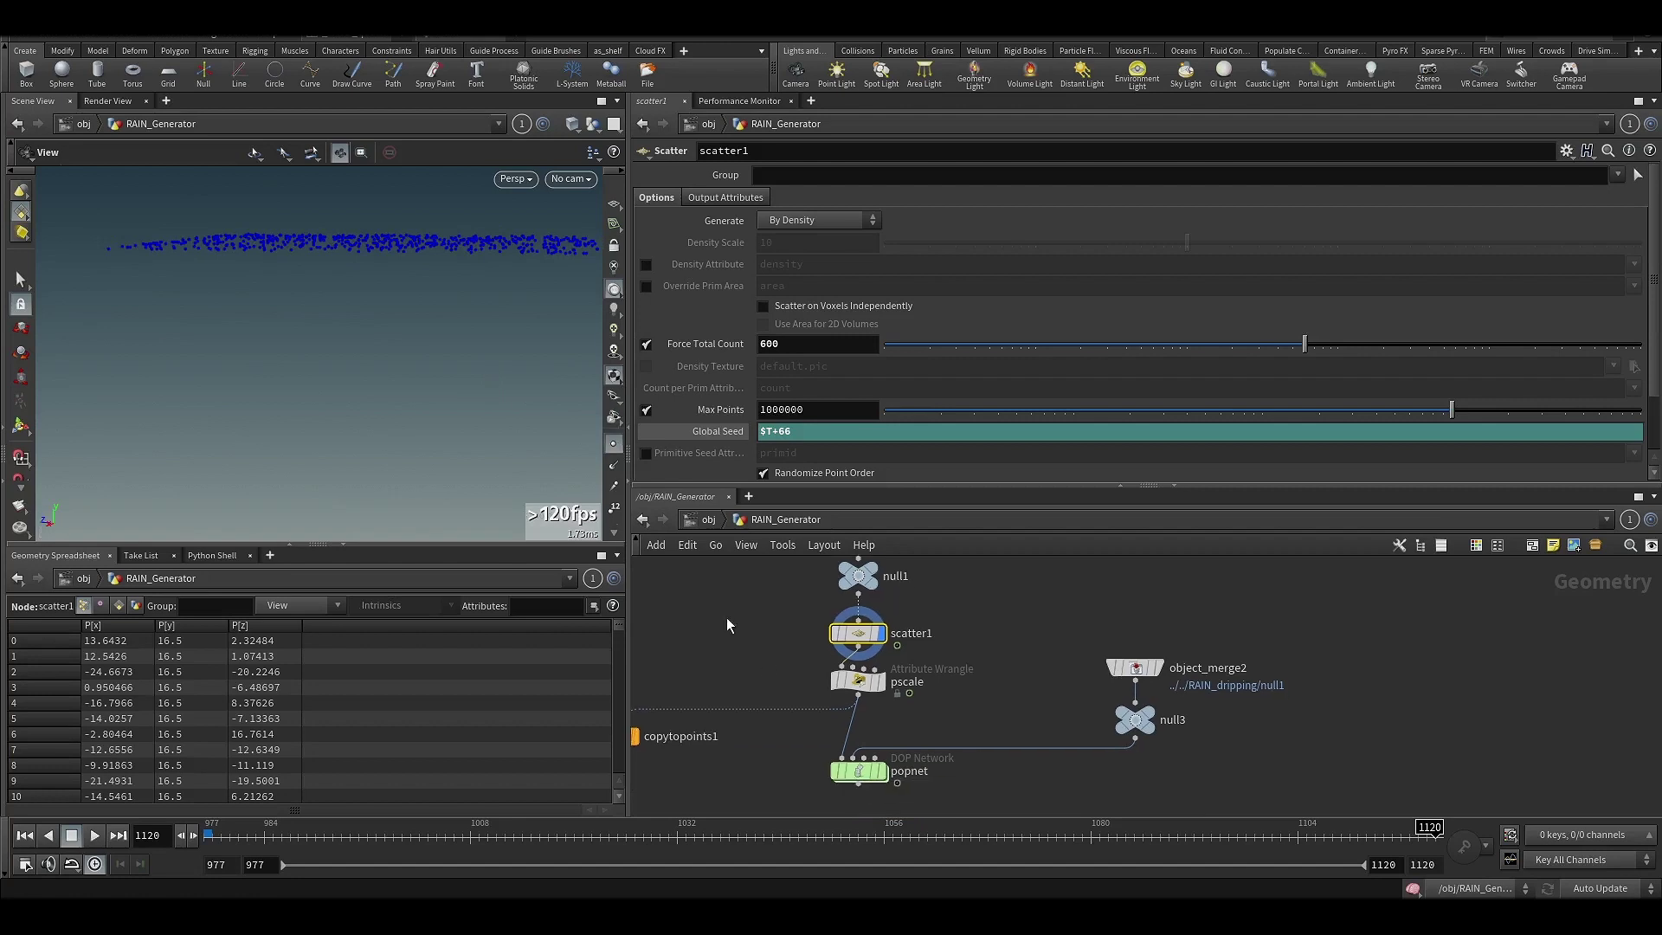
Display the pscale wrangle and the null3 collision geometry merged from RAIN_dripping.
{"action": "left_click", "coordinate": [858, 679]}
{"action": "left_click", "coordinate": [881, 680]}
{"action": "middle_click_drag", "start_coordinate": [1015, 720], "coordinate": [1039, 653]}
{"action": "left_click", "coordinate": [1194, 659]}
{"action": "left_click", "coordinate": [1213, 658]}
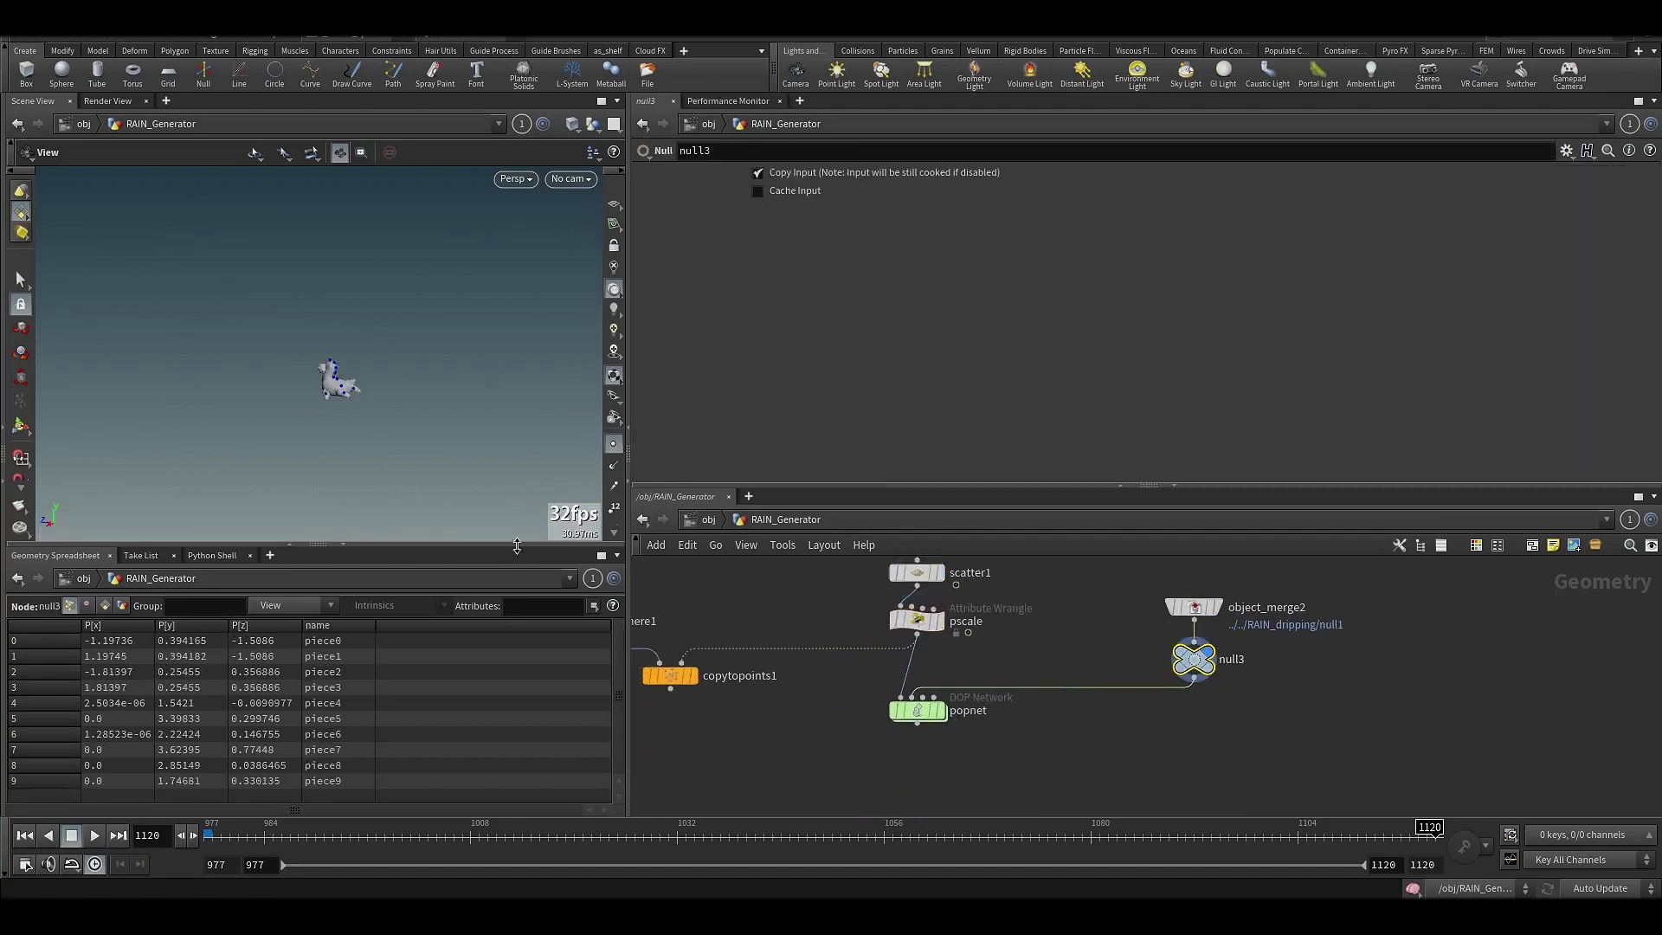
Select popnet, check its simulation settings and make it the displayed node.
{"action": "left_click_drag", "start_coordinate": [824, 690], "coordinate": [950, 710]}
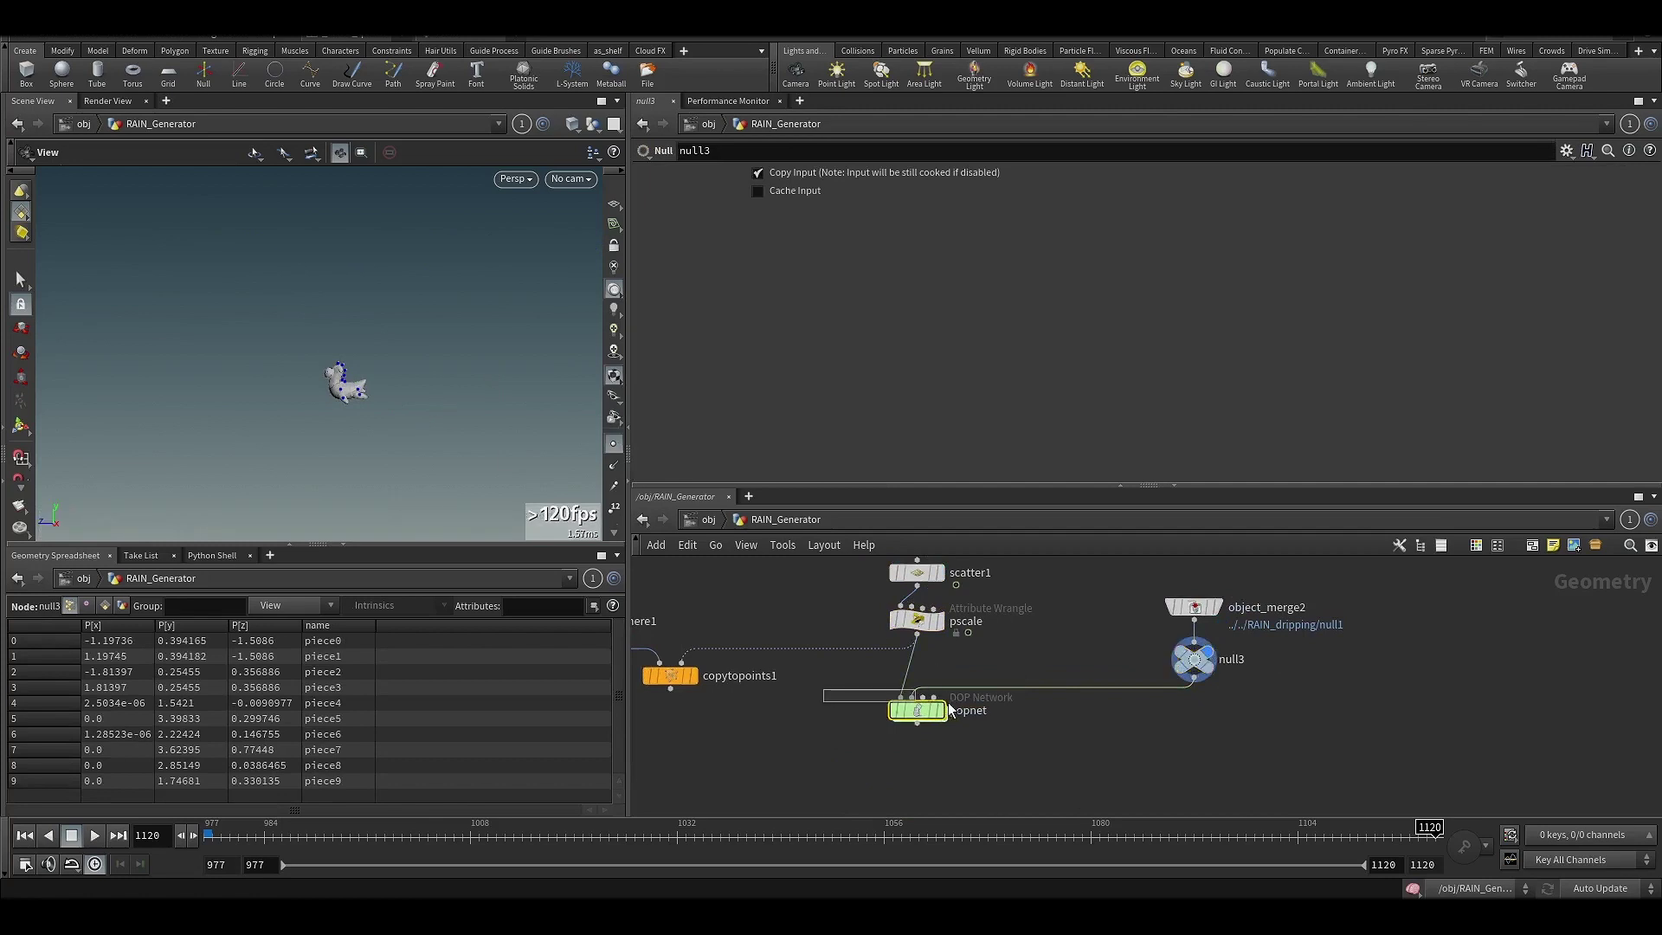
{"action": "left_click", "coordinate": [943, 713]}
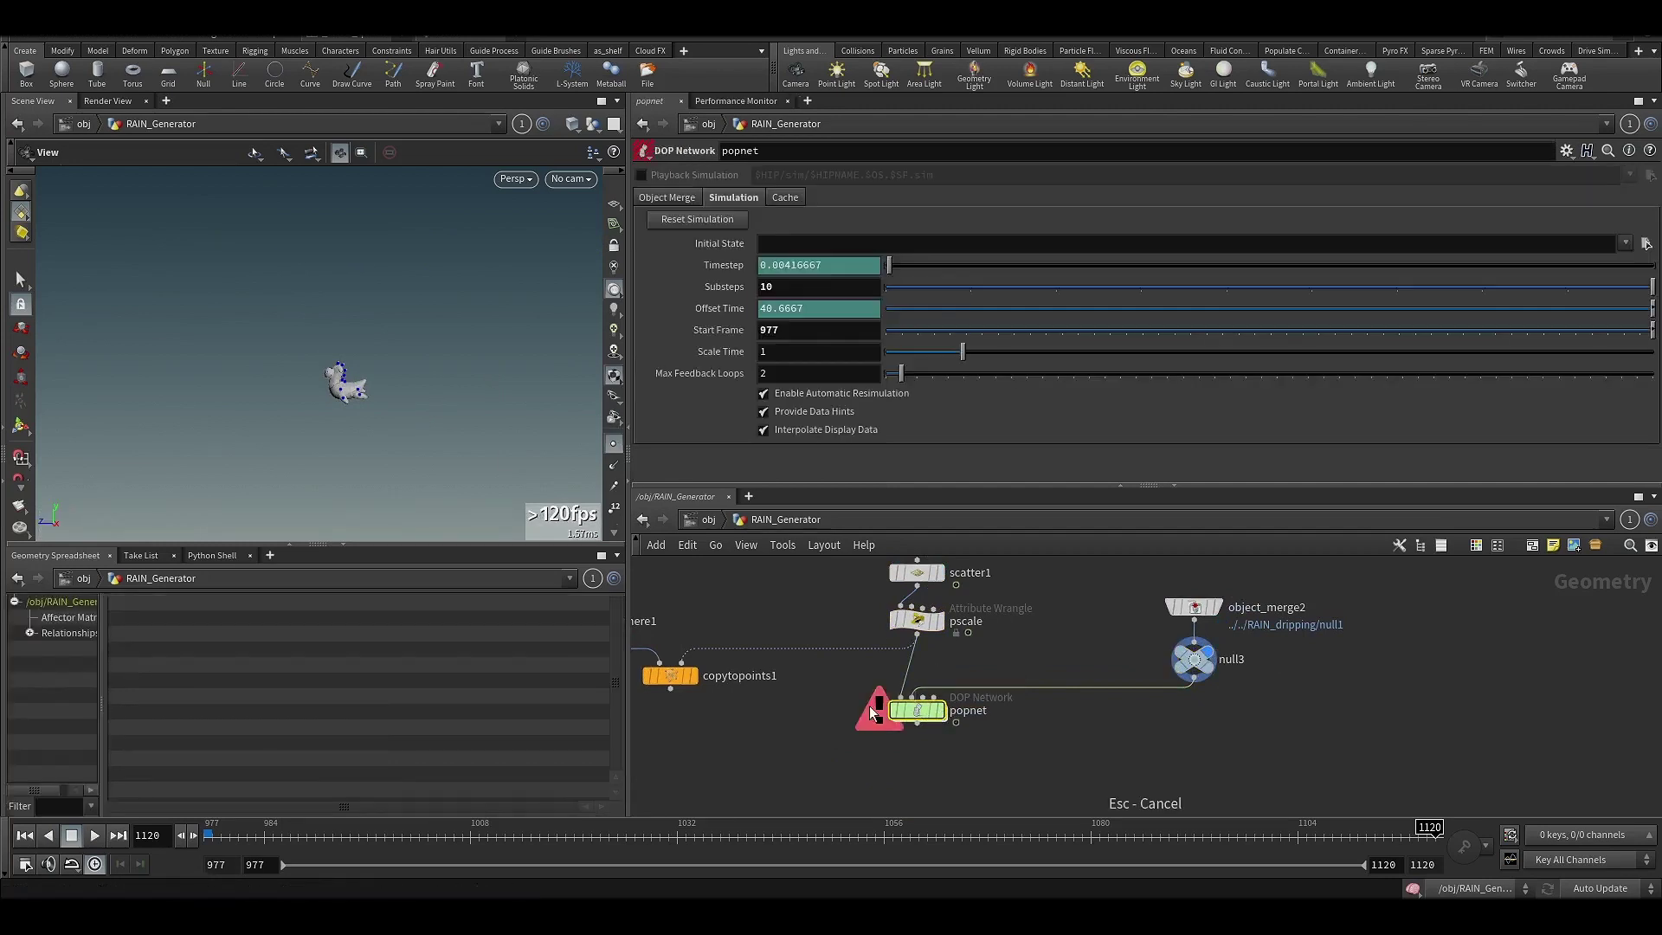
{"action": "left_click", "coordinate": [941, 710]}
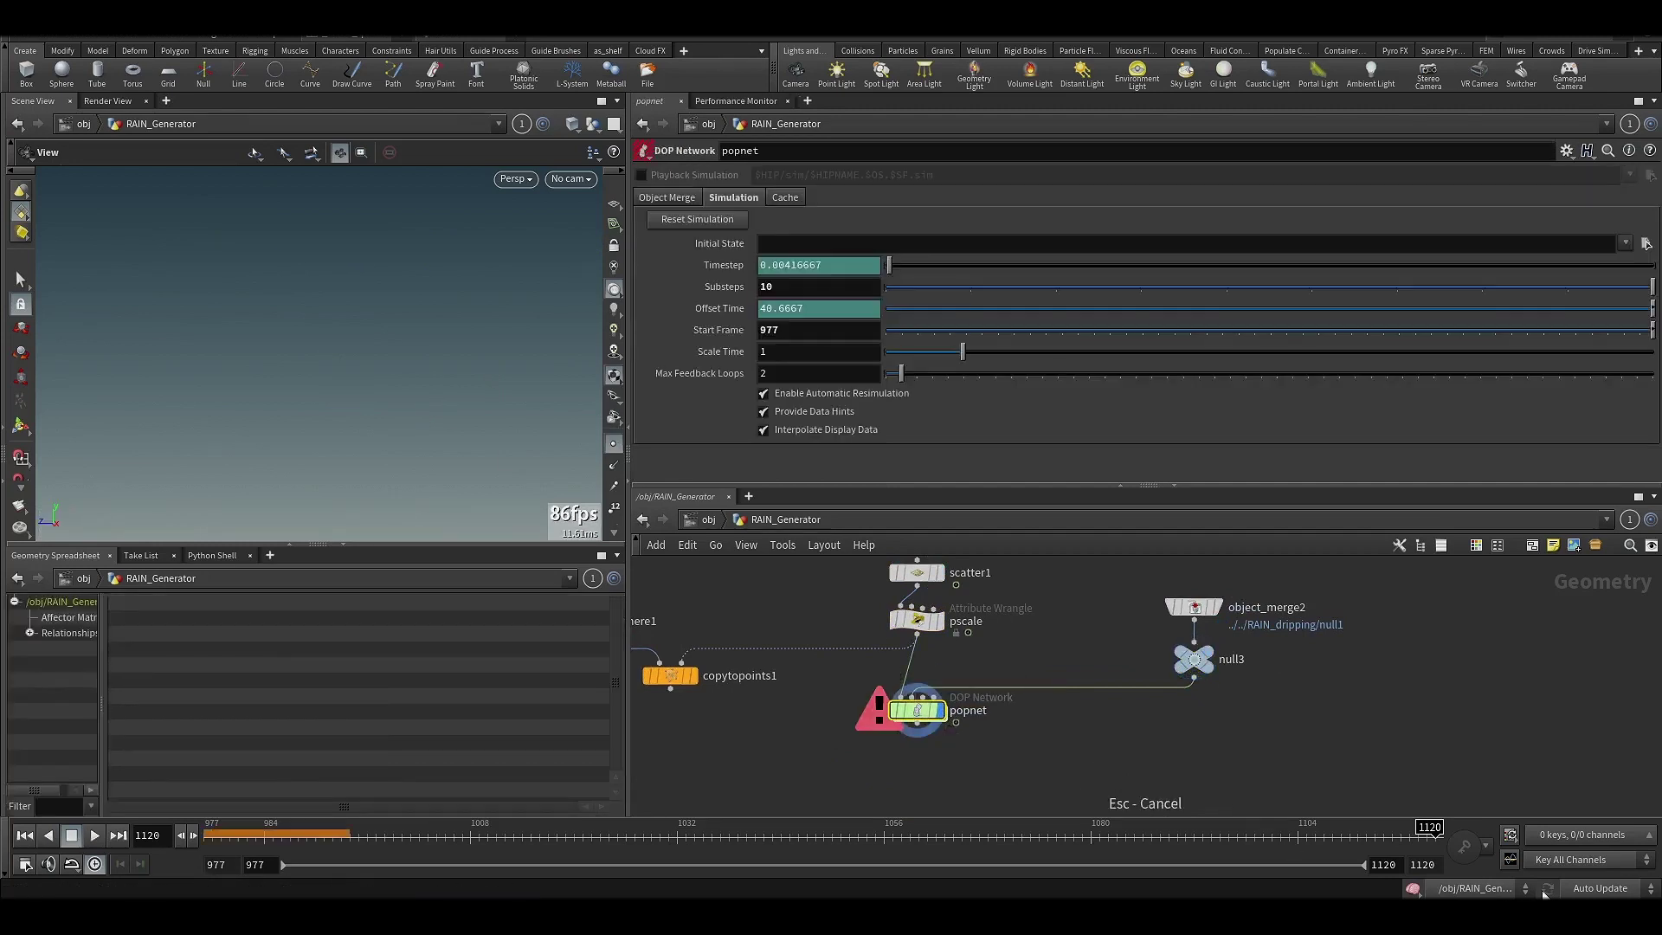
Switch the update mode to Manual and go inside the popnet network.
{"action": "left_click", "coordinate": [1584, 888]}
{"action": "left_click", "coordinate": [1586, 870]}
{"action": "double_click", "coordinate": [916, 710]}
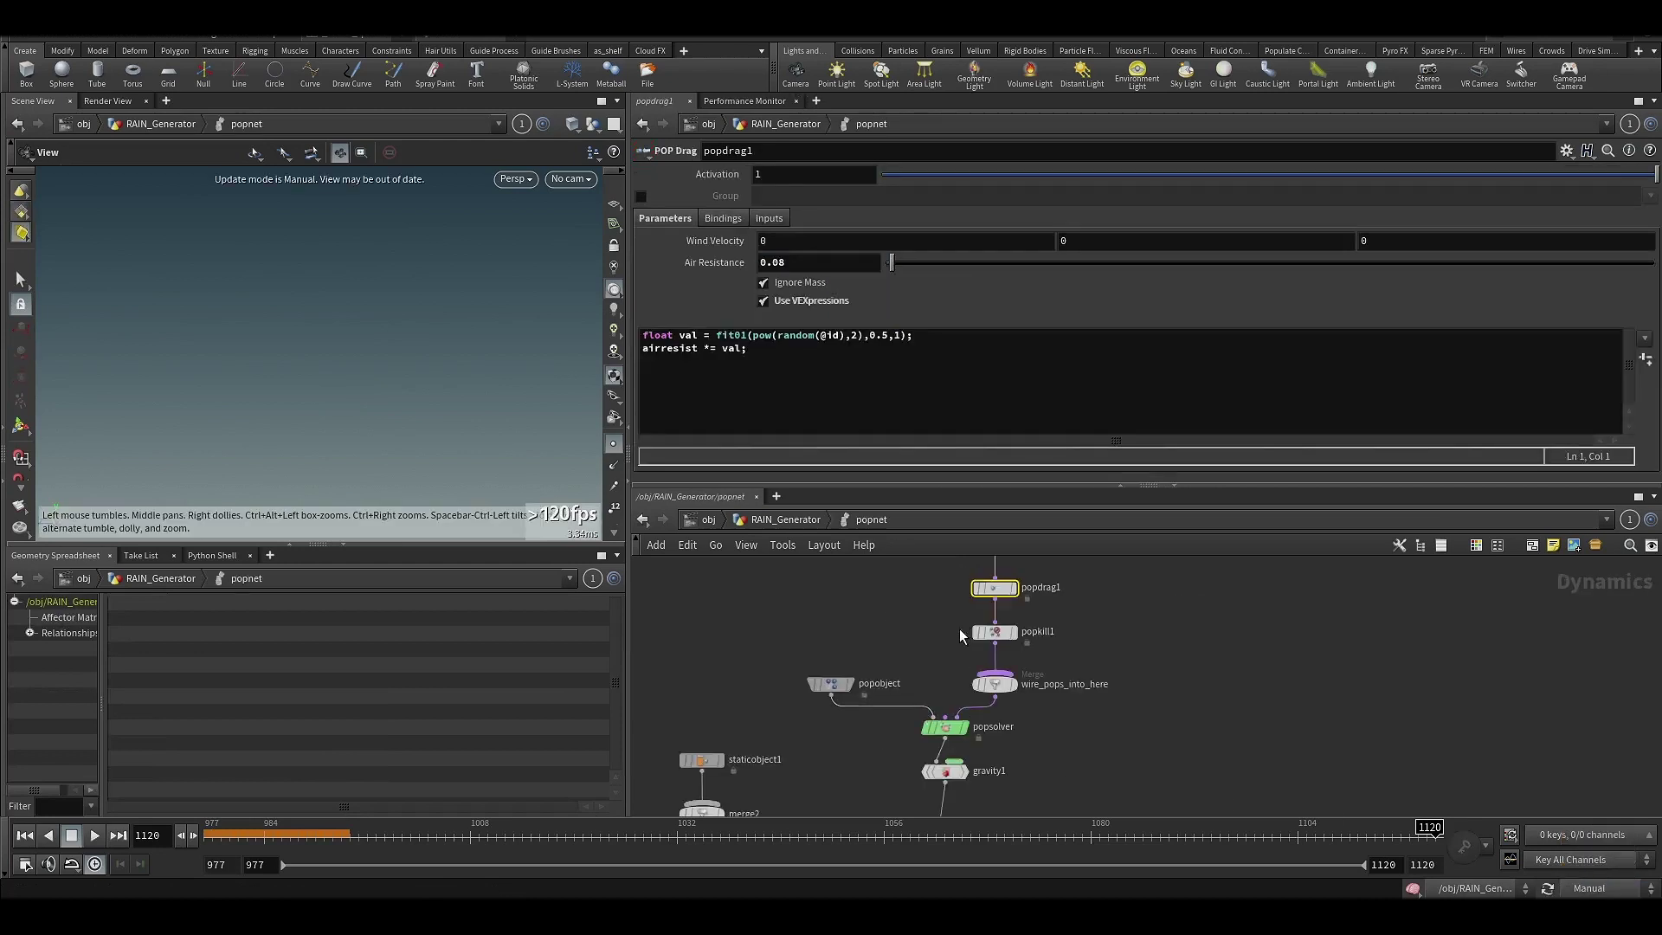
Select source_first_input and examine its initial velocity expression, velocity variance and ID attribute settings.
{"action": "middle_click_drag", "start_coordinate": [957, 558], "coordinate": [903, 724]}
{"action": "left_click", "coordinate": [979, 669]}
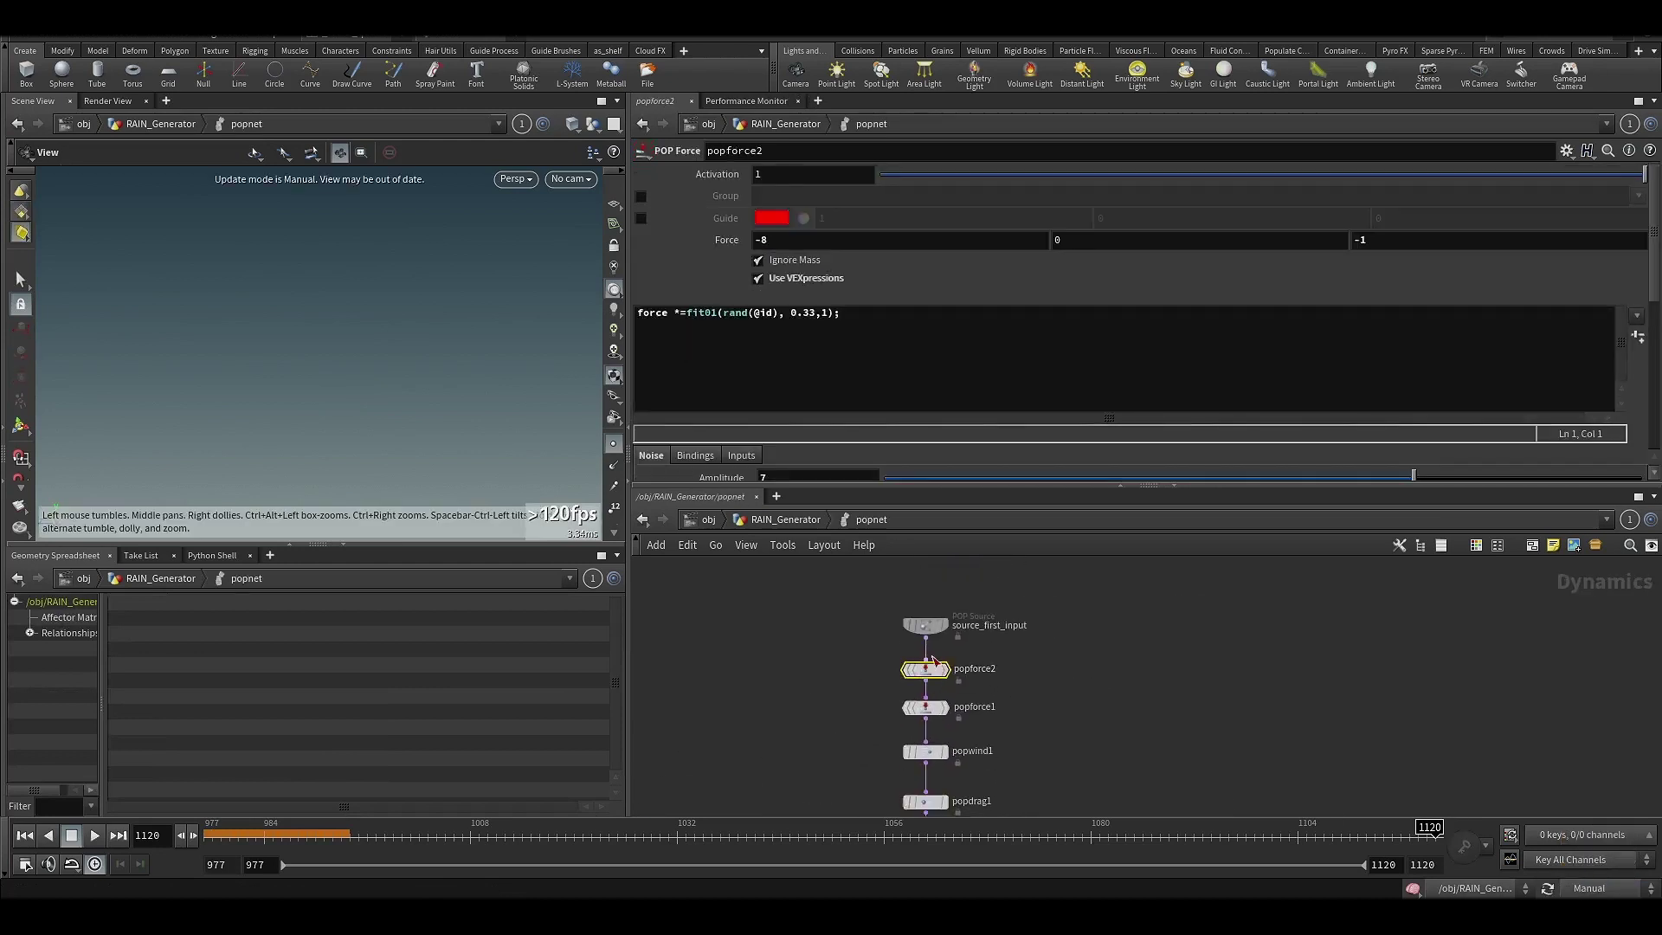
{"action": "left_click", "coordinate": [919, 625]}
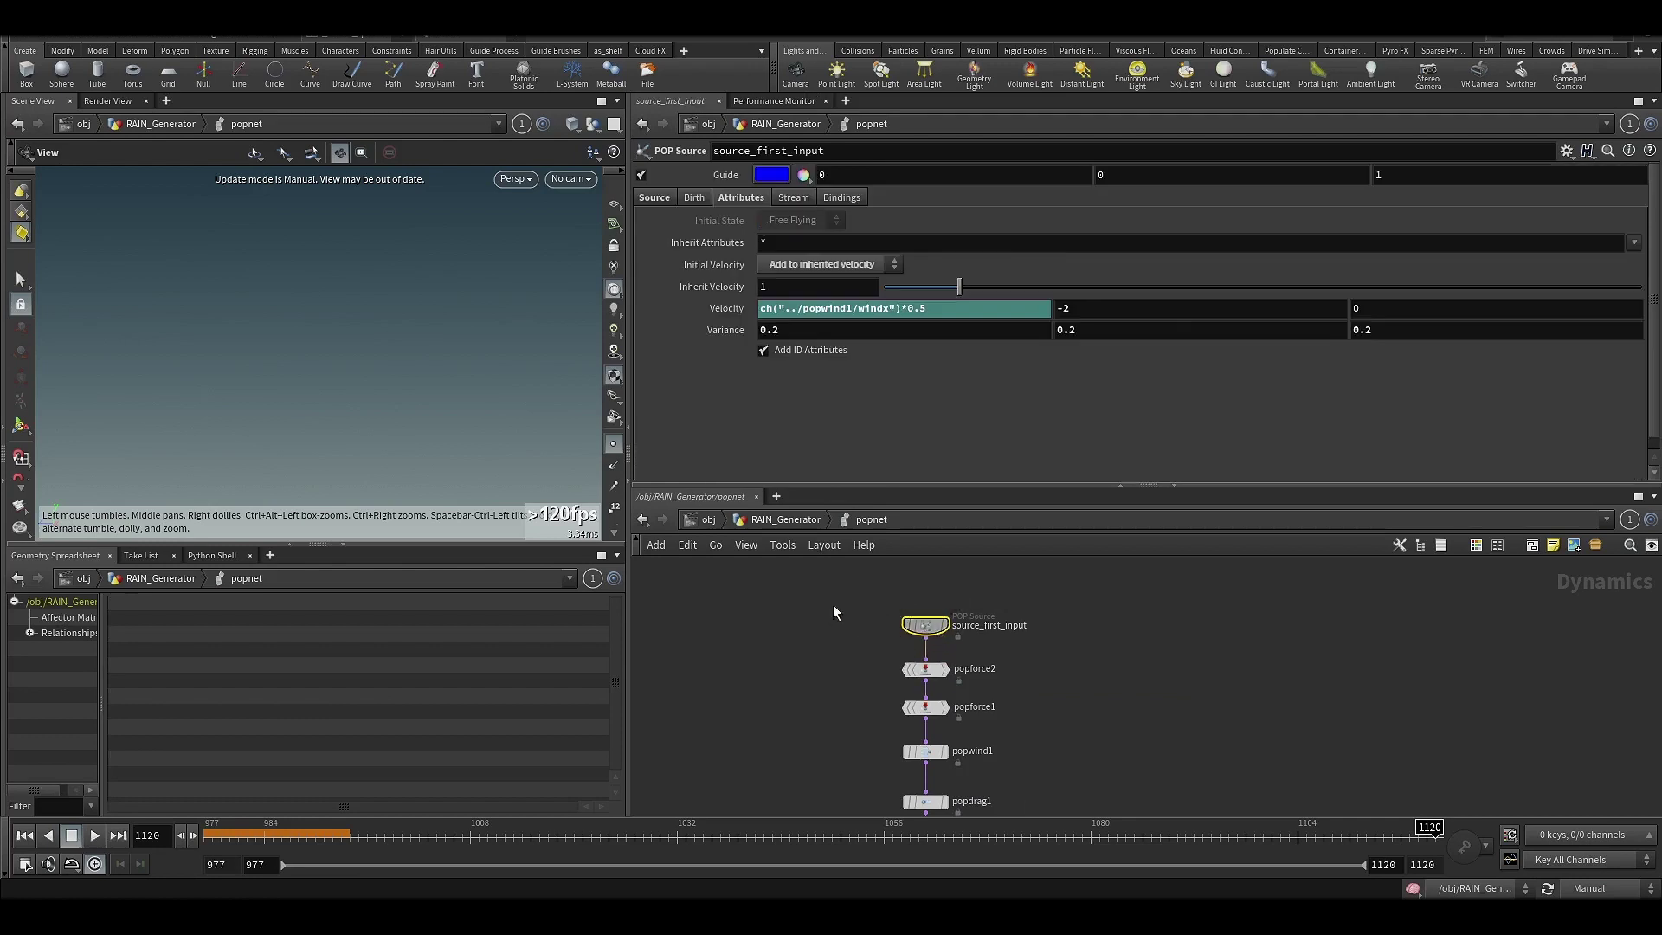
{"action": "middle_click_drag", "start_coordinate": [784, 637], "coordinate": [730, 619]}
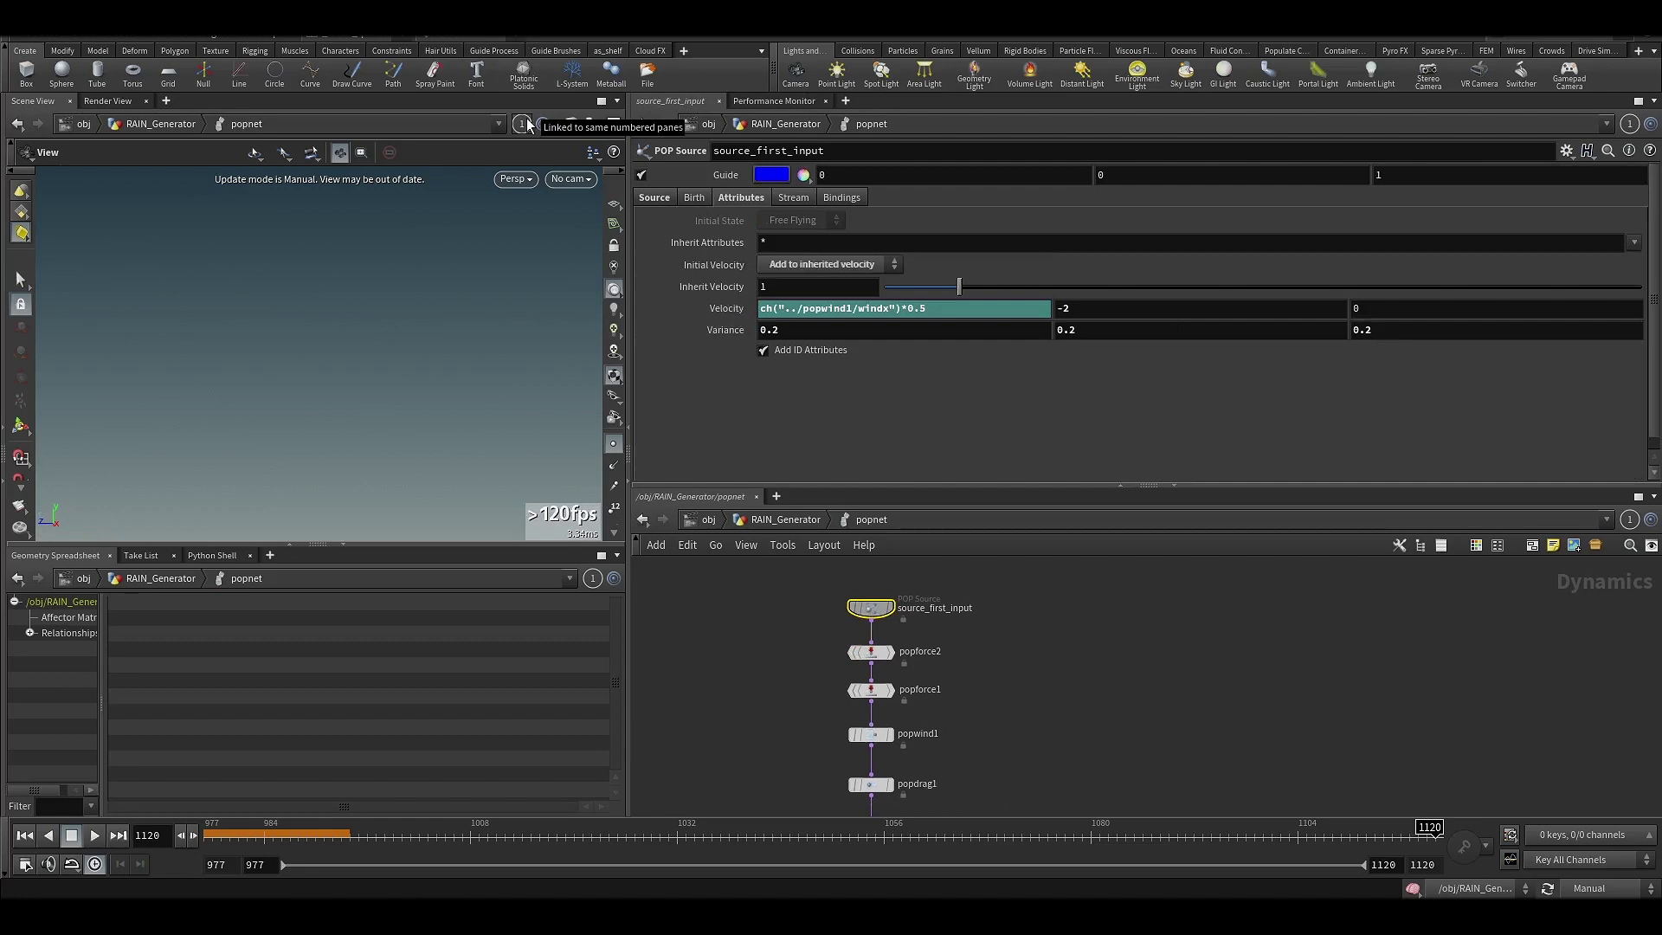
Examine popforce2's force values and randomizing VEXpression, and popforce1's noise settings.
{"action": "key", "text": "Down"}
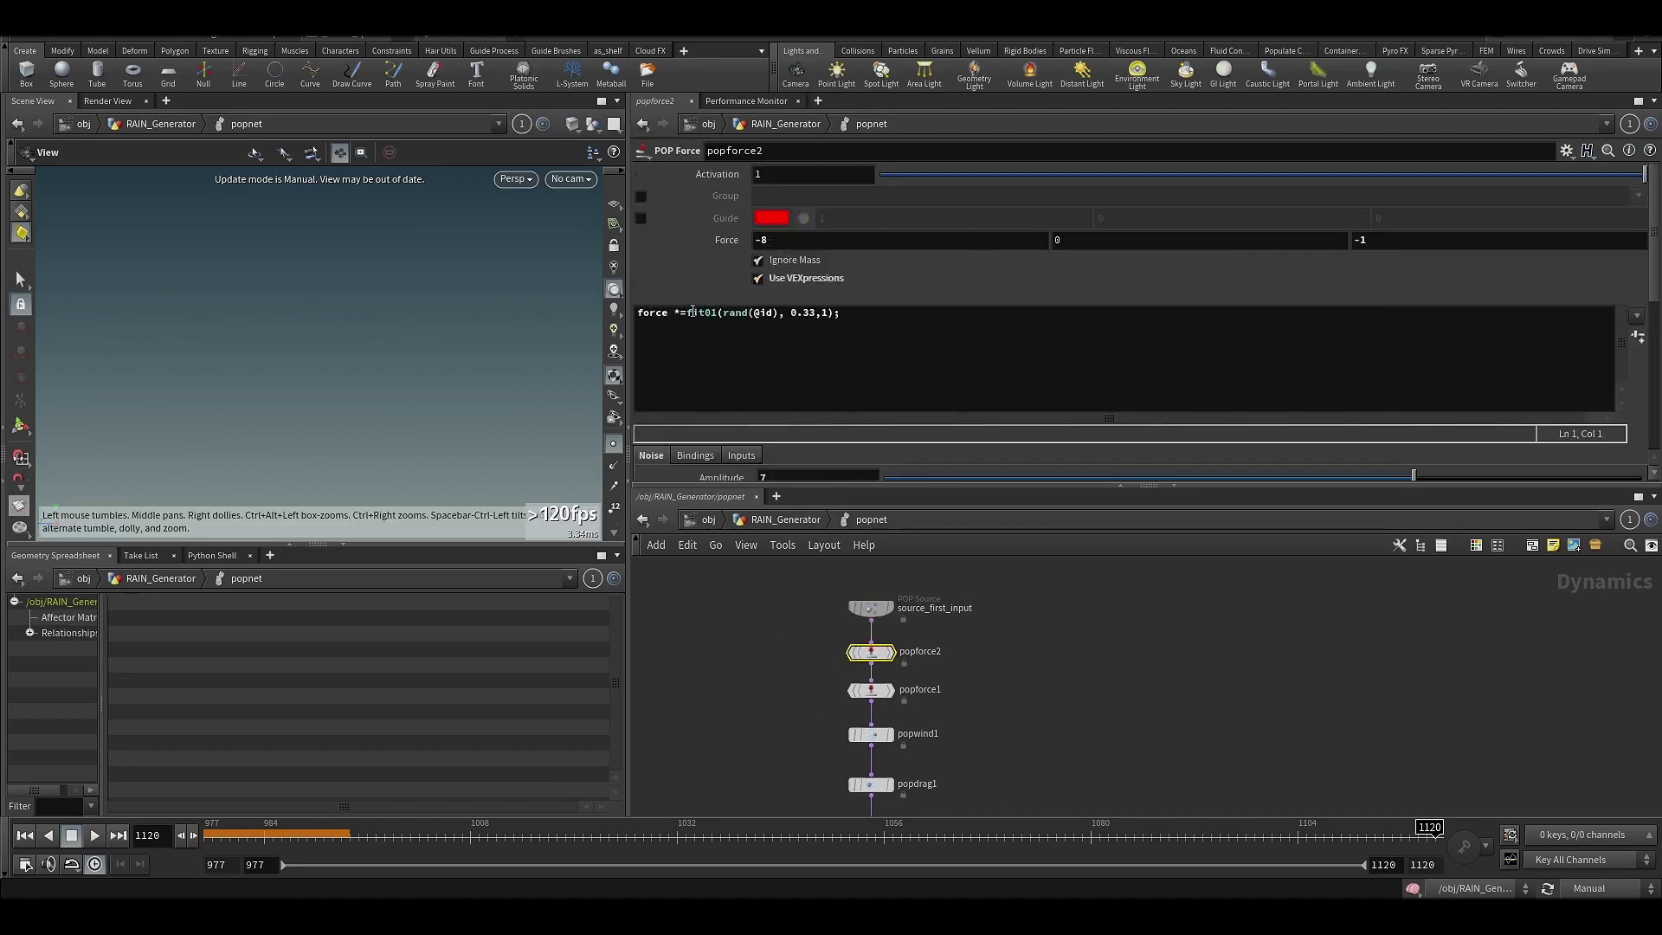
{"action": "middle_click_drag", "start_coordinate": [739, 675], "coordinate": [710, 632]}
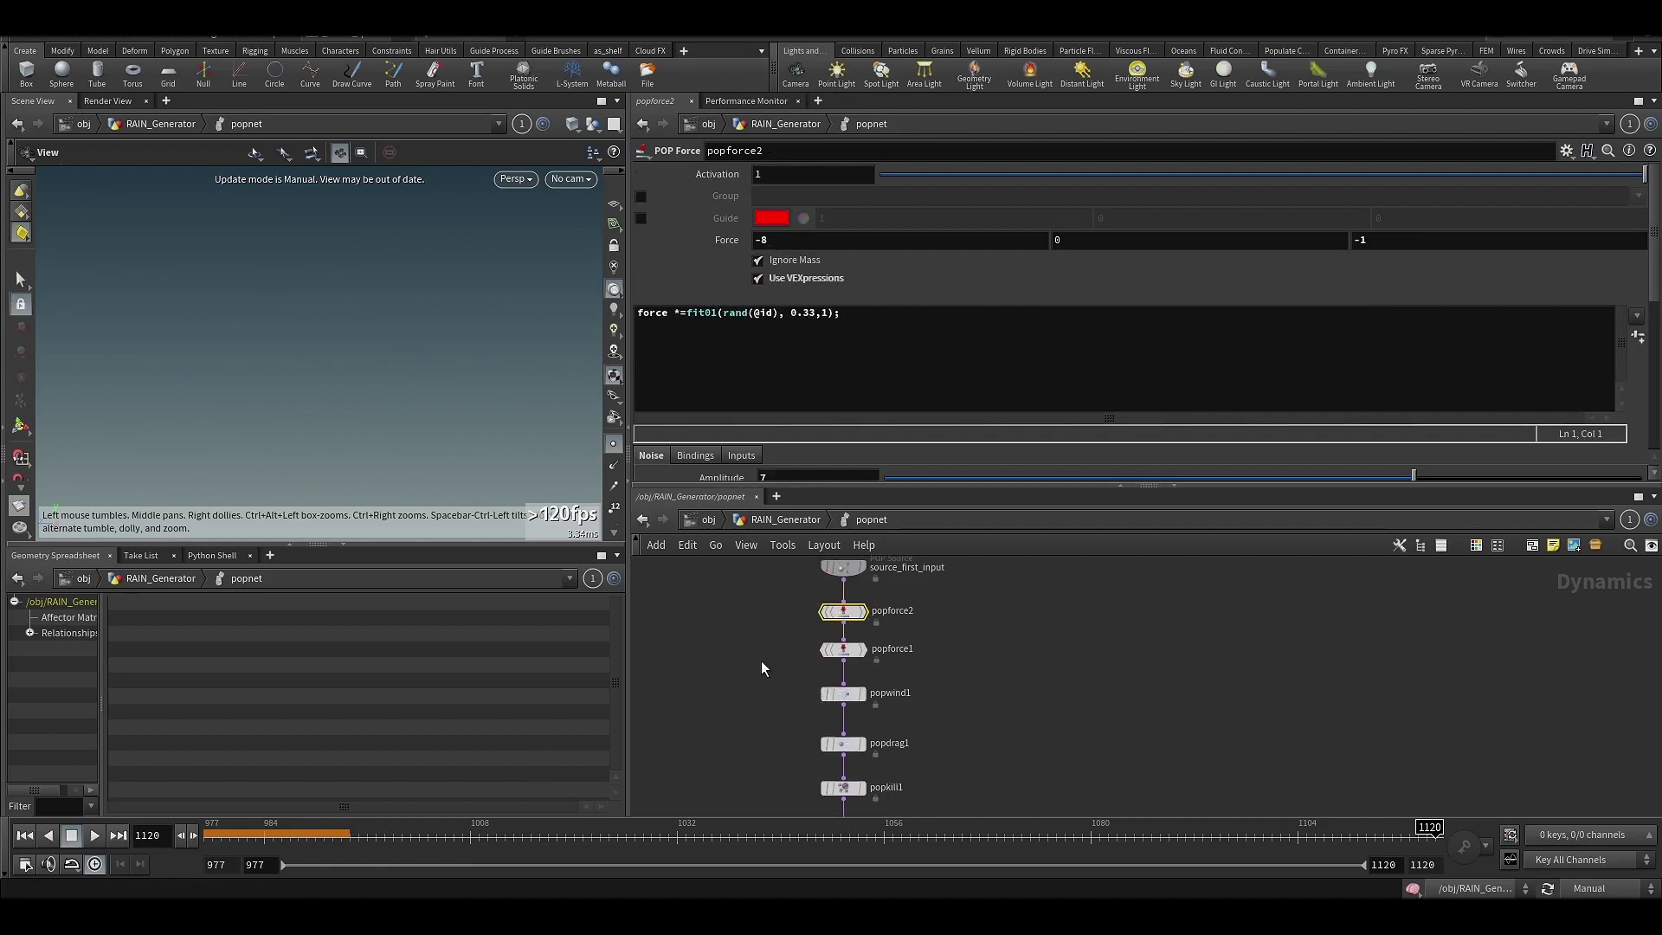
{"action": "left_click", "coordinate": [829, 653]}
{"action": "middle_click_drag", "start_coordinate": [924, 684], "coordinate": [912, 632]}
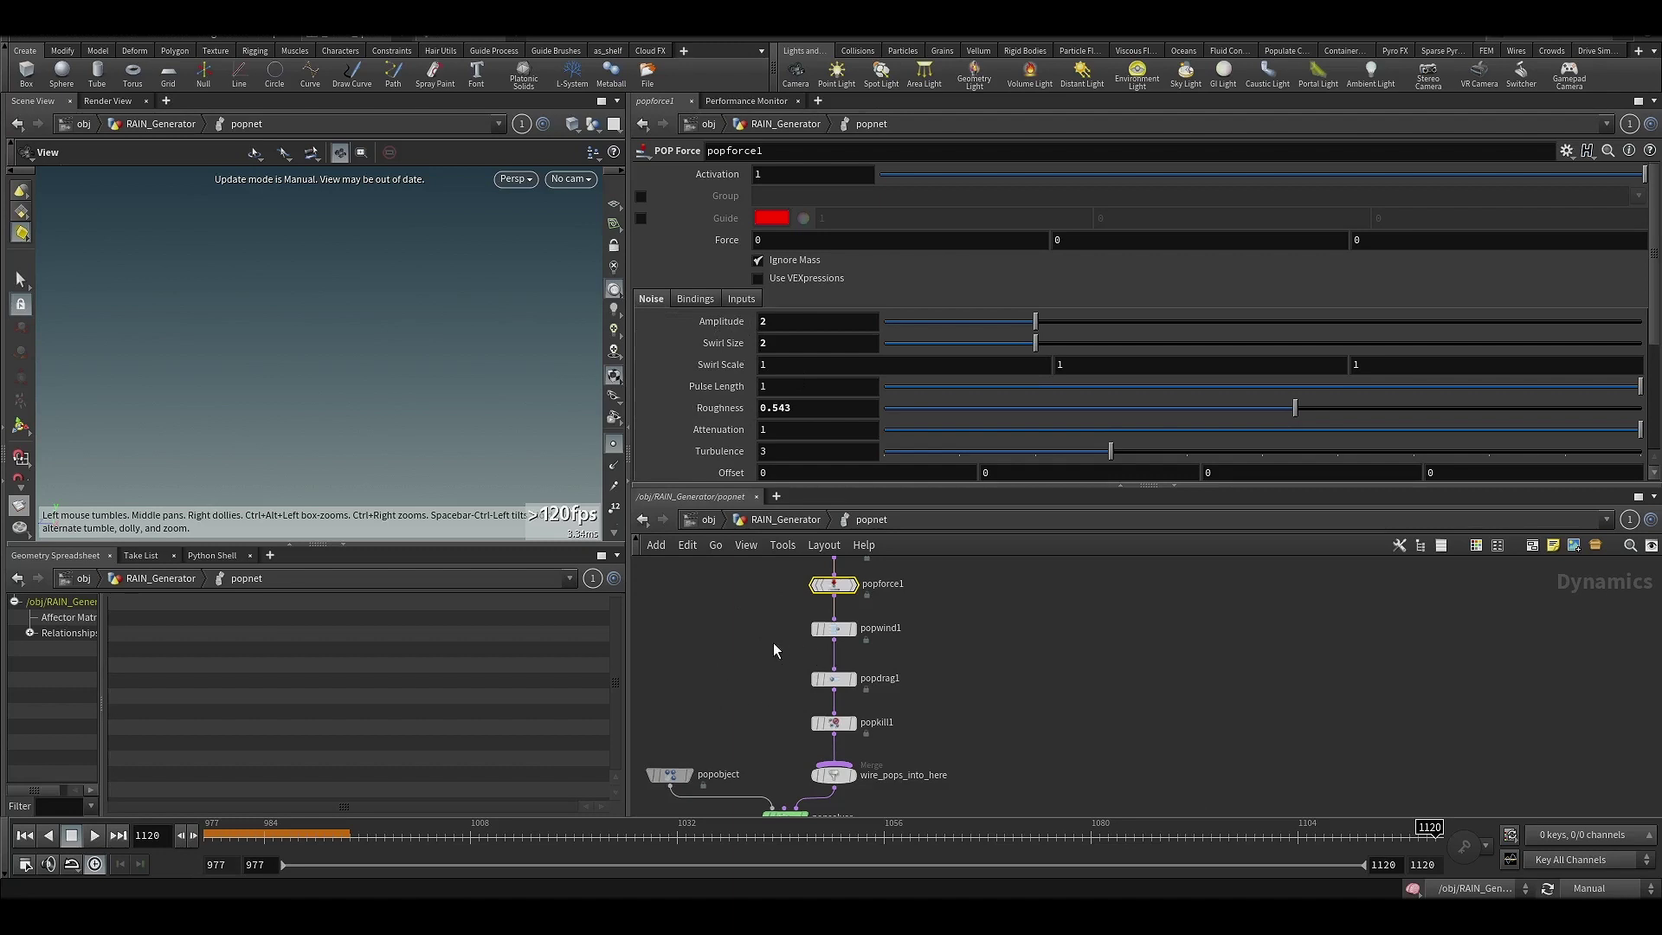
Compare the noise settings of popwind1 with those of popforce1 and check popwind1's wind velocity.
{"action": "left_click", "coordinate": [834, 629]}
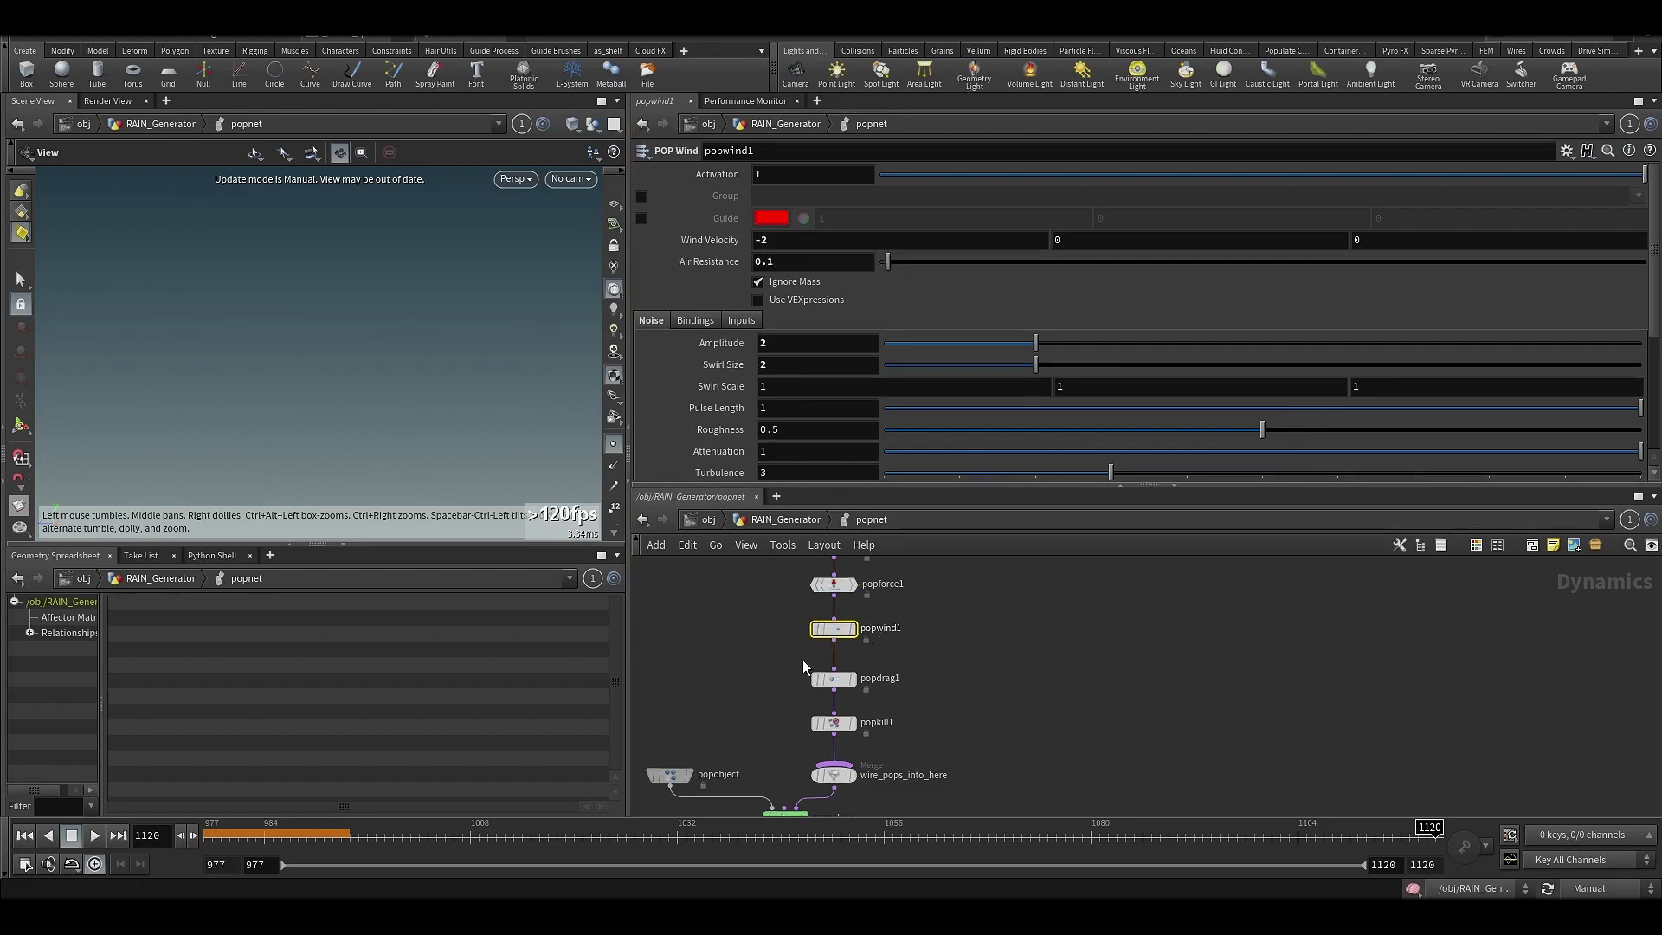
{"action": "key", "text": "Up"}
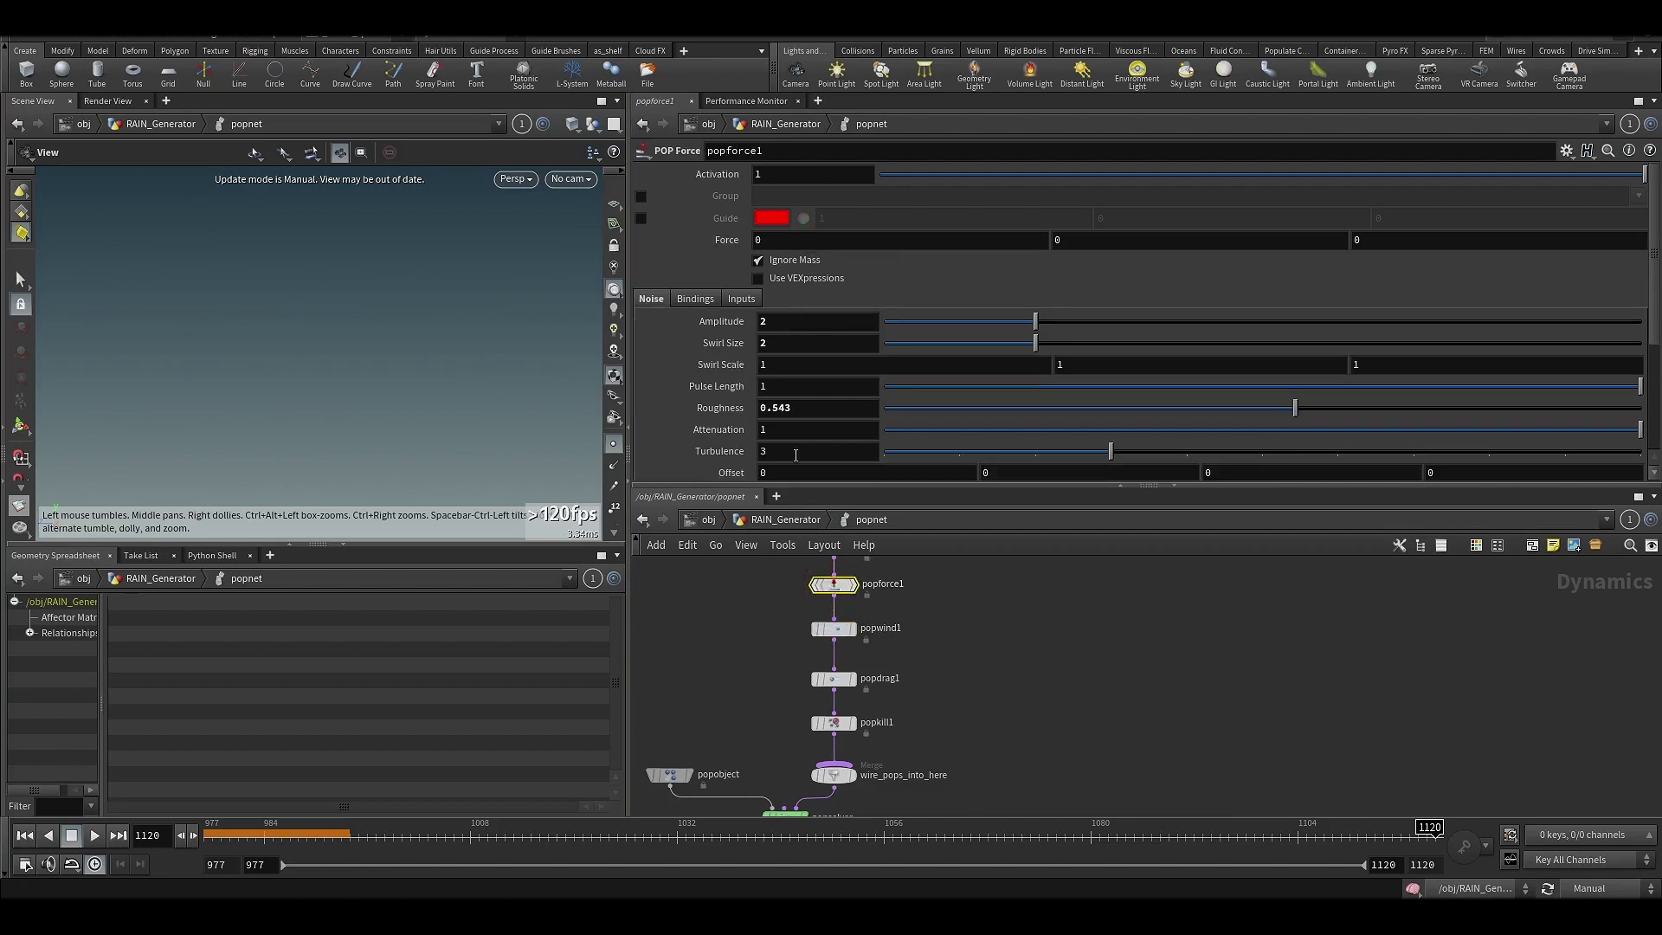
{"action": "left_click", "coordinate": [820, 633]}
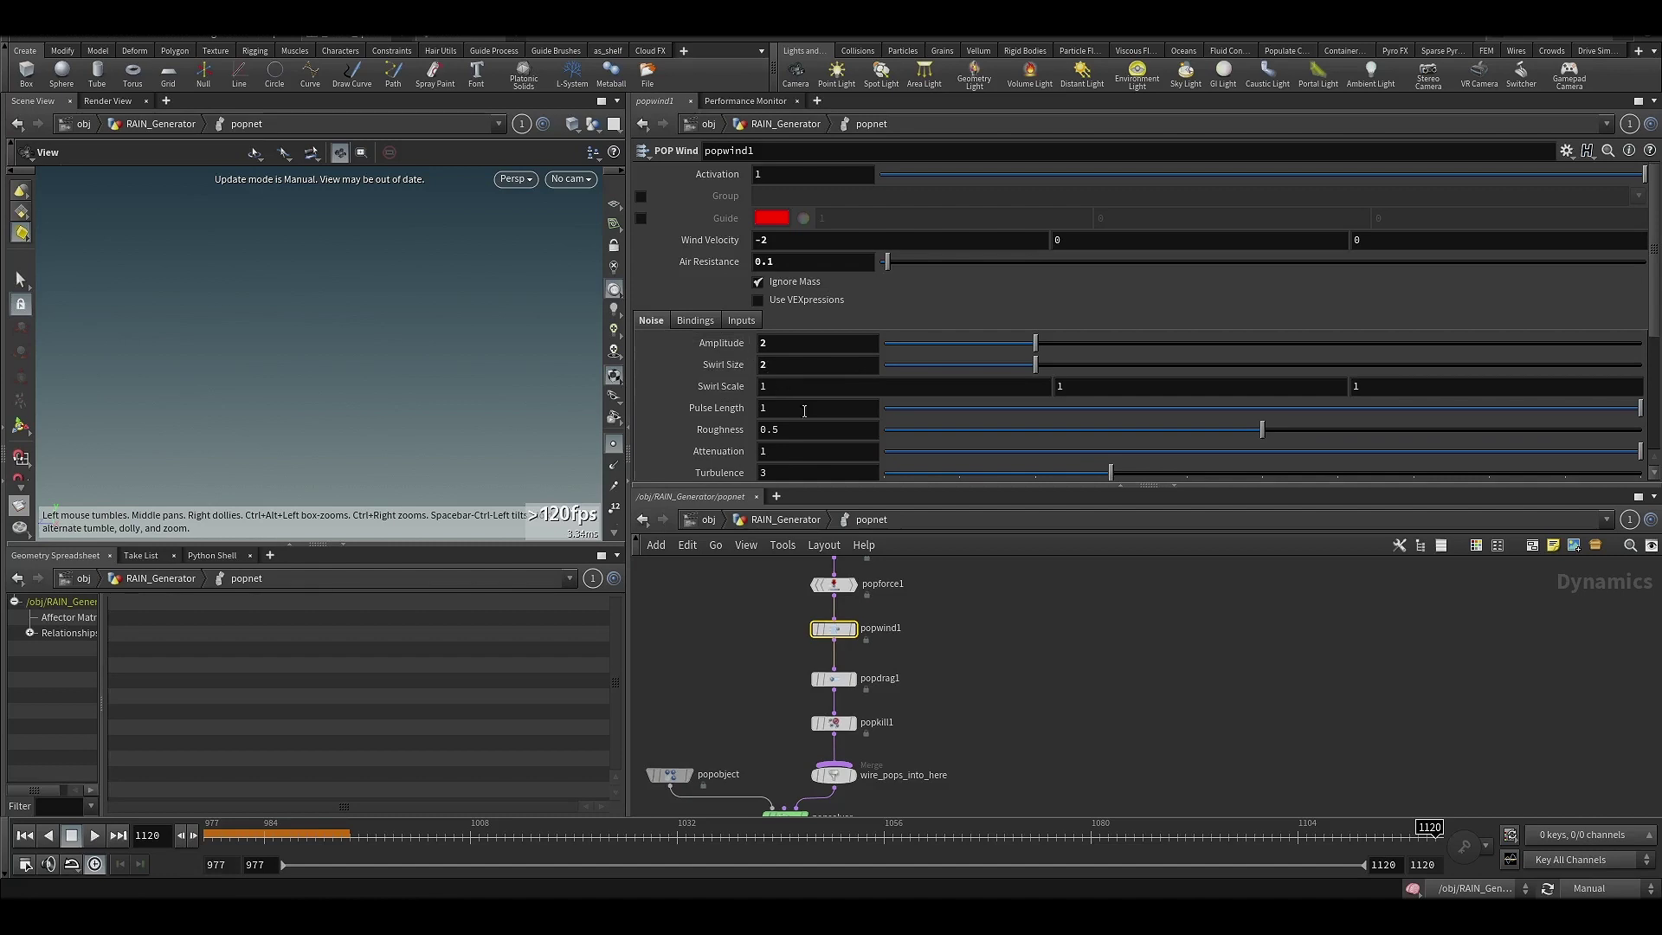
Examine popdrag1's air resistance and VEXpression, and the bounding box settings of popkill1.
{"action": "key", "text": "Down"}
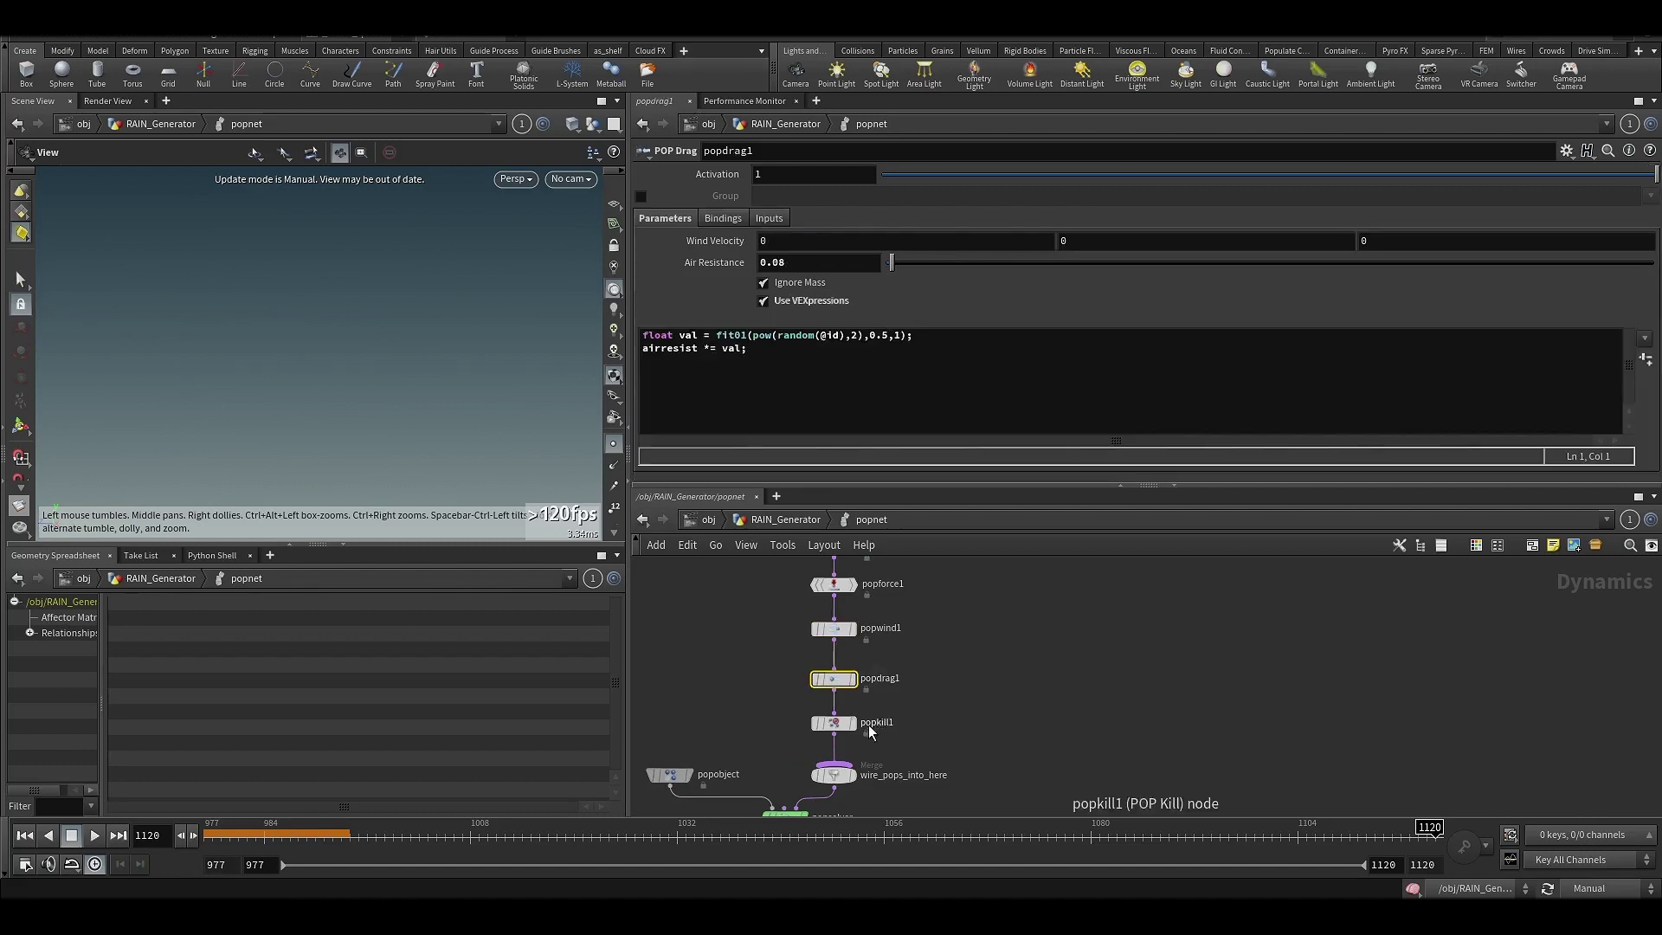
{"action": "left_click_drag", "start_coordinate": [768, 688], "coordinate": [891, 662]}
{"action": "middle_click_drag", "start_coordinate": [768, 681], "coordinate": [828, 611]}
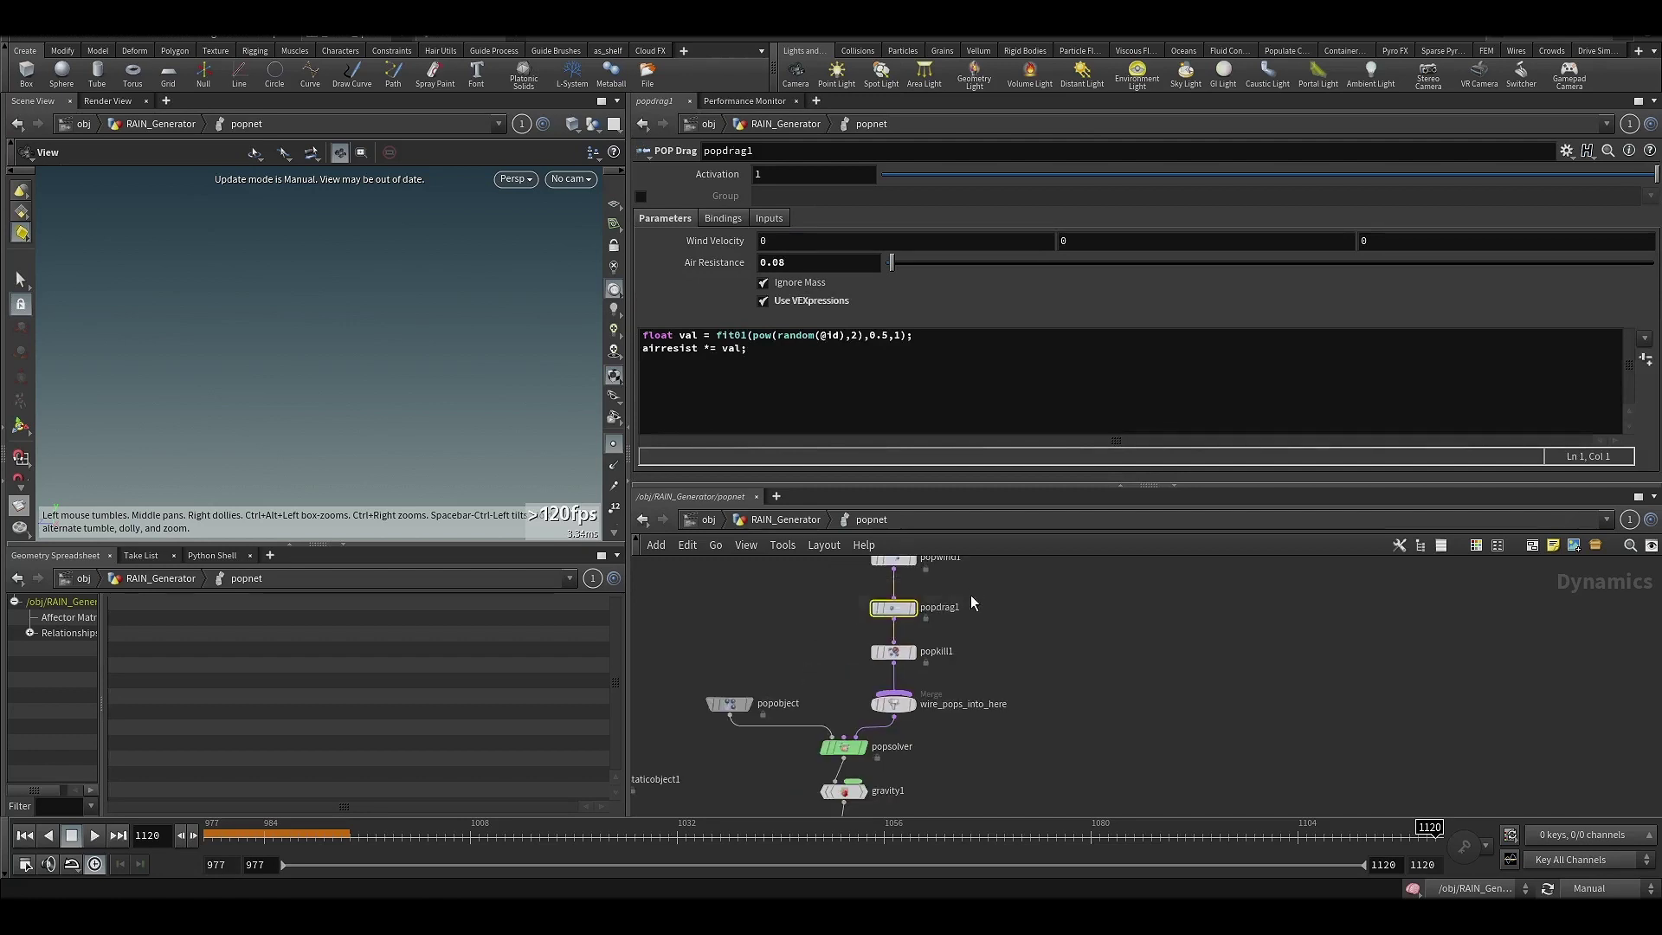
{"action": "left_click_drag", "start_coordinate": [798, 639], "coordinate": [1008, 577]}
{"action": "middle_click_drag", "start_coordinate": [808, 724], "coordinate": [864, 631]}
{"action": "left_click", "coordinate": [921, 593]}
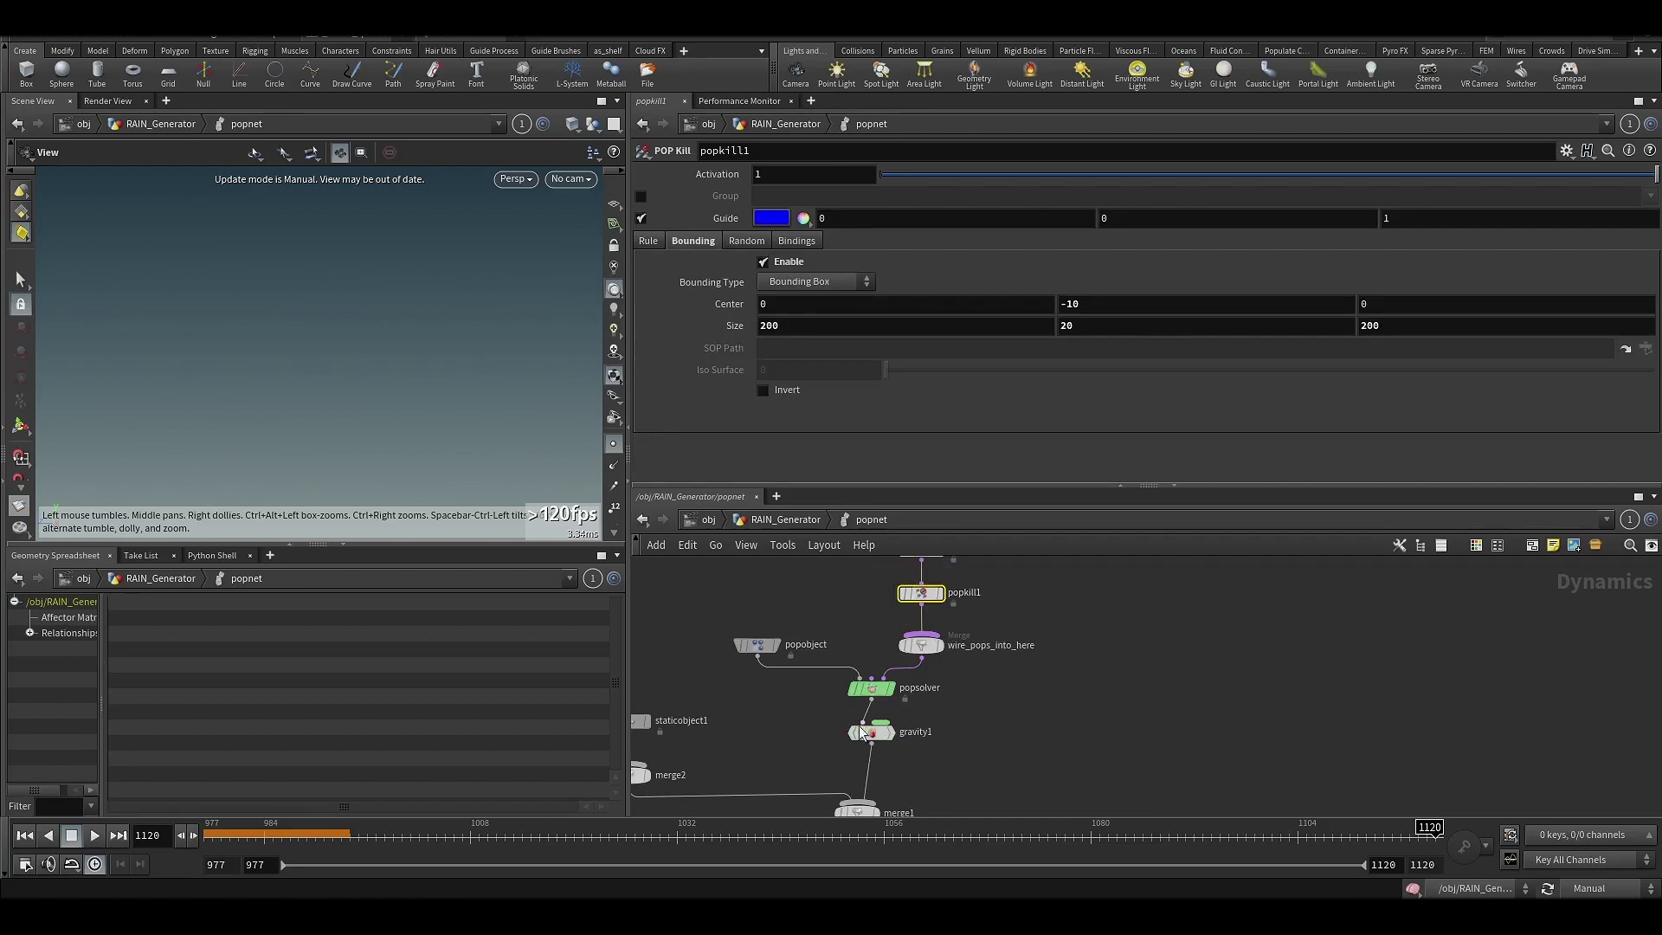
Return to the RAIN_Generator network and examine timeshift1's frame expression above the drops_ct file cache.
{"action": "key", "text": "u"}
{"action": "left_click", "coordinate": [987, 706]}
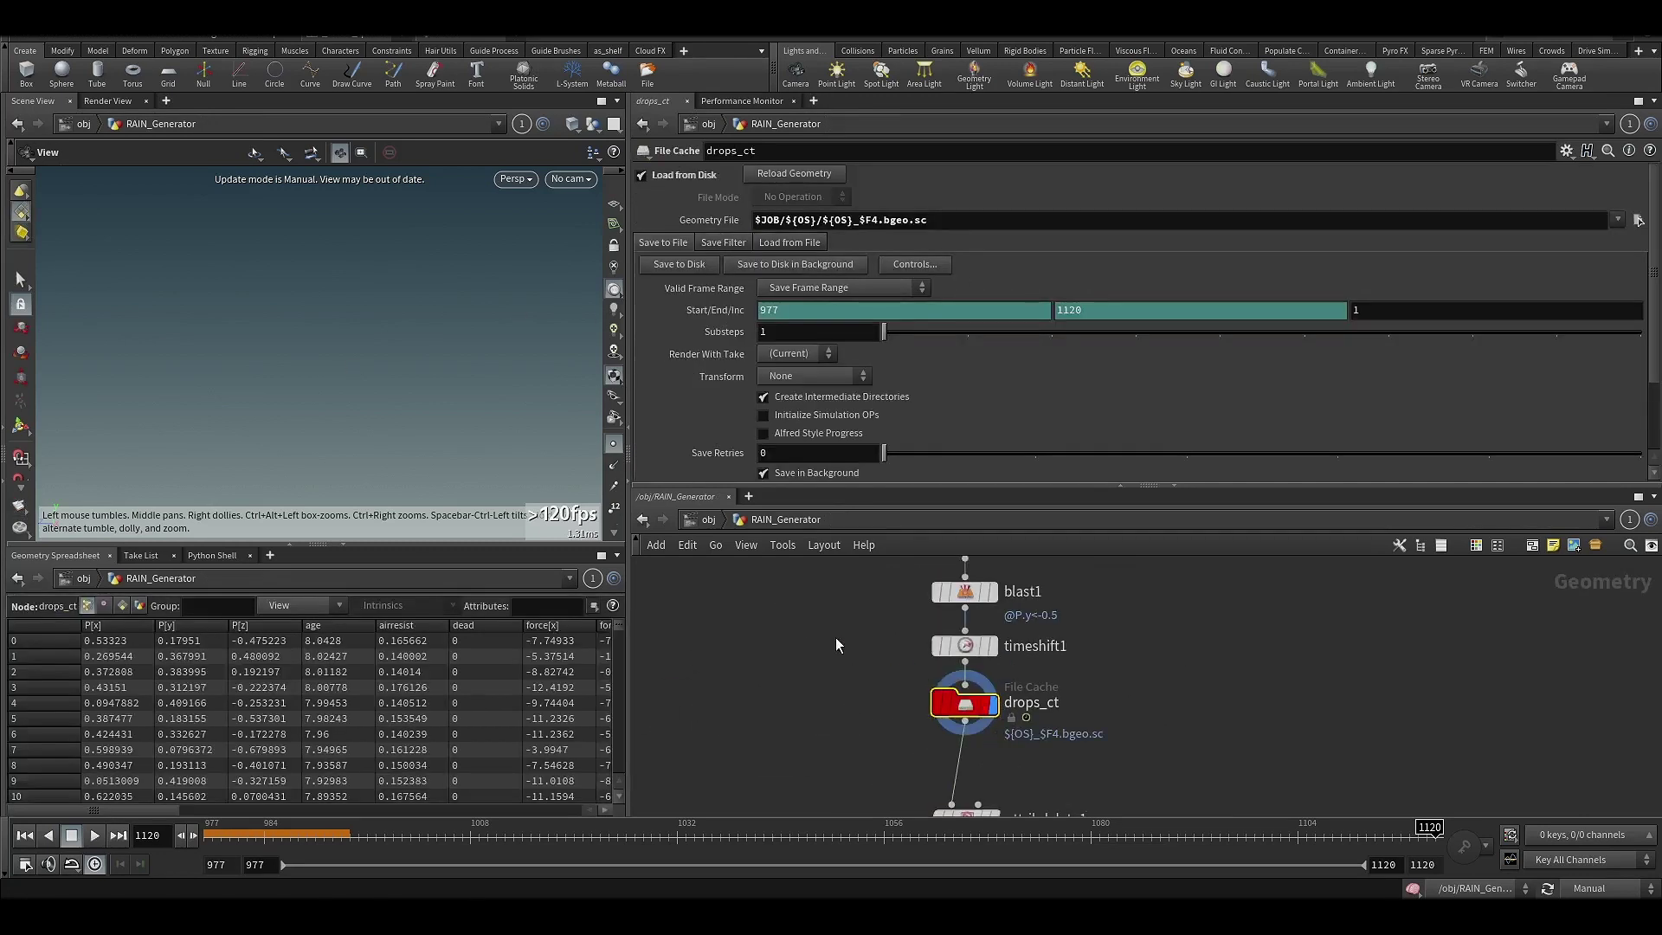
{"action": "left_click", "coordinate": [965, 646]}
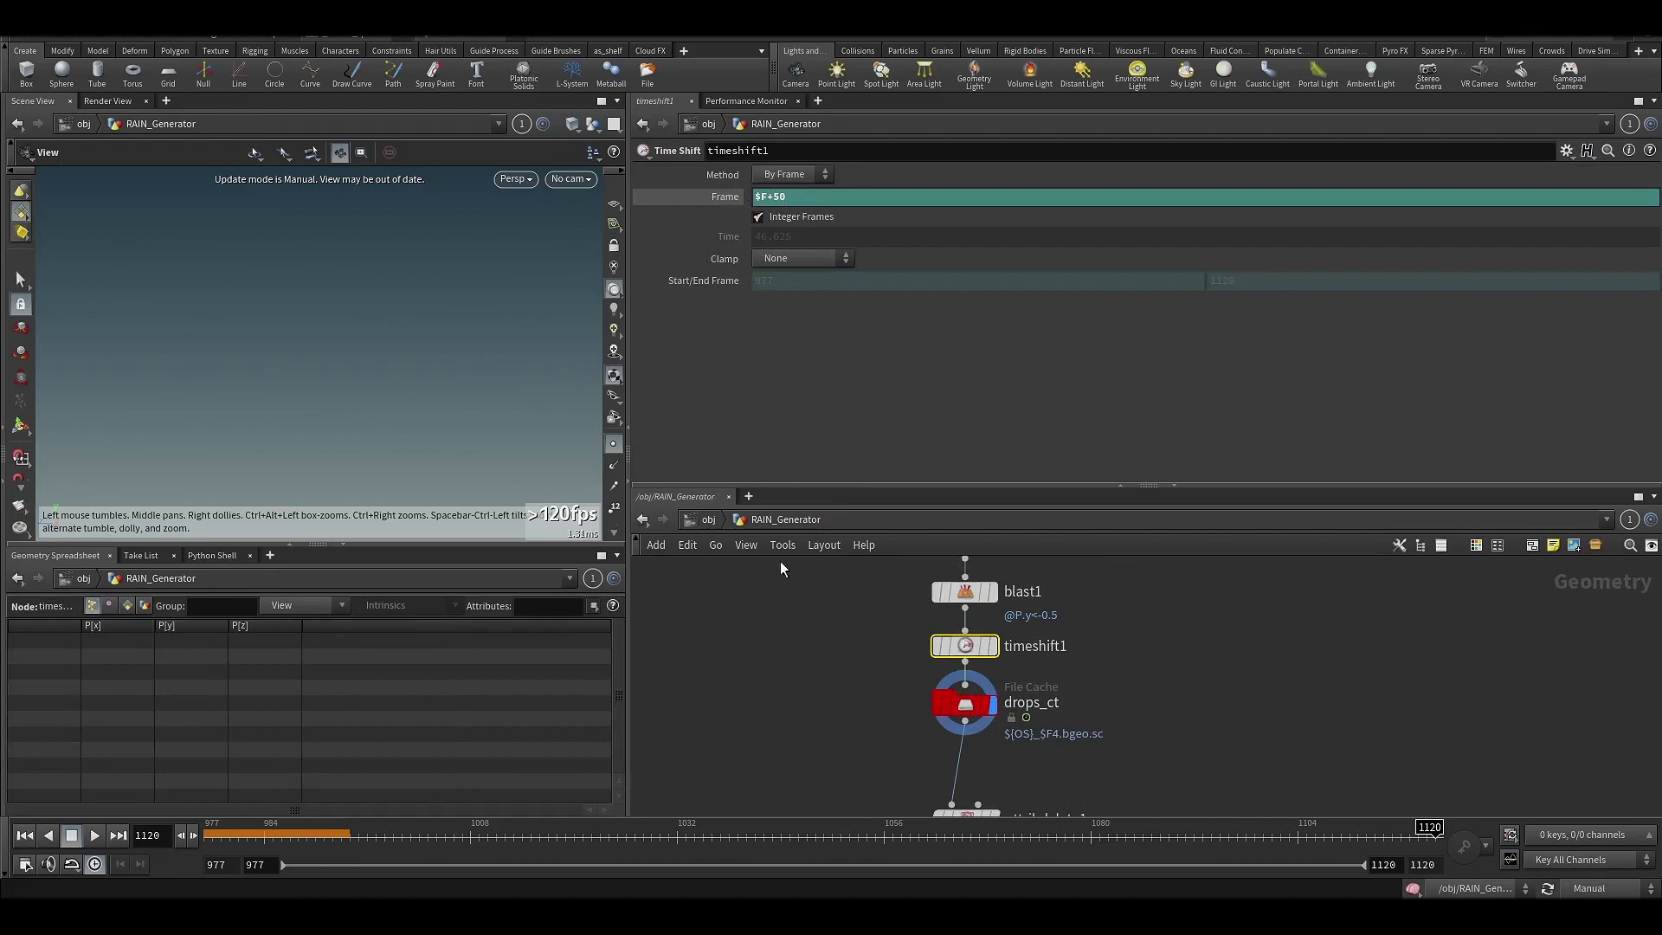
Select drops_ct, go to frame 977 and switch the scene's update mode to Auto Update.
{"action": "left_click", "coordinate": [953, 705]}
{"action": "key", "text": "ctrl+Up"}
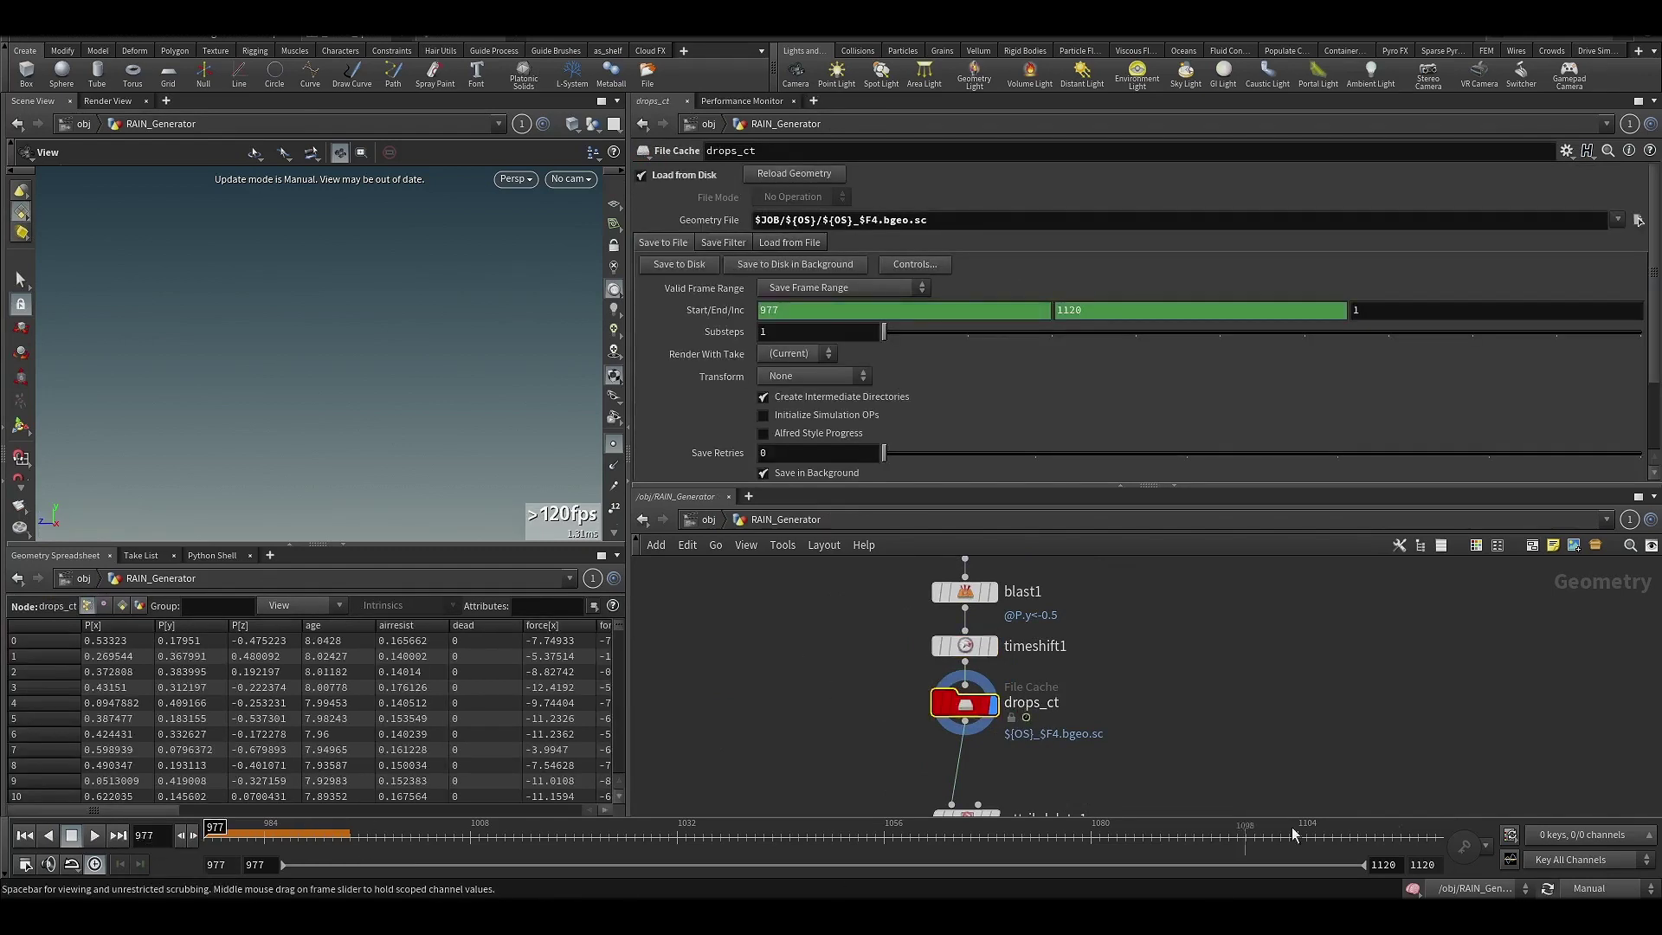
{"action": "left_click", "coordinate": [1585, 890]}
{"action": "left_click", "coordinate": [1571, 843]}
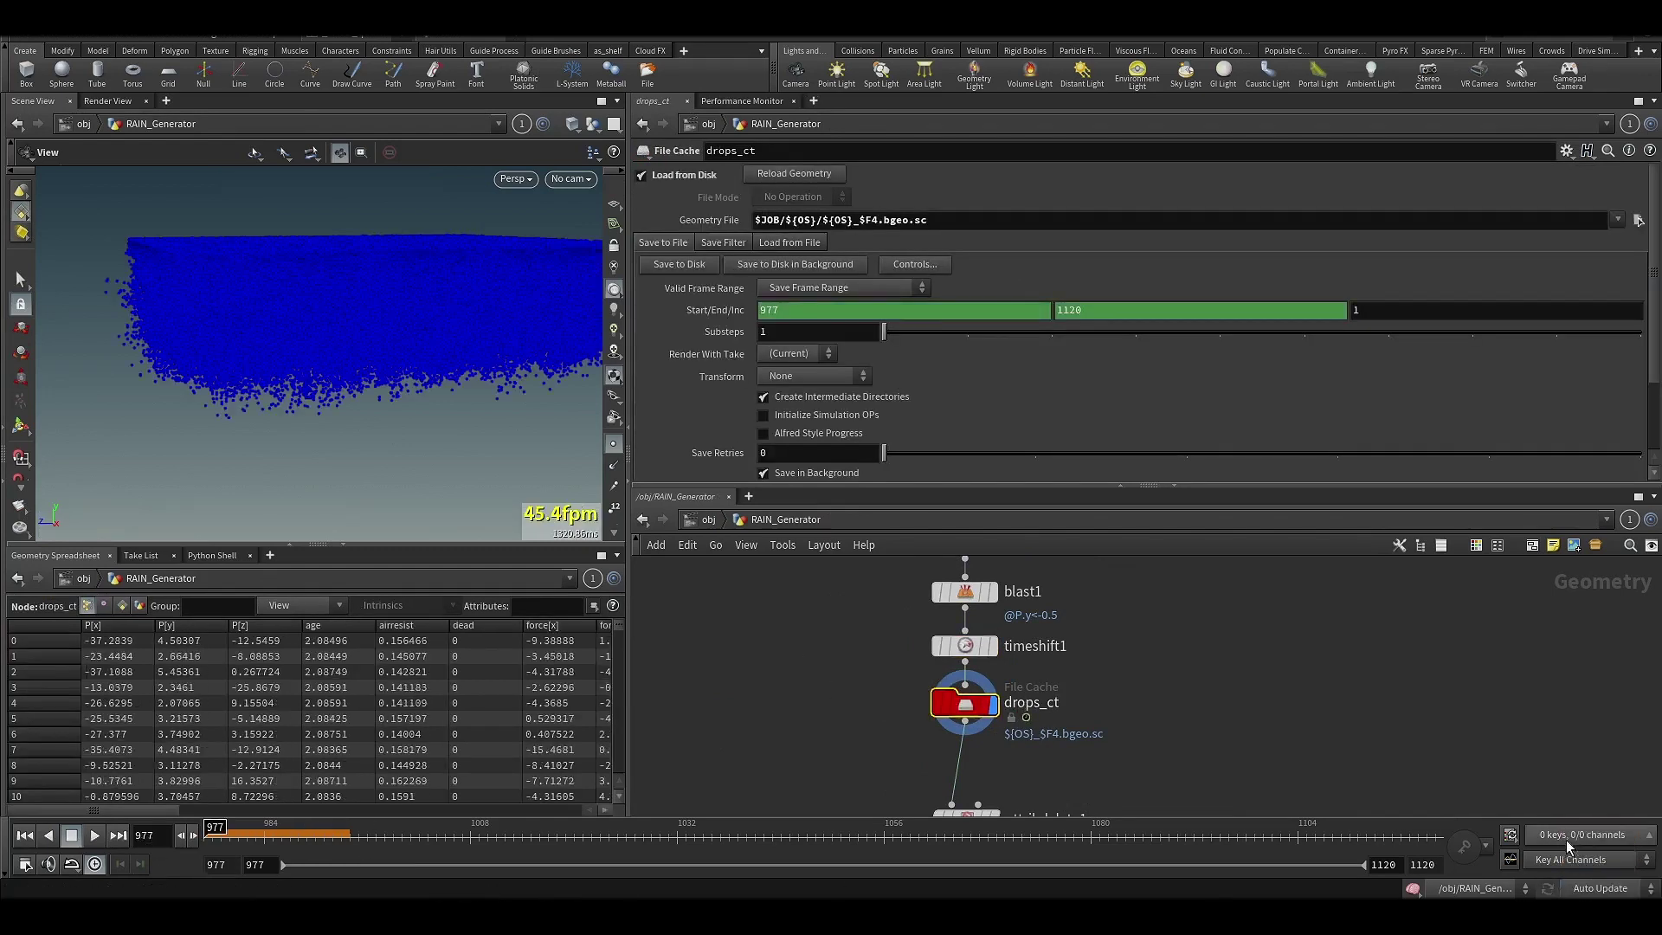
Hide the point markers and inspect the cached raindrops at frame 1006 up close.
{"action": "left_click", "coordinate": [614, 444]}
{"action": "left_click_drag", "start_coordinate": [253, 842], "coordinate": [455, 827]}
{"action": "right_click_drag", "start_coordinate": [303, 299], "coordinate": [533, 351]}
{"action": "right_click_drag", "start_coordinate": [424, 334], "coordinate": [441, 340]}
{"action": "left_click_drag", "start_coordinate": [442, 339], "coordinate": [343, 384]}
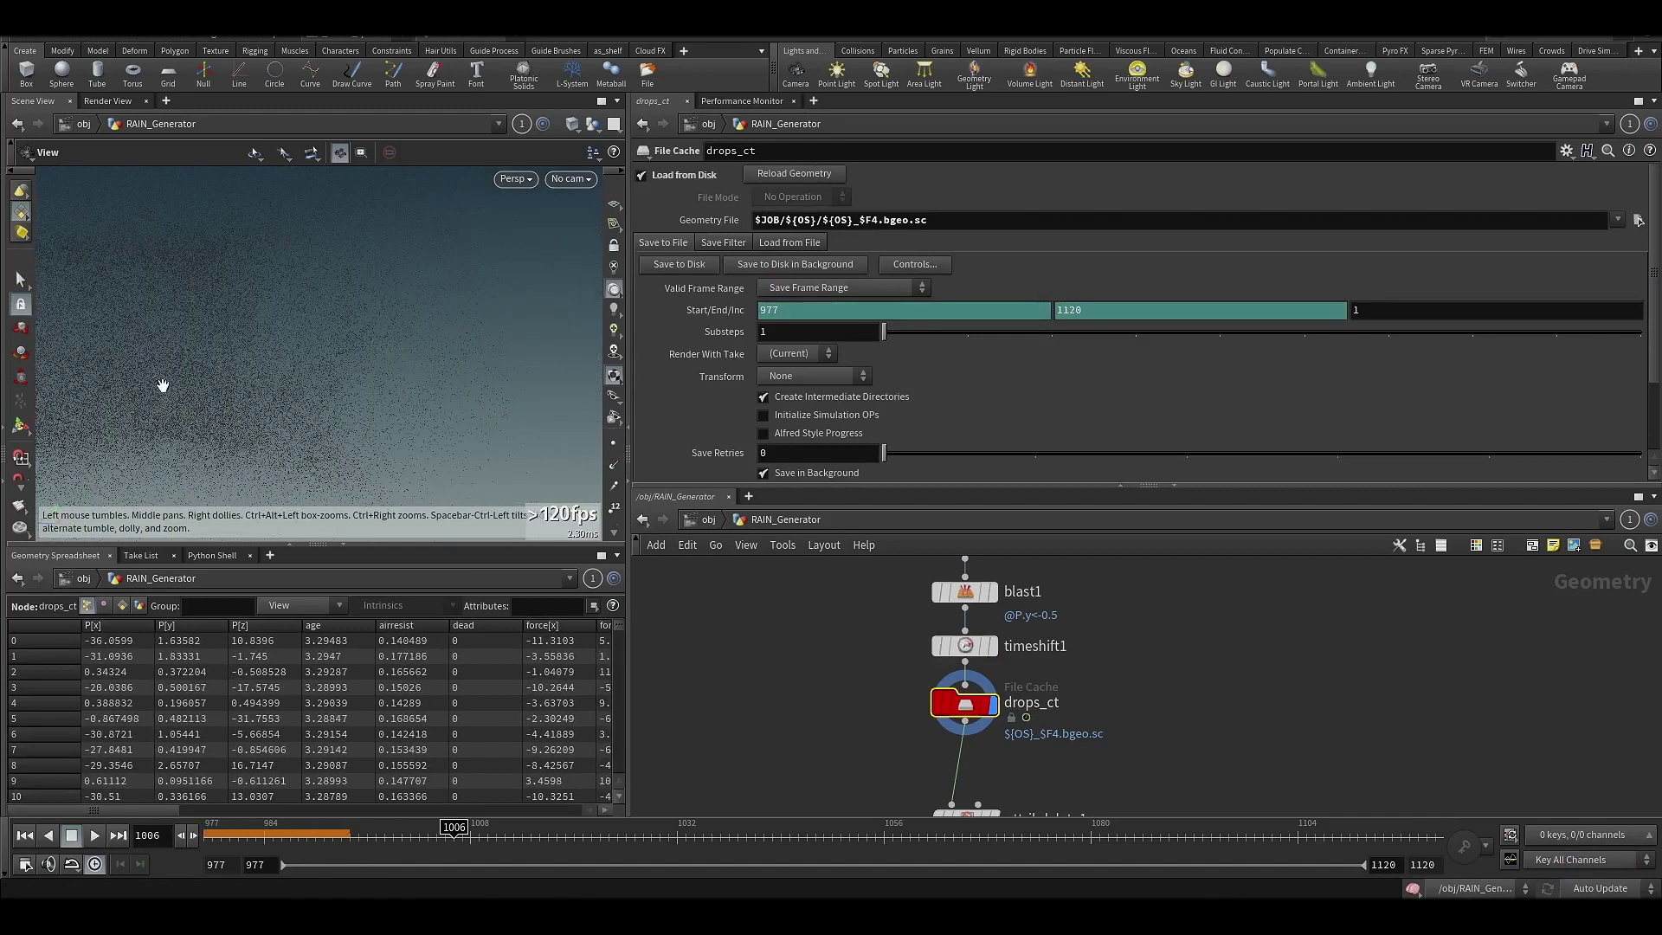
Compare the raindrops with point markers shown and hidden, and play the cached rain up to frame 1056.
{"action": "left_click", "coordinate": [613, 443]}
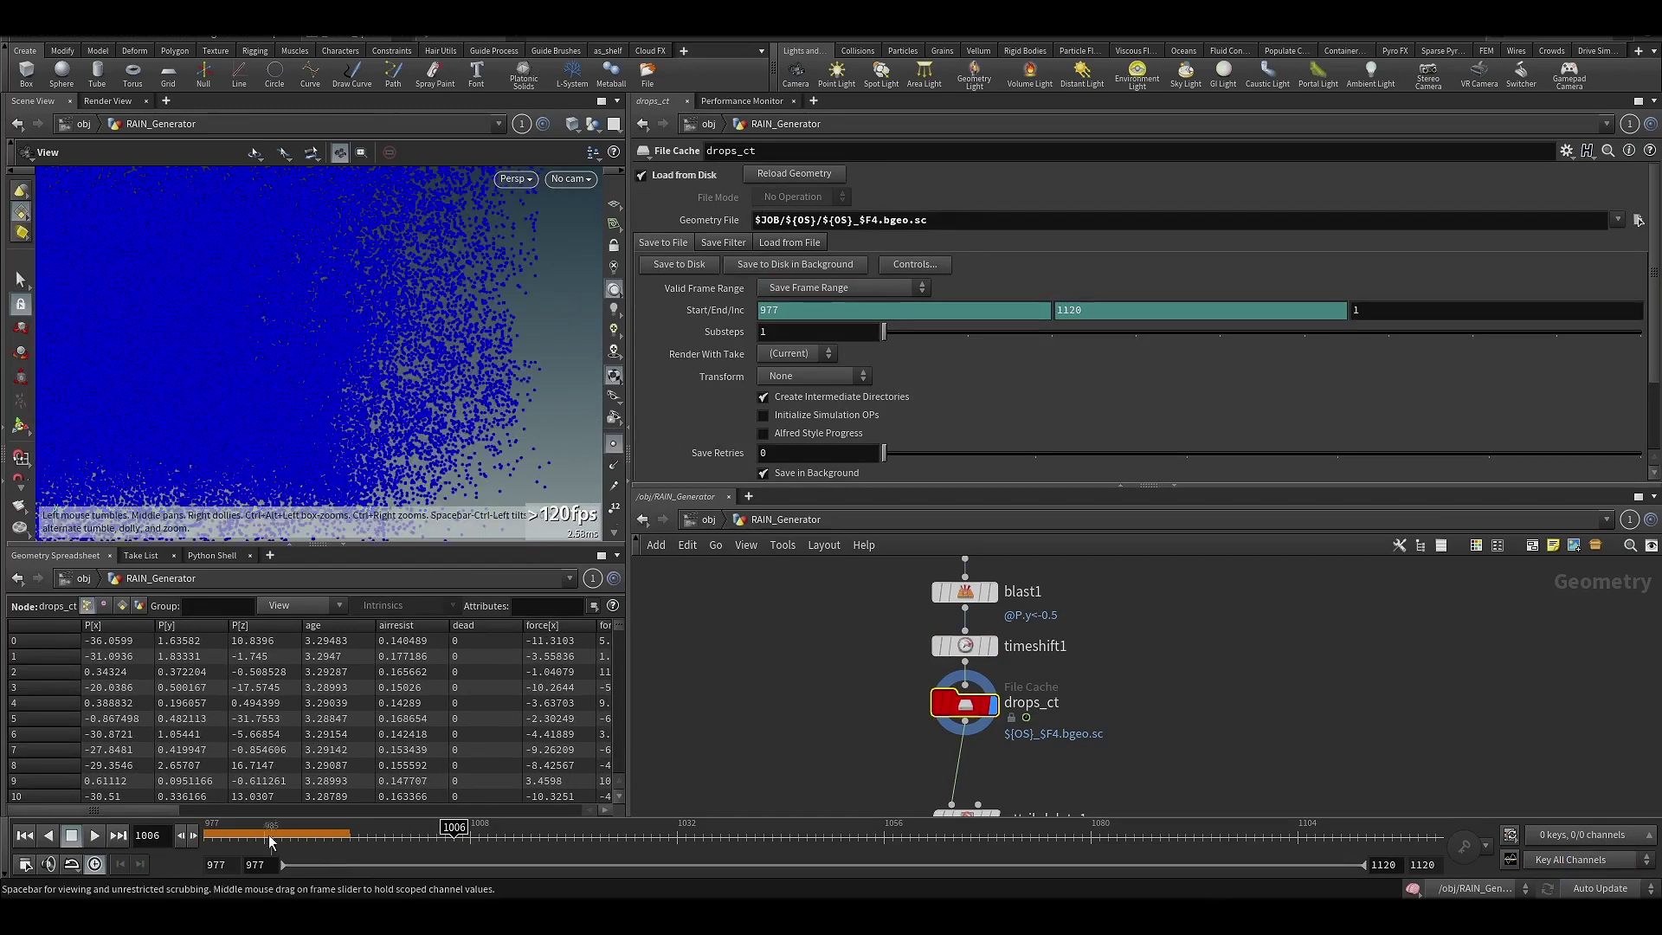
{"action": "left_click_drag", "start_coordinate": [447, 410], "coordinate": [285, 416]}
{"action": "left_click", "coordinate": [614, 445]}
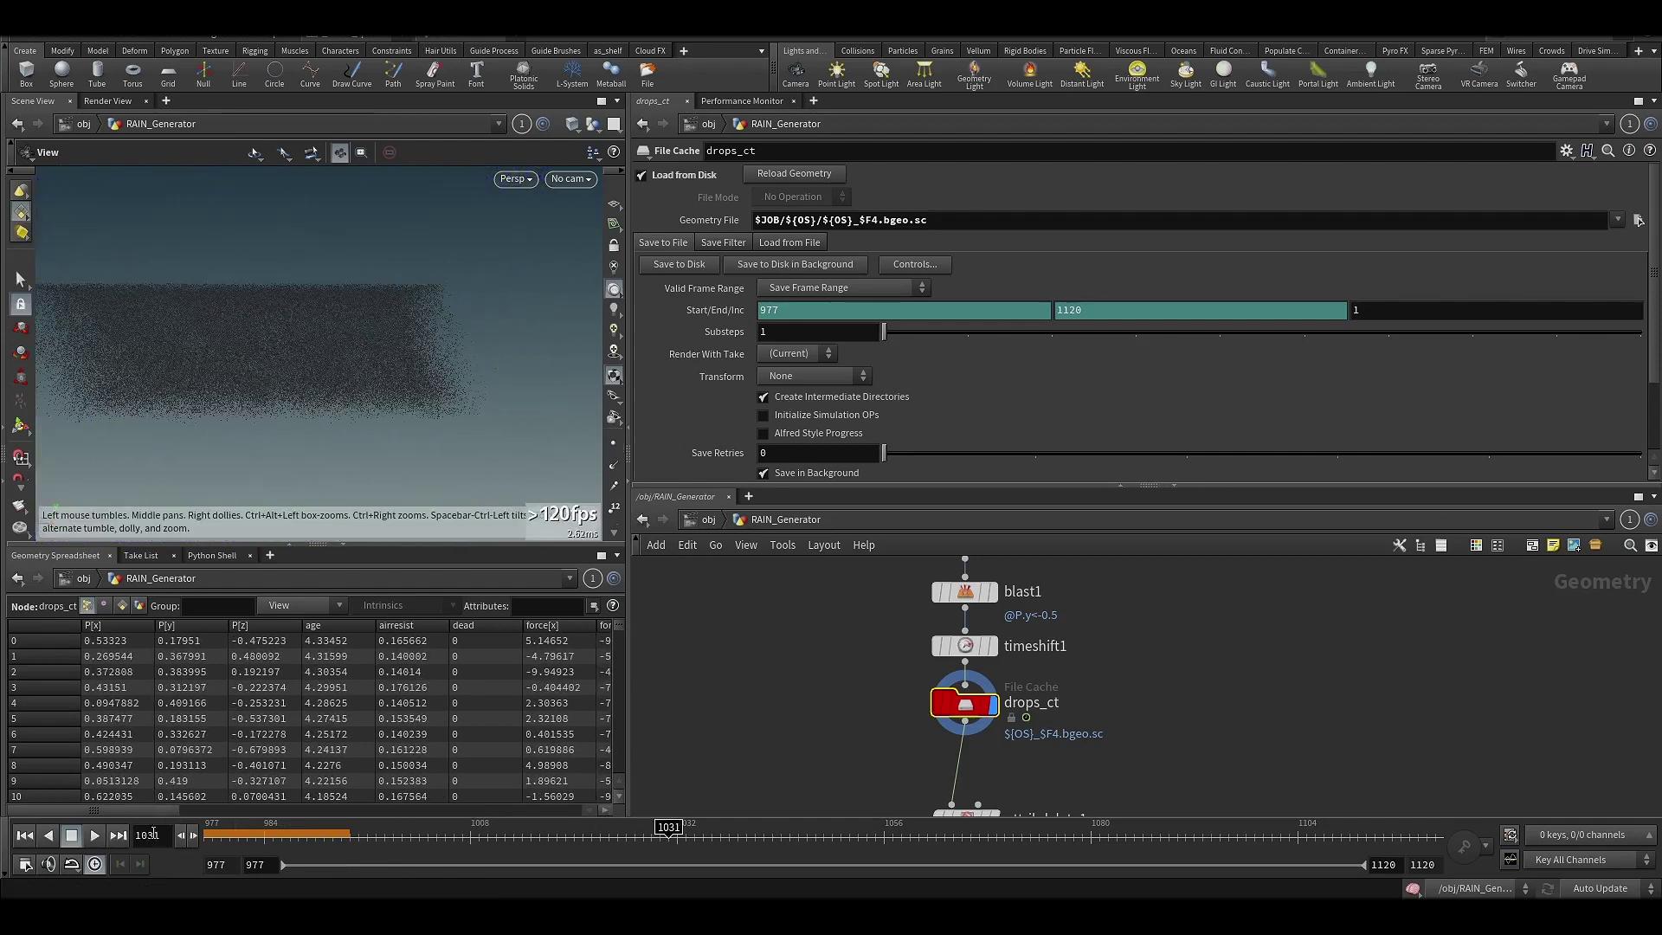
{"action": "left_click", "coordinate": [94, 836]}
{"action": "left_click", "coordinate": [94, 835]}
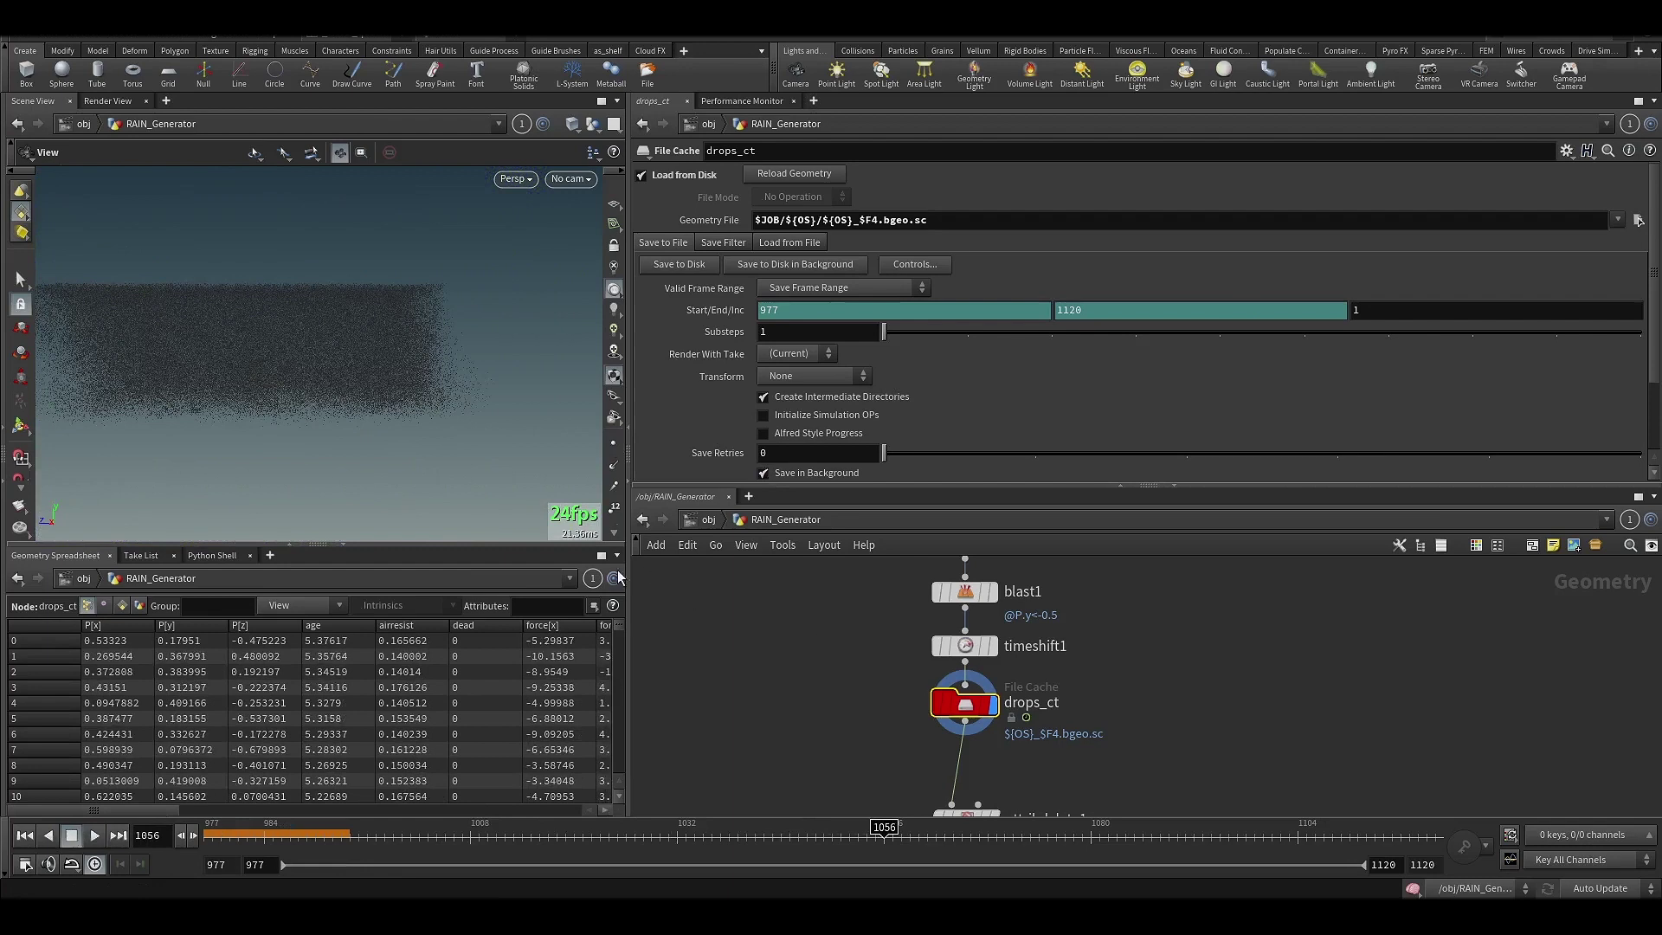
Enlarge the viewport pane and display the output of merge1 below null2.
{"action": "left_click_drag", "start_coordinate": [627, 546], "coordinate": [839, 627]}
{"action": "scroll", "coordinate": [996, 658], "scroll_direction": "down", "scroll_amount": 2}
{"action": "middle_click_drag", "start_coordinate": [1000, 645], "coordinate": [972, 568]}
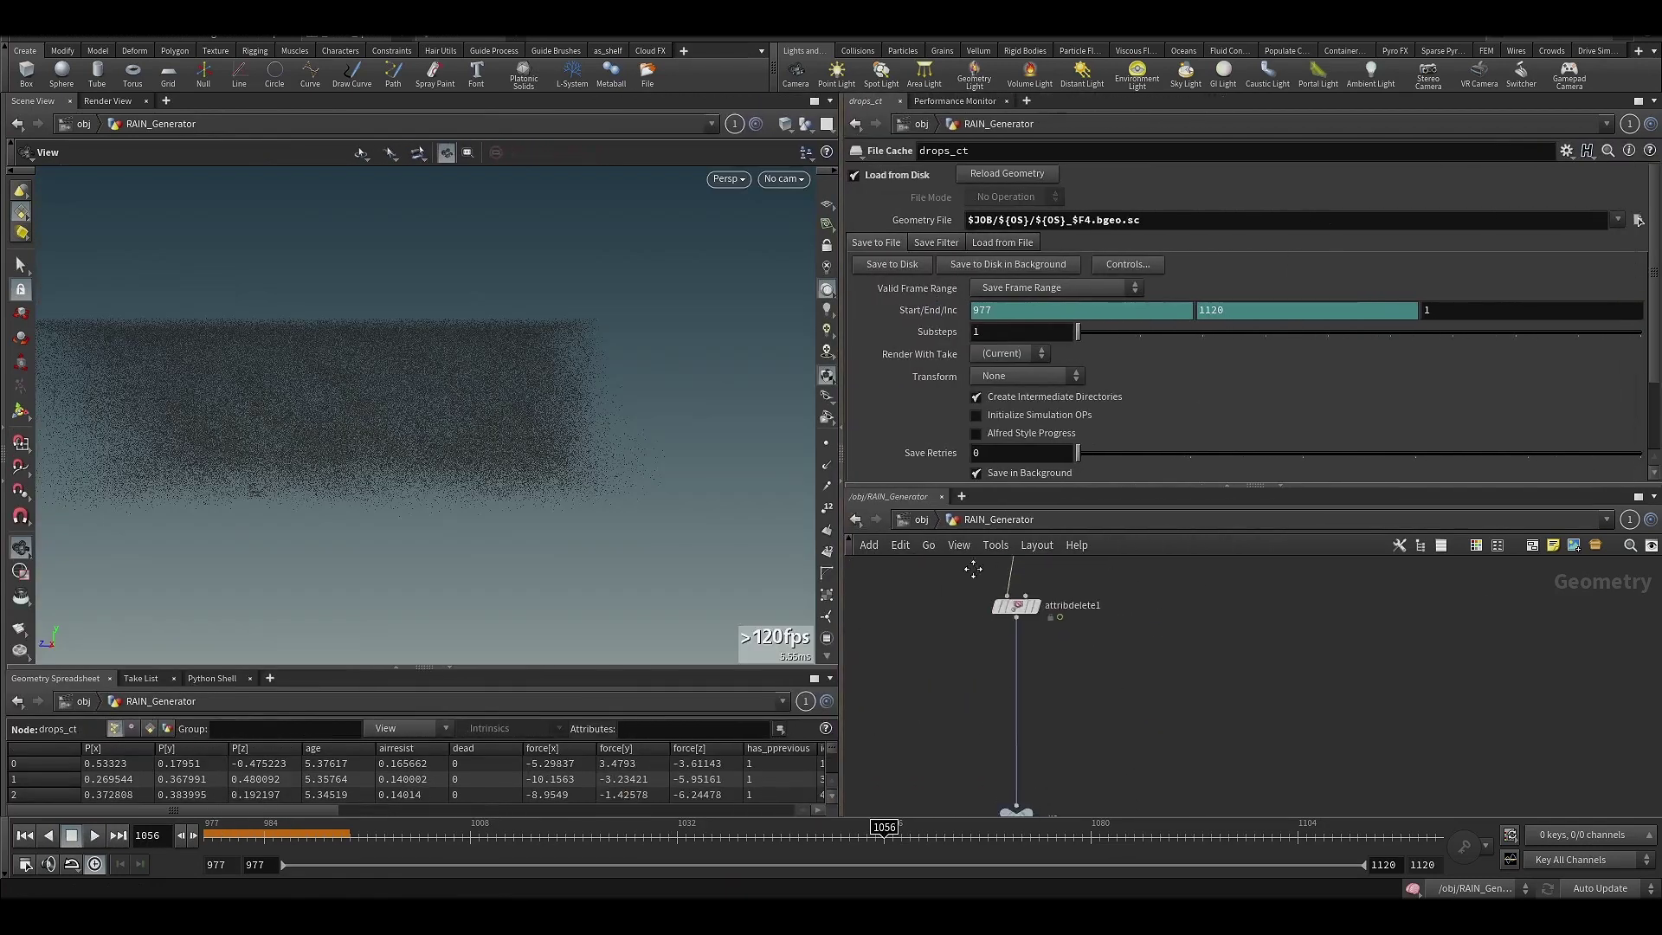
{"action": "middle_click_drag", "start_coordinate": [966, 706], "coordinate": [963, 567]}
{"action": "middle_click_drag", "start_coordinate": [957, 634], "coordinate": [906, 592]}
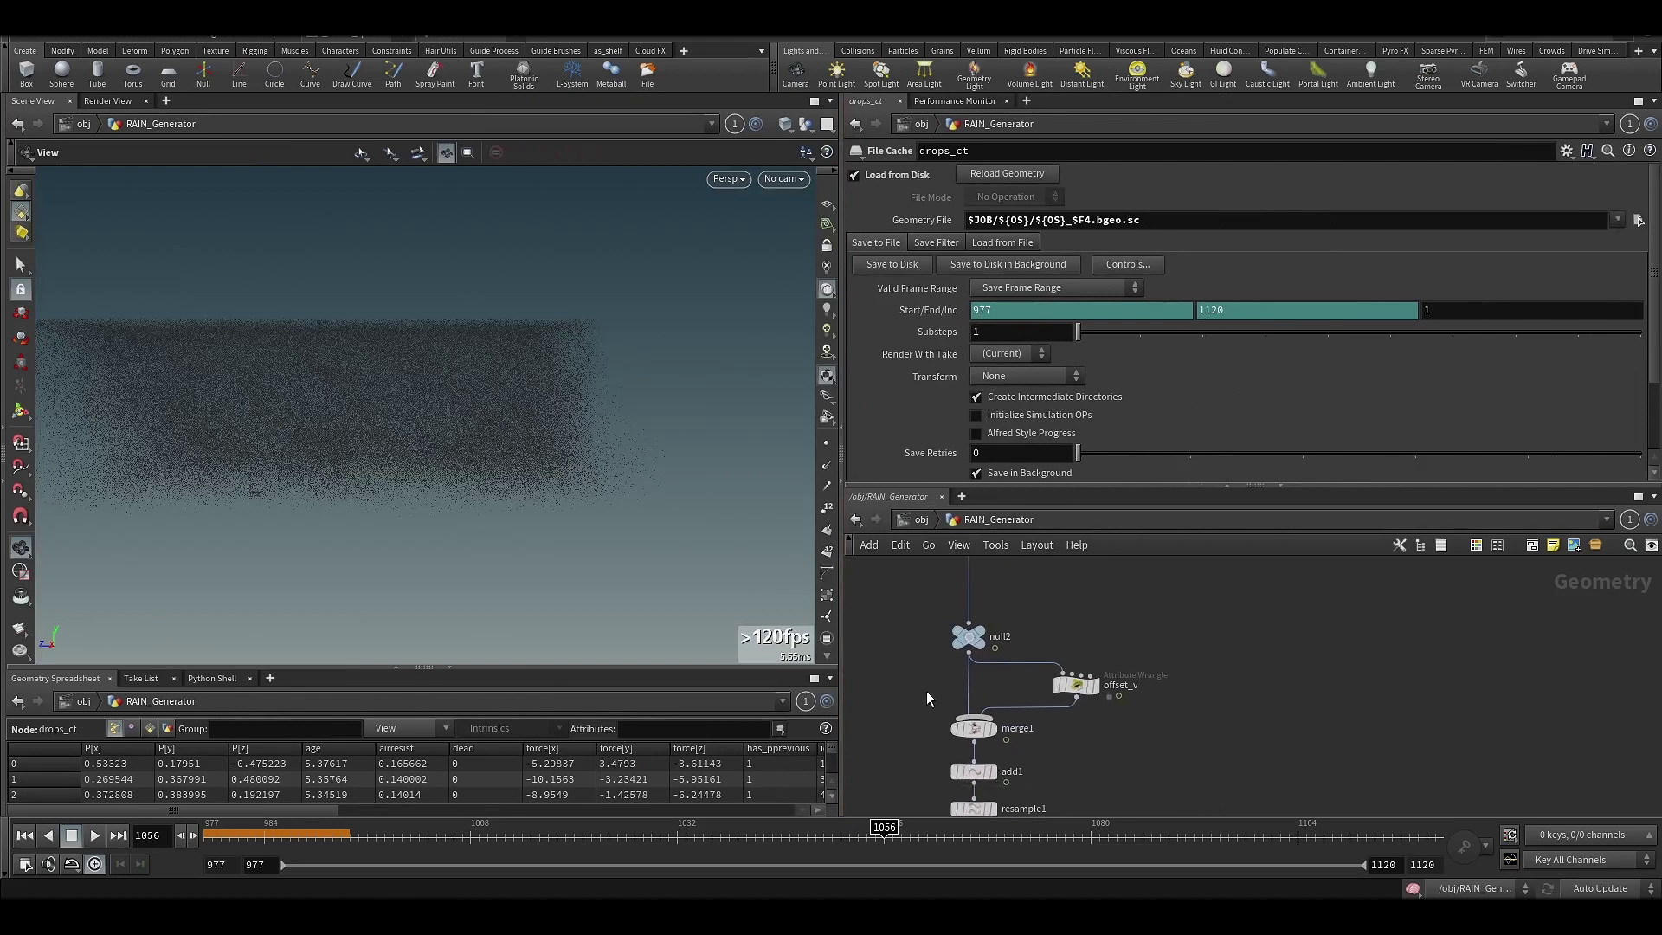
{"action": "left_click", "coordinate": [975, 727]}
{"action": "left_click", "coordinate": [991, 728]}
Examine offset_v's VEXpression and compare its displaced points with those of null2, with point markers shown.
{"action": "left_click", "coordinate": [1076, 685]}
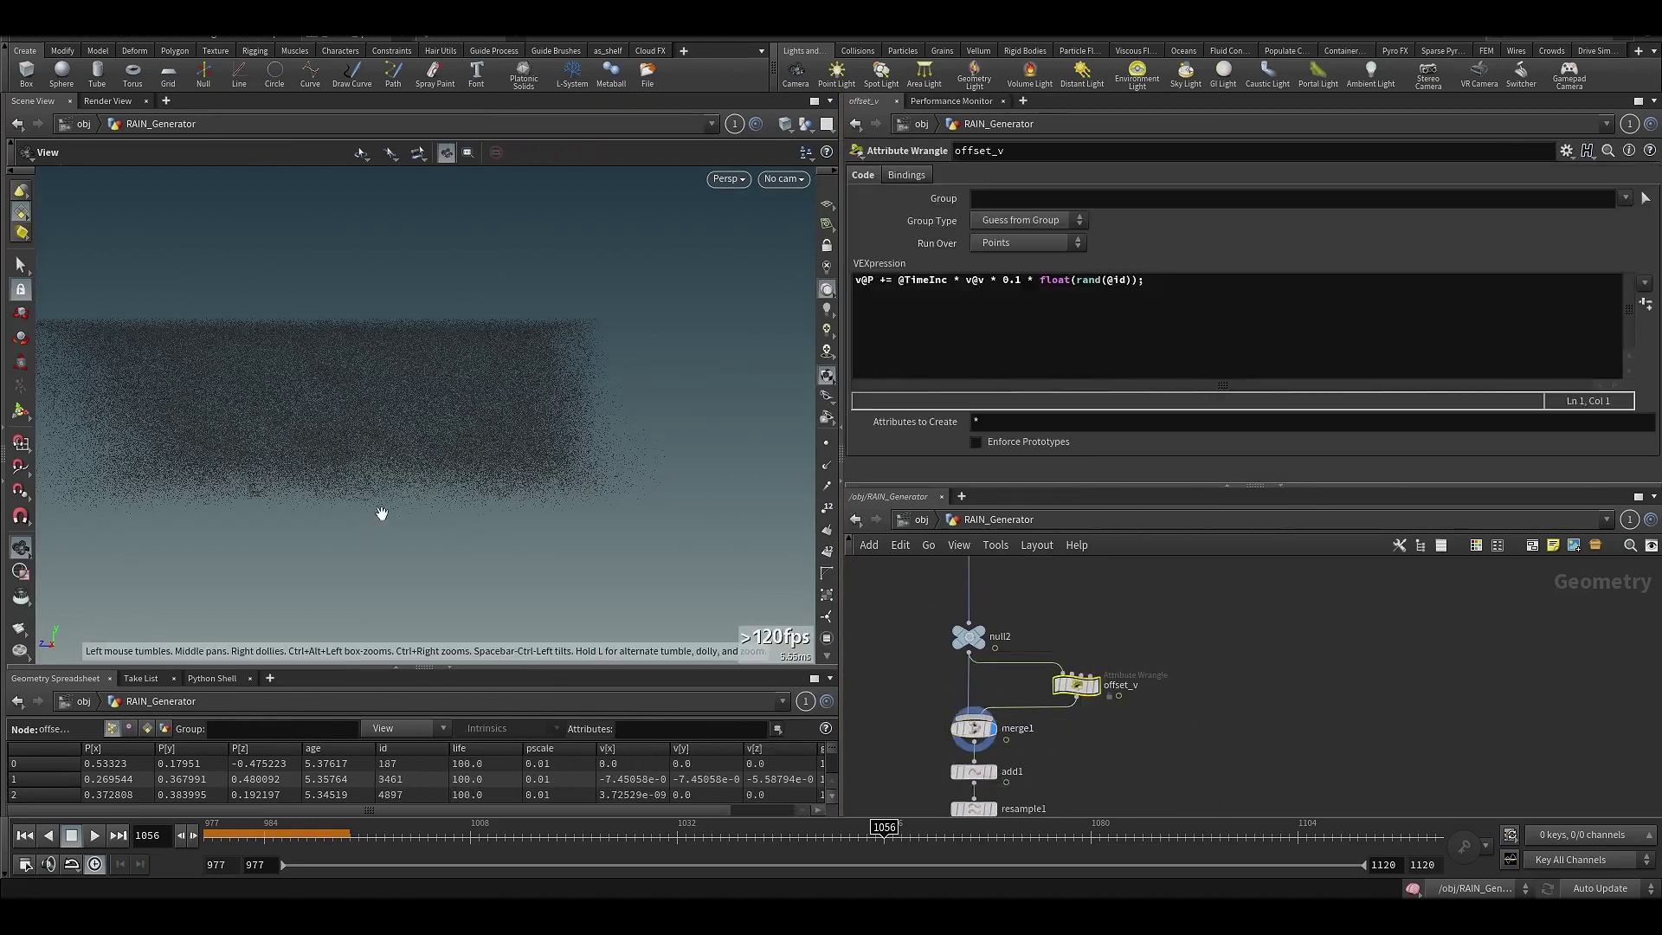
{"action": "left_click_drag", "start_coordinate": [620, 501], "coordinate": [719, 381]}
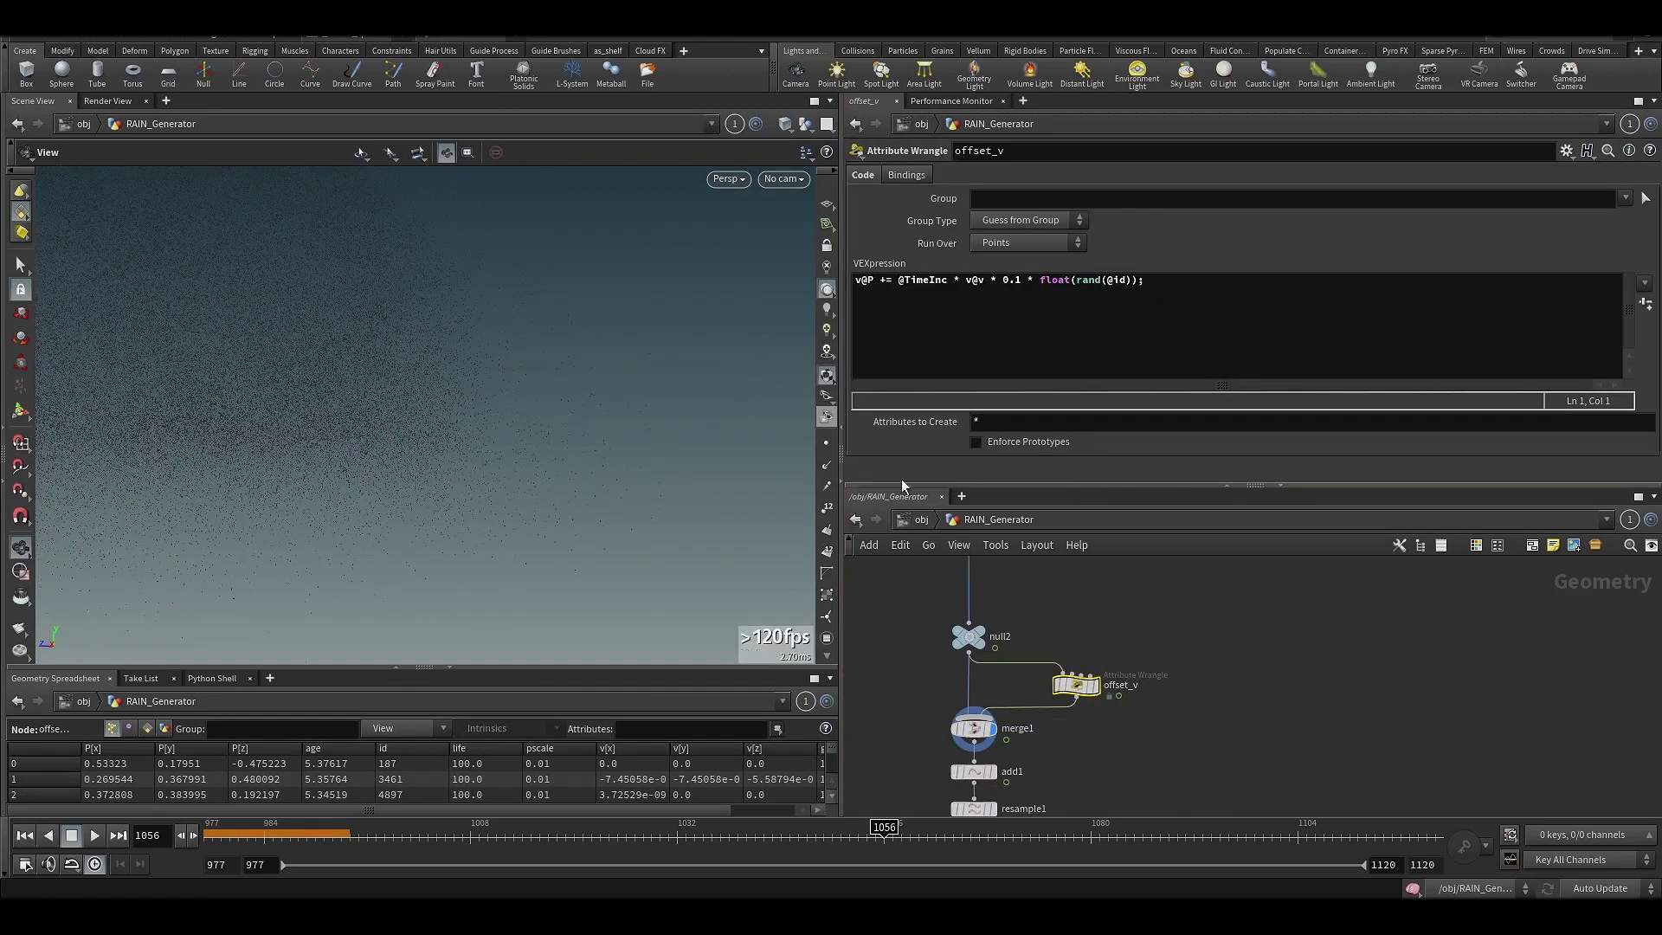
{"action": "left_click", "coordinate": [827, 443]}
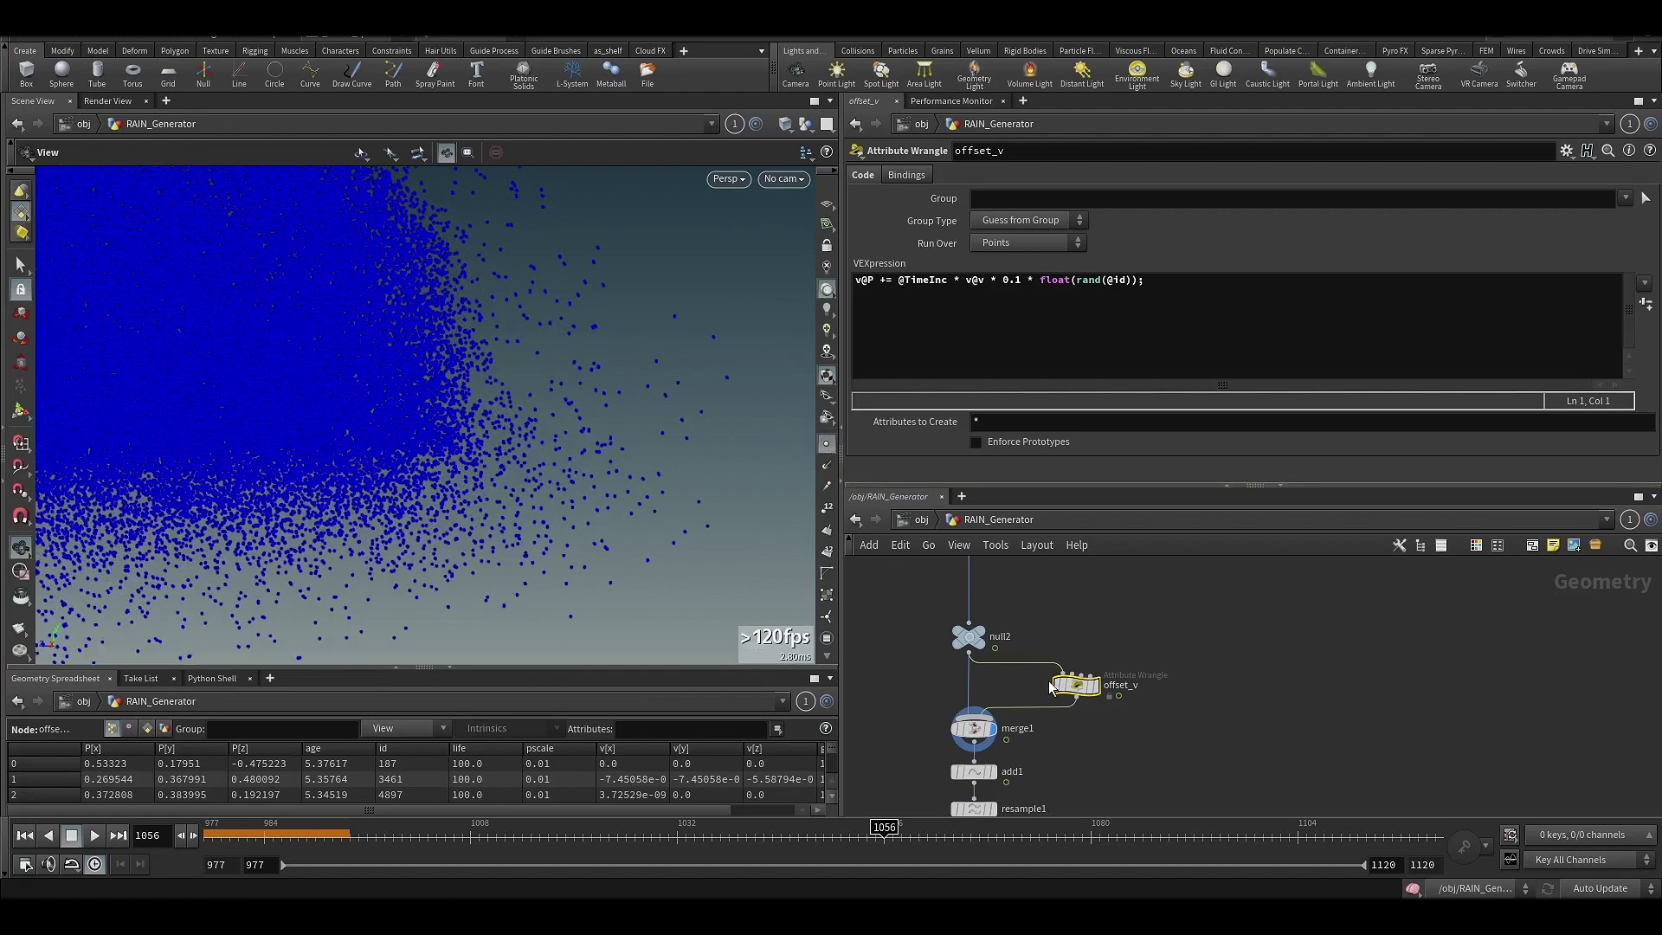
{"action": "left_click", "coordinate": [983, 632]}
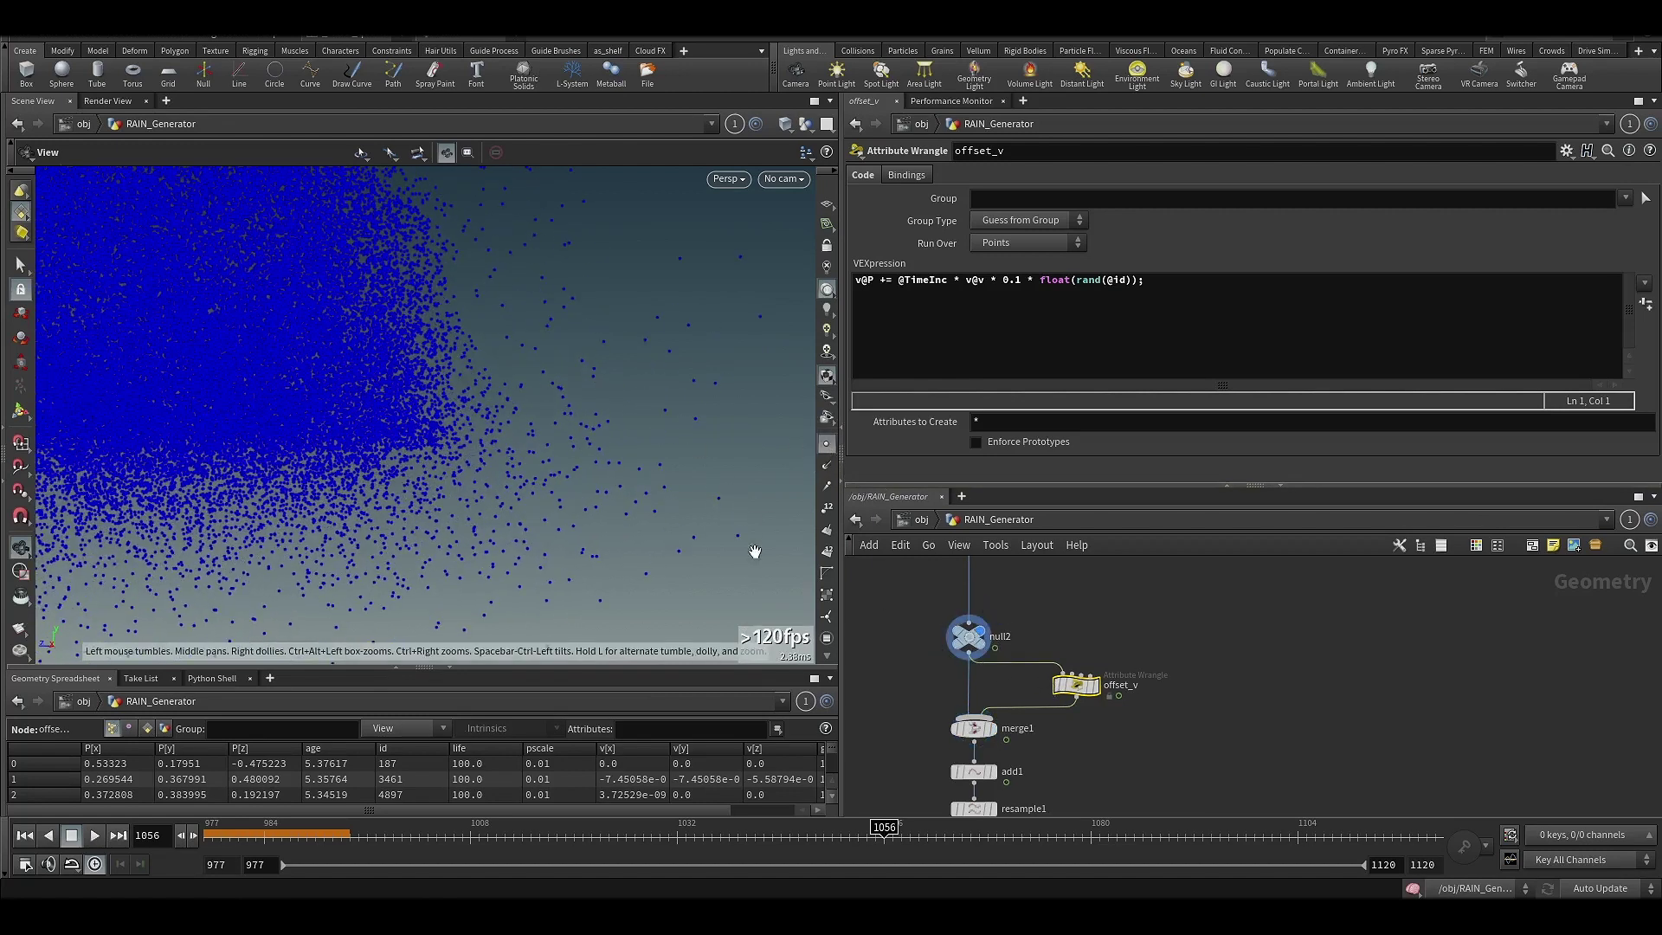
{"action": "left_click", "coordinate": [969, 637]}
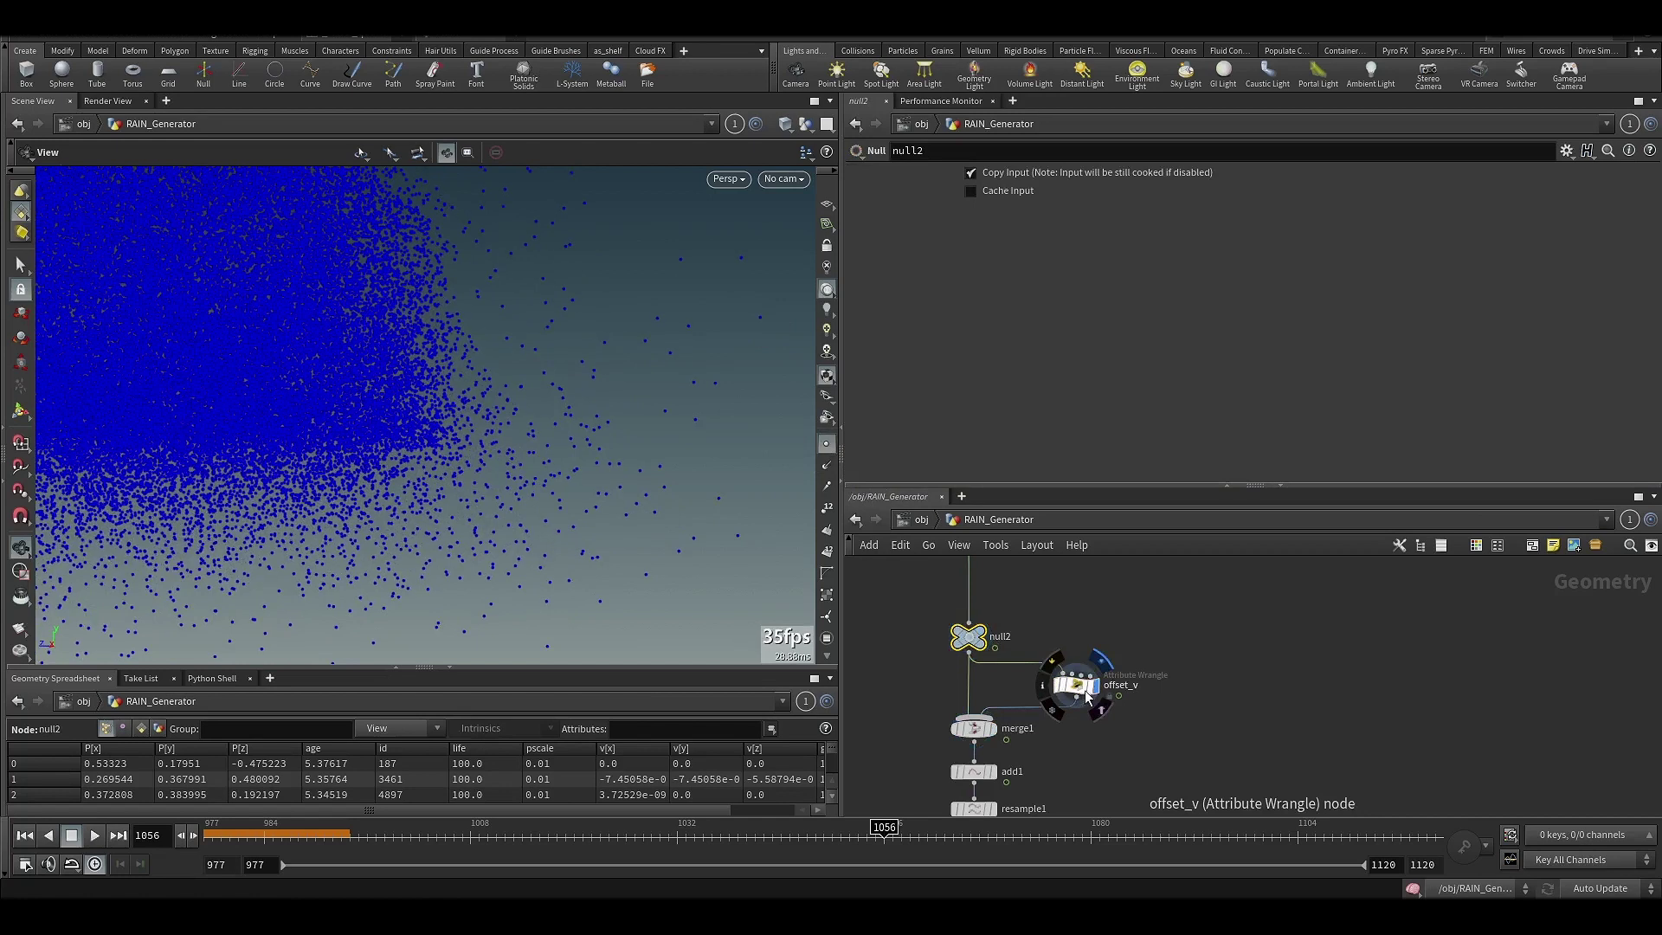
{"action": "left_click", "coordinate": [1073, 685]}
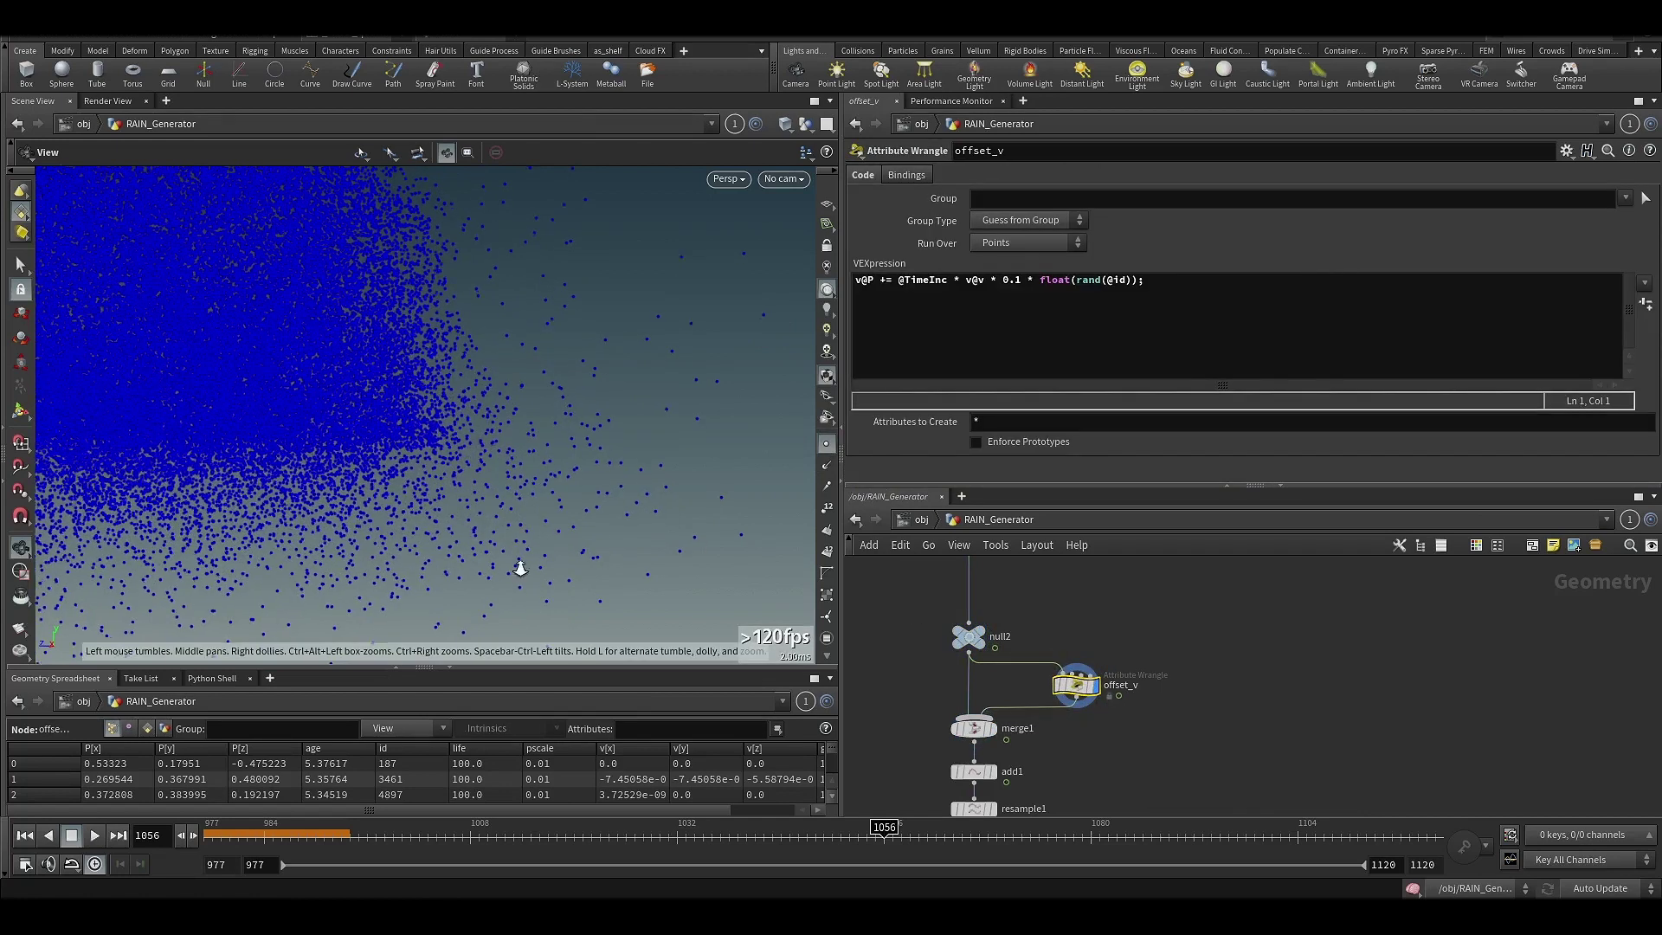
{"action": "right_click_drag", "start_coordinate": [652, 493], "coordinate": [676, 511]}
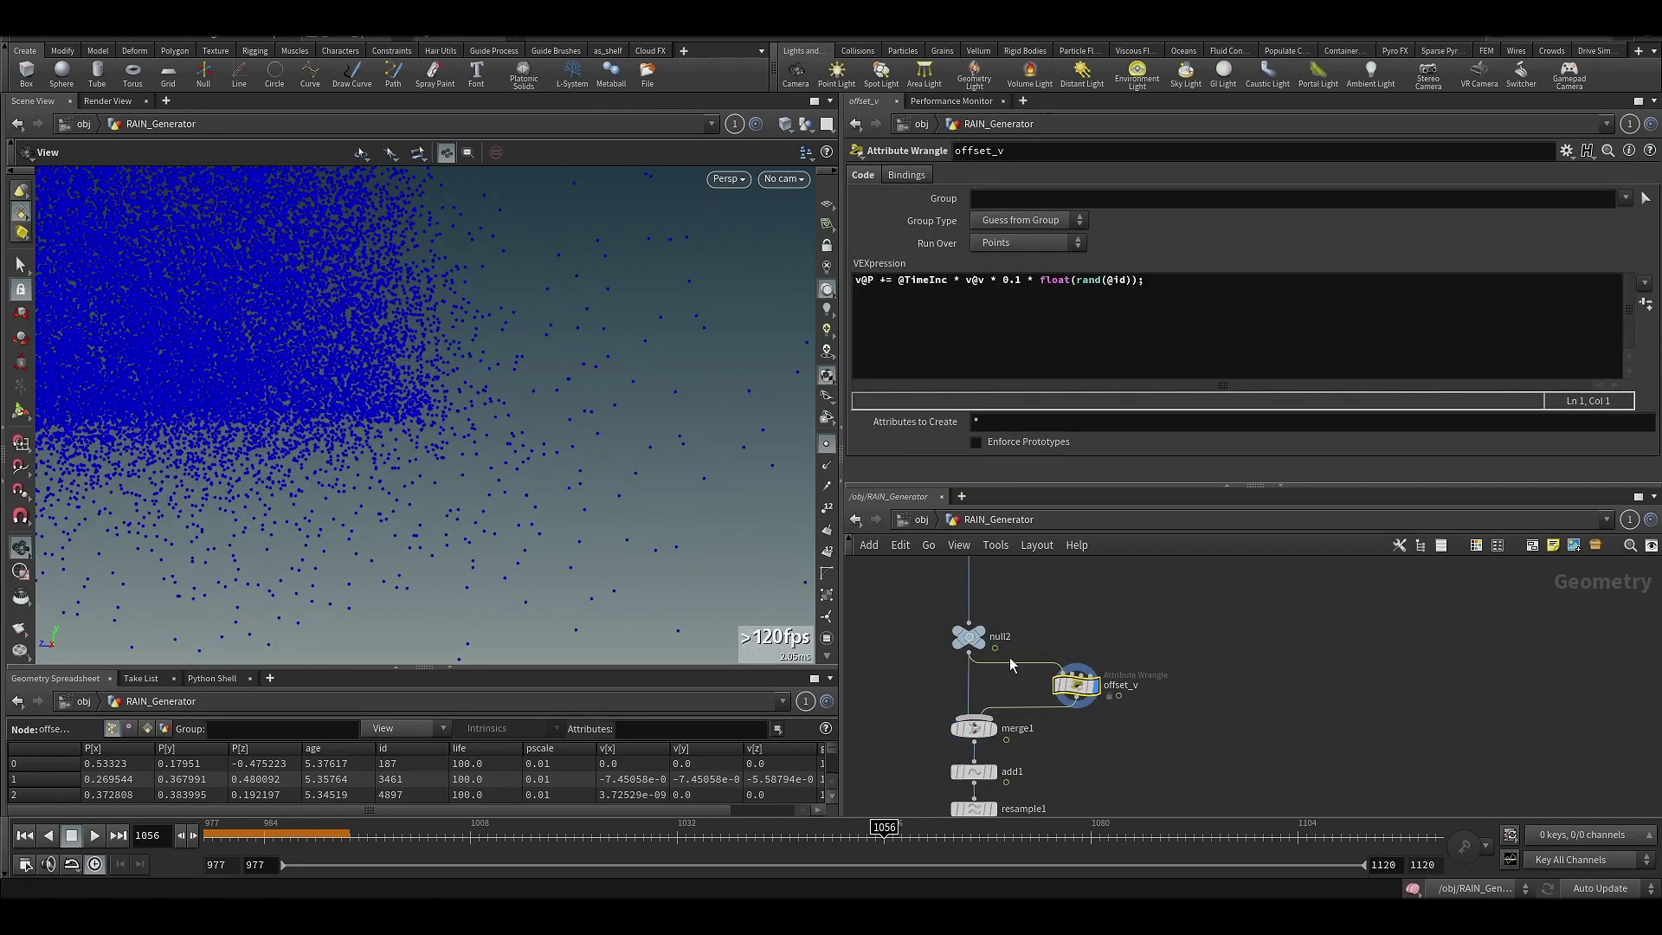
{"action": "left_click", "coordinate": [1056, 689]}
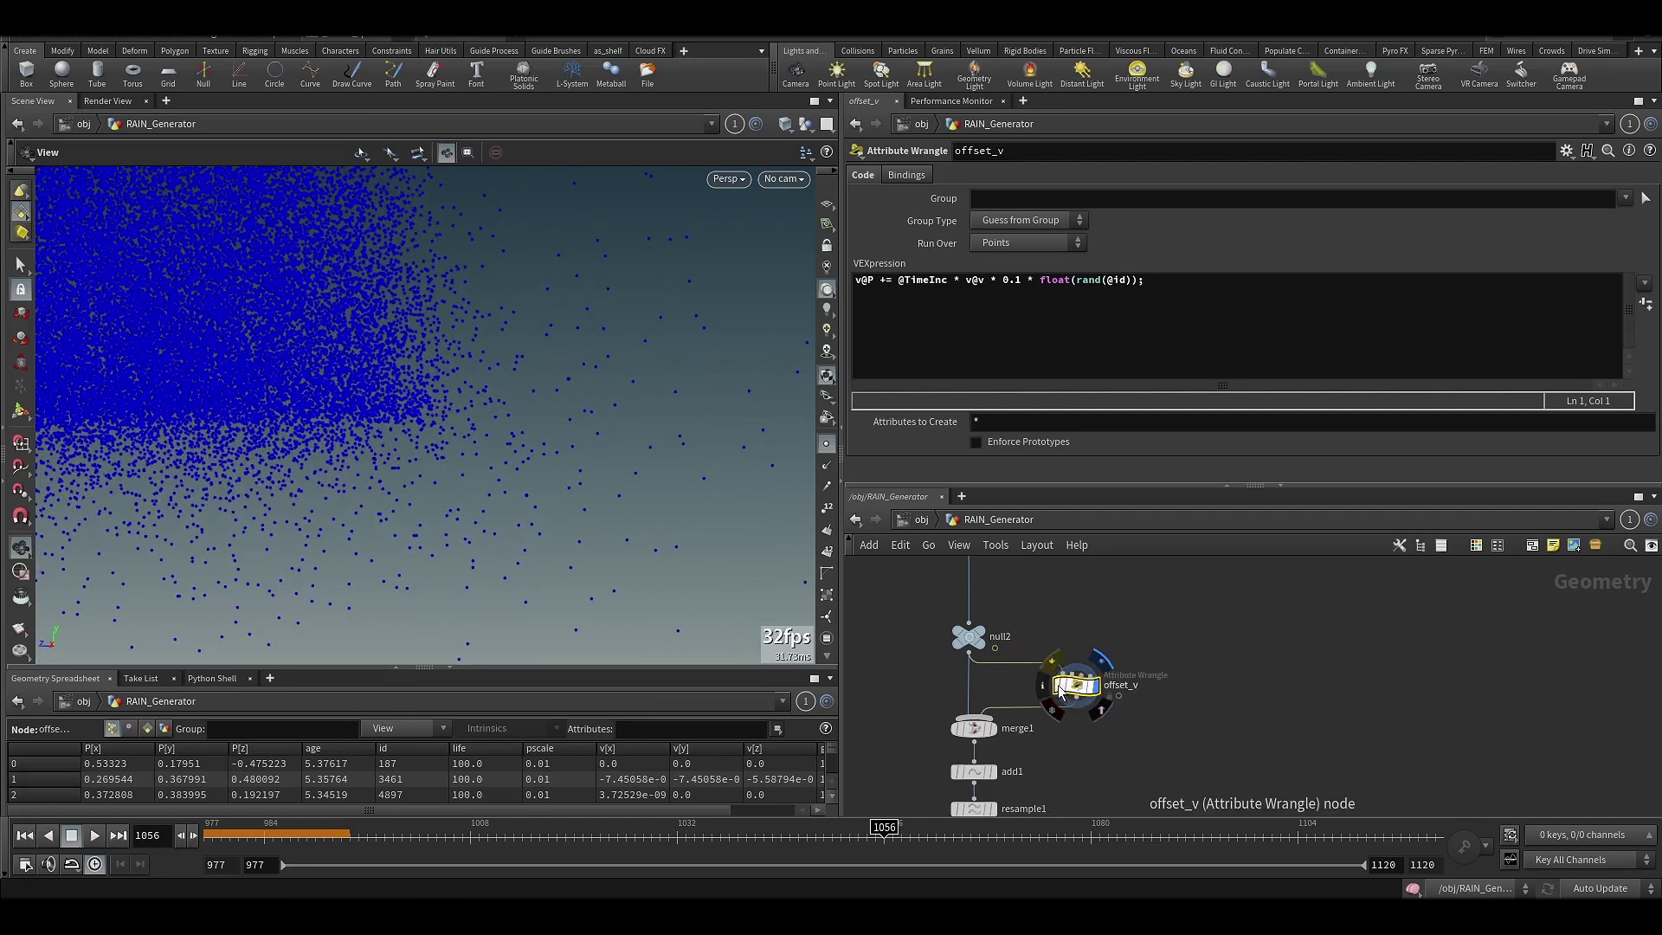
Display add1, examine its polygons built by the id attribute, and inspect the resulting lines without point markers.
{"action": "left_click", "coordinate": [979, 729]}
{"action": "middle_click_drag", "start_coordinate": [1045, 718], "coordinate": [1111, 540]}
{"action": "left_click", "coordinate": [1038, 594]}
{"action": "left_click", "coordinate": [1059, 592]}
{"action": "right_click_drag", "start_coordinate": [686, 558], "coordinate": [825, 403]}
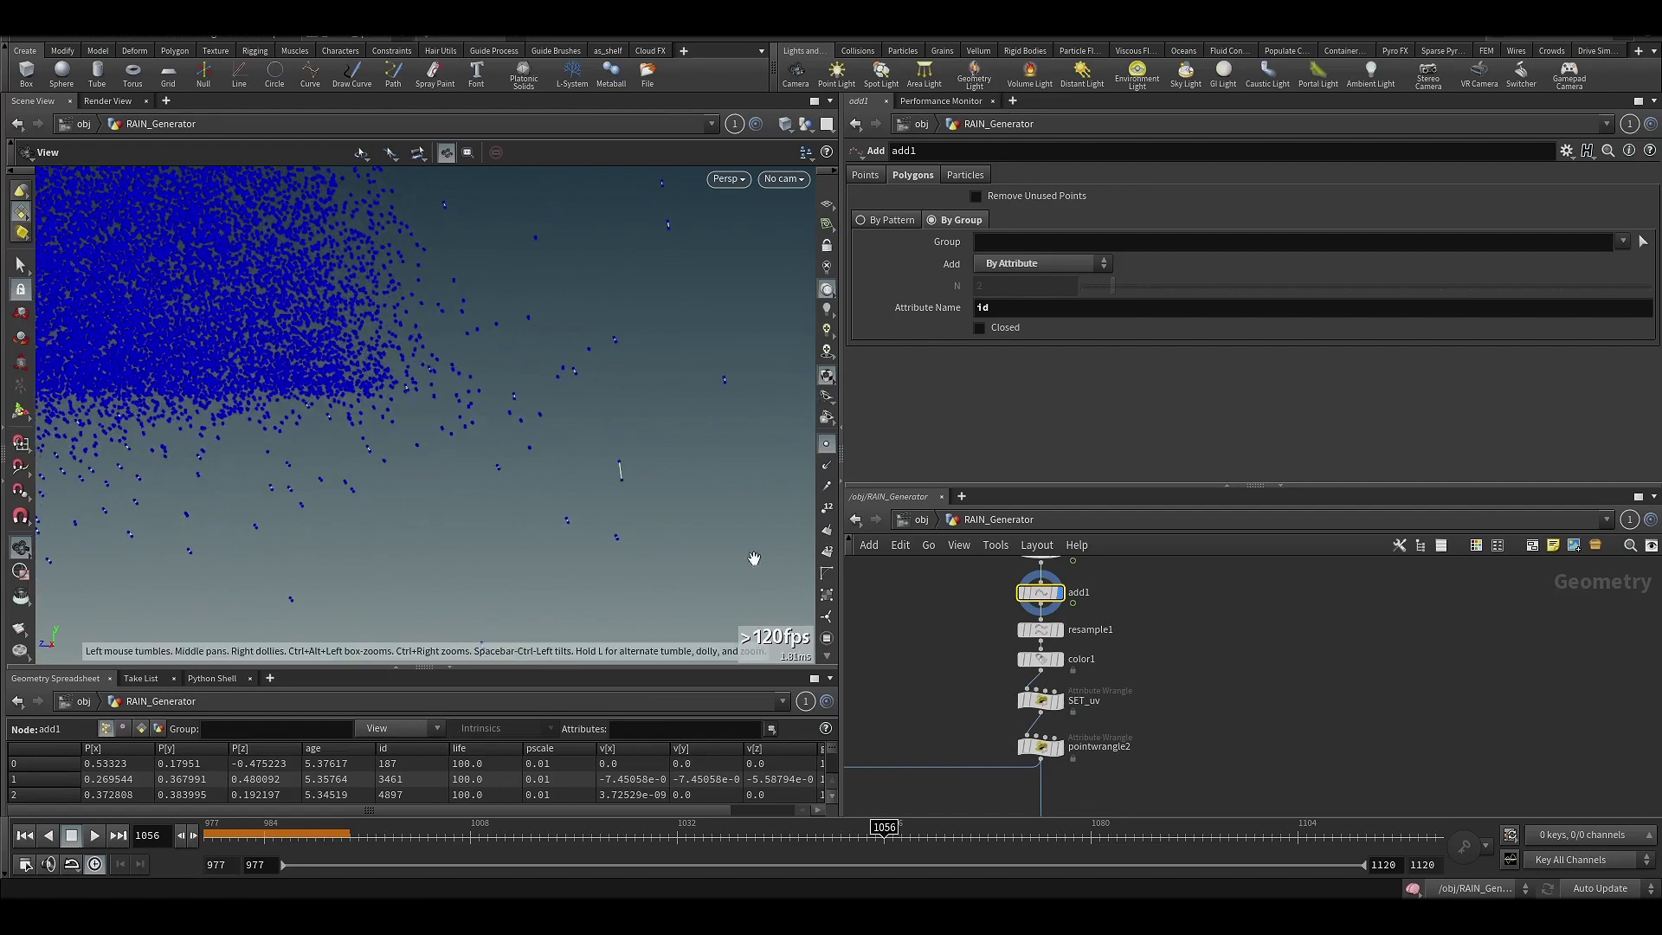
{"action": "left_click", "coordinate": [827, 443]}
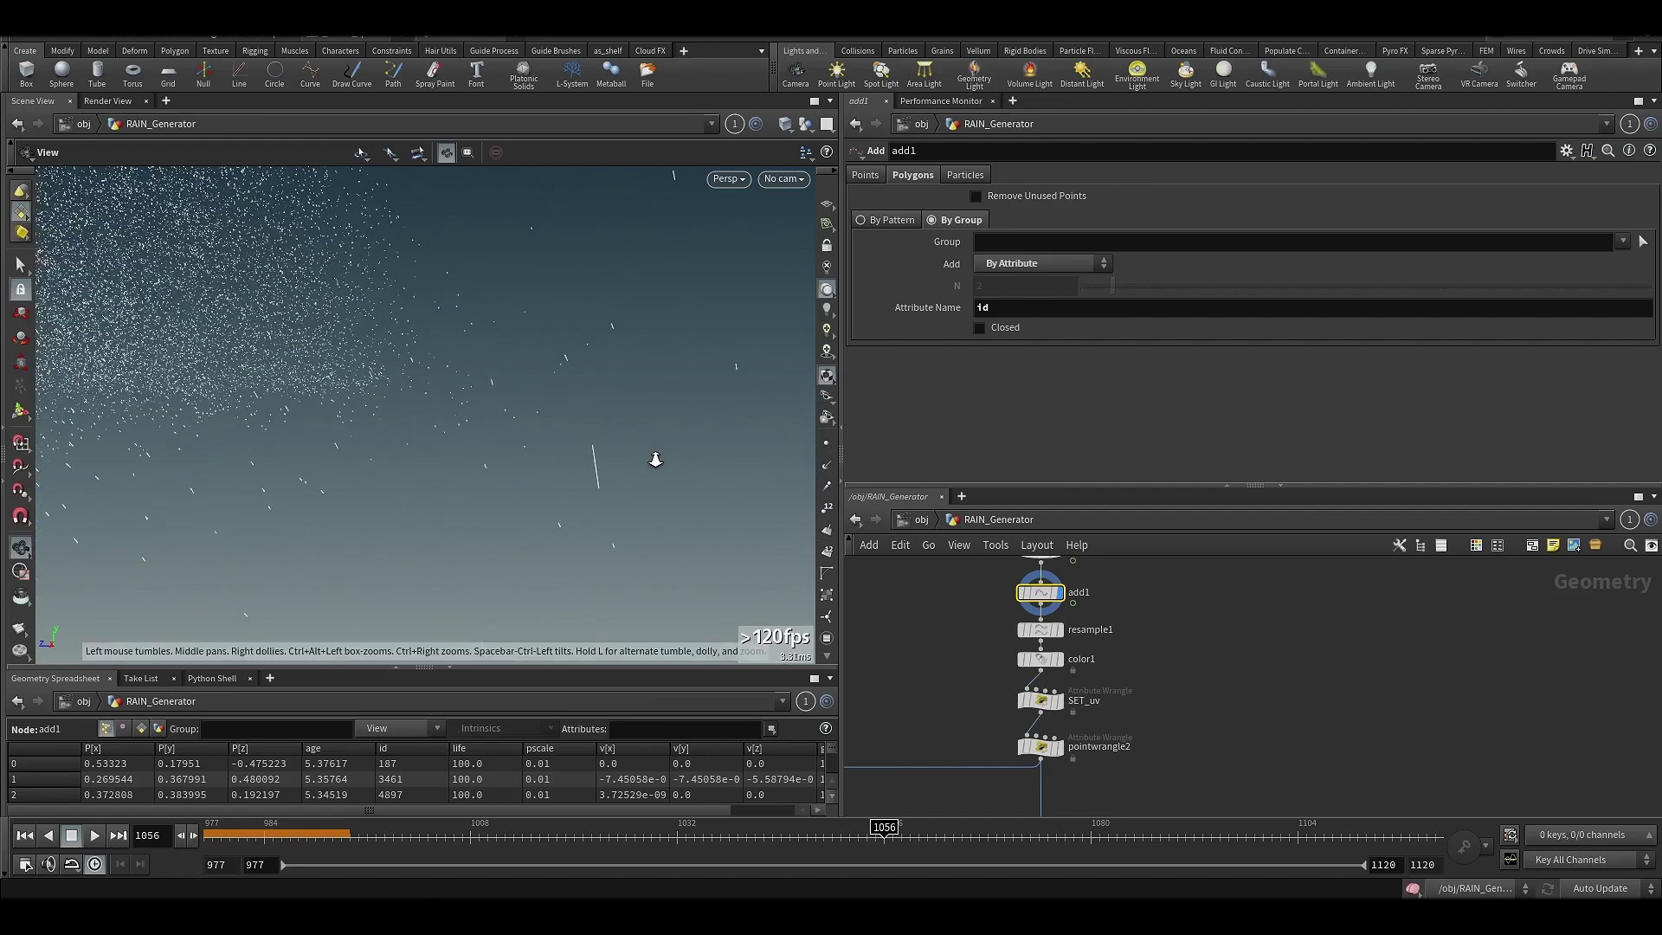
Turn off Maximum Segment Length on resample1 and display its output instead of add1's.
{"action": "left_click", "coordinate": [1044, 630]}
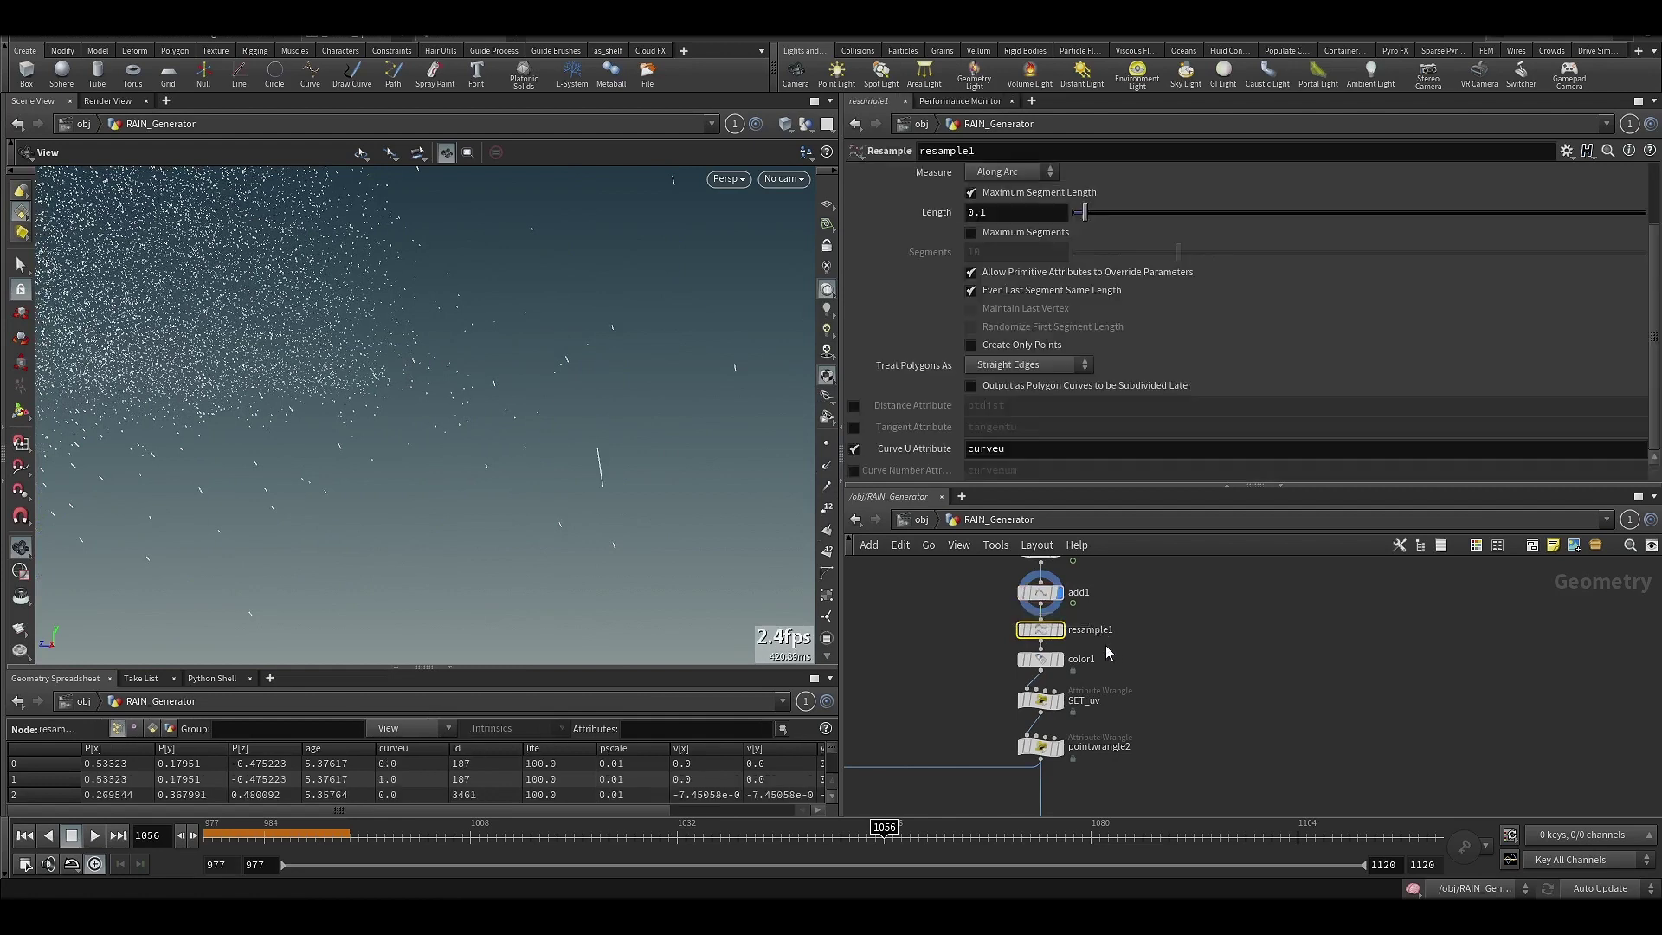
{"action": "left_click", "coordinate": [1032, 193]}
{"action": "left_click", "coordinate": [1051, 592]}
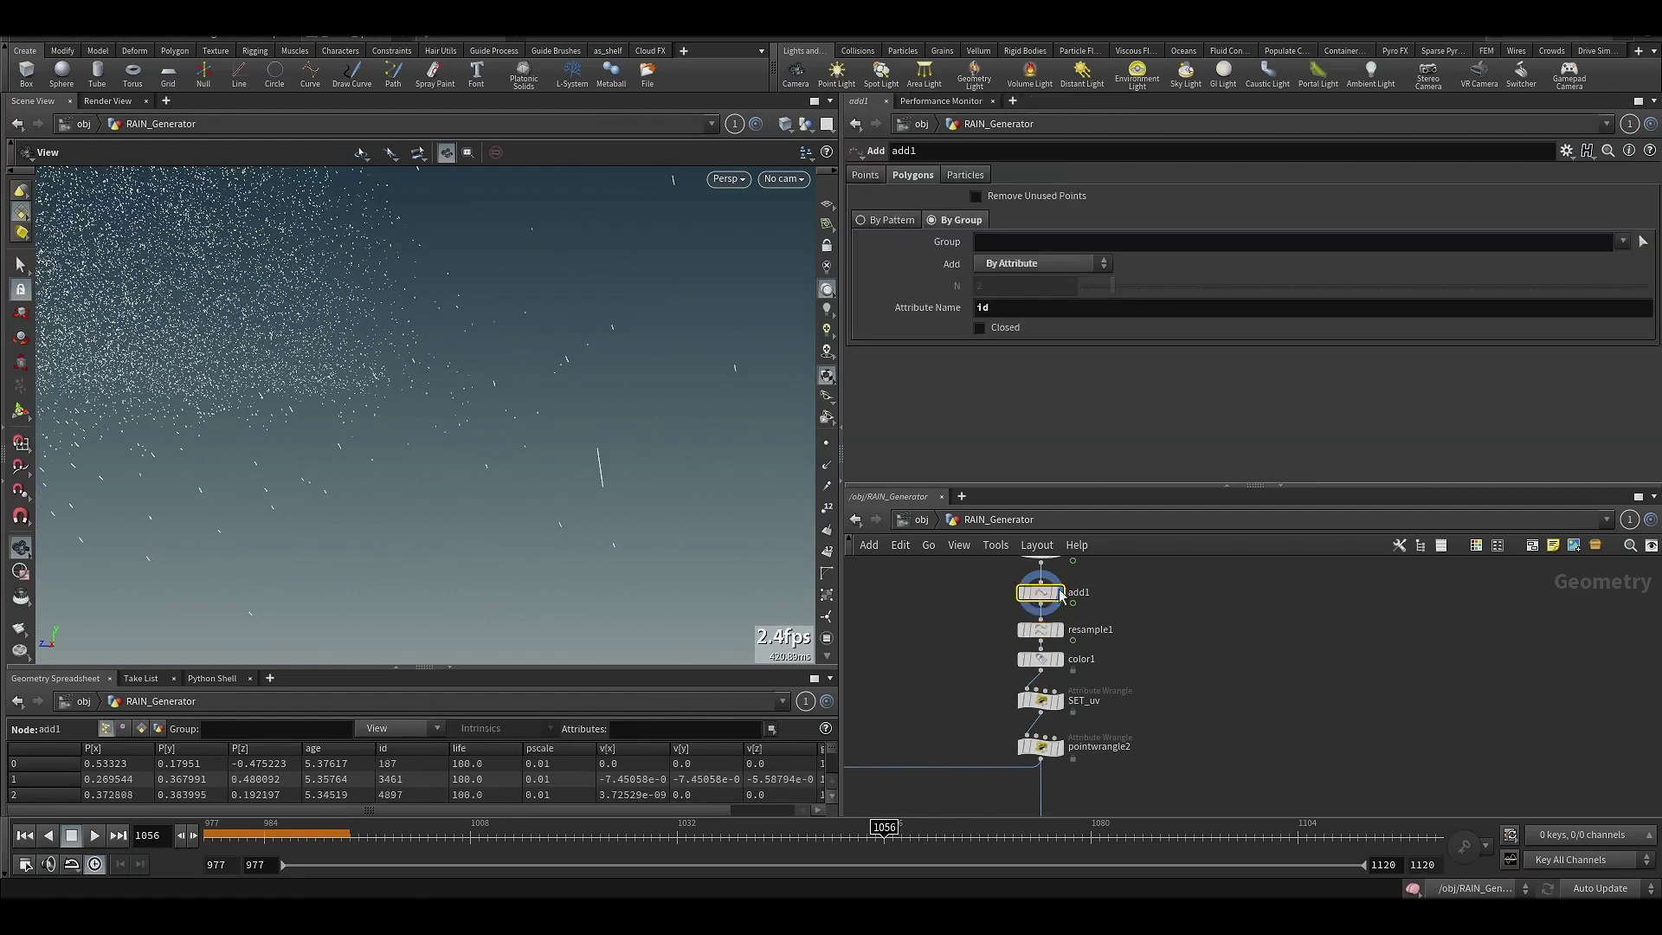
{"action": "left_click", "coordinate": [1046, 630]}
{"action": "left_click", "coordinate": [1060, 630]}
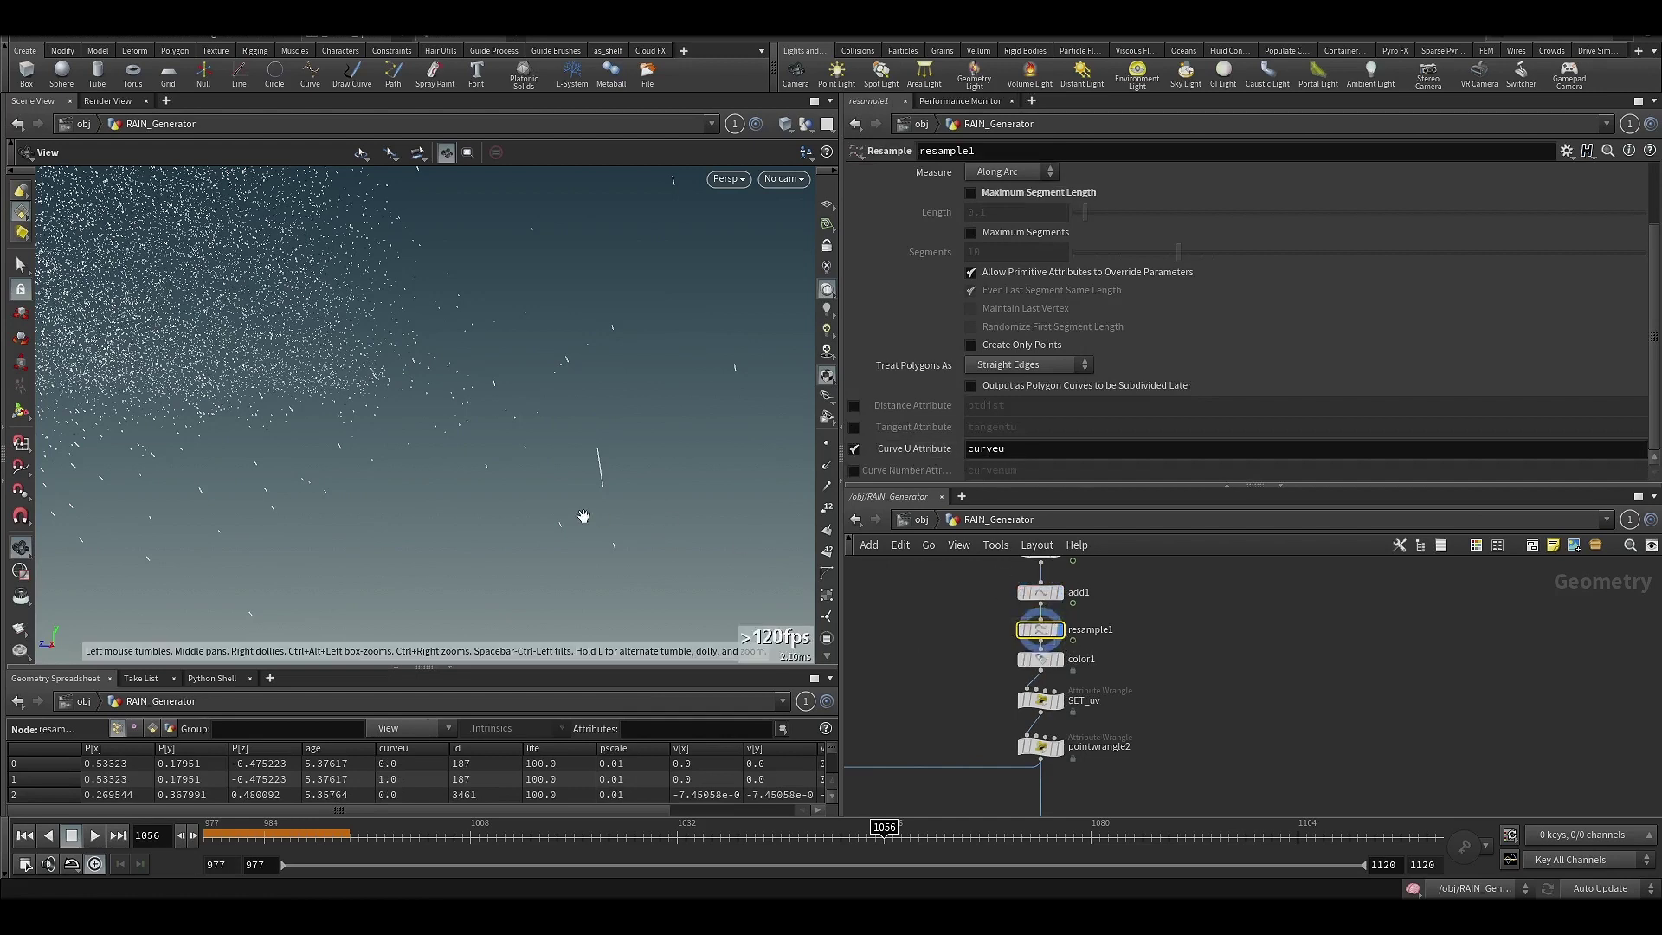
Examine SET_uv's VEXpression using curveu, and inspect the rain streaks it applies to in the viewport.
{"action": "left_click_drag", "start_coordinate": [992, 681], "coordinate": [1078, 721]}
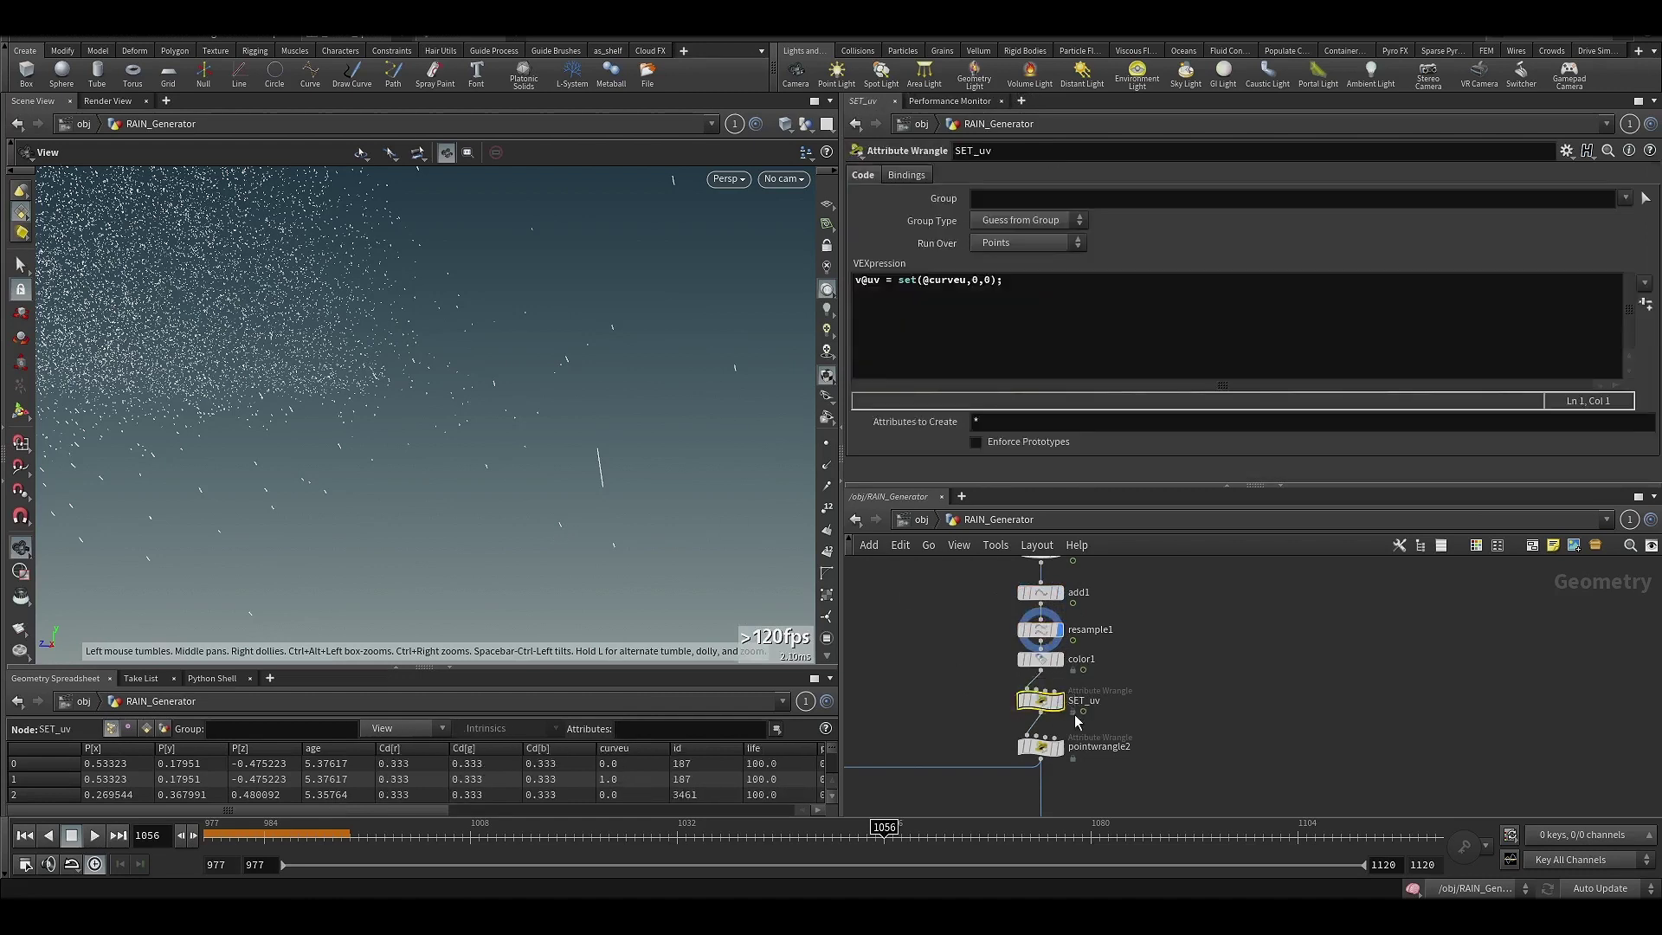
{"action": "right_click_drag", "start_coordinate": [598, 518], "coordinate": [608, 509]}
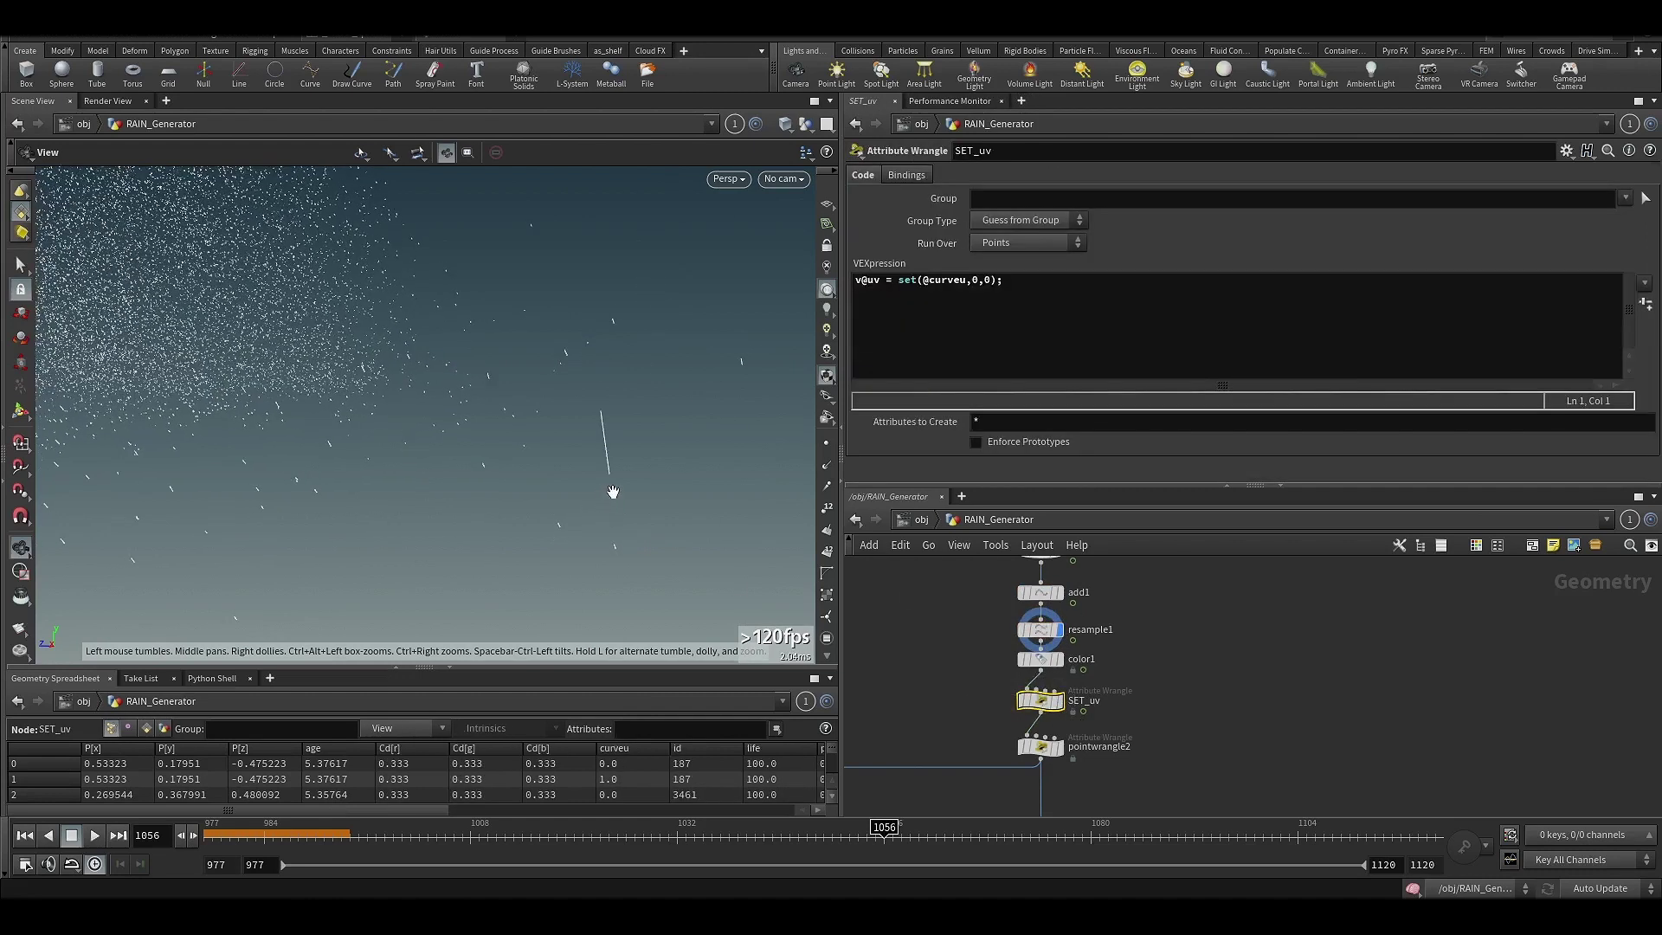
{"action": "middle_click_drag", "start_coordinate": [616, 498], "coordinate": [602, 508]}
{"action": "left_click_drag", "start_coordinate": [602, 509], "coordinate": [610, 504]}
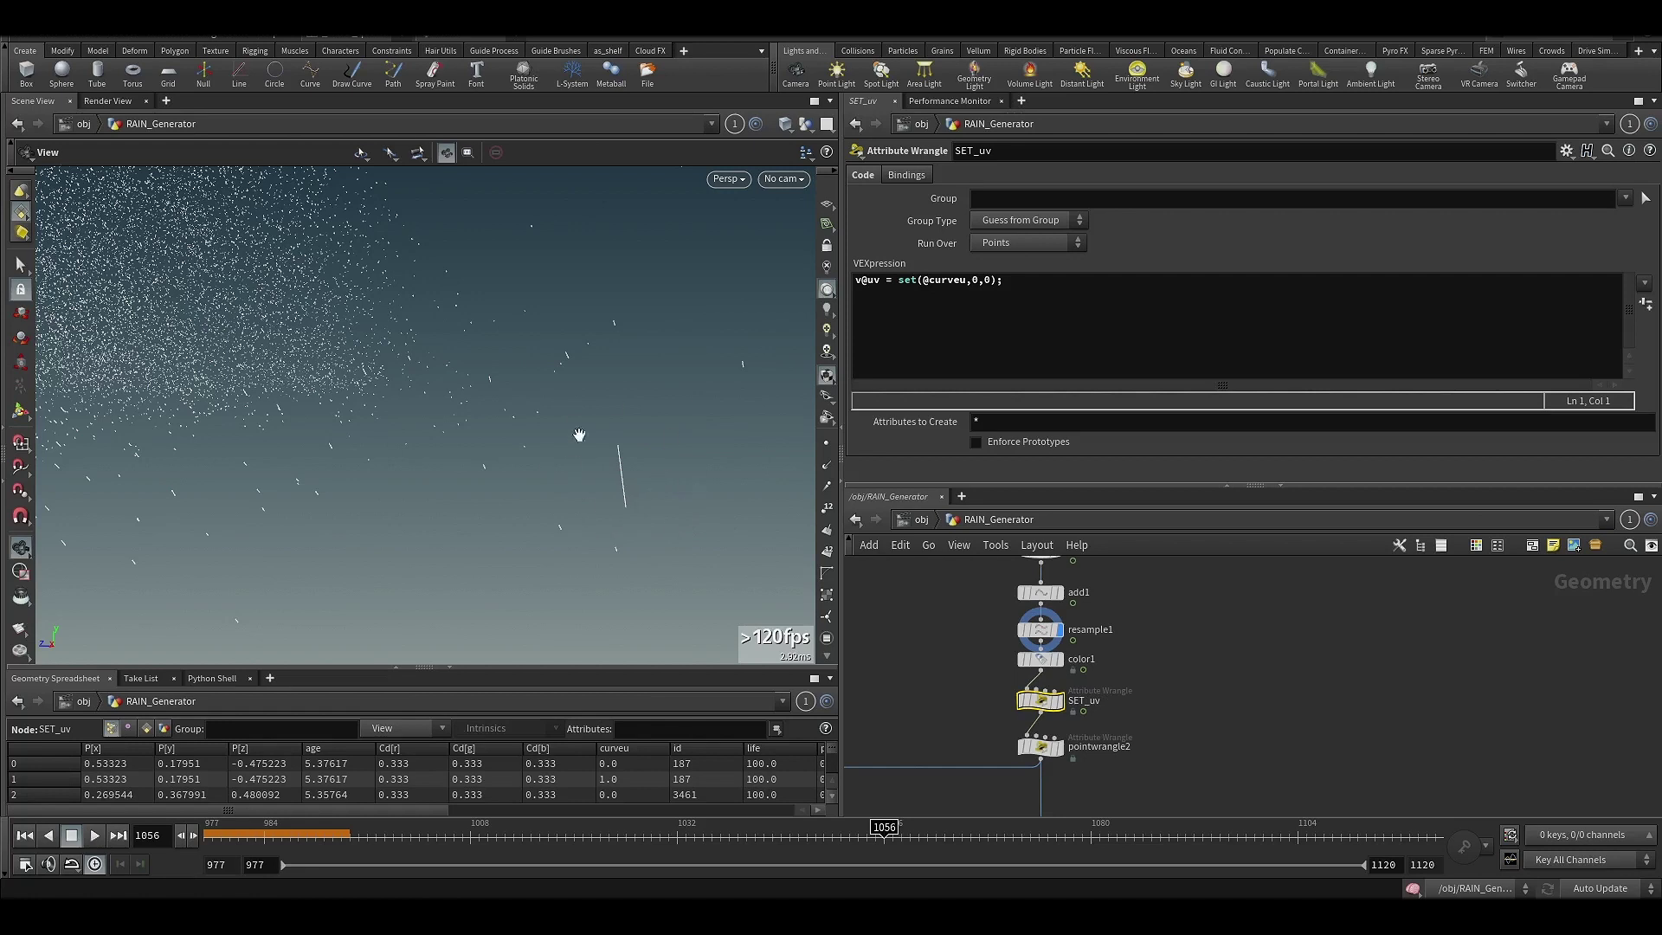
{"action": "middle_click_drag", "start_coordinate": [552, 479], "coordinate": [545, 479]}
{"action": "left_click_drag", "start_coordinate": [642, 410], "coordinate": [625, 454]}
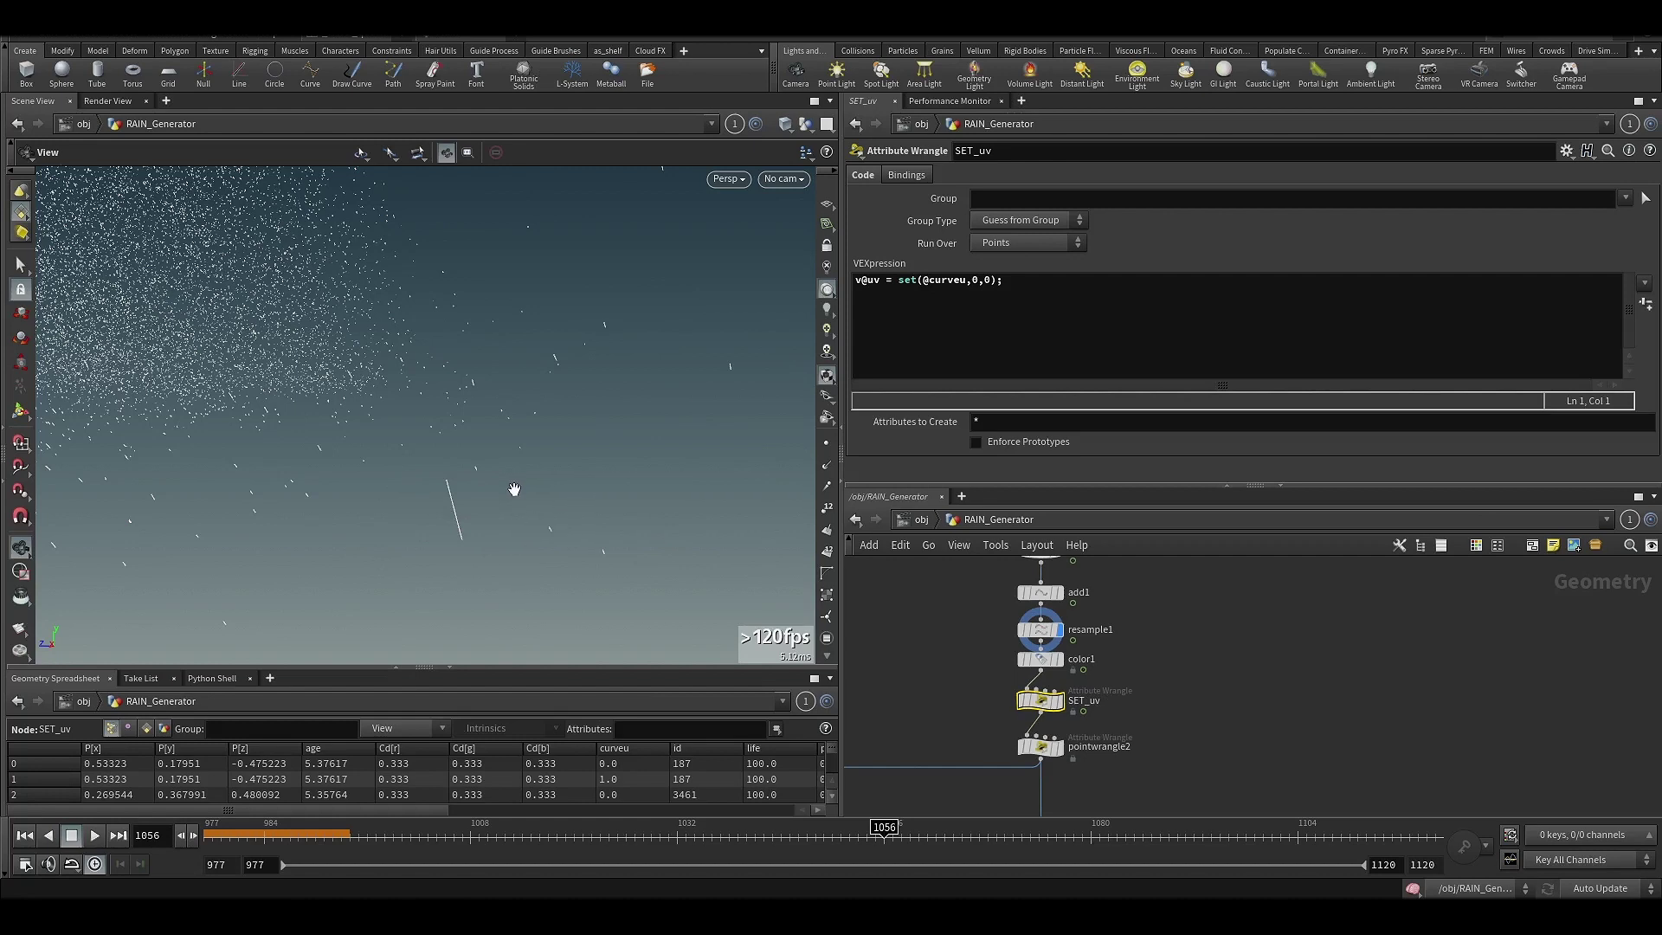
Examine pointwrangle2's pscale VEXpression and the nodes leading down to the OUT null.
{"action": "middle_click_drag", "start_coordinate": [1184, 725], "coordinate": [1204, 704]}
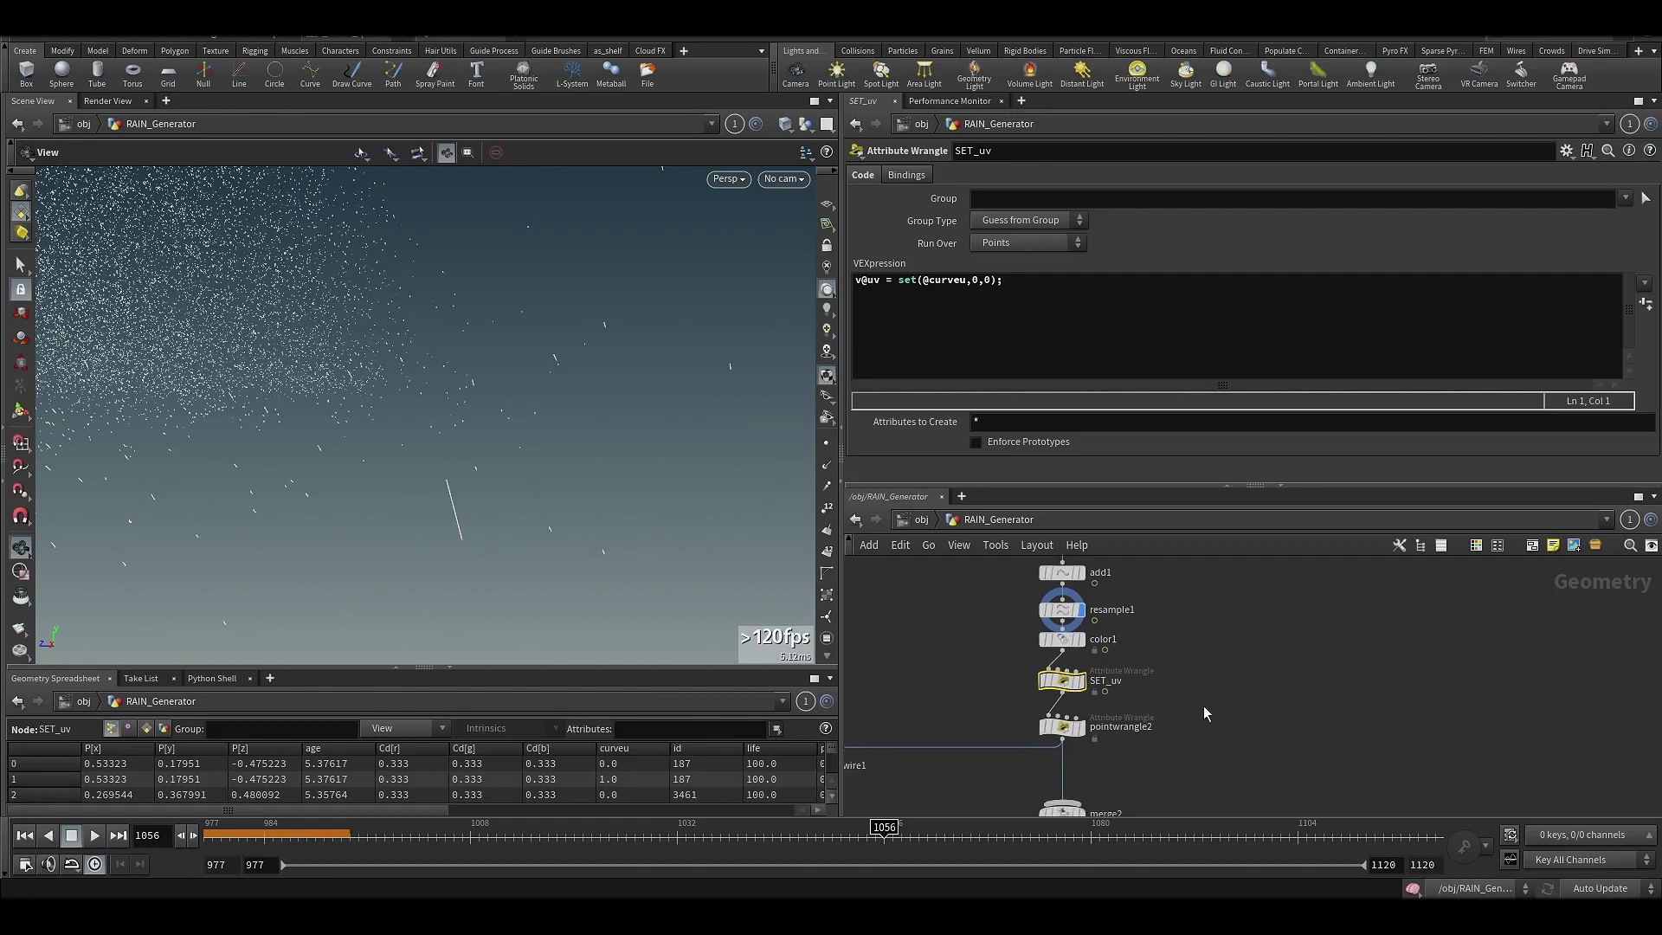
{"action": "middle_click_drag", "start_coordinate": [1153, 755], "coordinate": [1181, 698]}
{"action": "left_click_drag", "start_coordinate": [1113, 683], "coordinate": [1118, 683]}
{"action": "scroll", "coordinate": [1318, 681], "scroll_direction": "down", "scroll_amount": 4}
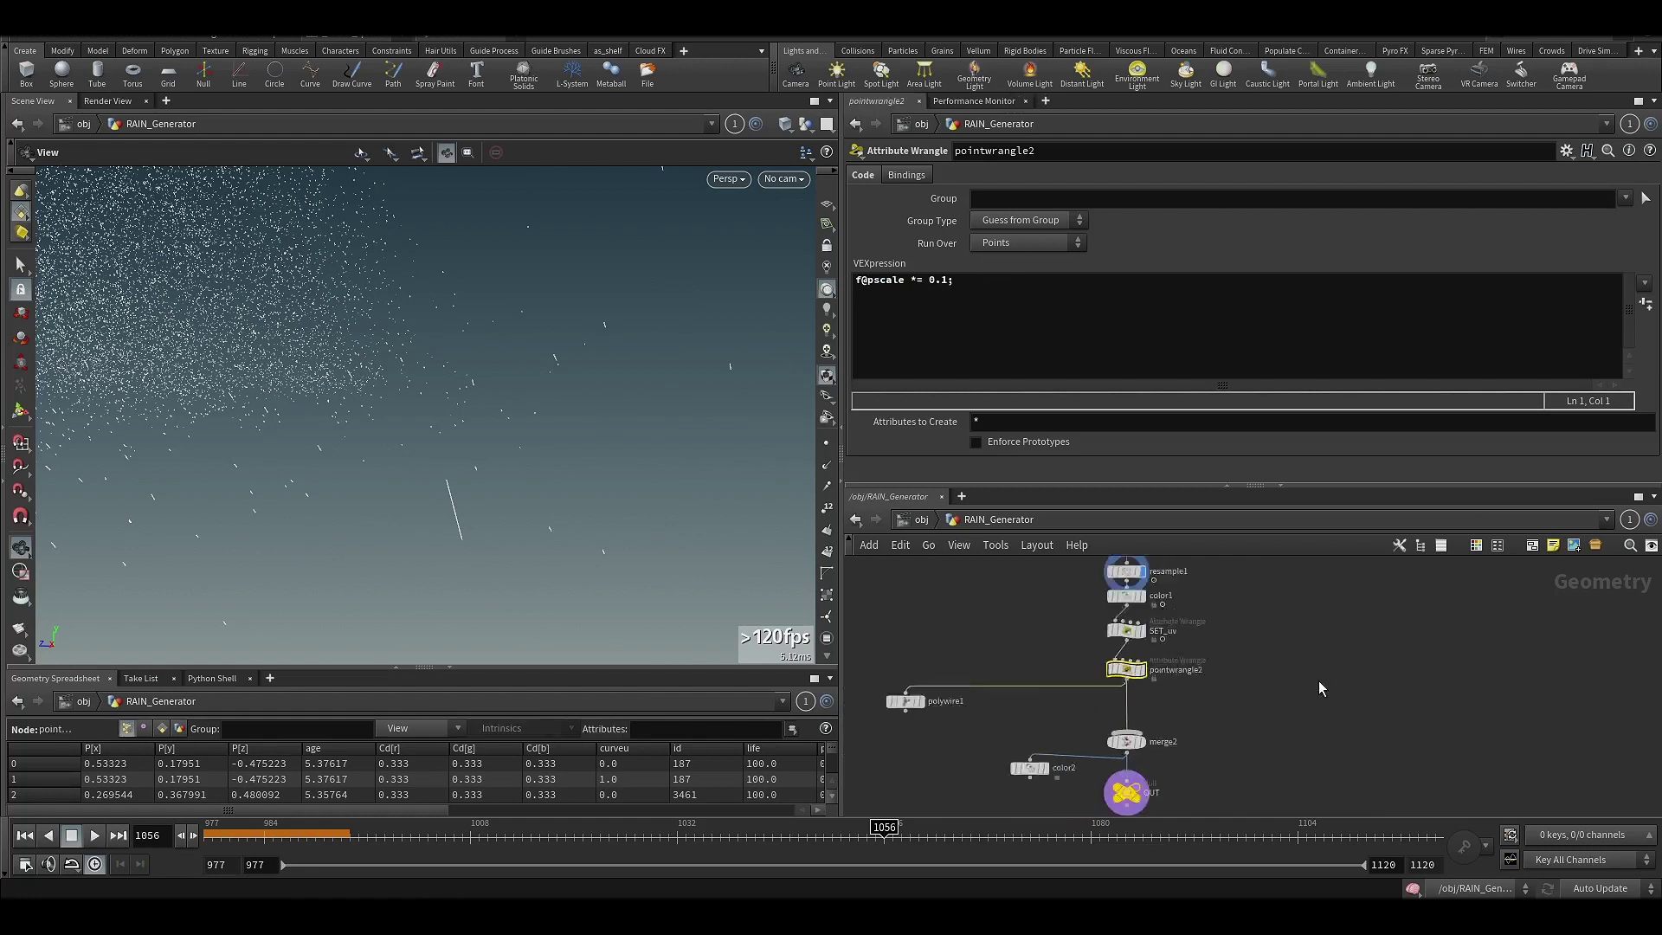
{"action": "scroll", "coordinate": [1233, 686], "scroll_direction": "up", "scroll_amount": 5}
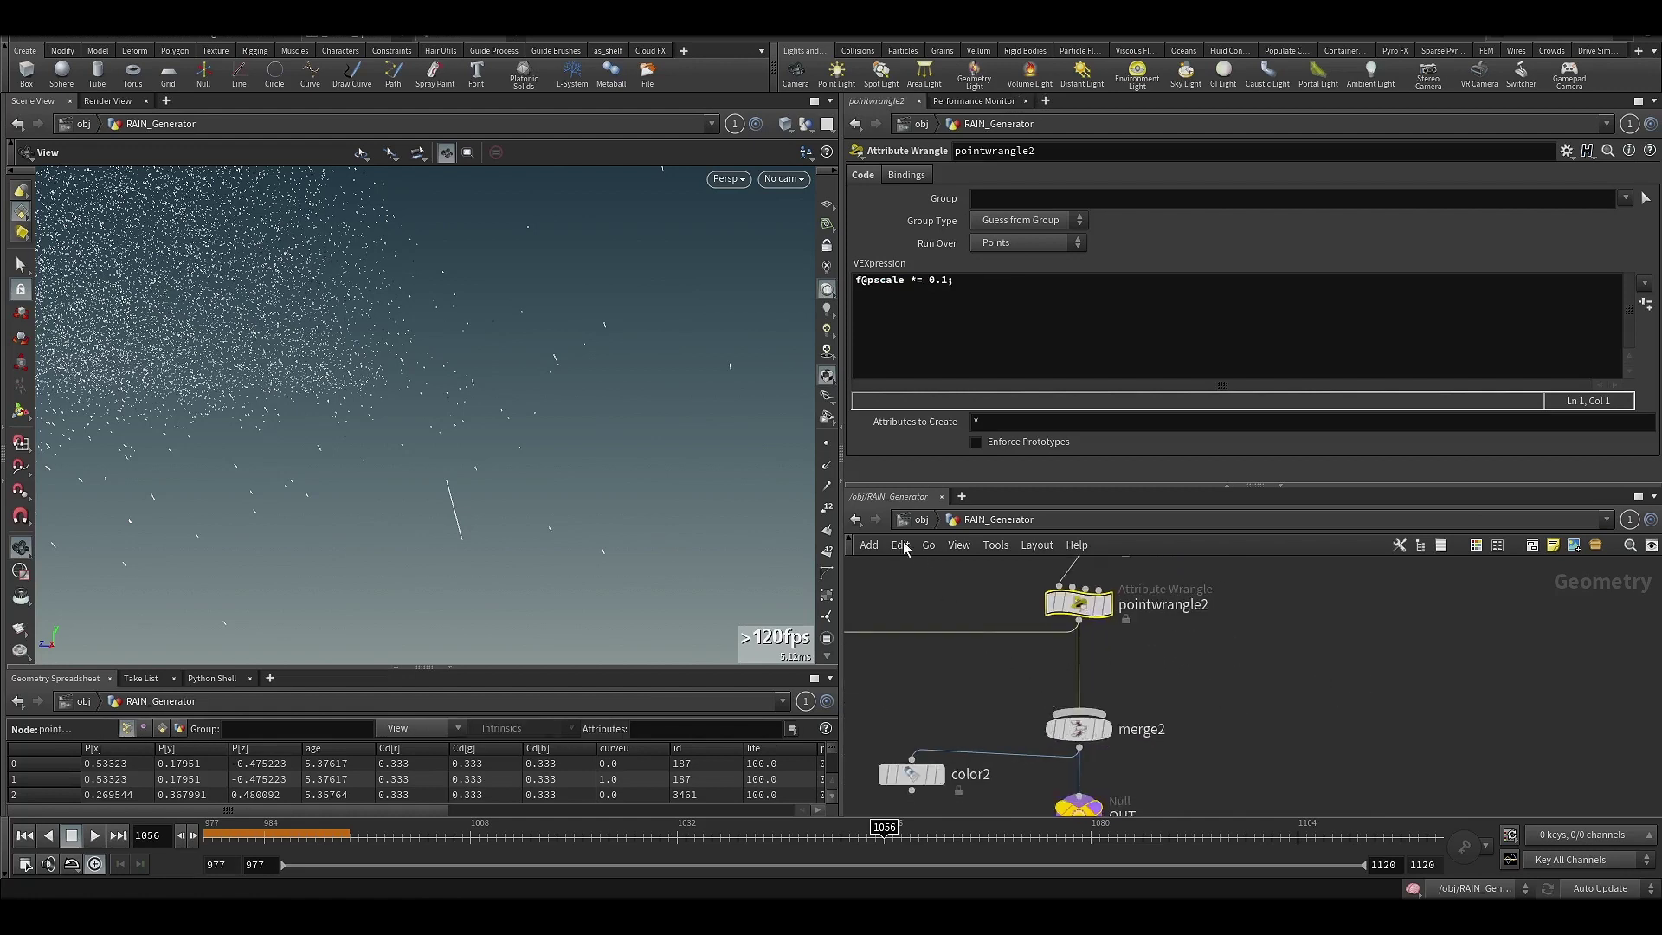
Return to the object level and locate the RAIN_dripping geometry.
{"action": "key", "text": "u"}
{"action": "scroll", "coordinate": [1144, 701], "scroll_direction": "up", "scroll_amount": 4}
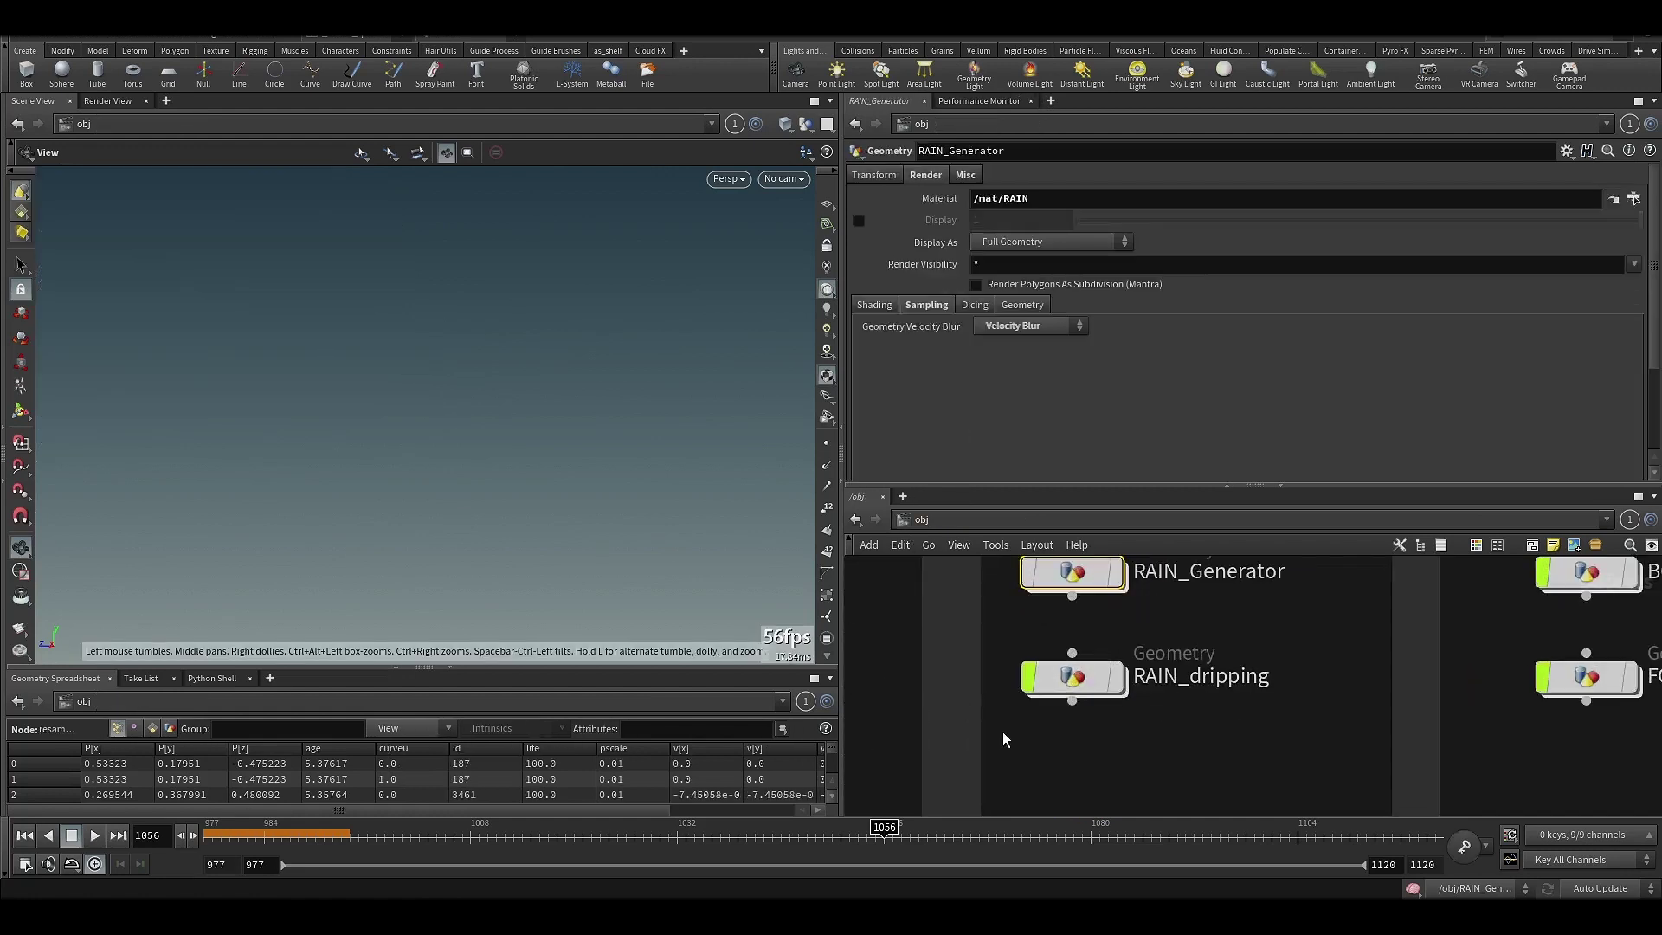